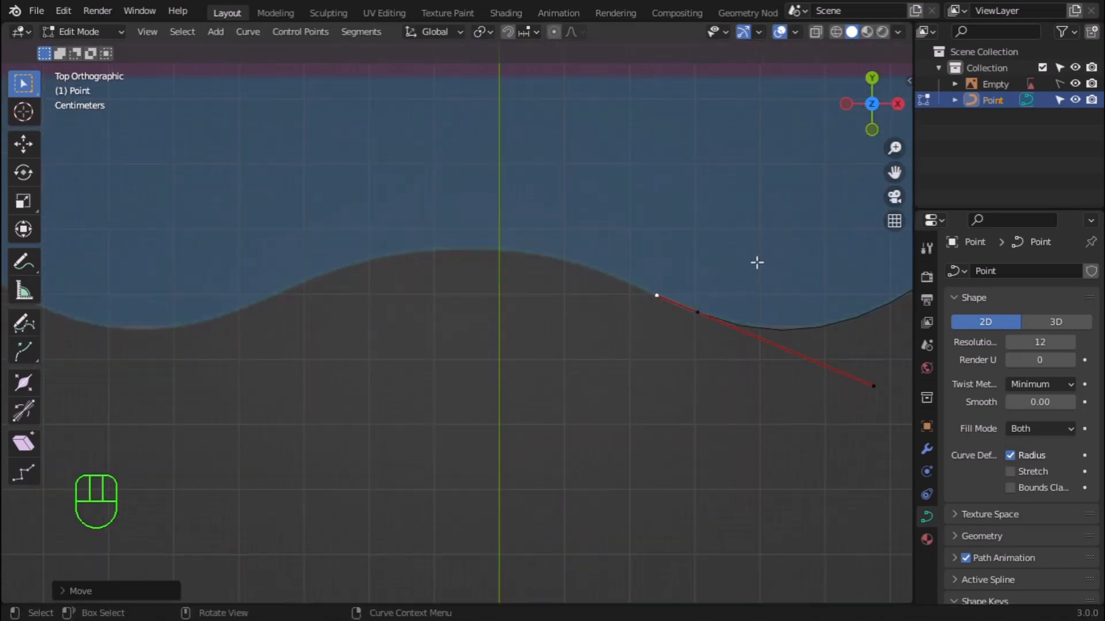
Step: Extrude the apple curve from its end point along the logo's wavy lower edge and adjust the point to follow the outline
left_click(697, 313)
key("e")
left_click(276, 294)
left_click(449, 370)
key("g")
left_click(465, 205)
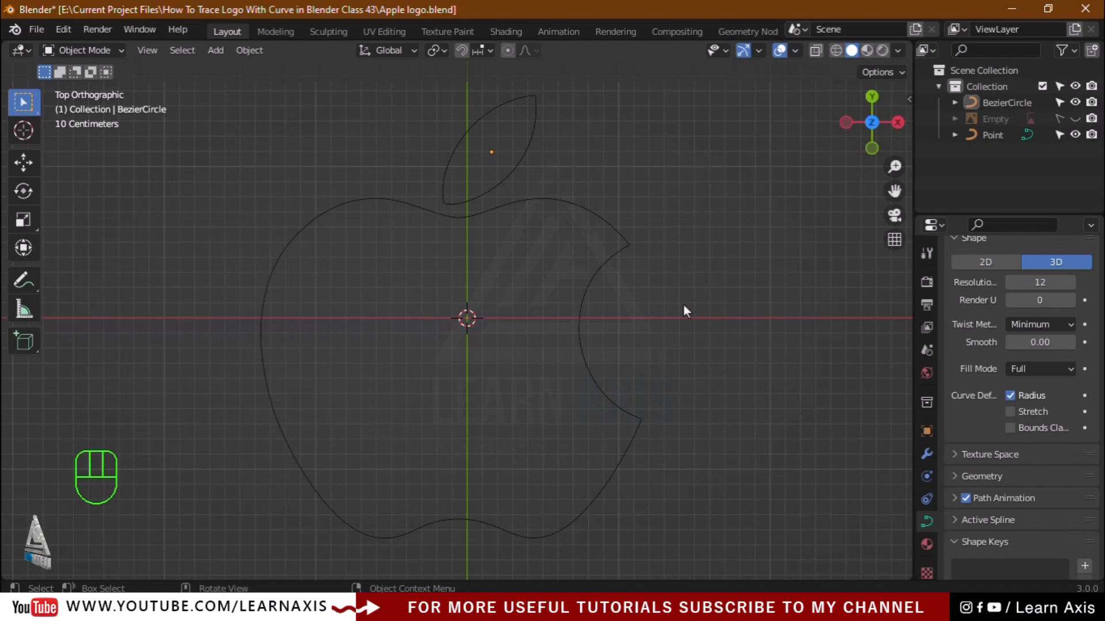
Step: Unhide the Apple logo reference image and delete it from the scene
left_click(1074, 119)
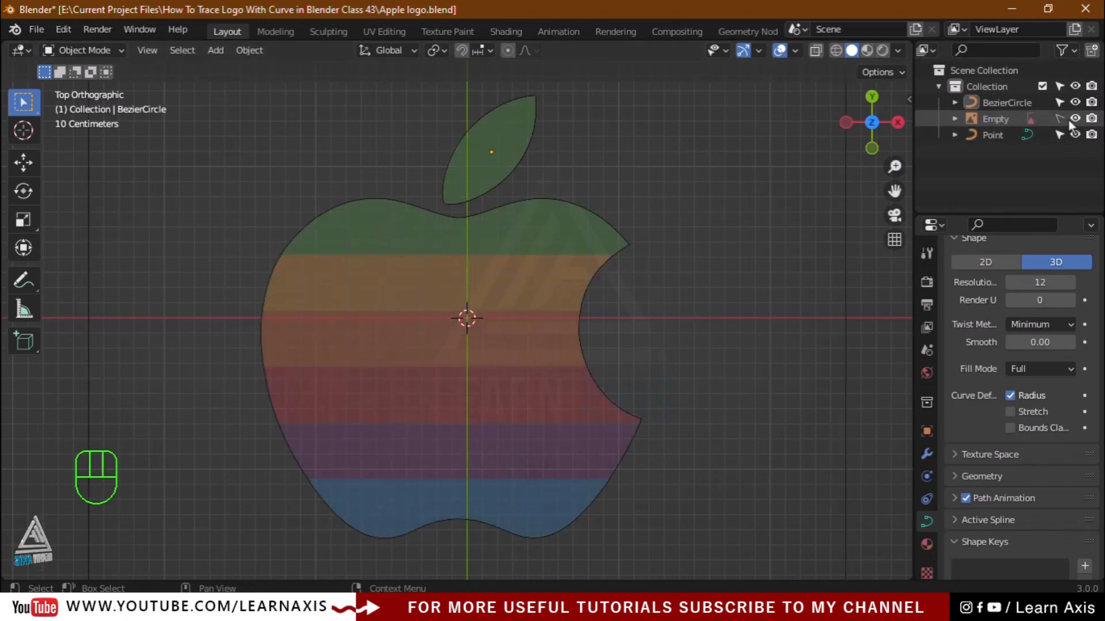
left_click(999, 124)
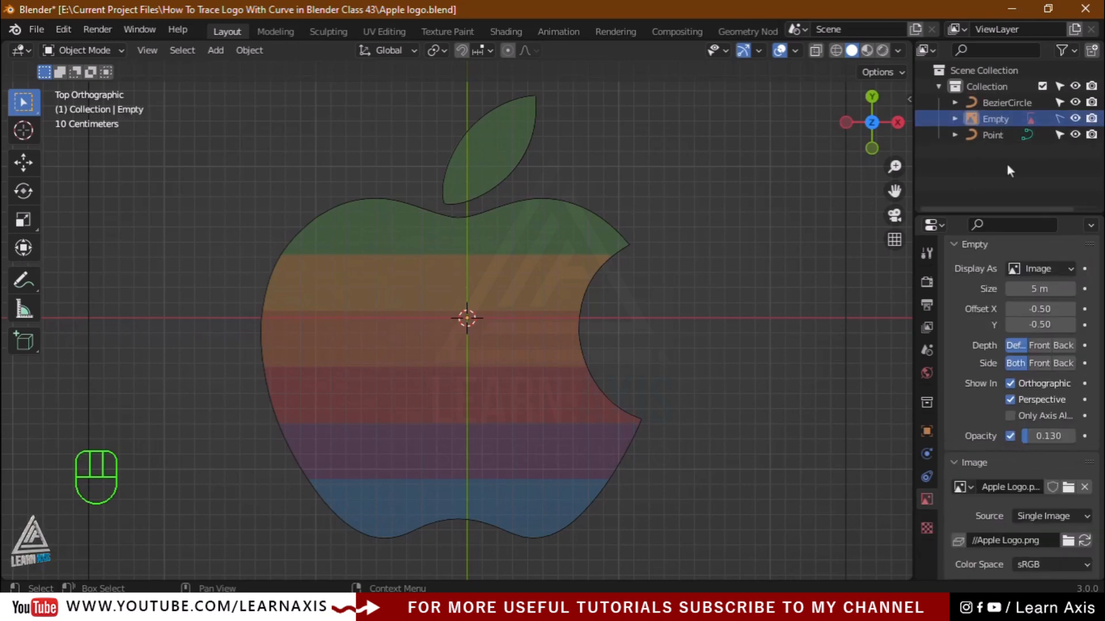
key("x")
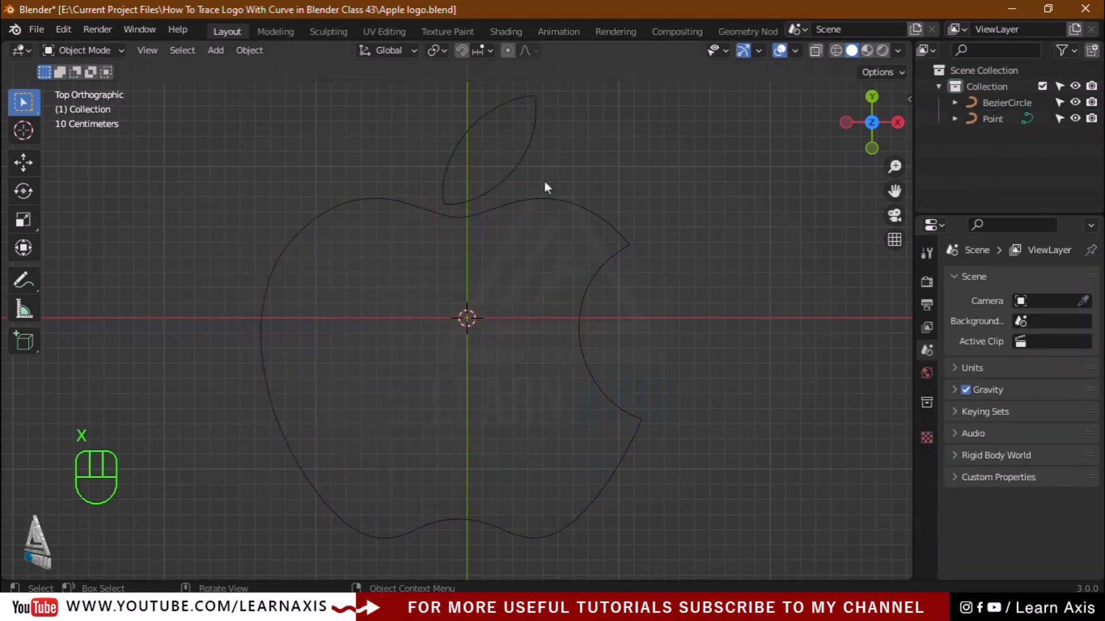
Step: Select the leaf curve and the apple outline curve and join them into one object
left_click(524, 148)
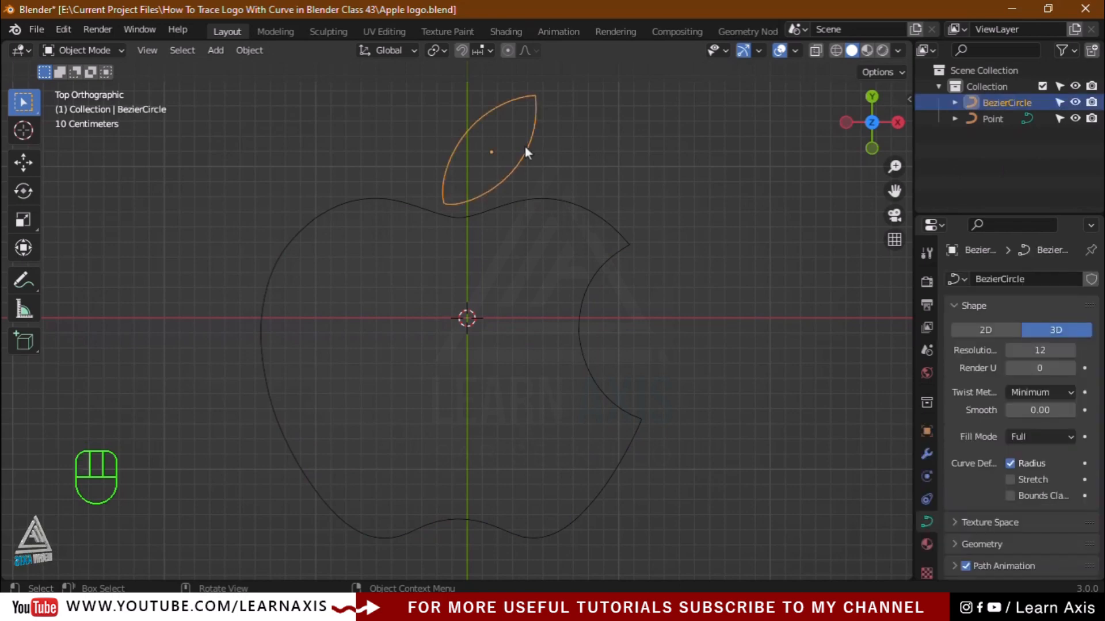
left_click(547, 200)
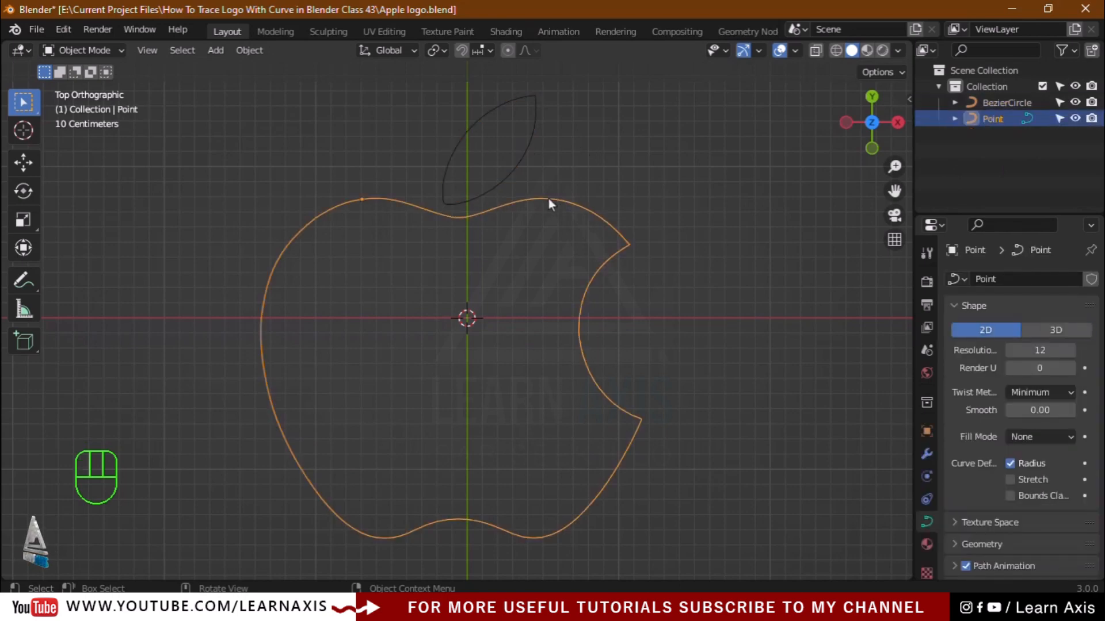
left_click(595, 161)
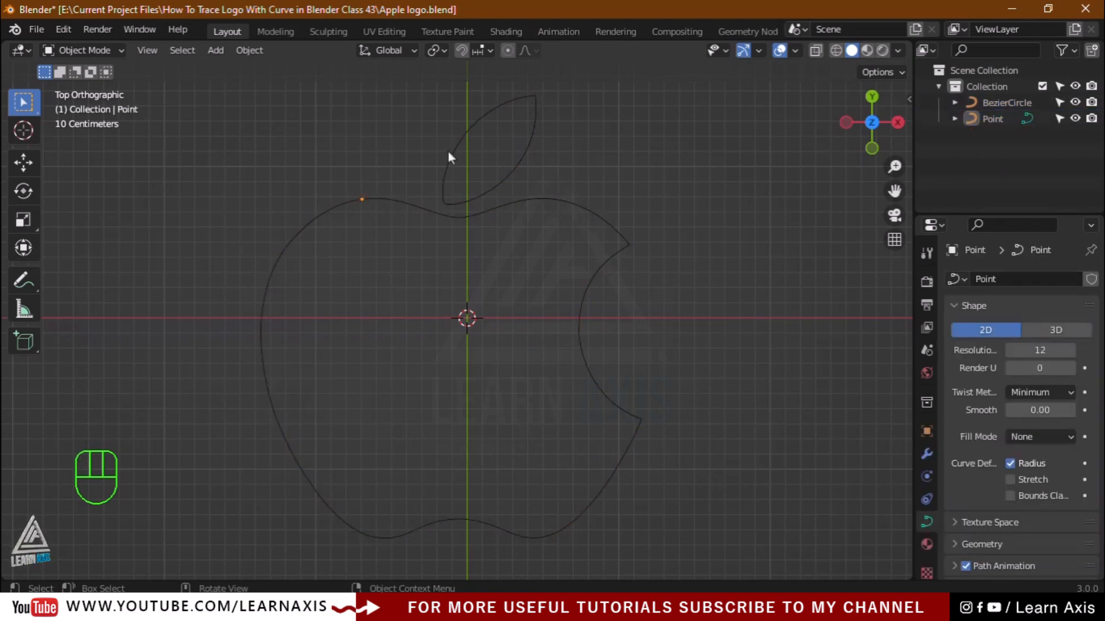
left_click_drag(210, 91, 581, 188)
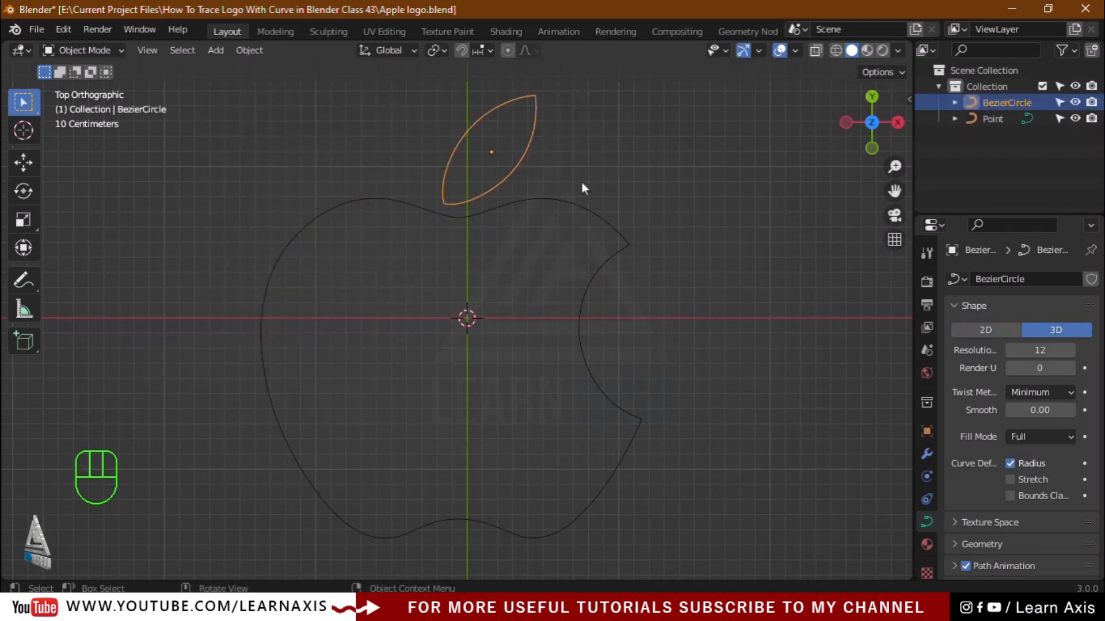
left_click(568, 200, "shift")
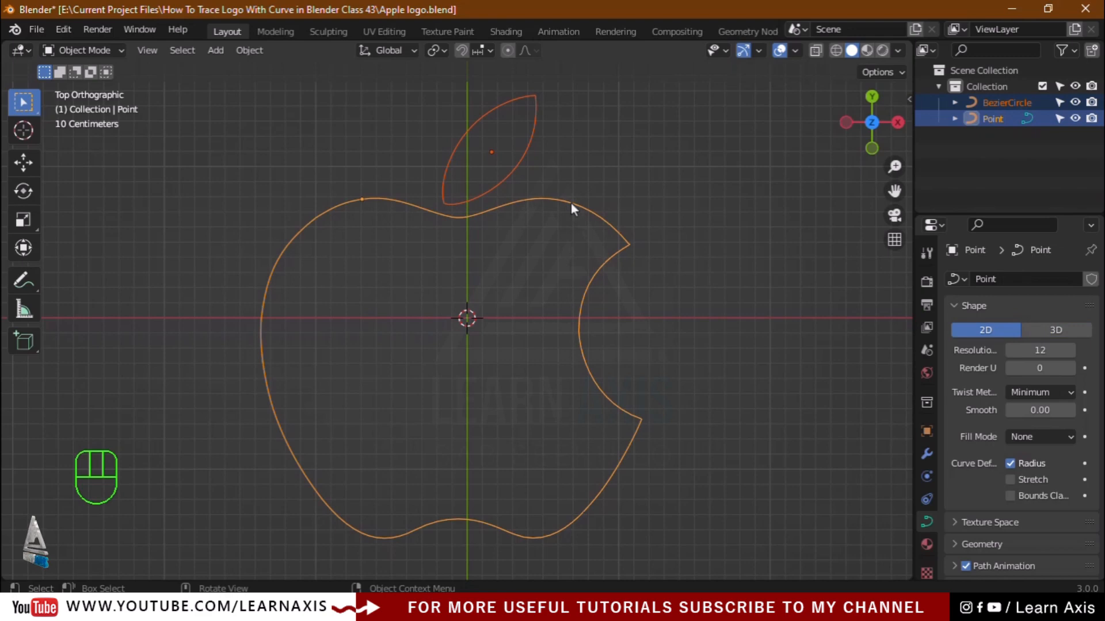
left_click(249, 50)
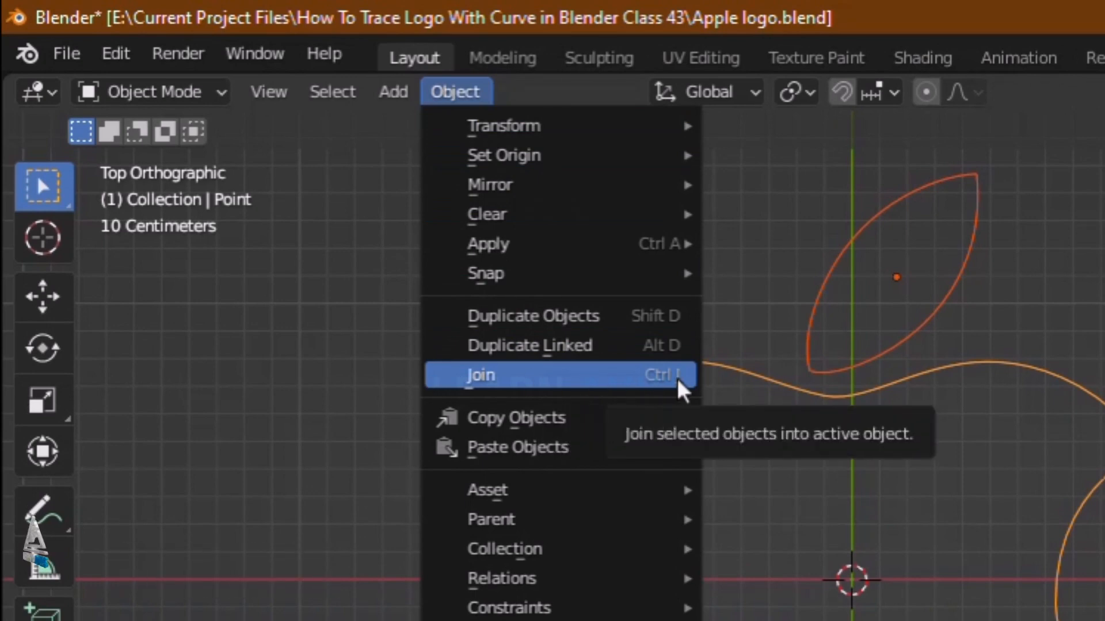
left_click(596, 380)
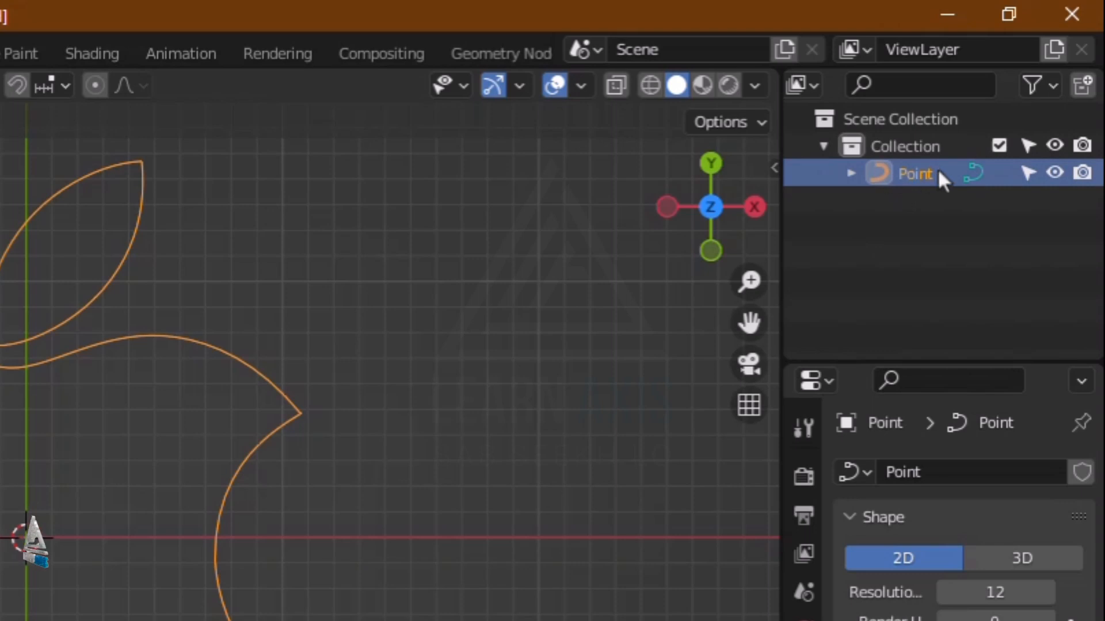
Step: Rename the joined curve object to Logo
left_click(851, 174)
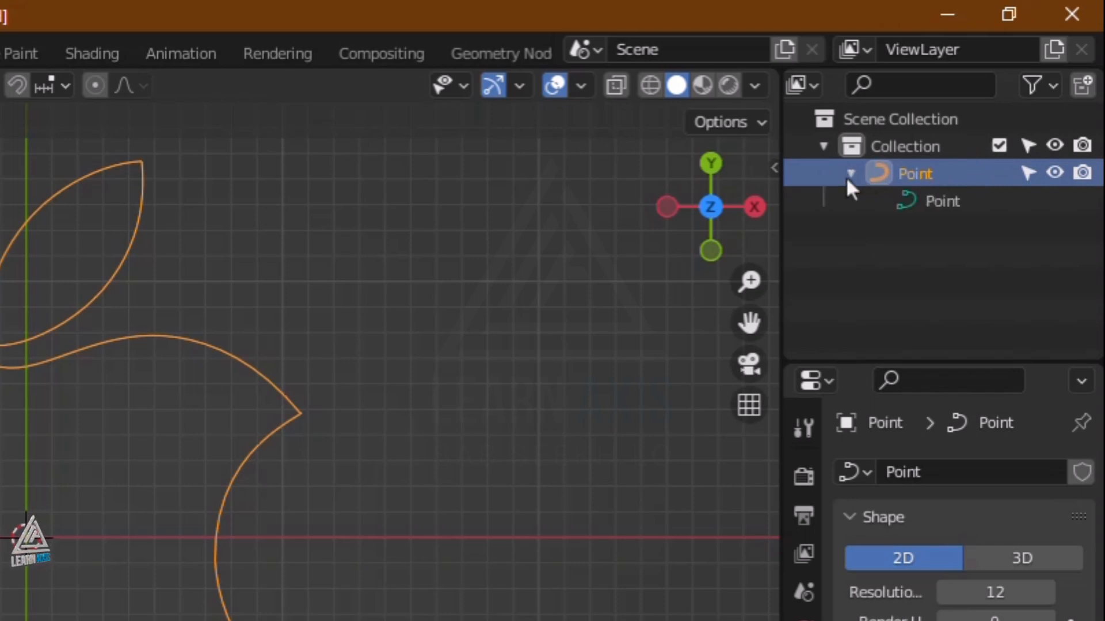
left_click(849, 175)
double_click(909, 173)
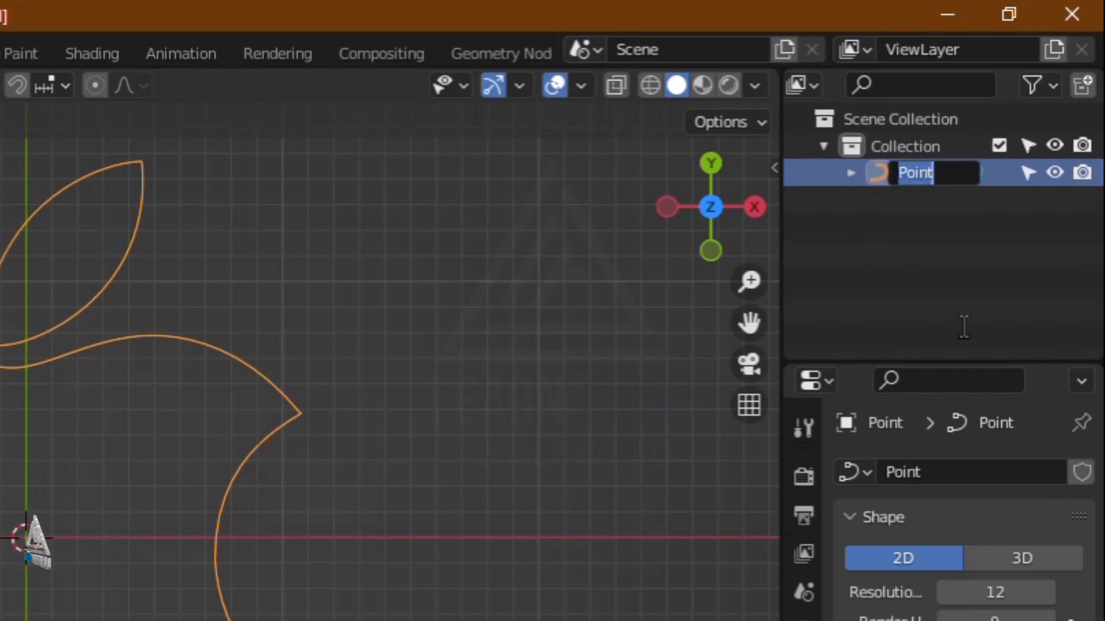
type("Logo")
key("Return")
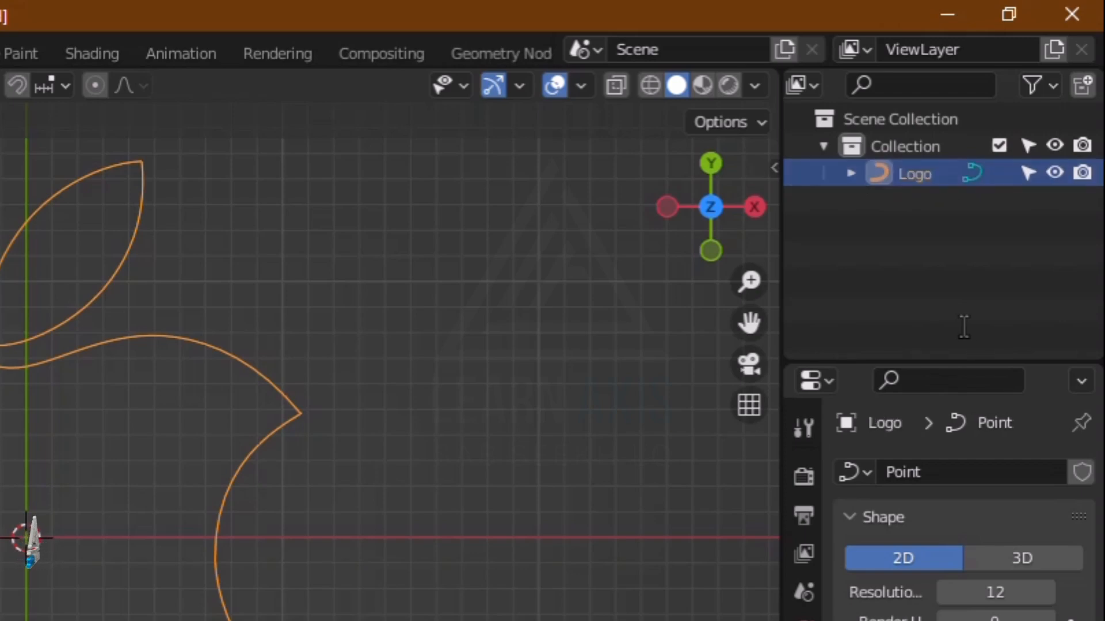
left_click(401, 393)
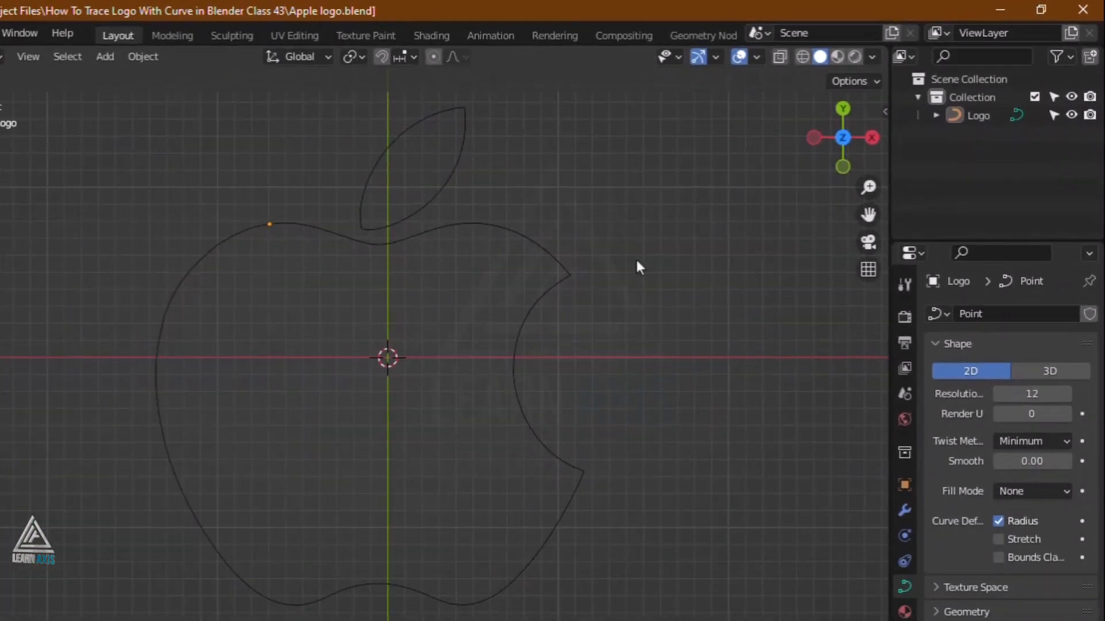
Step: Select the Logo curve in perspective view and center it on its origin point with Geometry to Origin
middle_click_drag(643, 403, 658, 212)
middle_click_drag(706, 182, 595, 326)
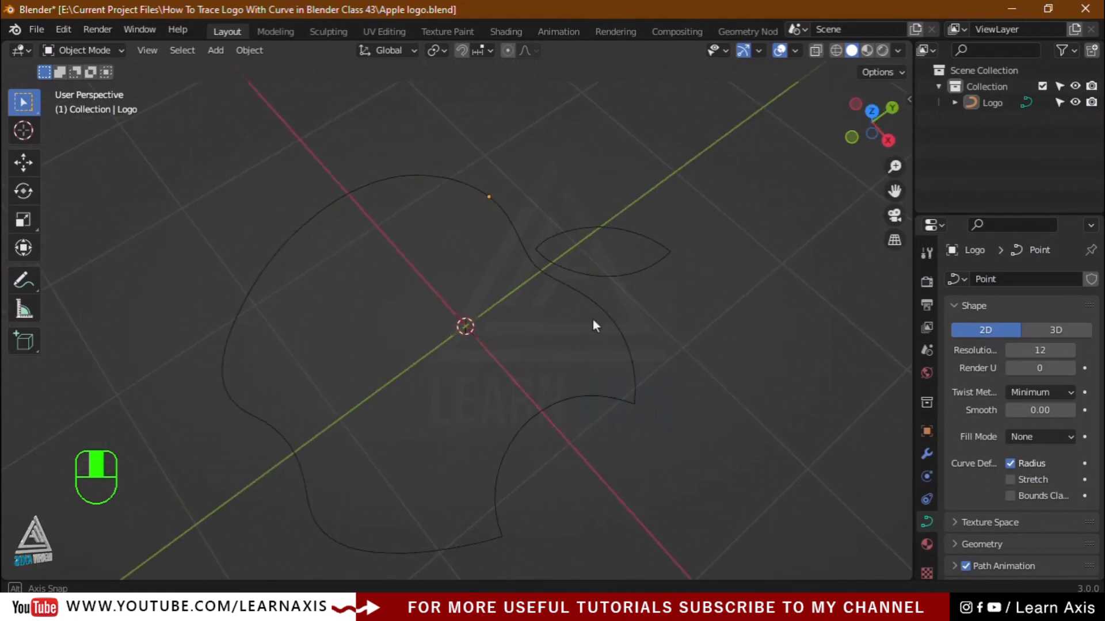
scroll(593, 322, "down", 4)
left_click(568, 369)
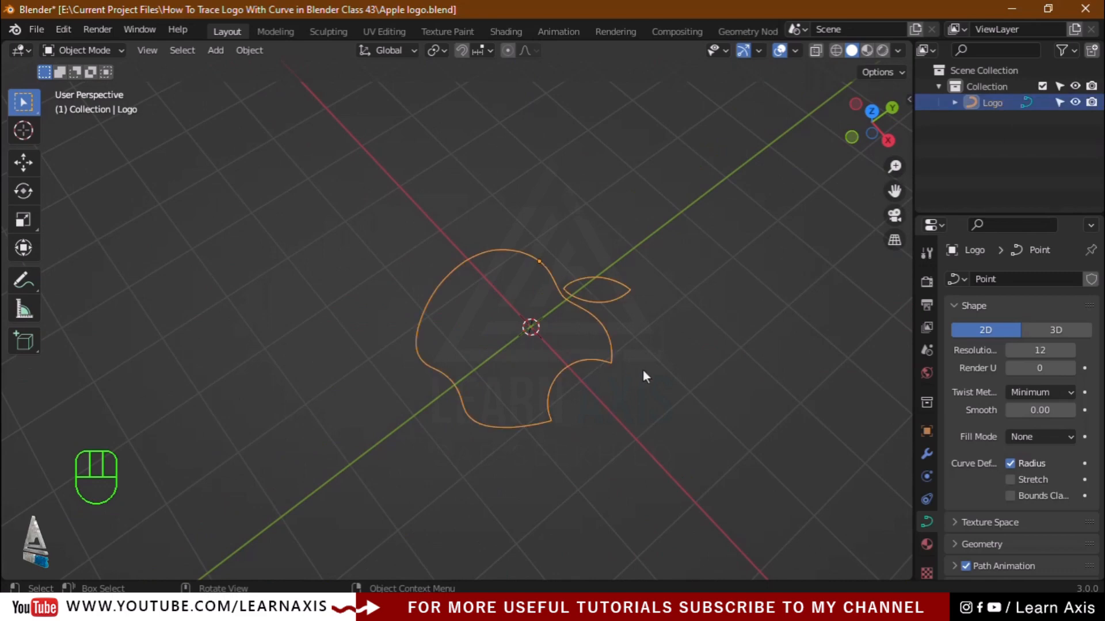
middle_click_drag(683, 412, 687, 358)
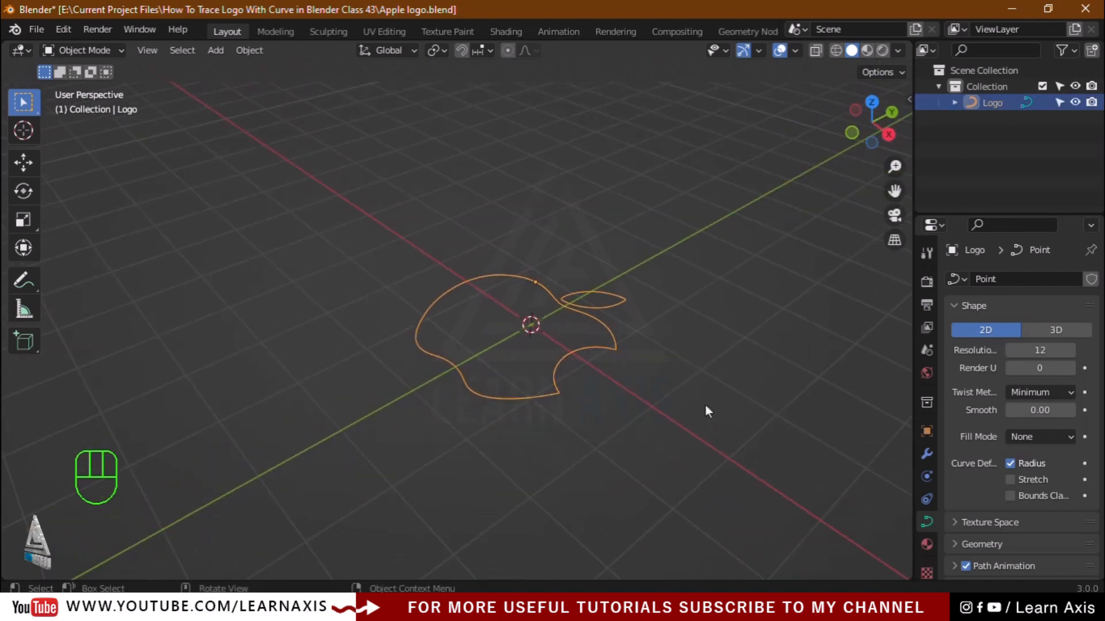
key("r")
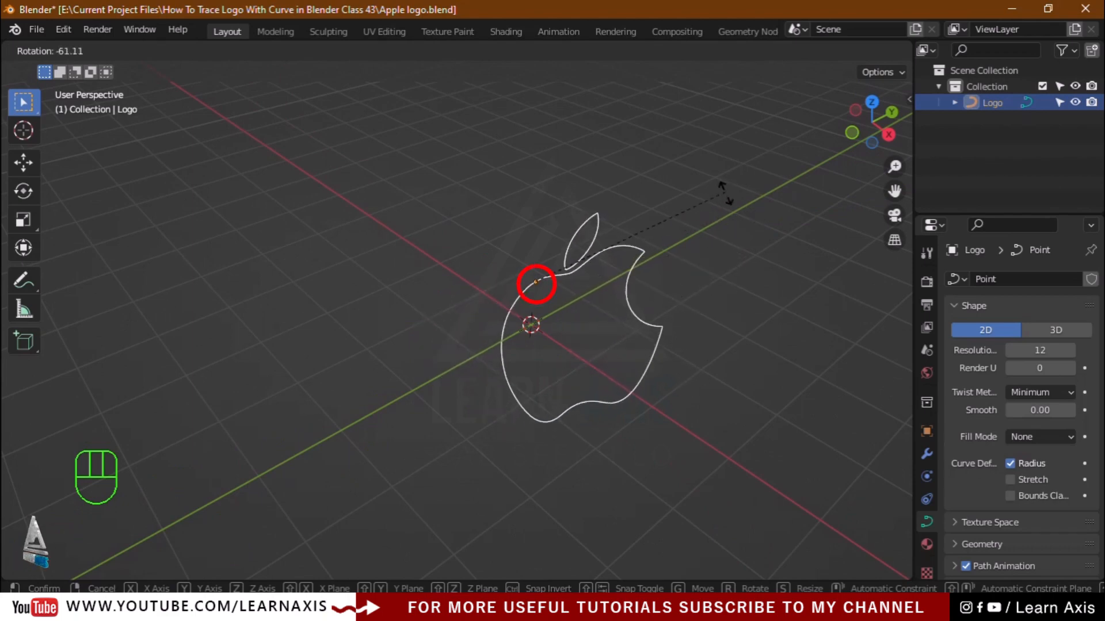
right_click(698, 229)
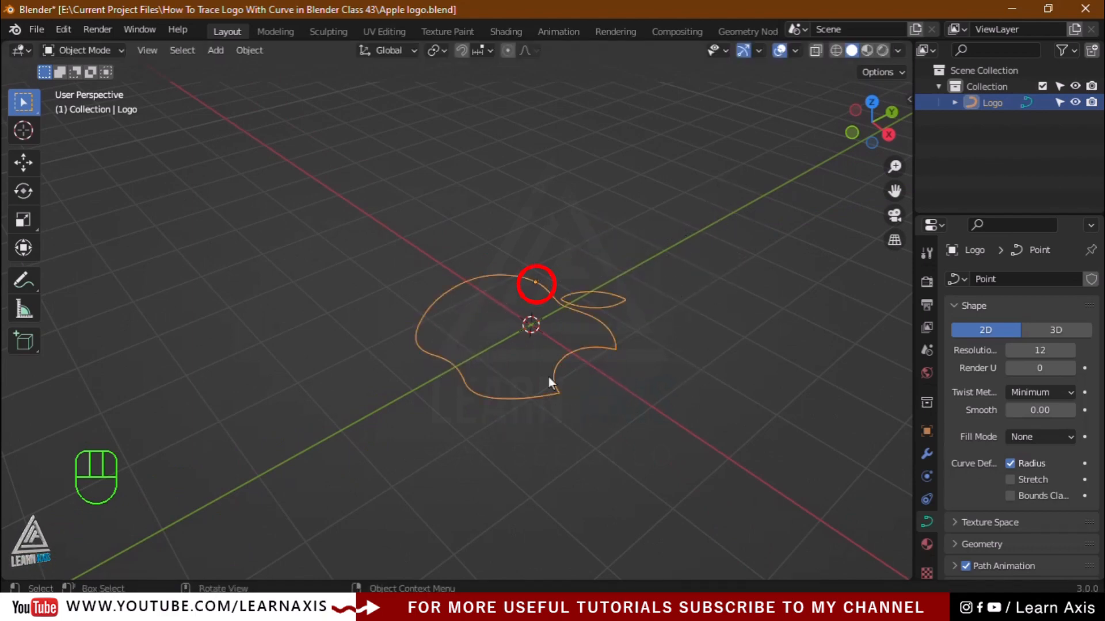
left_click(247, 51)
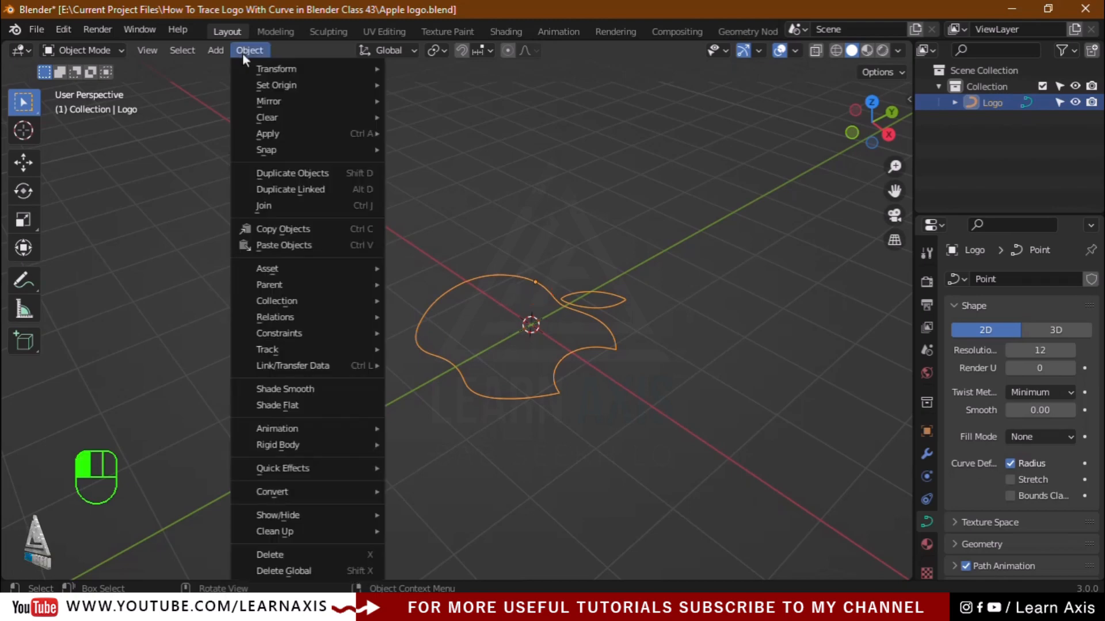
mouse_move(247, 84)
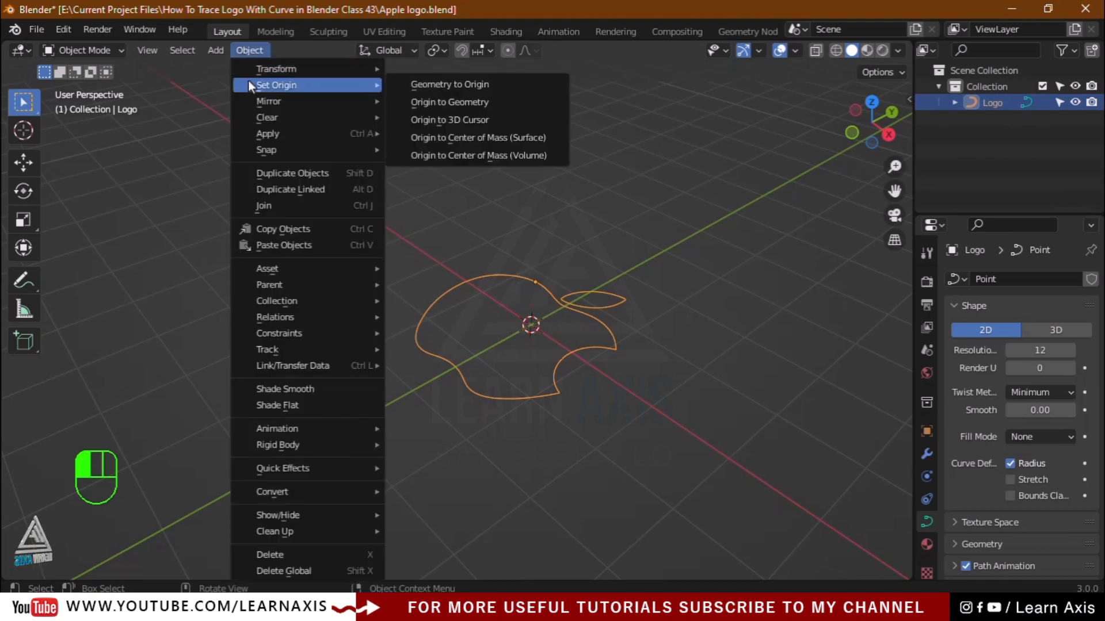
left_click(409, 85)
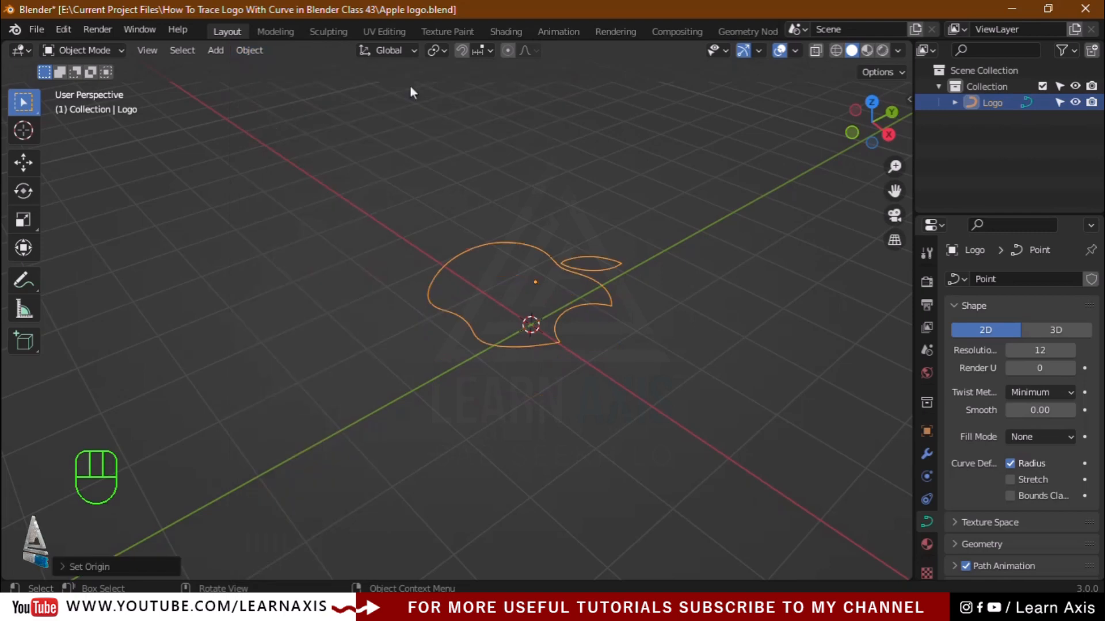
Step: Snap the Logo curve to the 3D cursor at the world center using Selection to Cursor
scroll(425, 459, "up", 3)
scroll(446, 449, "up", 4)
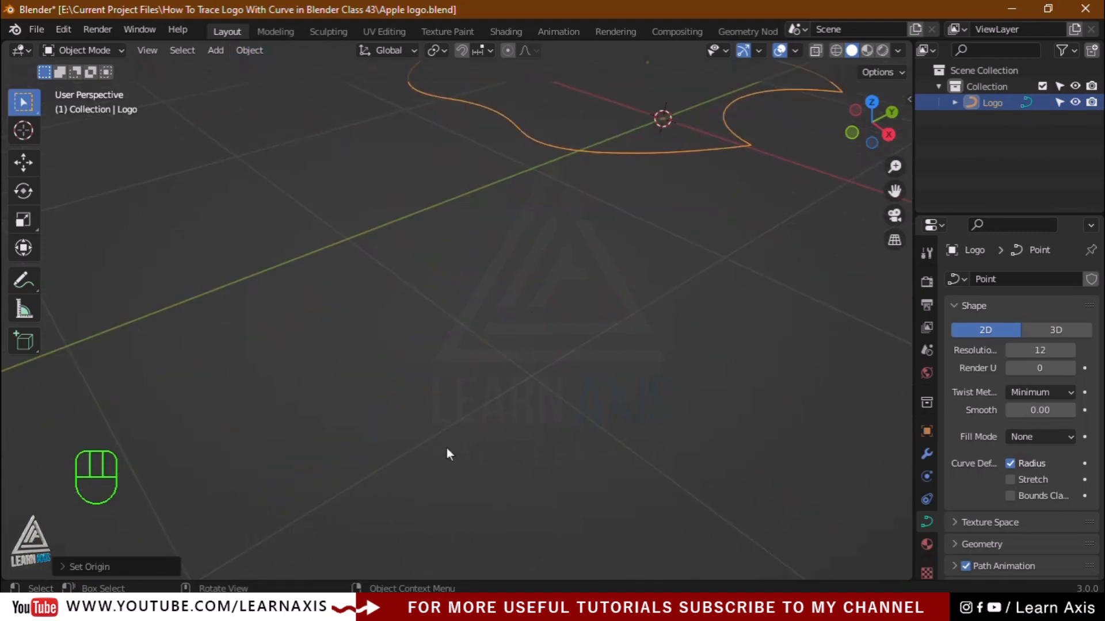
scroll(454, 438, "down", 8)
middle_click_drag(480, 434, 567, 506)
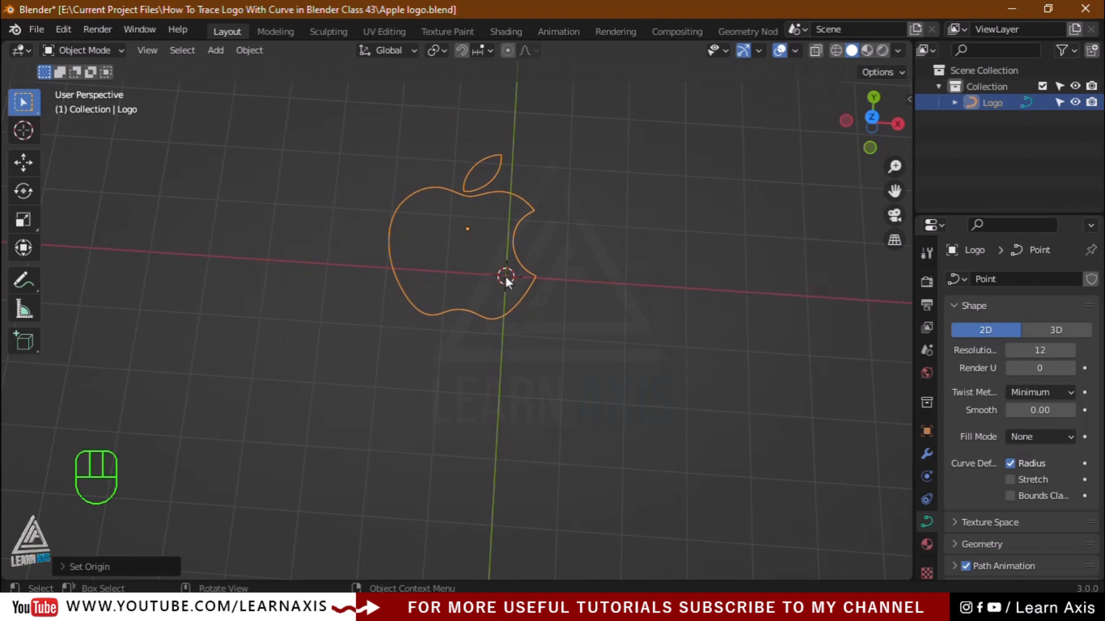
left_click(249, 51)
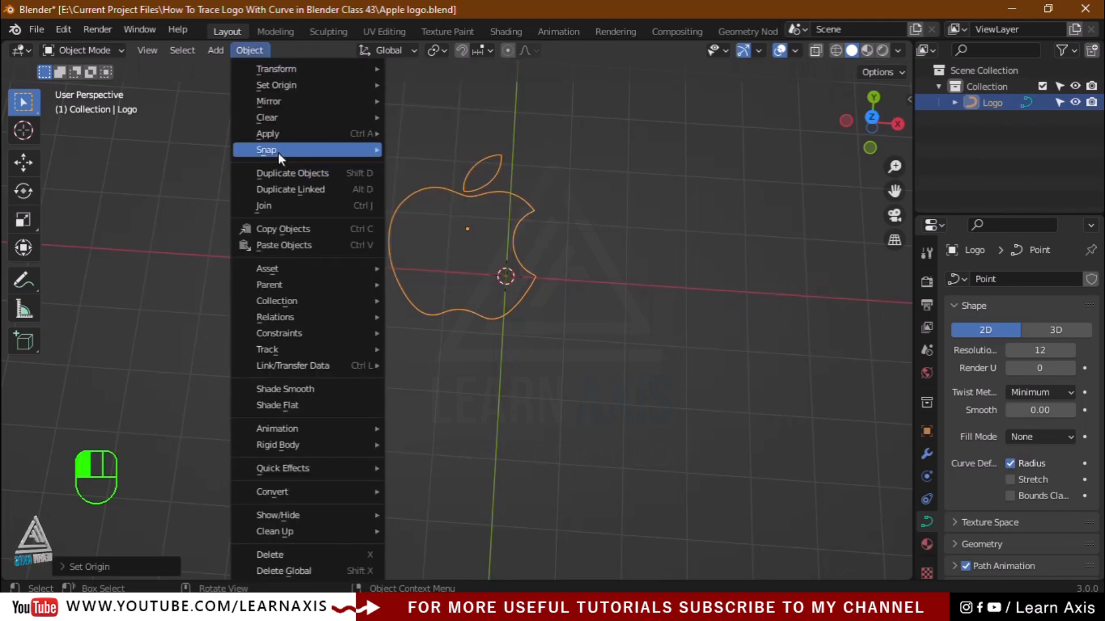
mouse_move(277, 150)
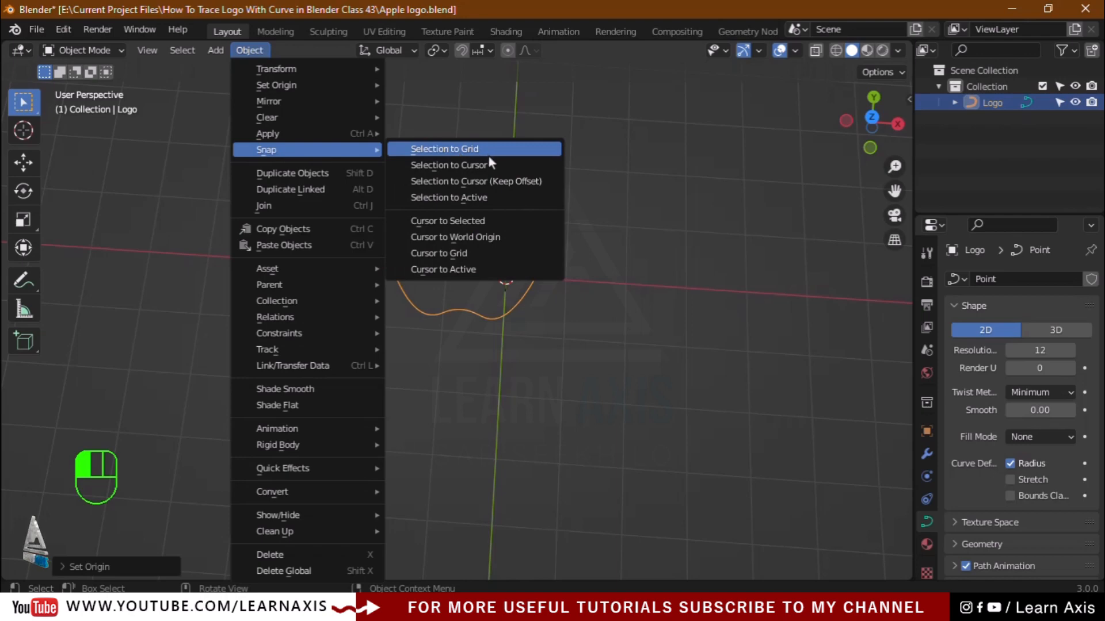
left_click(504, 167)
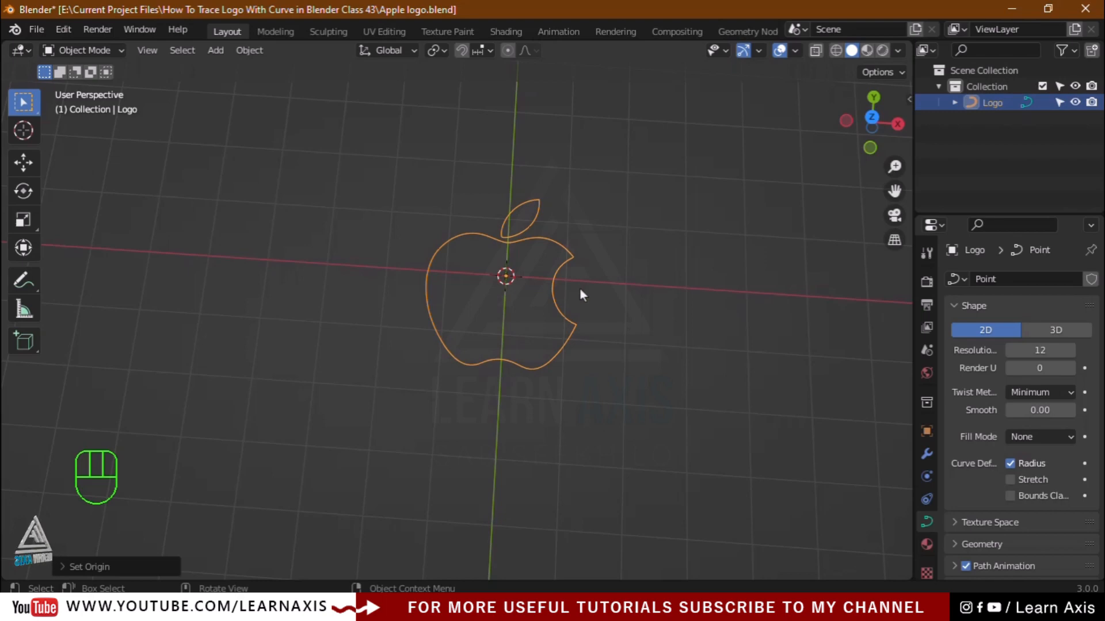
Step: Rotate the Logo curve 90° around the global X axis so it stands upright
middle_click_drag(699, 265, 561, 363)
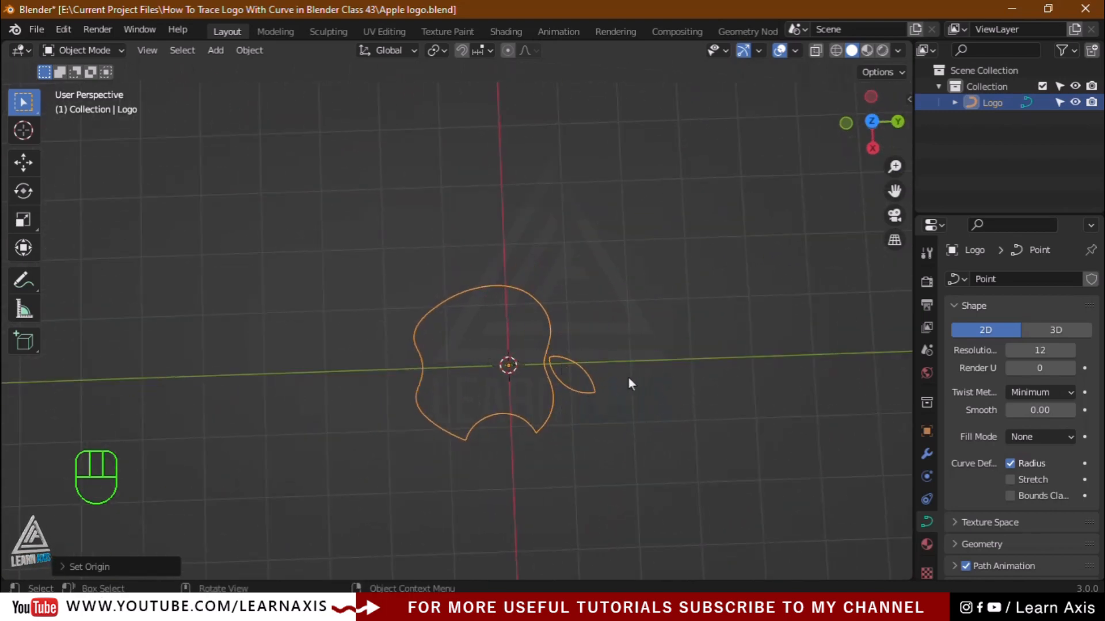
key("r")
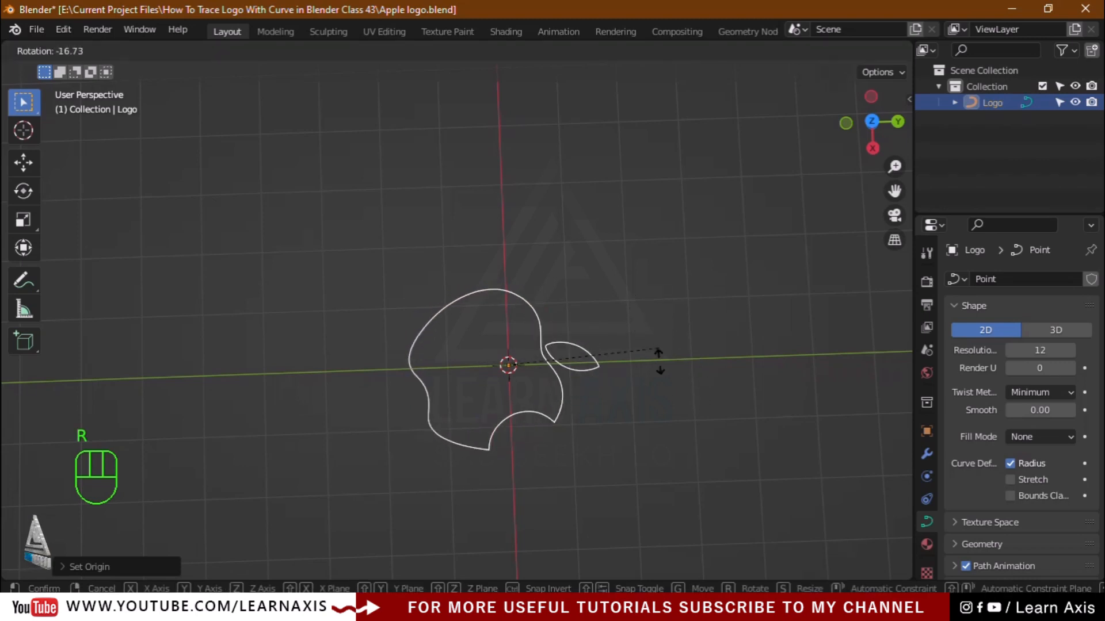
key("x")
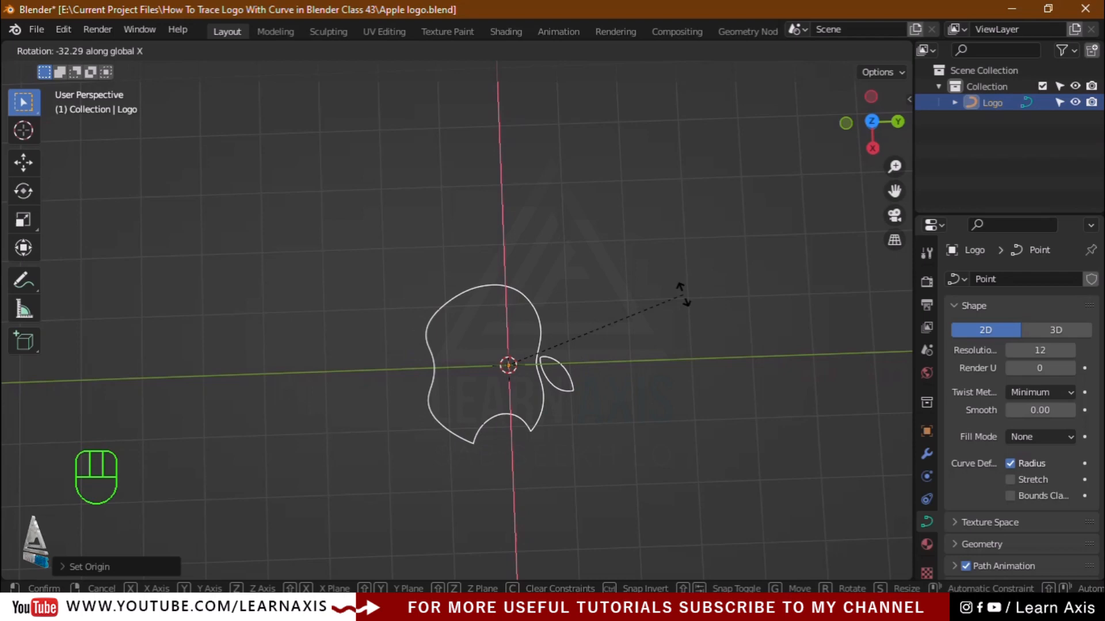
type("90")
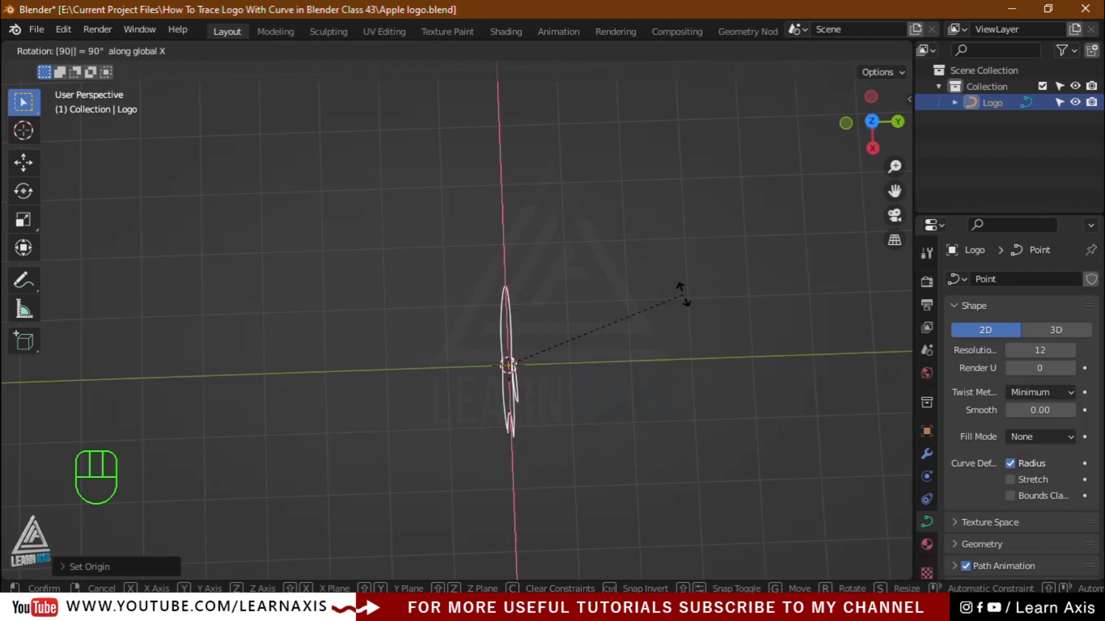
key("Return")
Step: Move the Logo curve up along the Z axis until its base rests at grid level, and deselect it
middle_click_drag(684, 408, 840, 271)
left_click(23, 163)
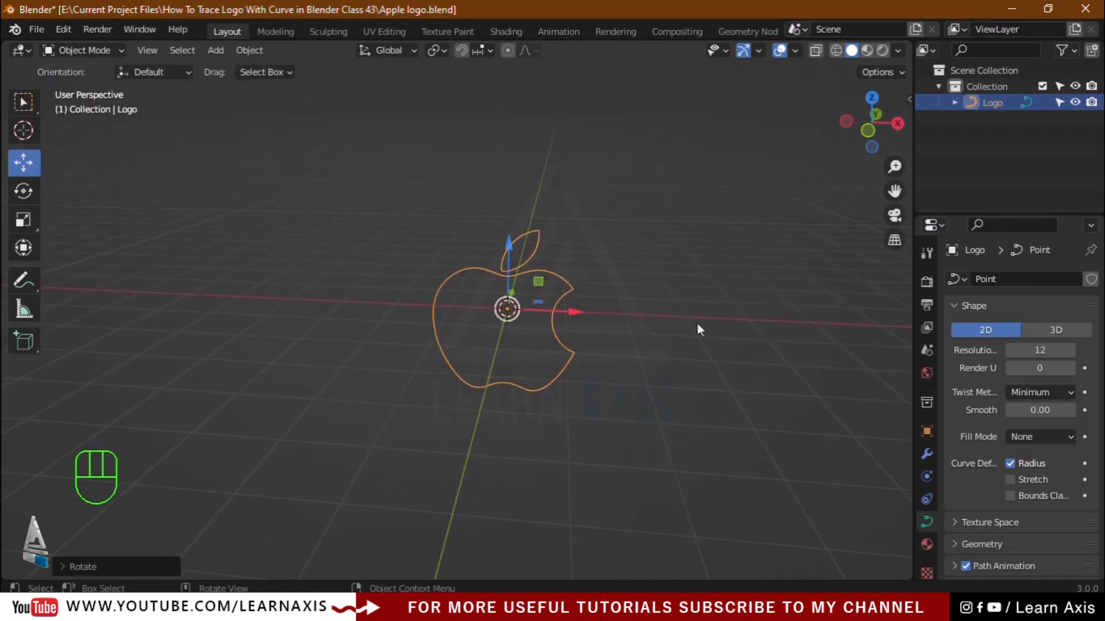
left_click_drag(510, 250, 513, 146)
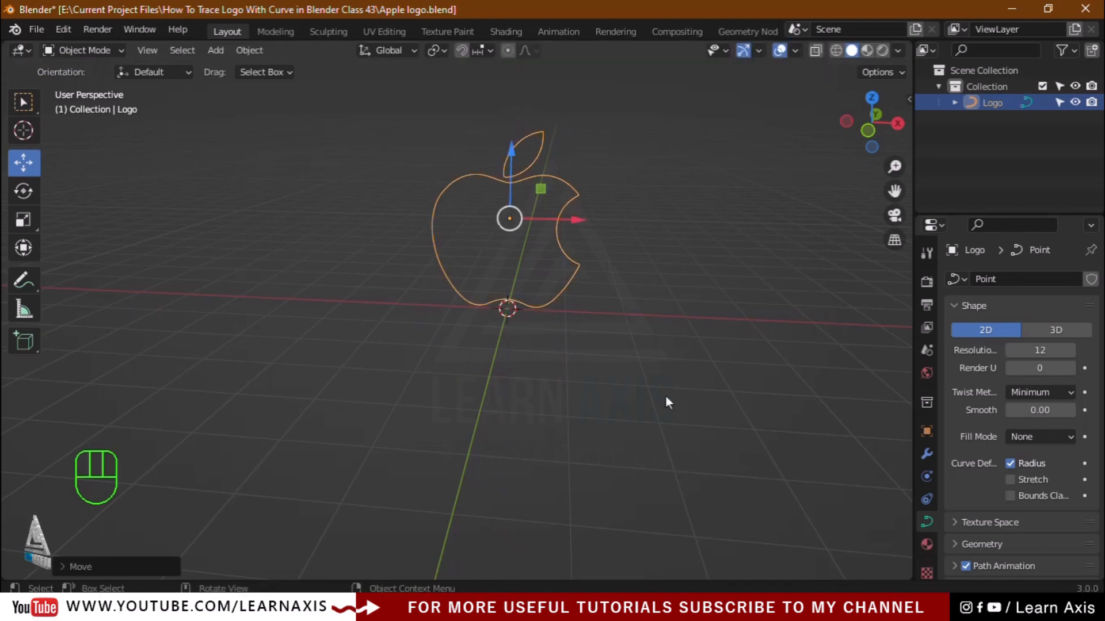
left_click(650, 374)
scroll(483, 133, "up", 5)
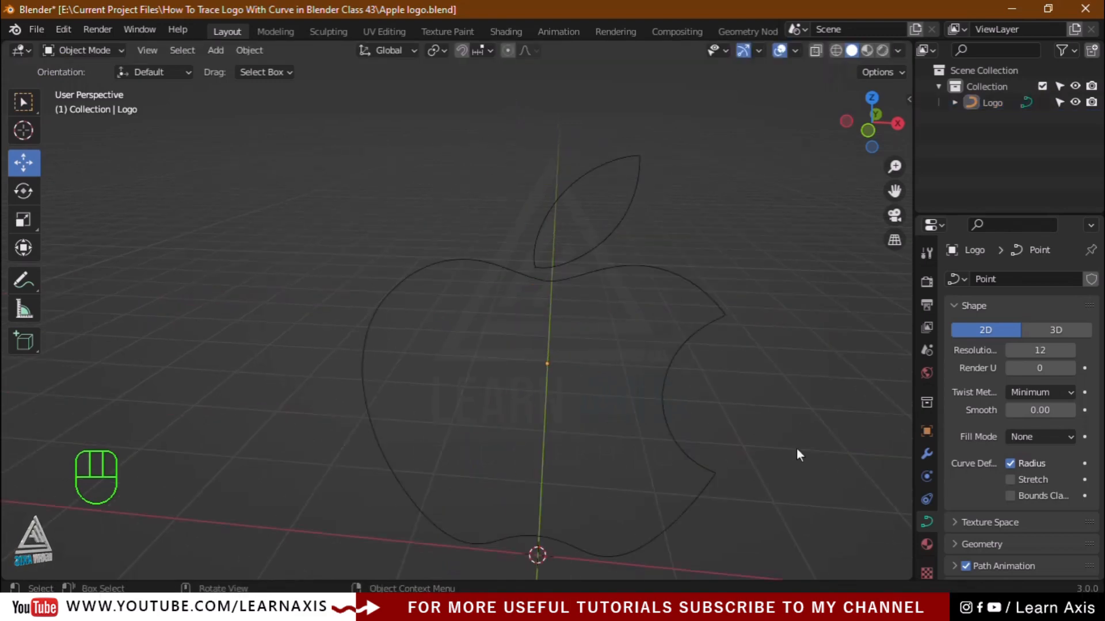
Step: Add a camera to the scene at the 3D cursor, at the base of the logo
left_click_drag(895, 194, 857, 130)
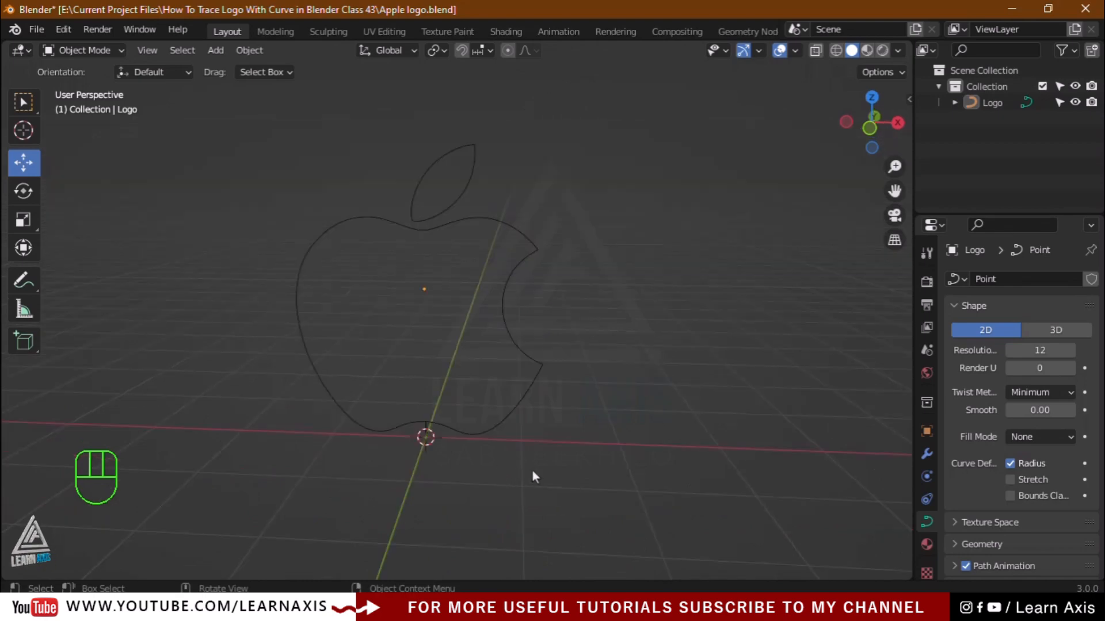
scroll(533, 471, "down", 3)
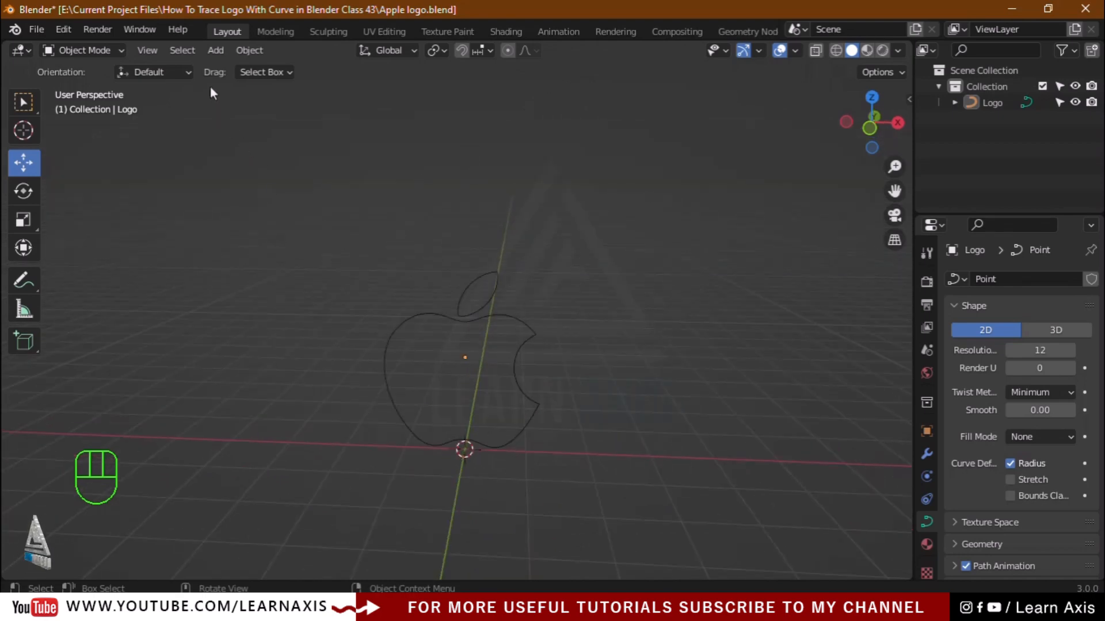
left_click(213, 51)
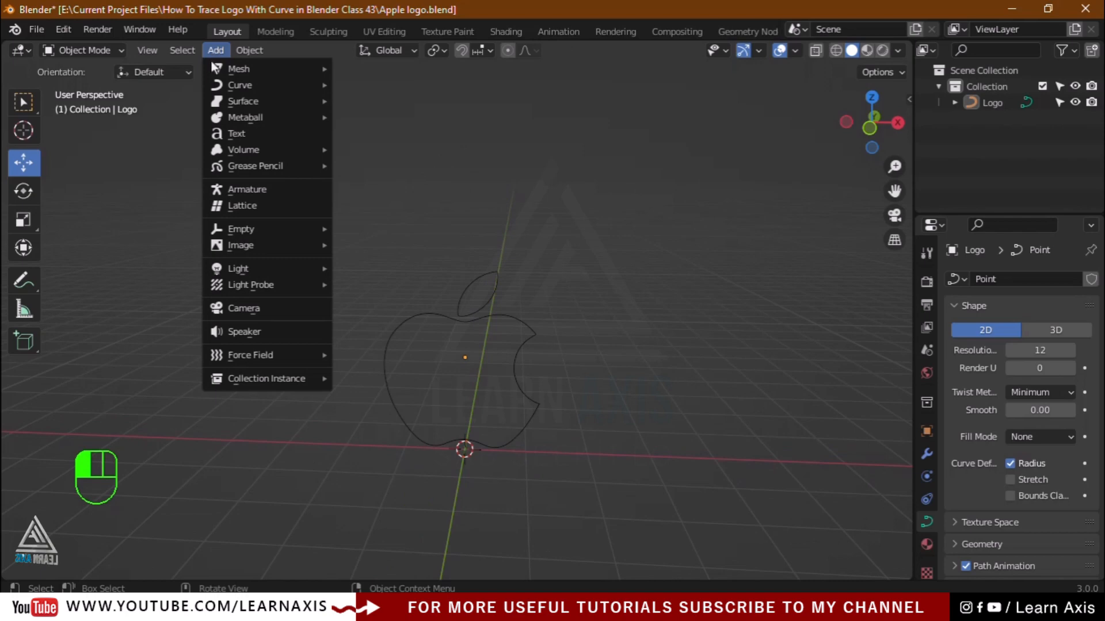
left_click(247, 315)
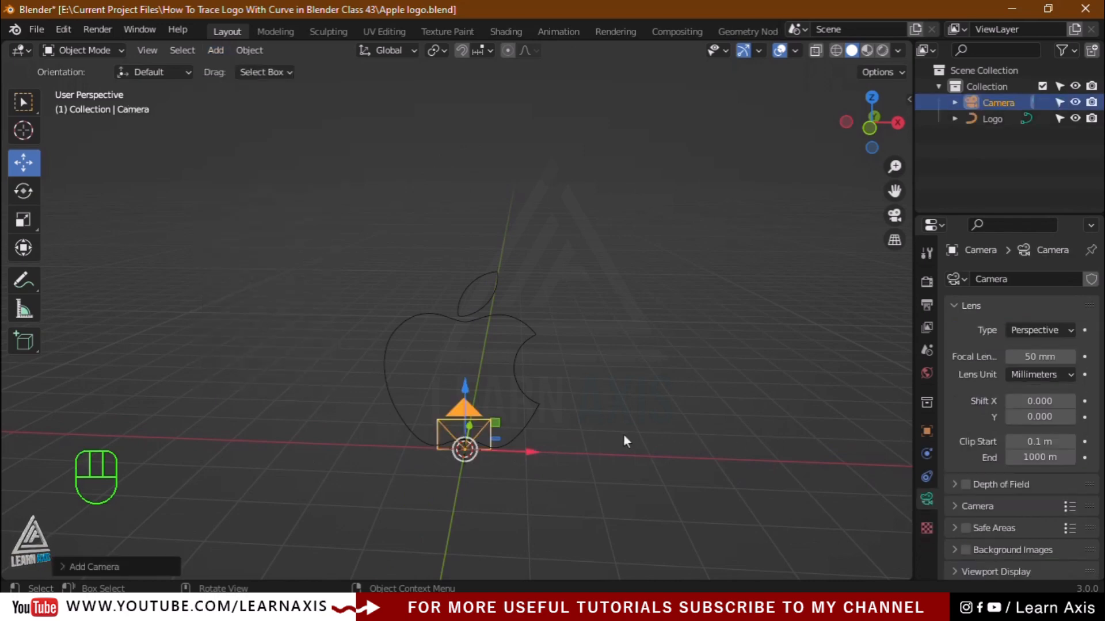
Step: Align the new camera to the front orthographic view so it faces the apple logo straight on
key("KP_1")
scroll(576, 410, "up", 2)
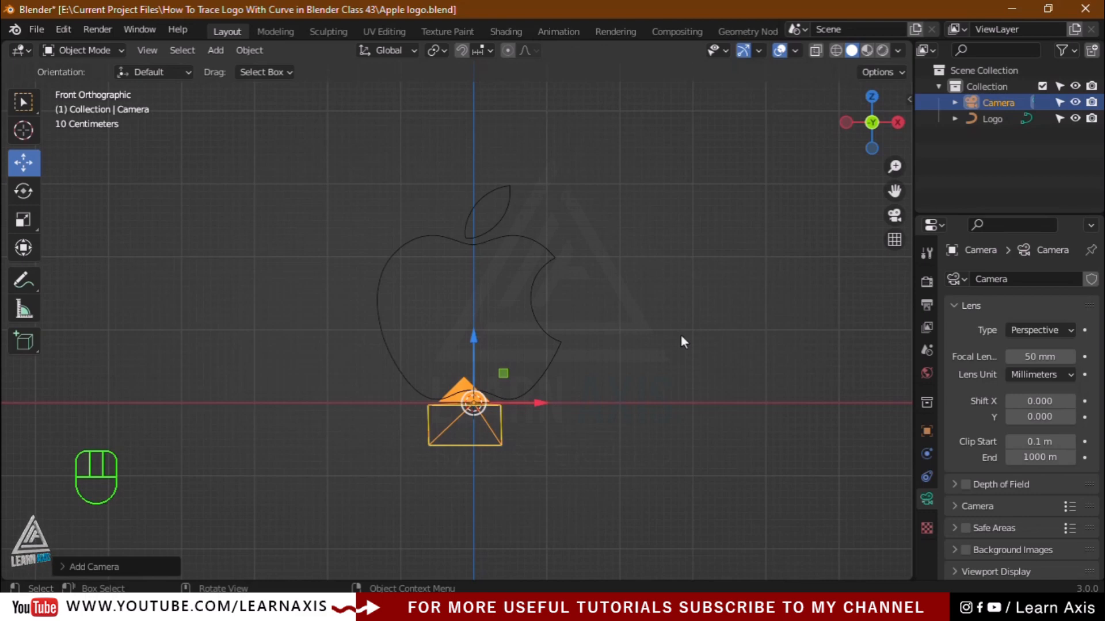
key("ctrl")
key("ctrl+alt+KP_0")
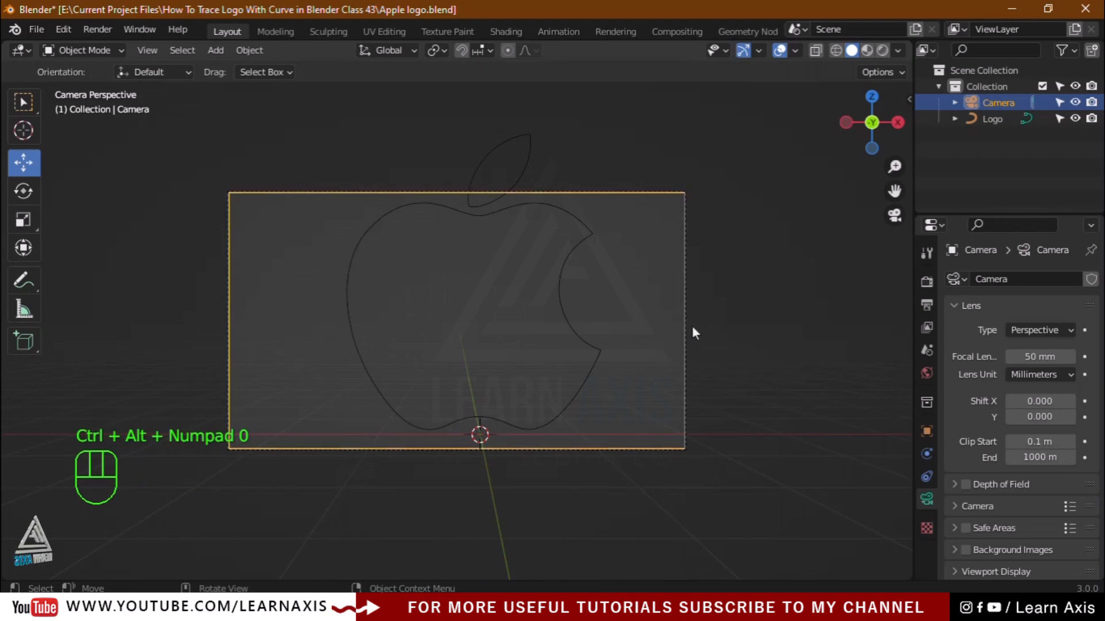
left_click_drag(895, 191, 893, 229)
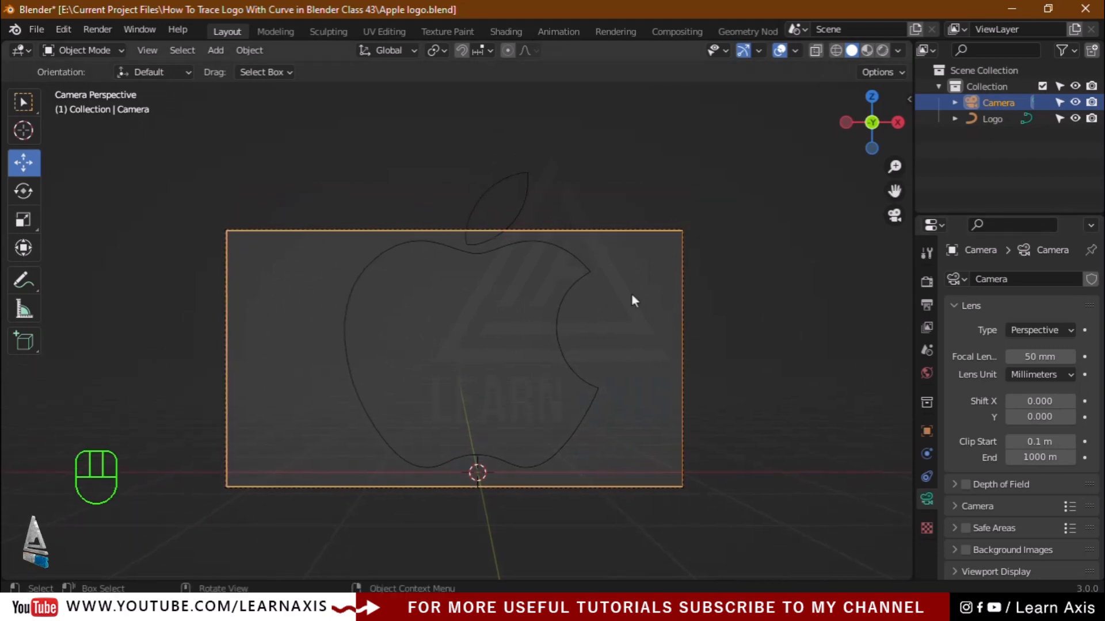
scroll(574, 325, "down", 2)
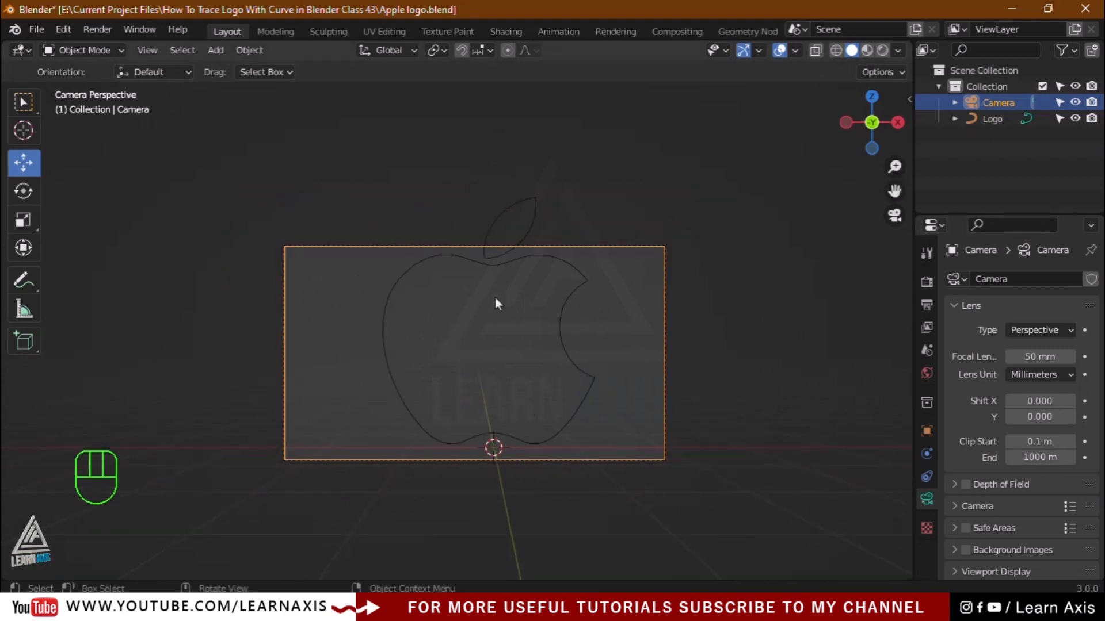
Step: Add a mesh plane at the world center under the logo and scale it up about 4 times as a floor
middle_click_drag(617, 498, 650, 546)
scroll(616, 515, "down", 2)
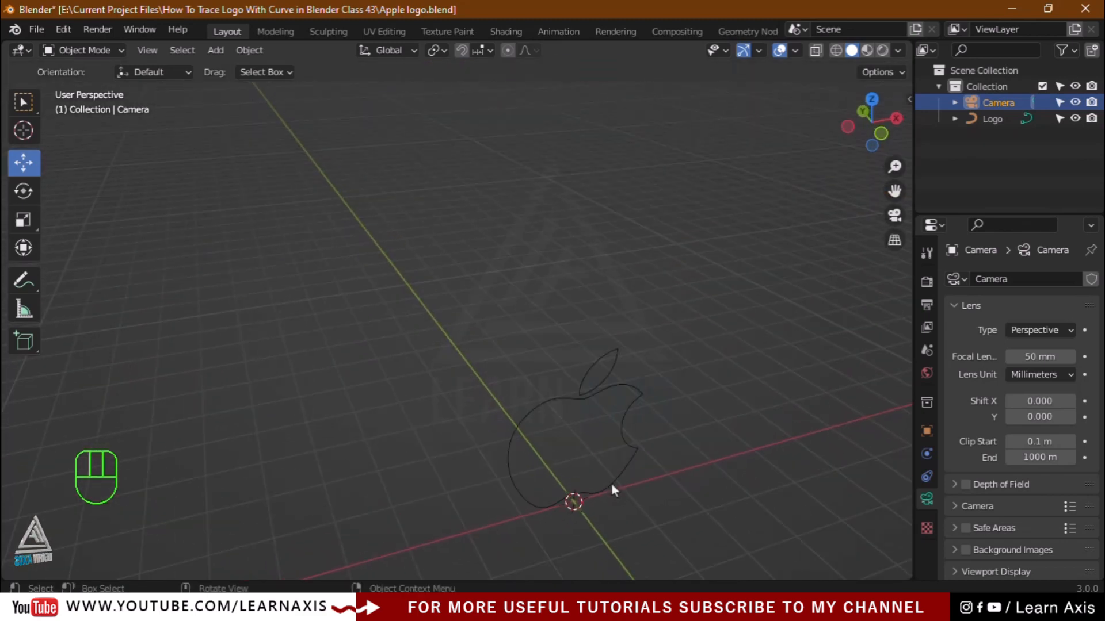
scroll(611, 483, "down", 1)
left_click_drag(894, 190, 801, 90)
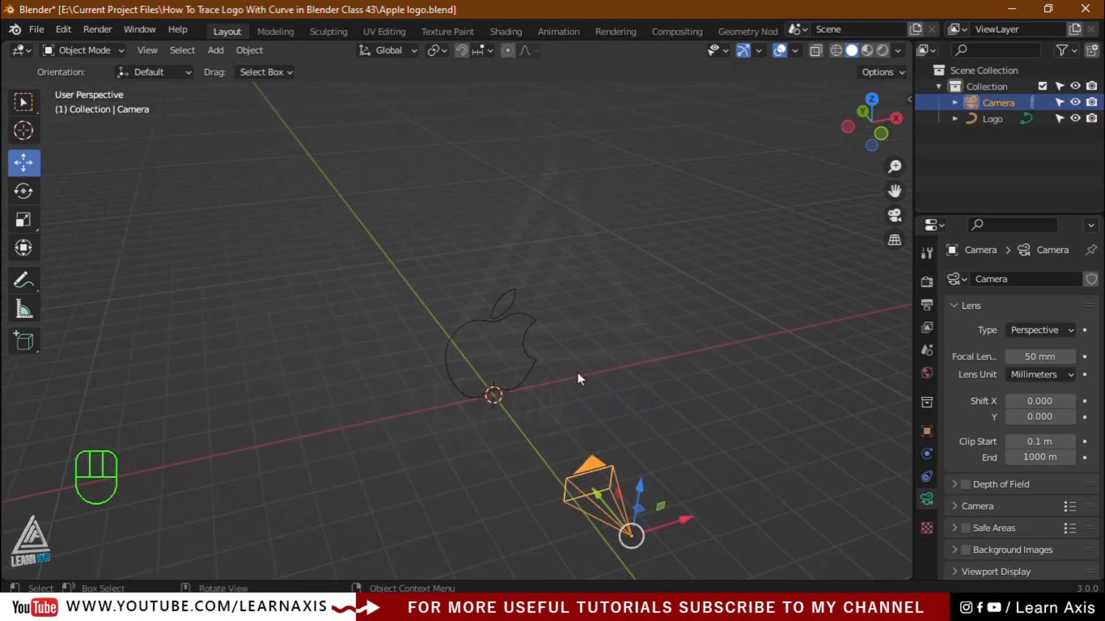
key("shift+a")
mouse_move(542, 267)
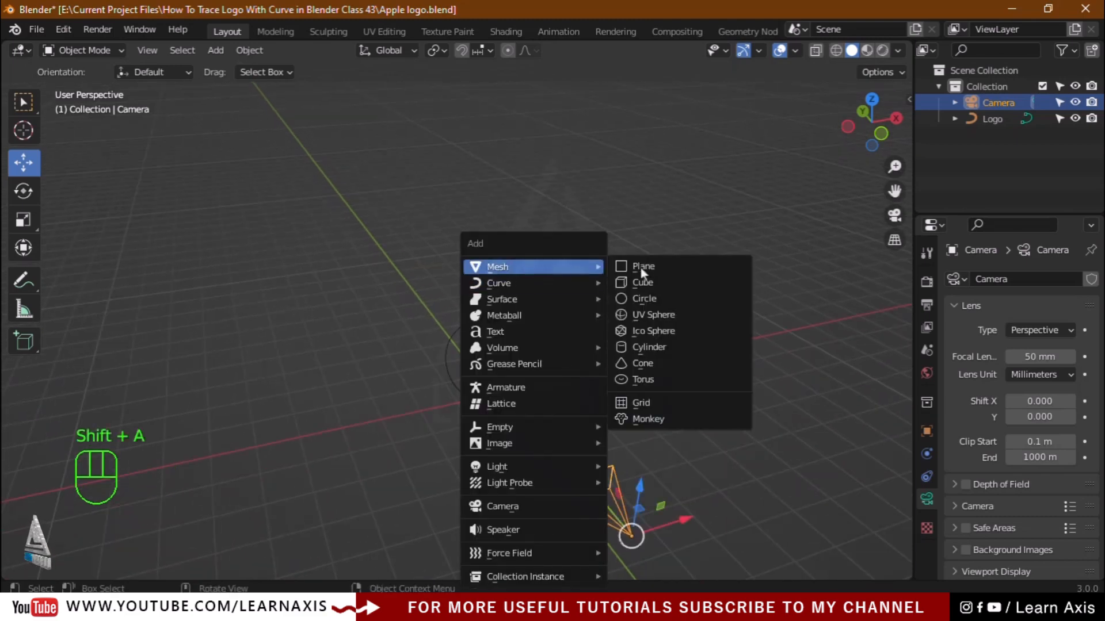
left_click(654, 266)
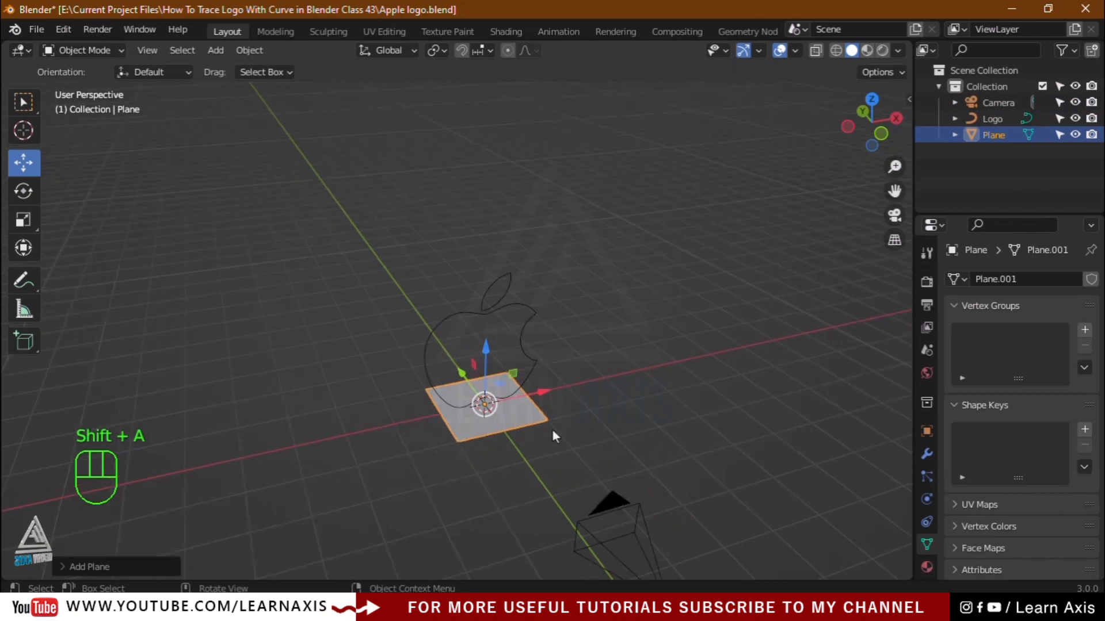
key("s")
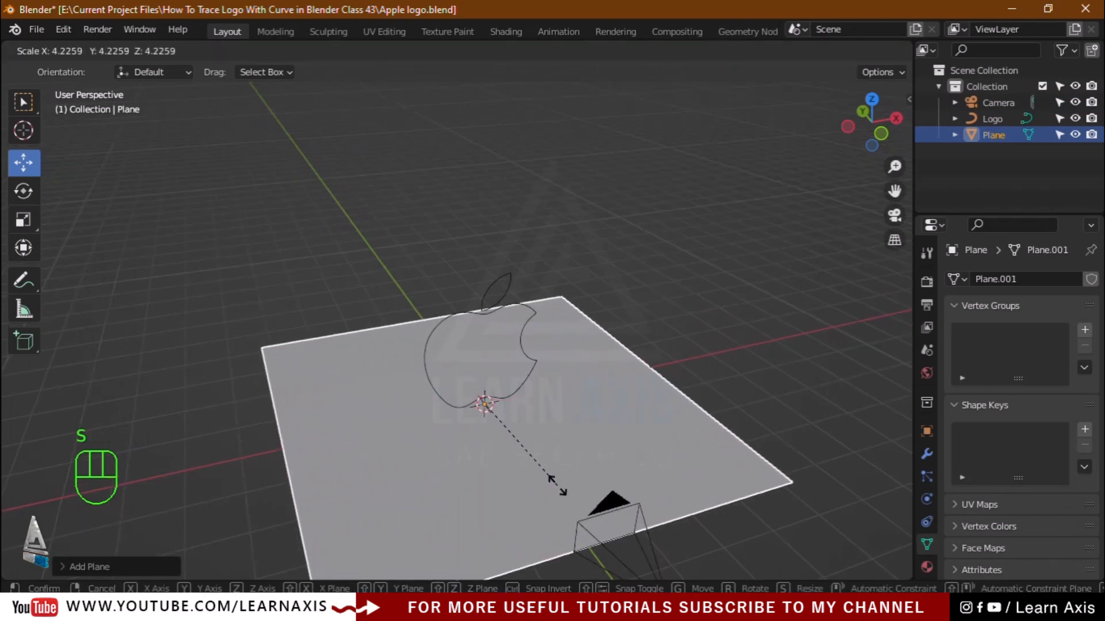
left_click(555, 484)
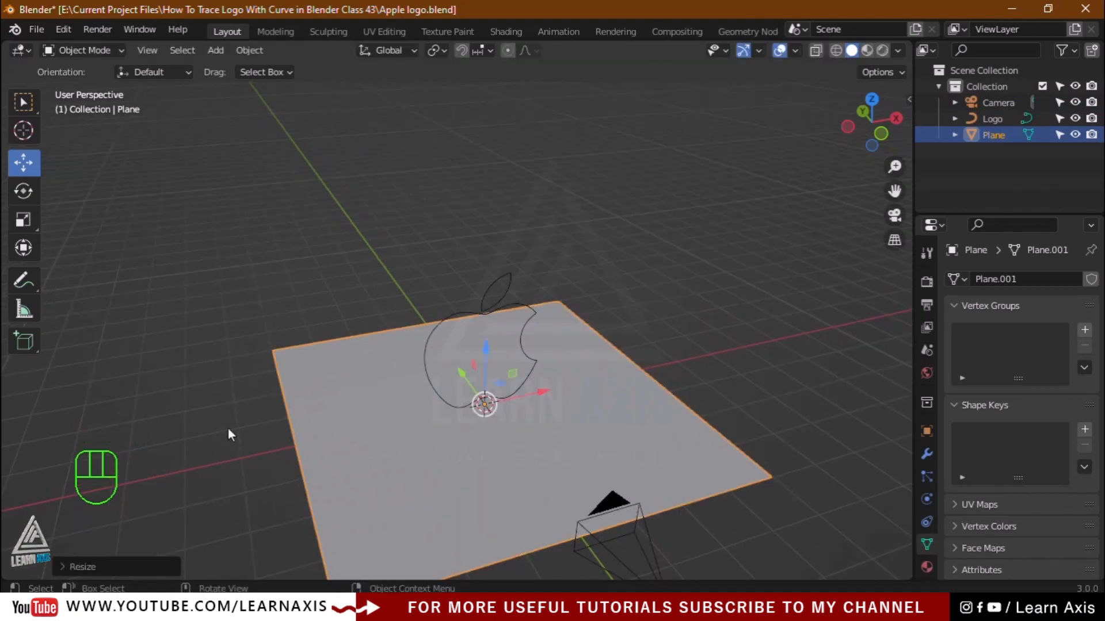
Step: In Edit Mode, extrude the plane's edge behind the logo upward along the Z axis to form a back wall
middle_click_drag(228, 428, 361, 475)
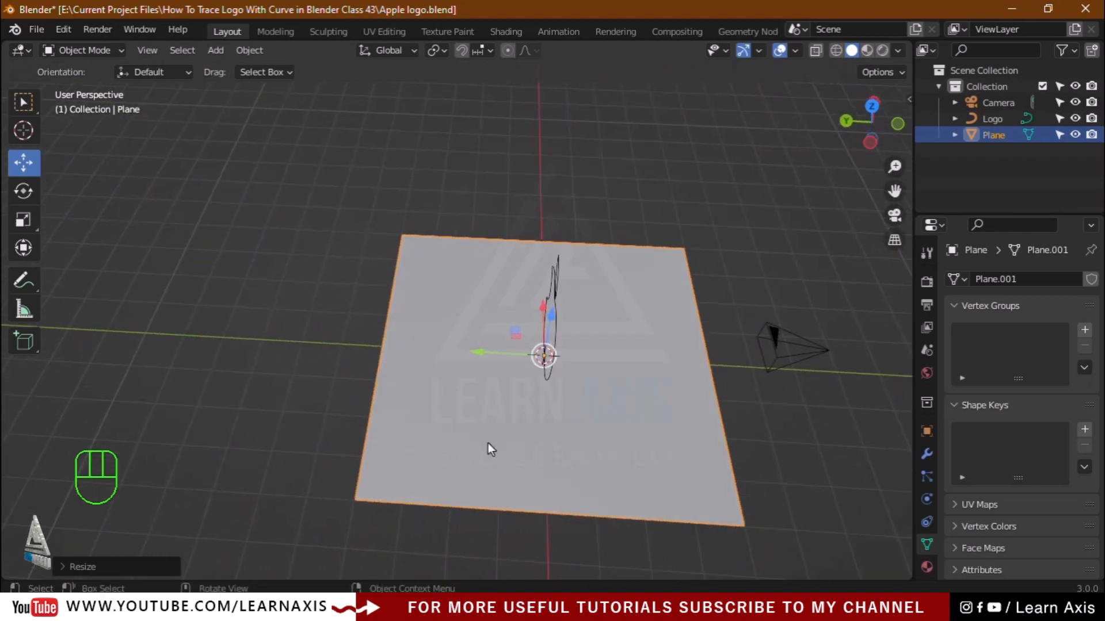
key("Tab")
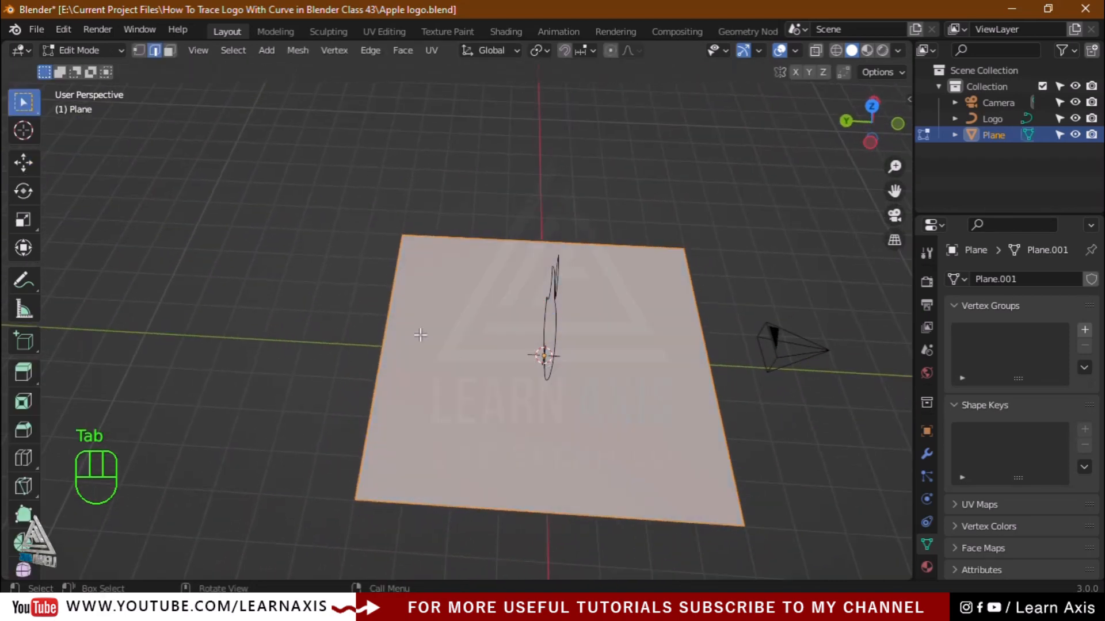
left_click(377, 356)
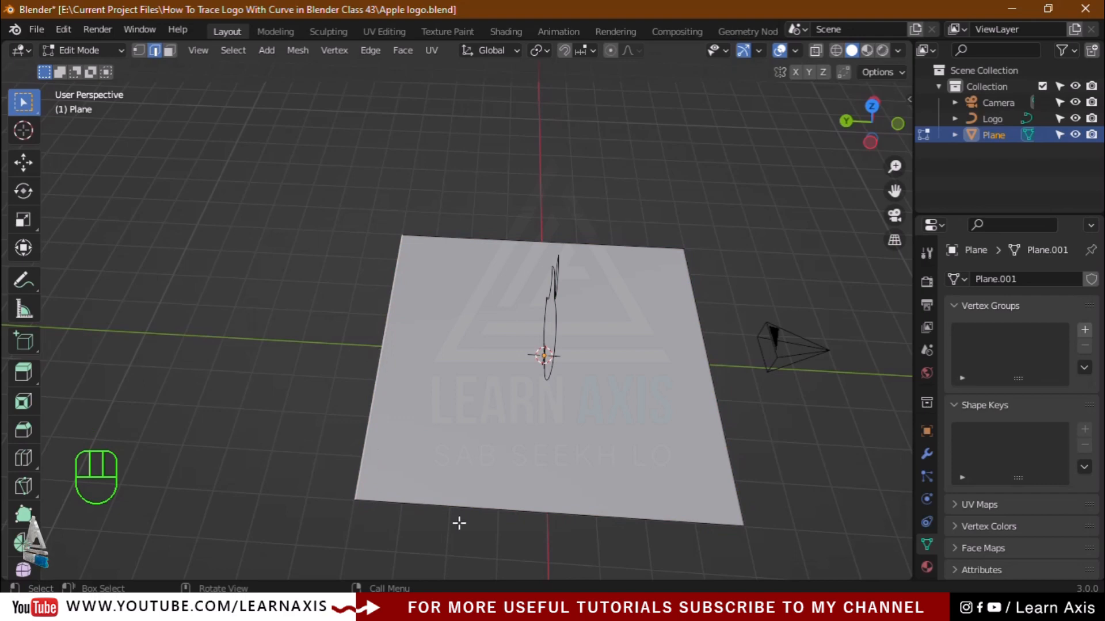
middle_click_drag(450, 516, 333, 447)
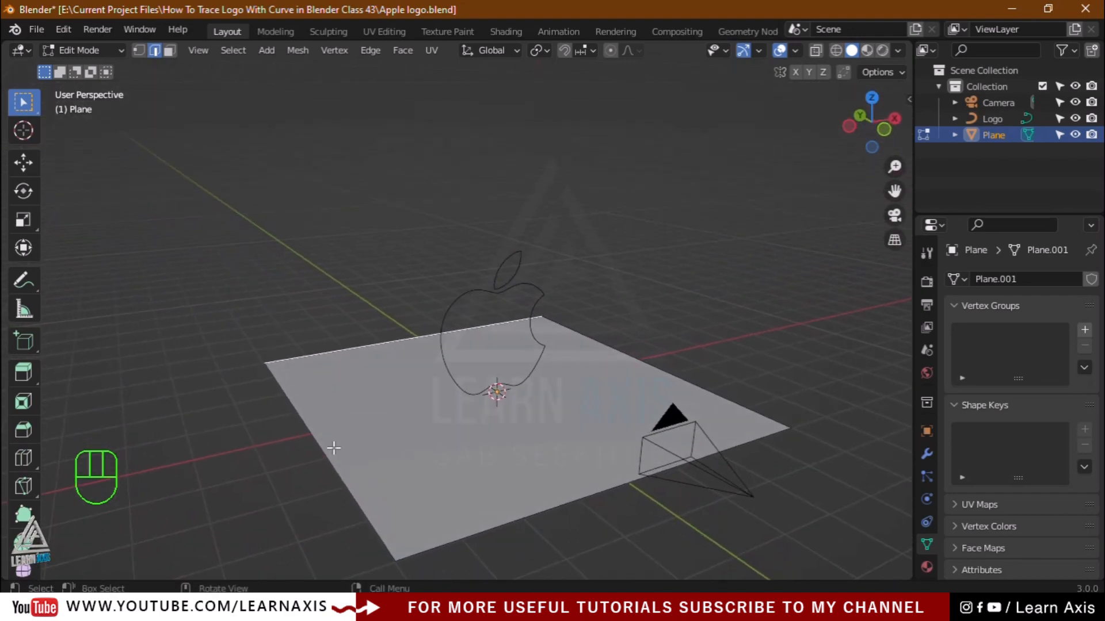
key("e")
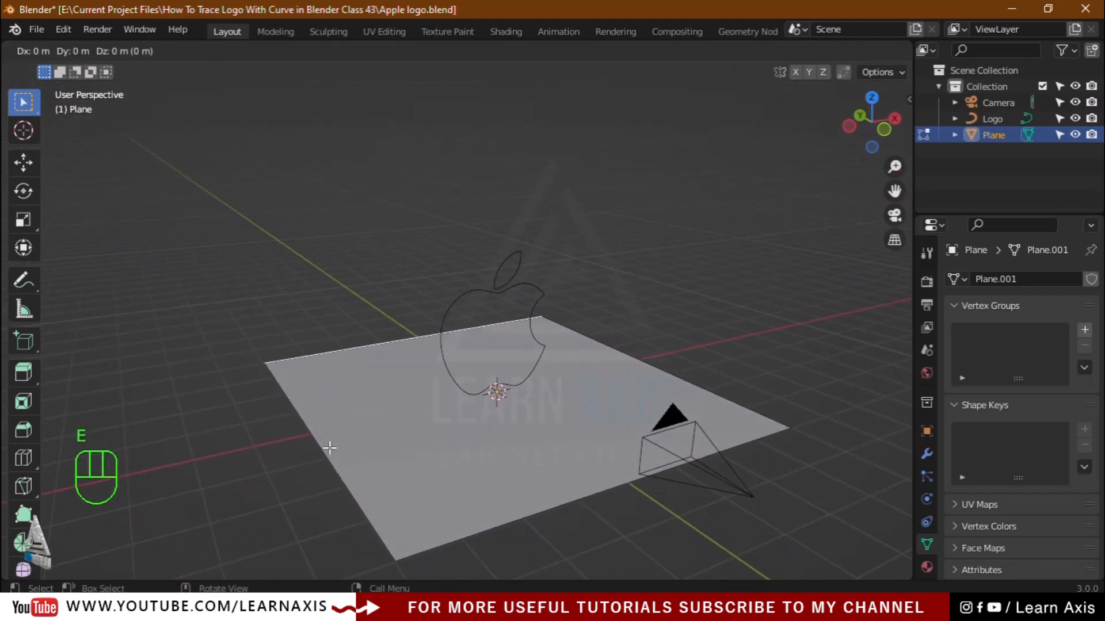
key("z")
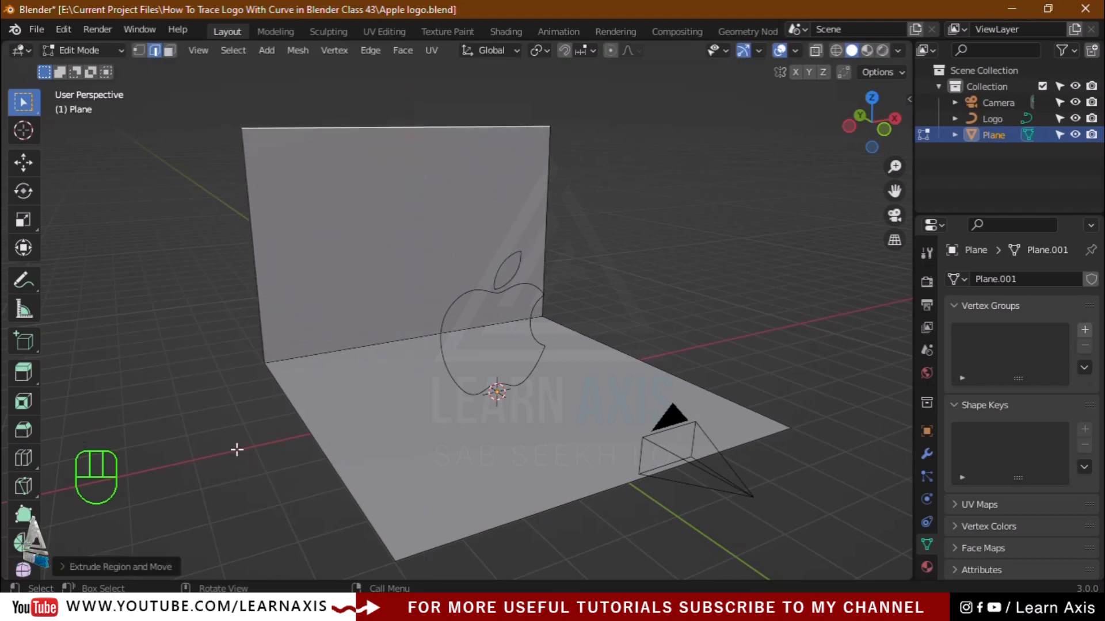
Step: Bevel the edge between floor and back wall about 0.52 m wide, adding segments to form a rounded curve
middle_click_drag(246, 433, 339, 395)
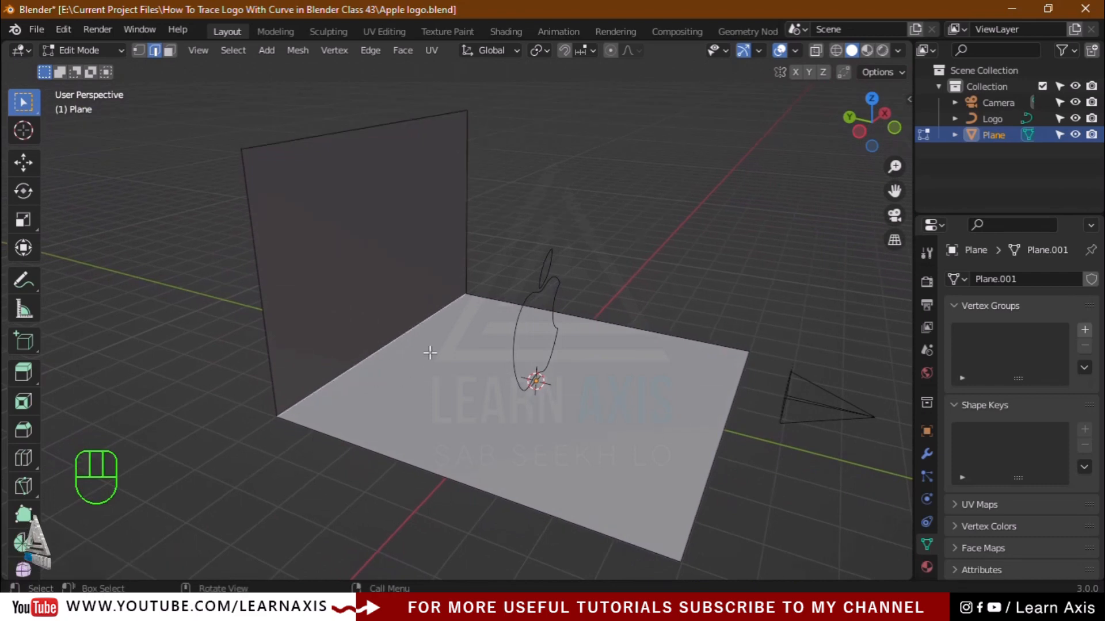
key("ctrl")
key("ctrl+b")
scroll(481, 321, "up", 4)
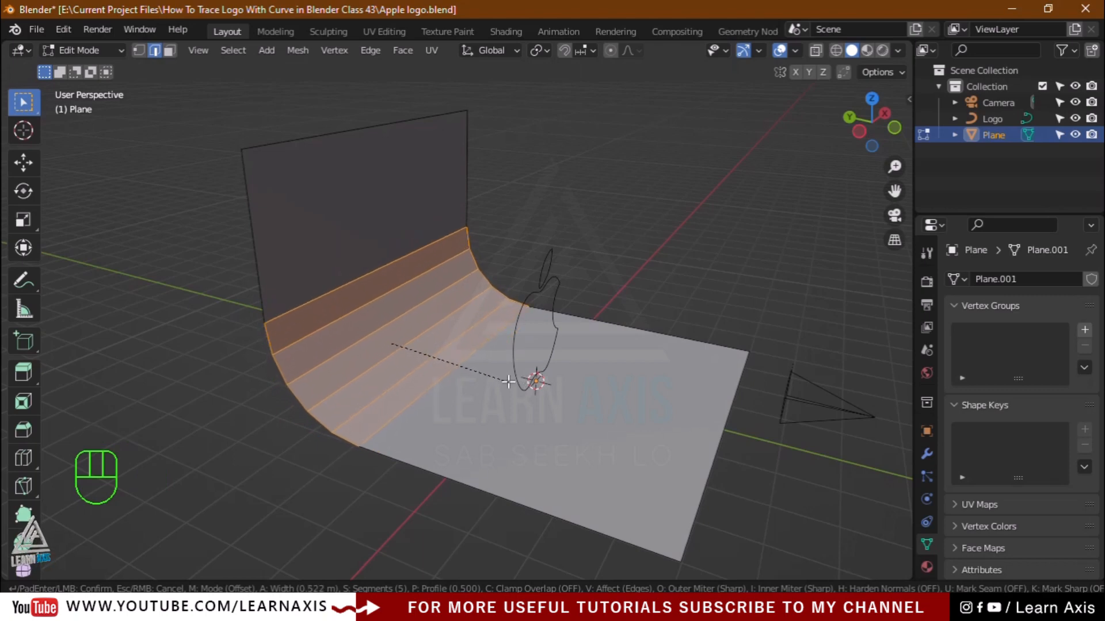
scroll(508, 381, "up", 7)
left_click(269, 386)
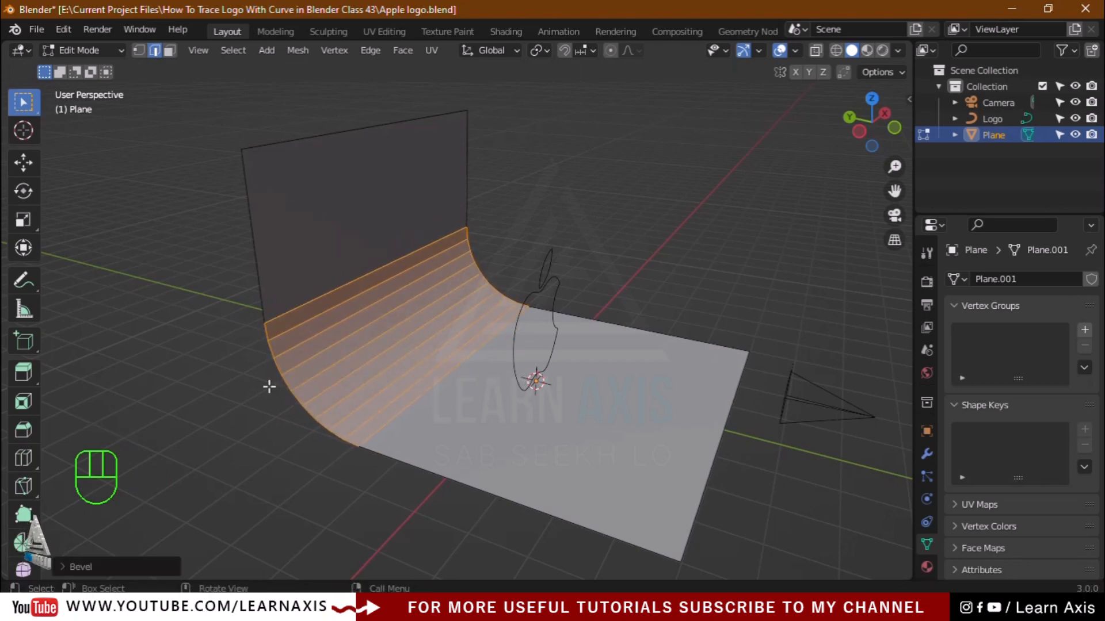
Step: Return to Object Mode, apply Shade Smooth to the backdrop plane, and view the scene through the camera
key("Tab")
right_click(580, 447)
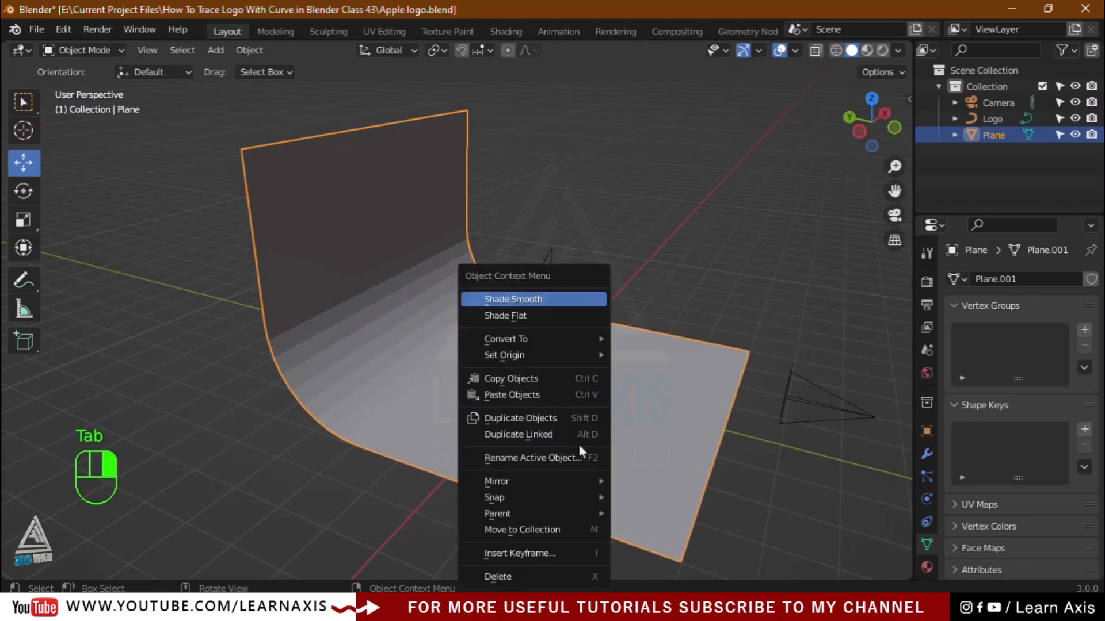
left_click(535, 300)
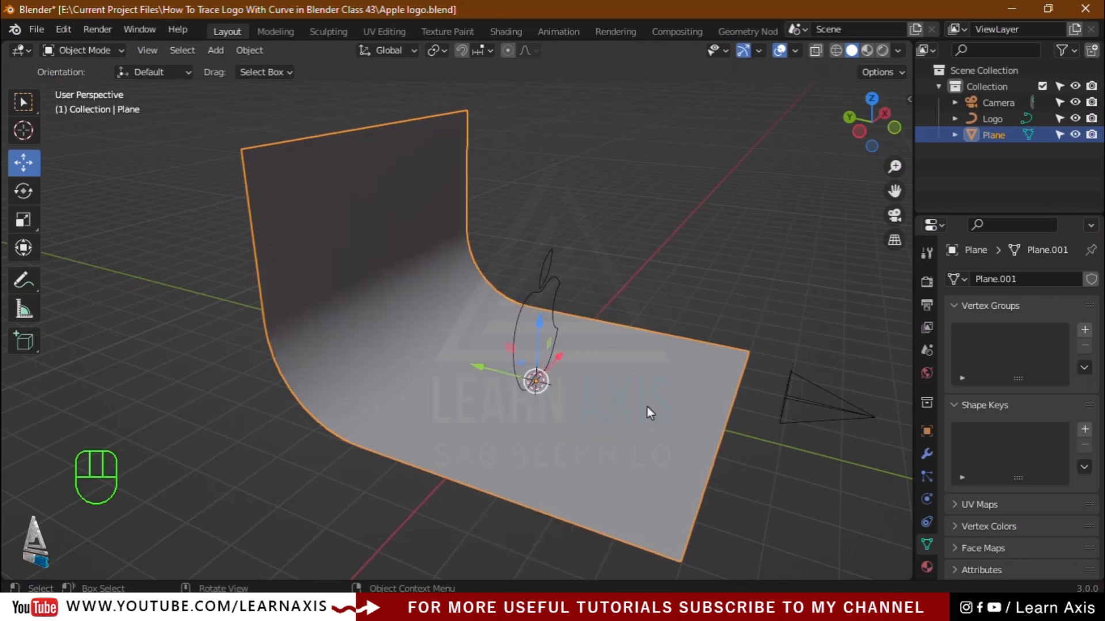
middle_click_drag(692, 463, 573, 447)
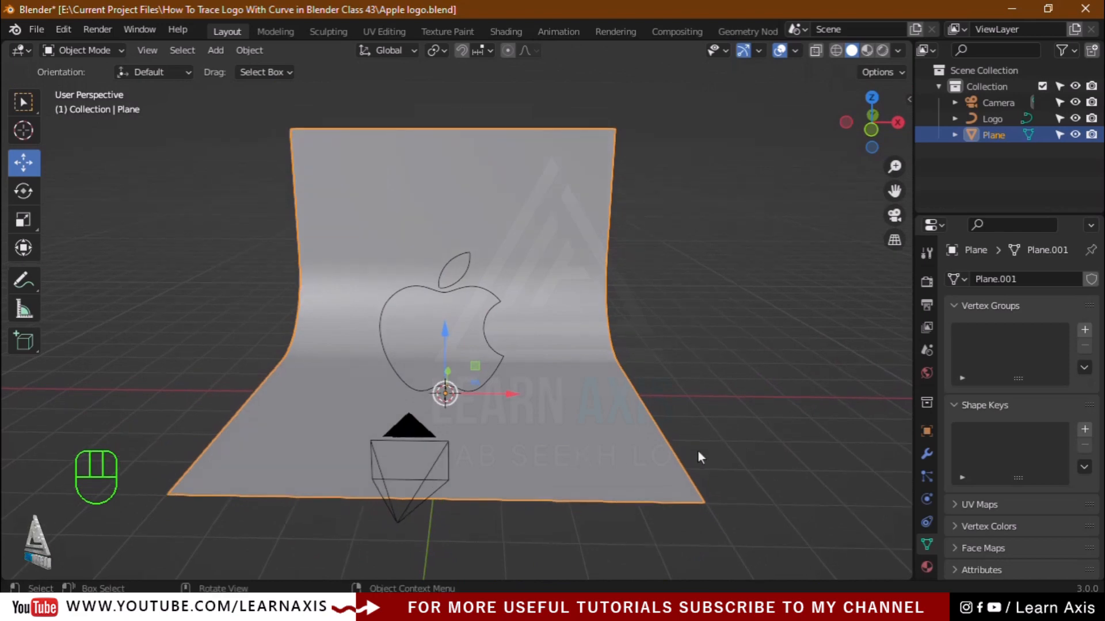
key("KP_0")
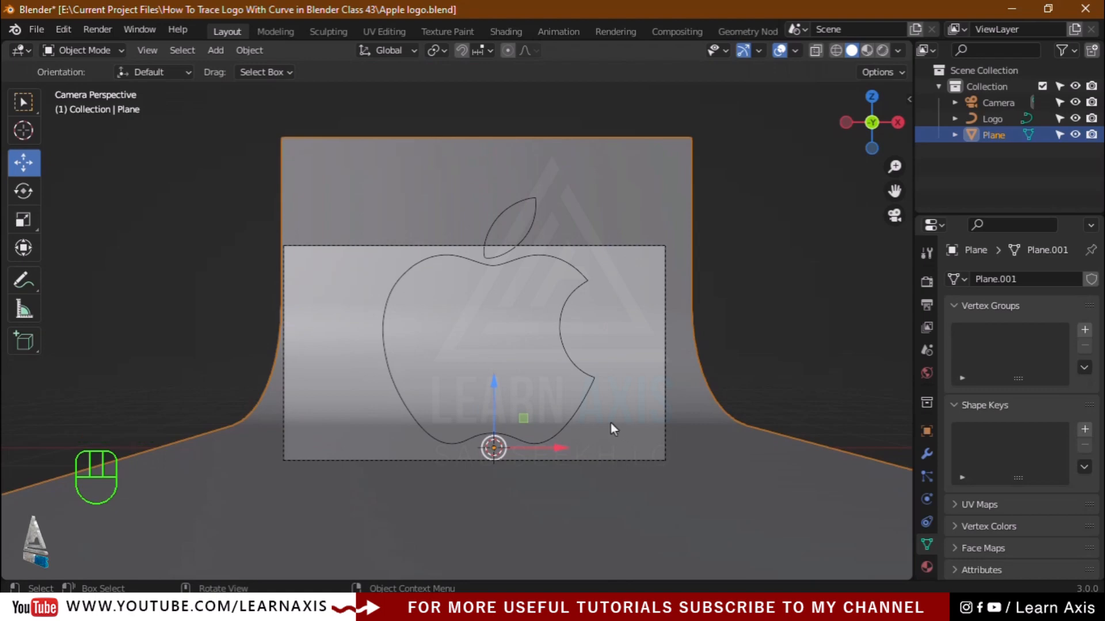
Step: Duplicate the Logo curve, leaving the copy at the same position as the original
left_click(593, 381)
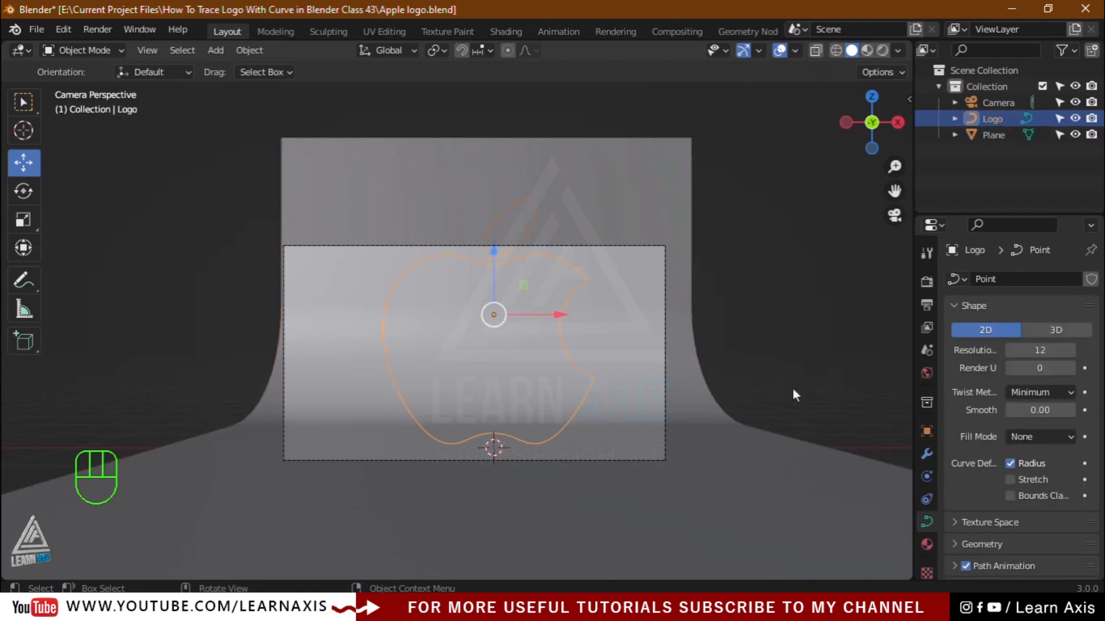
middle_click_drag(793, 387, 715, 399)
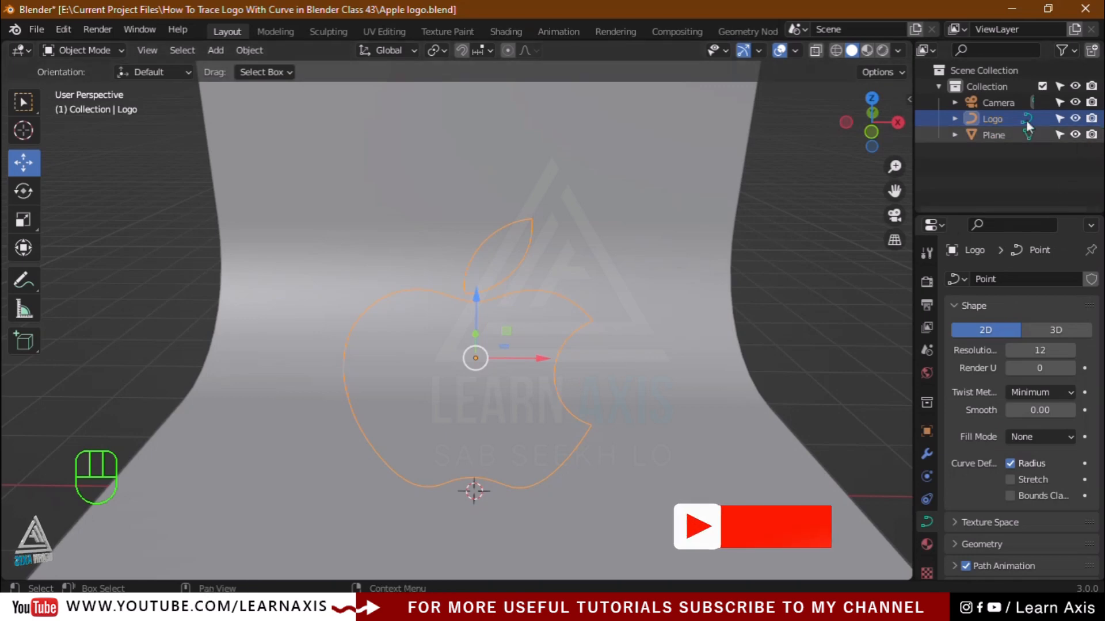
middle_click_drag(789, 296, 777, 312)
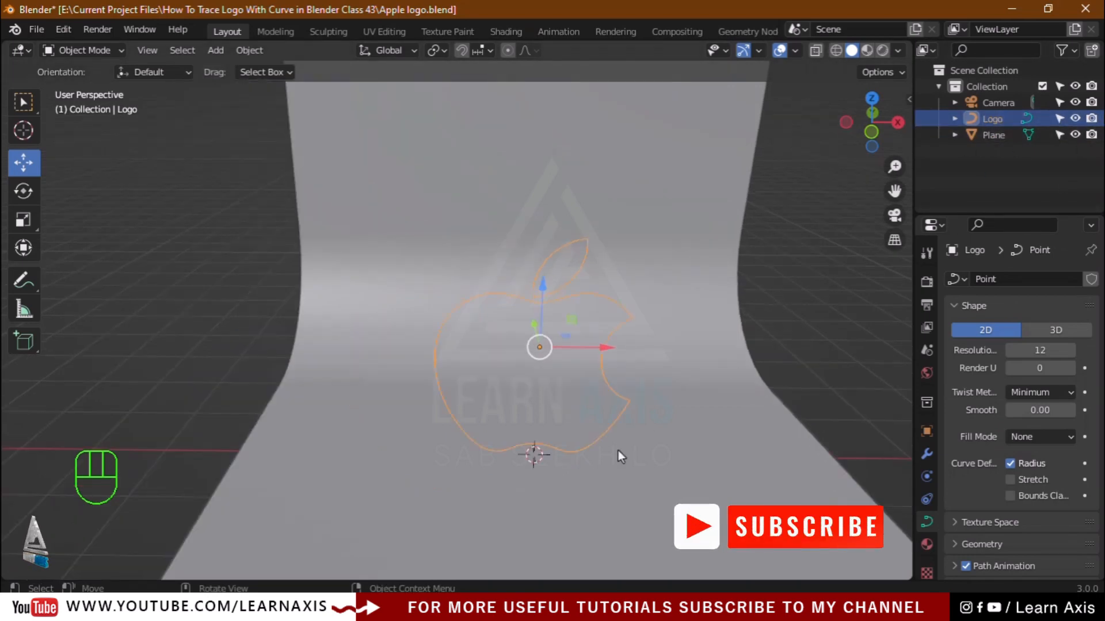
key("shift+d")
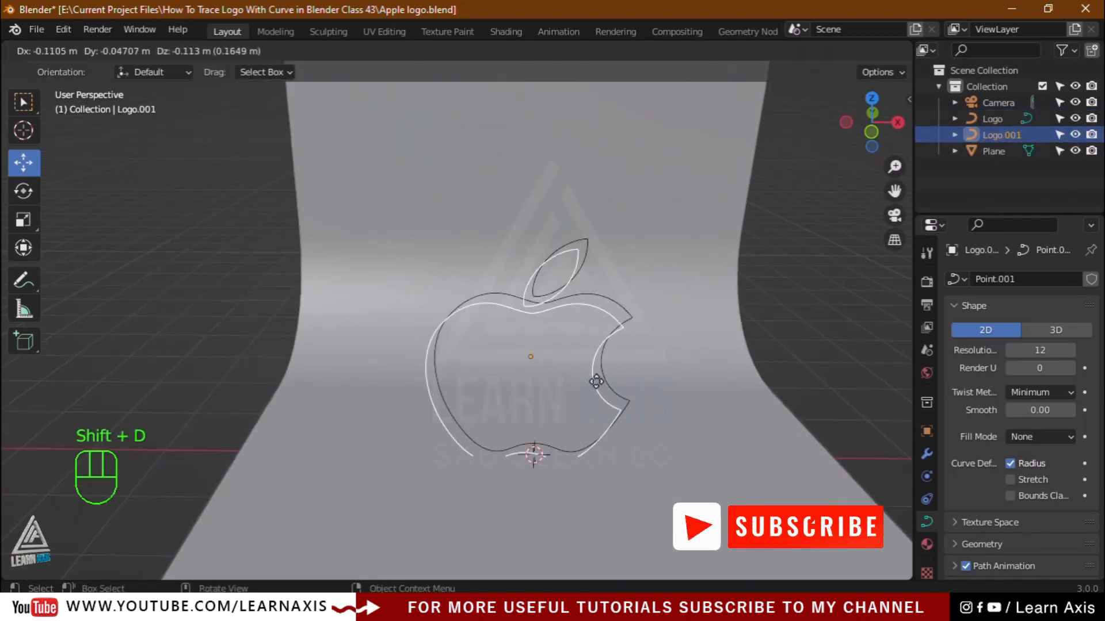
right_click(730, 393)
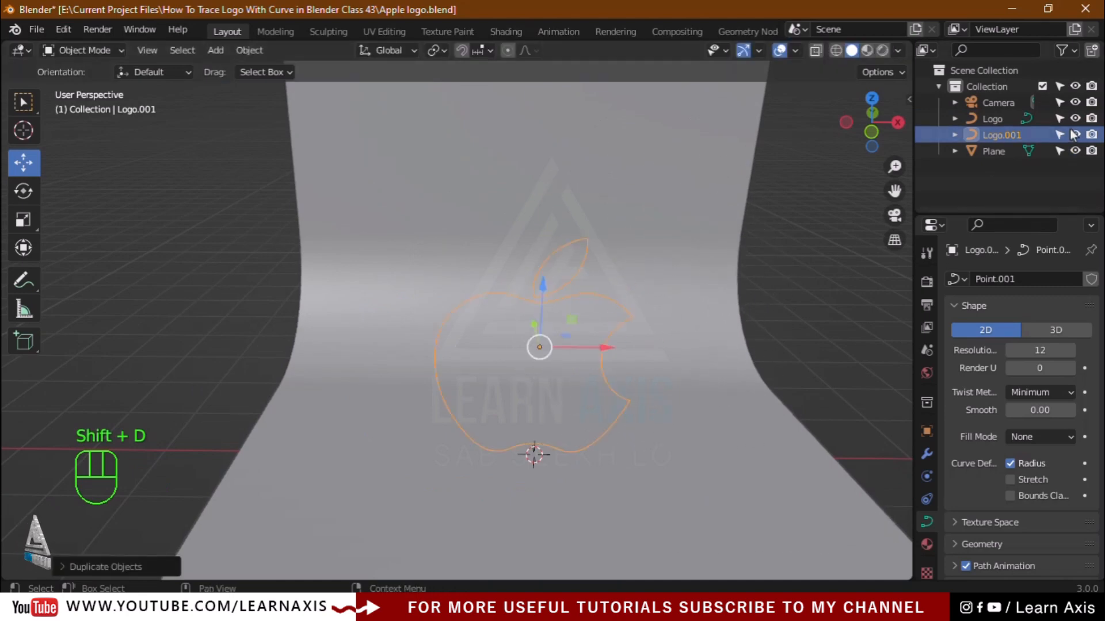
Step: Rename the duplicated logo curve to "back up"
double_click(1001, 135)
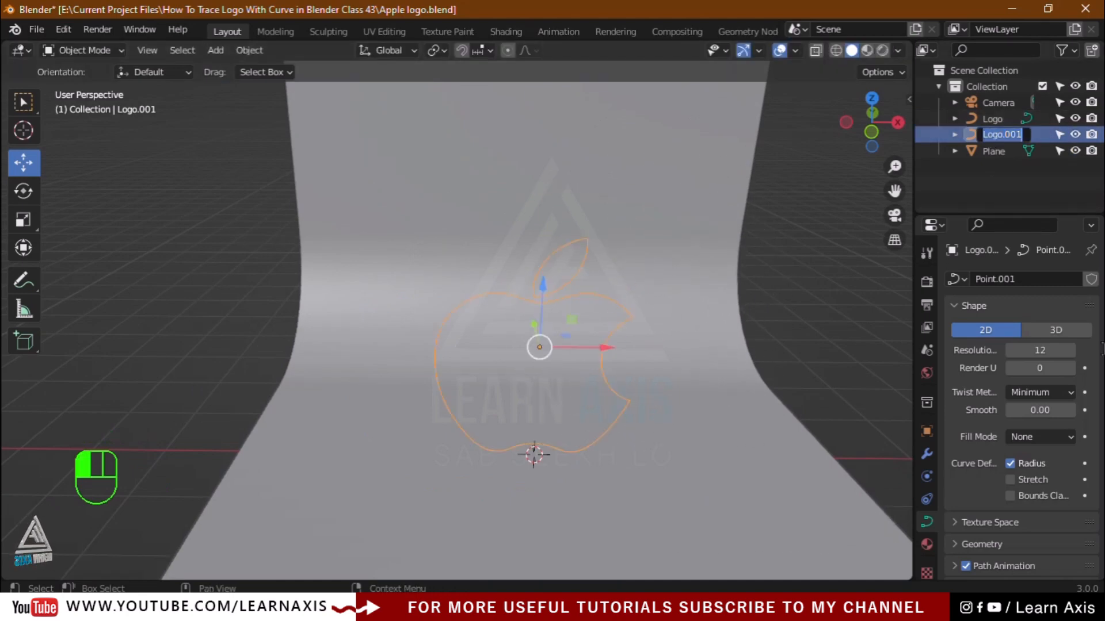
type("back")
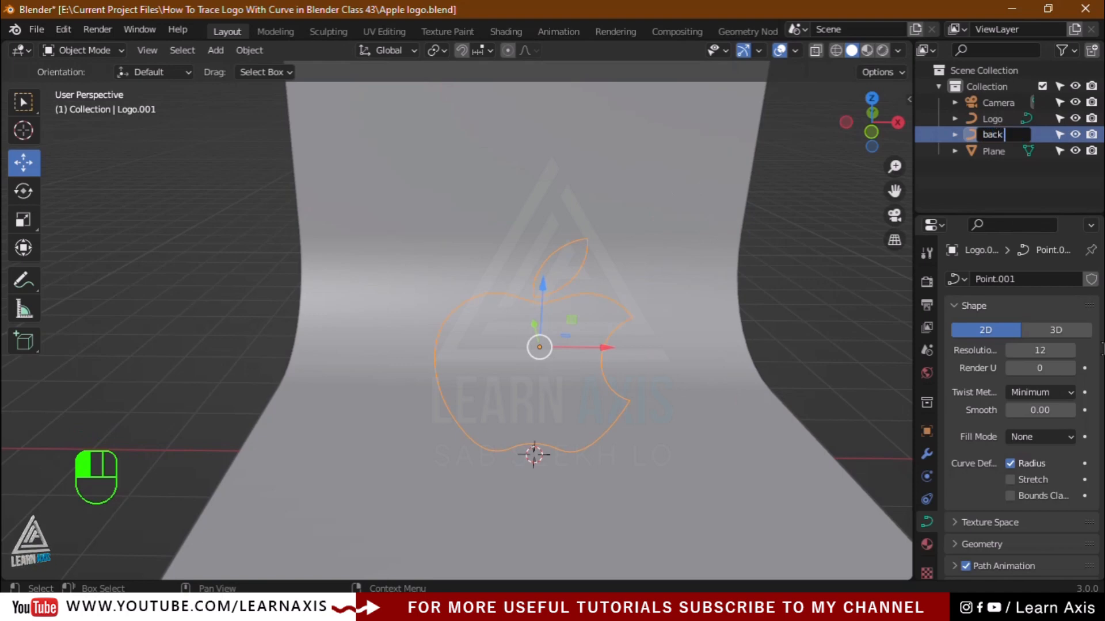
type(" up")
key("Return")
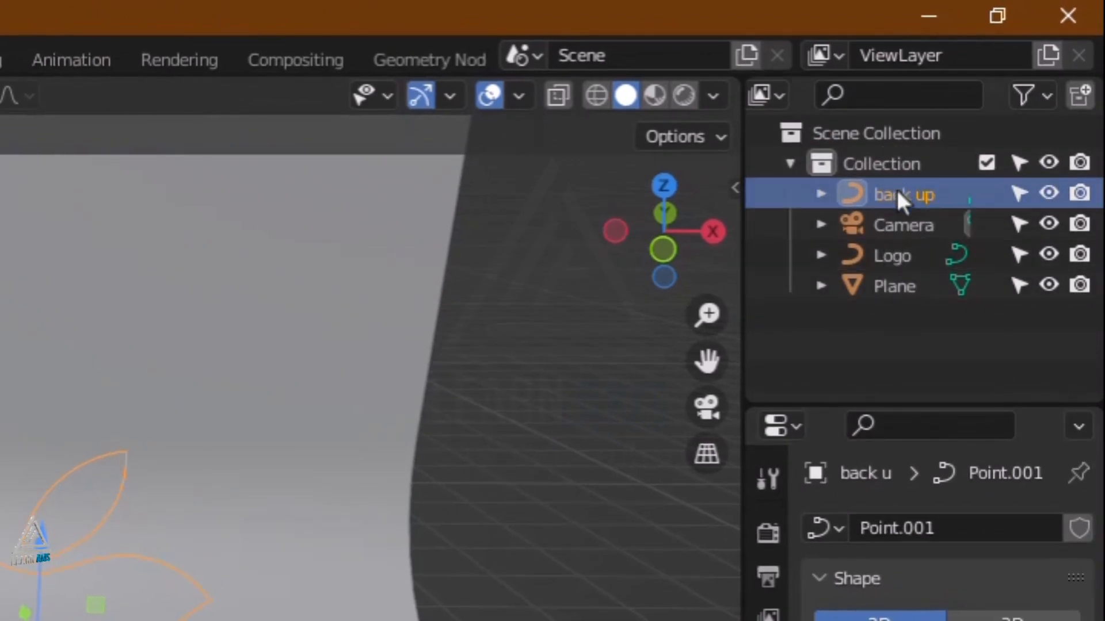
Step: Exclude the "back up" curve from renders and hide it in the viewport
left_click(1078, 195)
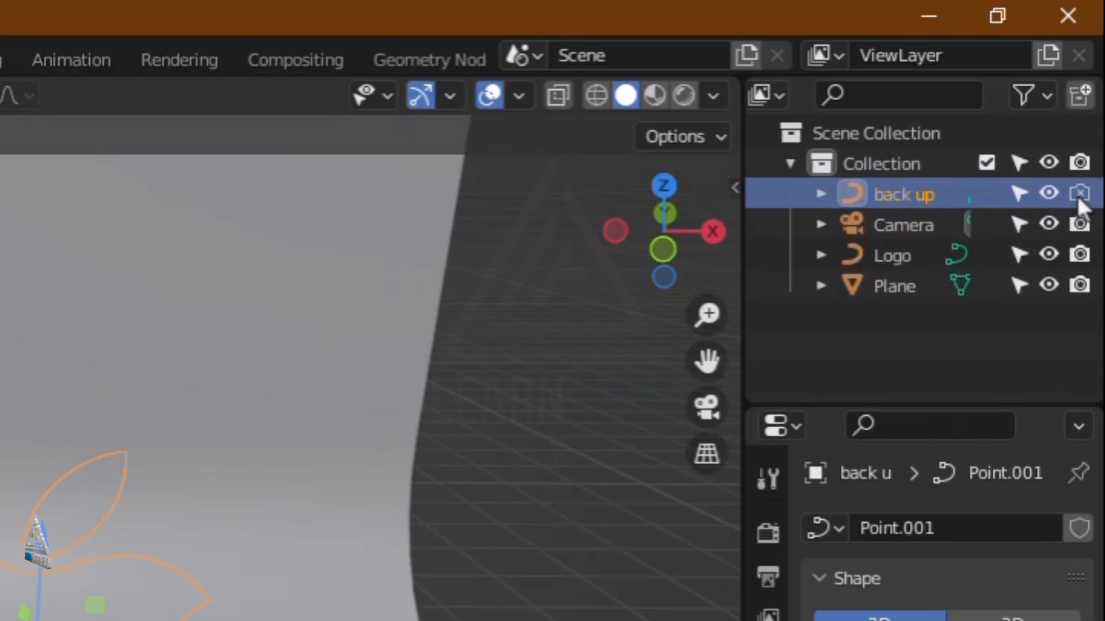
left_click(1048, 196)
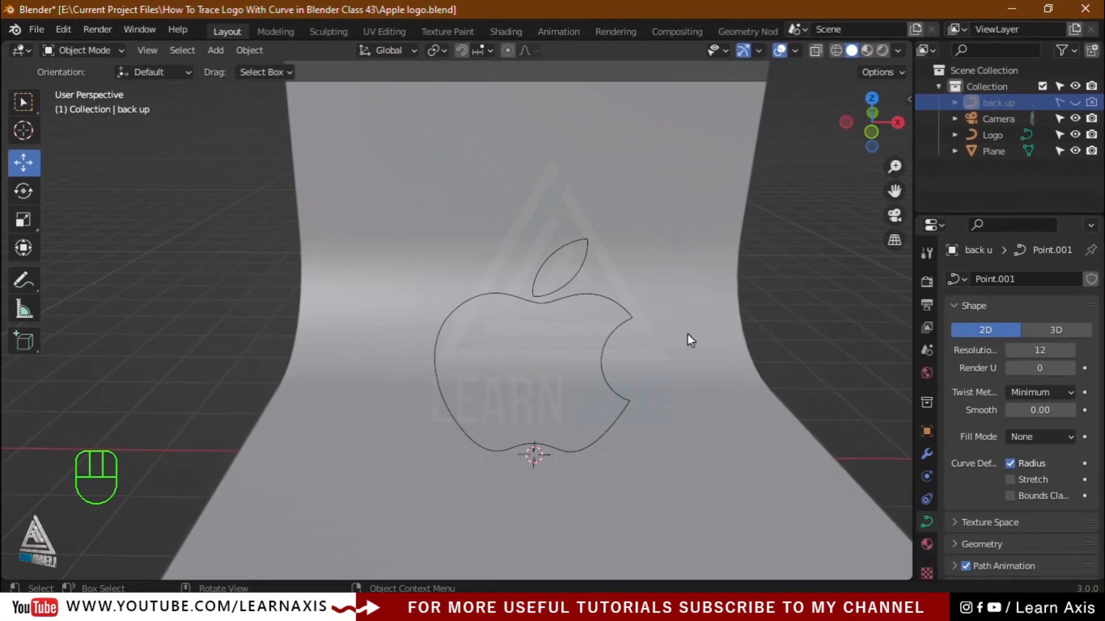
Step: Scale the Logo curve down uniformly to about 0.55 of its size
scroll(688, 334, "down", 3)
middle_click_drag(750, 396, 675, 384)
left_click(664, 381)
key("KP_Decimal")
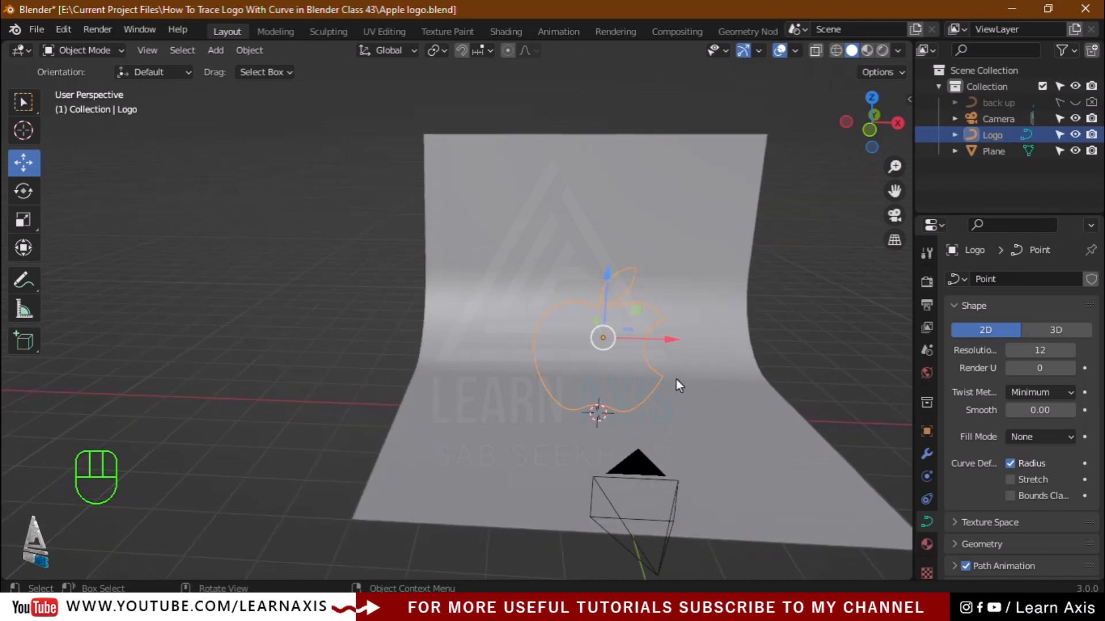
left_click(22, 105)
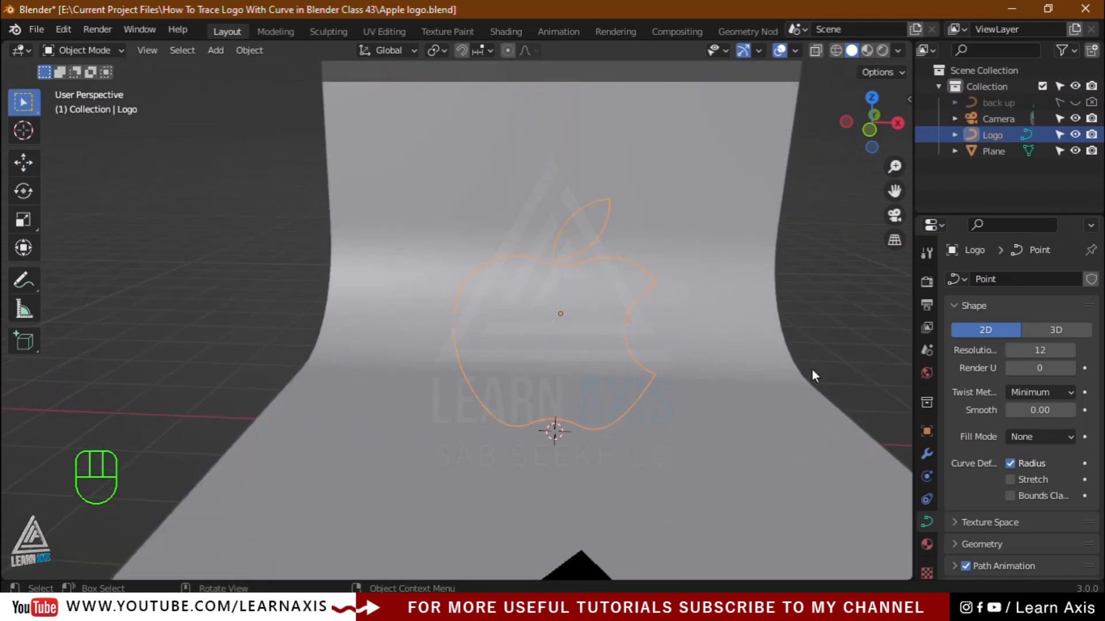
key("s")
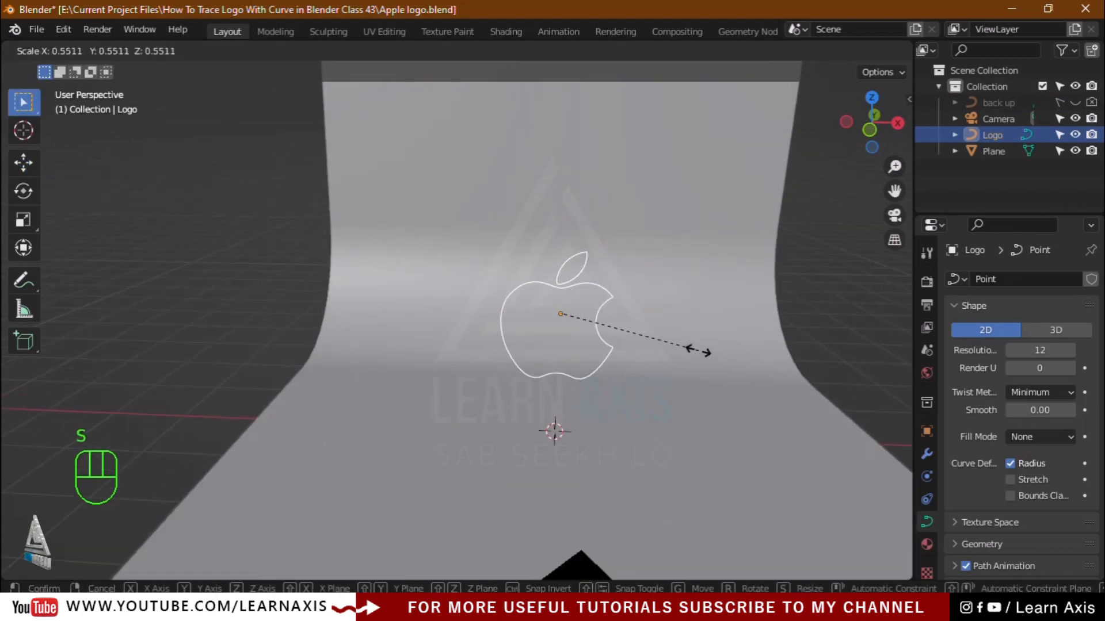
left_click(697, 351)
Step: In camera view, move the Logo curve along Z until it sits vertically centred in the camera frame
key("KP_0")
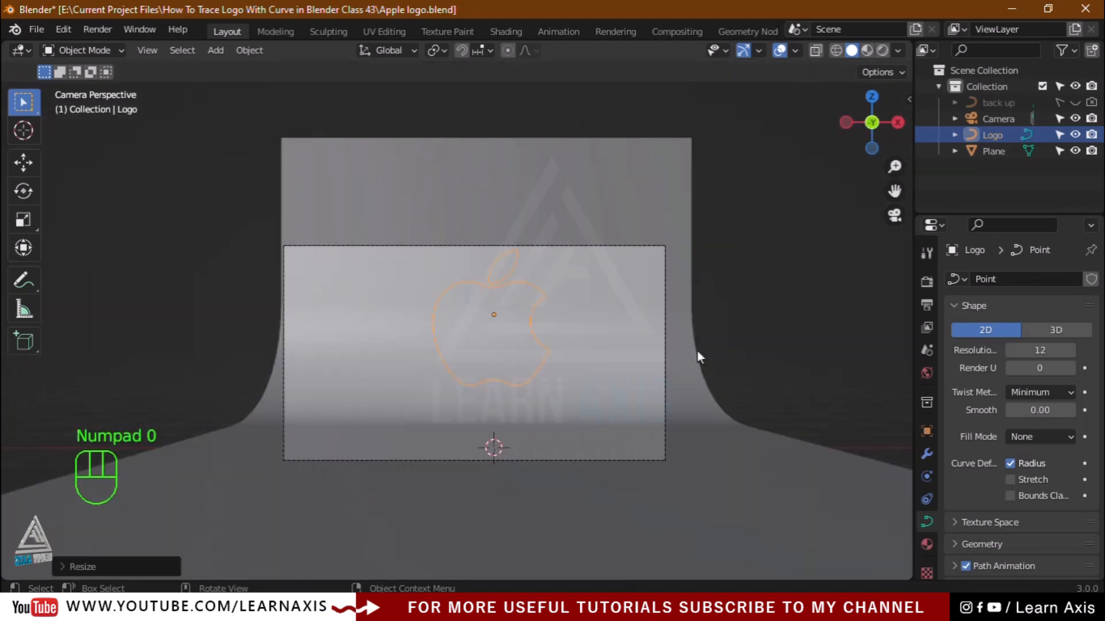
left_click(23, 162)
left_click_drag(492, 257, 493, 323)
scroll(529, 433, "up", 4)
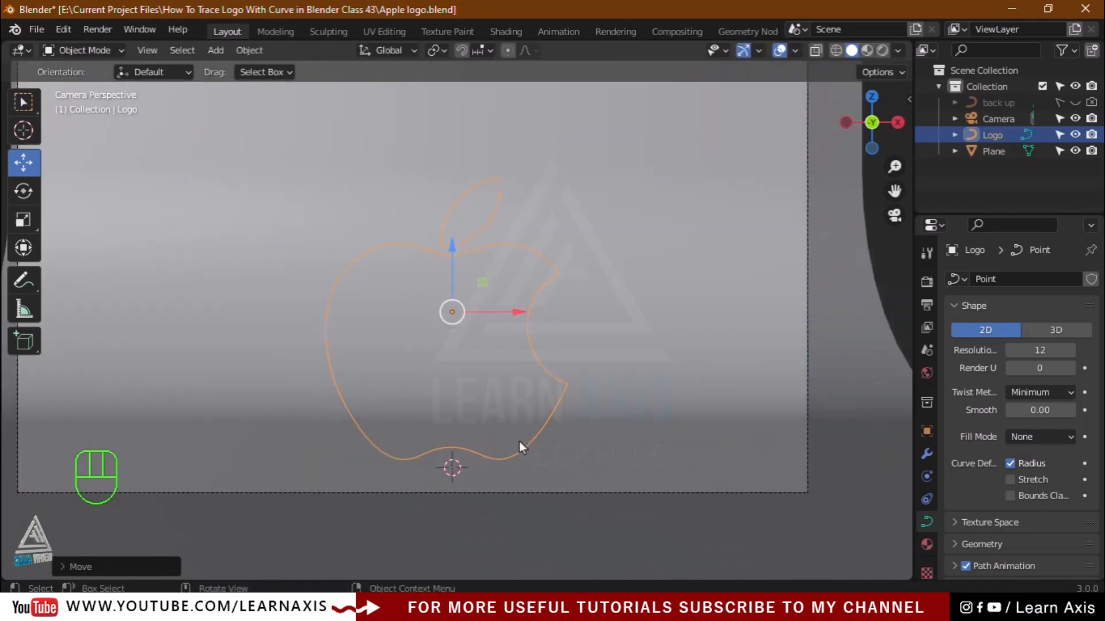
left_click_drag(454, 246, 454, 187)
scroll(478, 252, "down", 3)
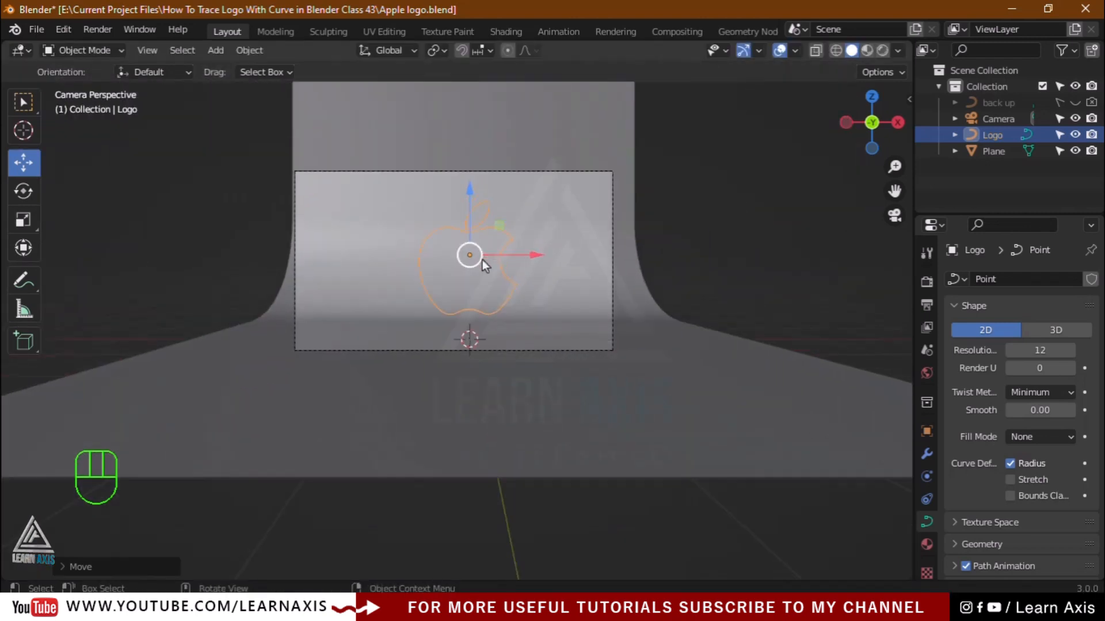
left_click(23, 103)
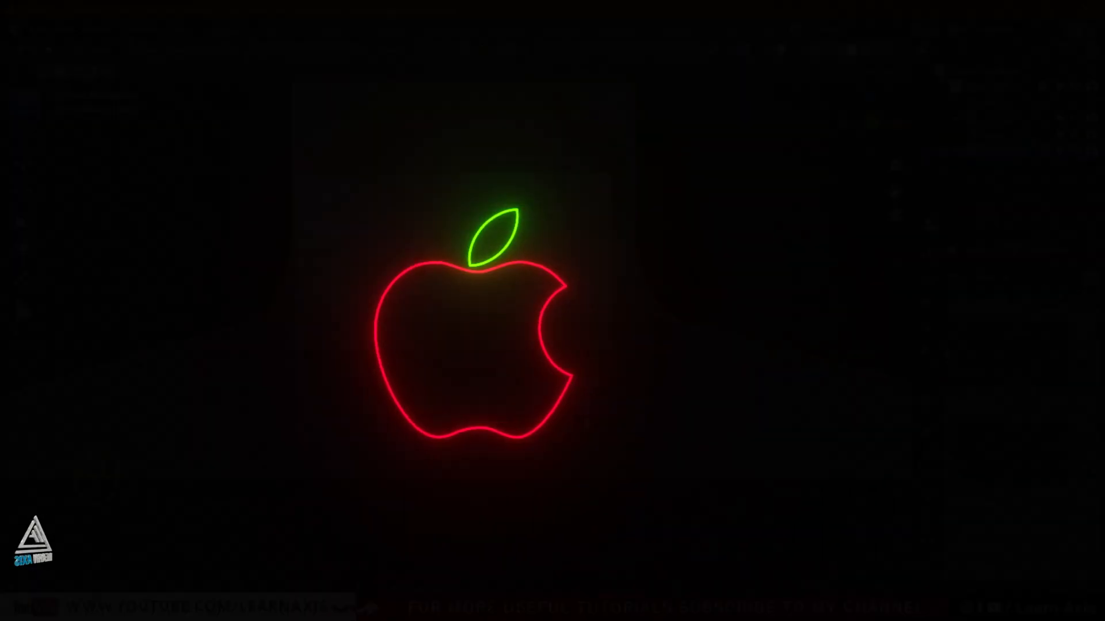
Step: Shift the backdrop plane slightly in the negative X direction to centre it behind the camera frame, and save the file
left_click(480, 389)
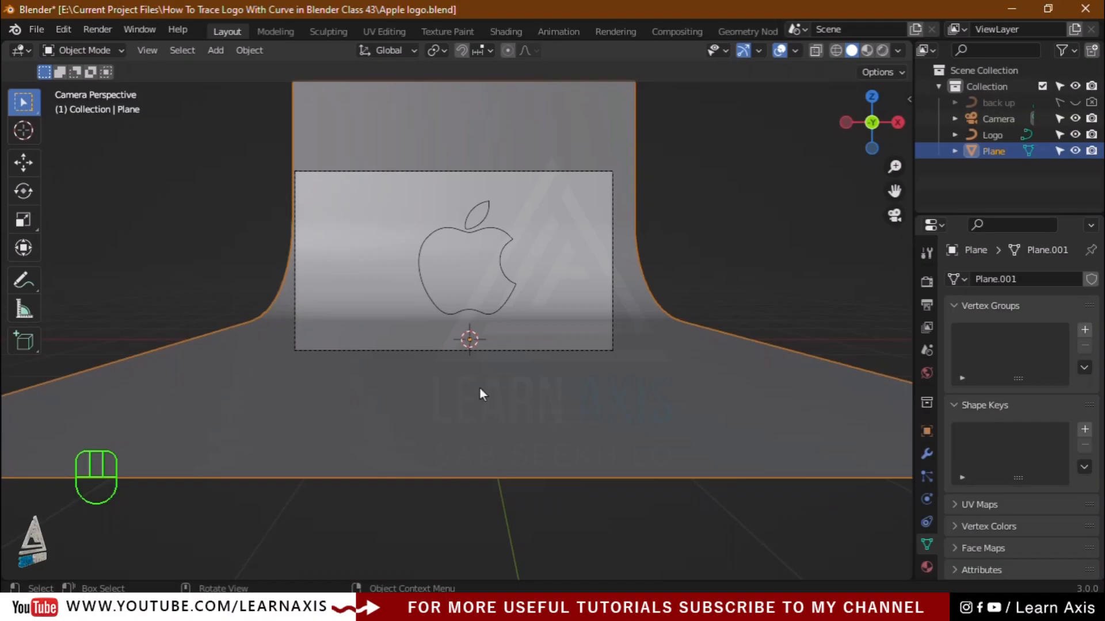
scroll(479, 388, "down", 1)
scroll(300, 177, "up", 1)
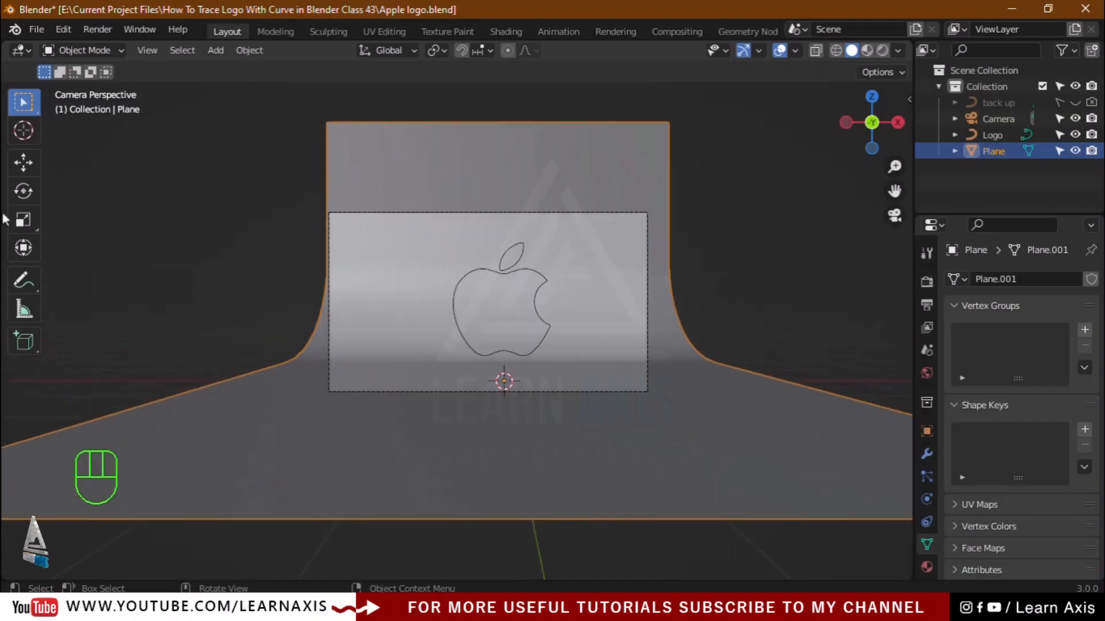
left_click(23, 163)
left_click_drag(571, 383, 554, 381)
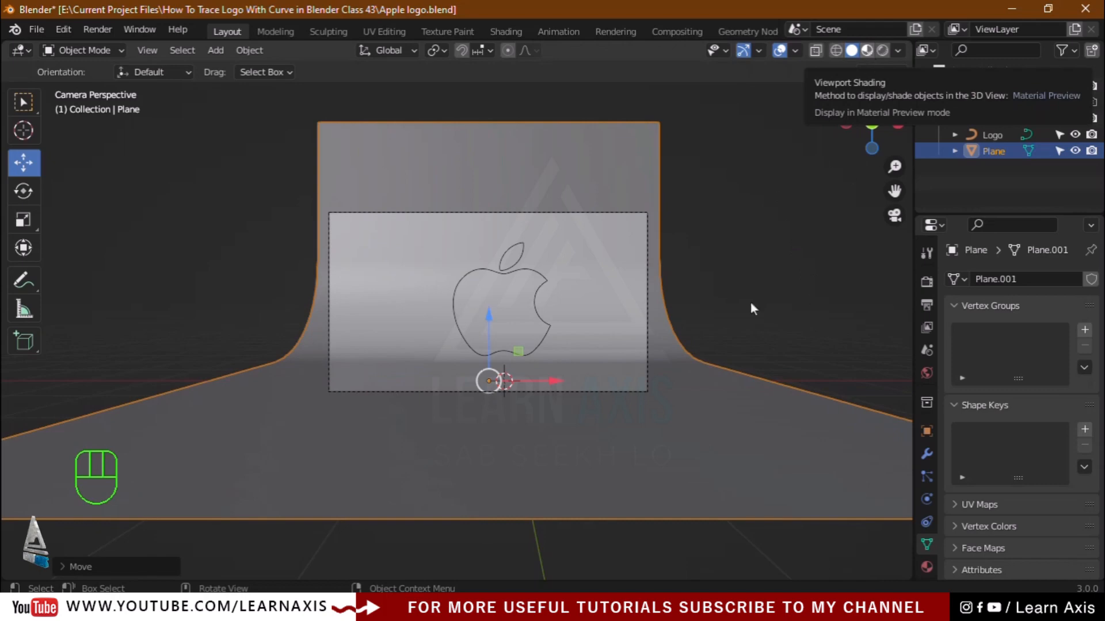
key("ctrl+s")
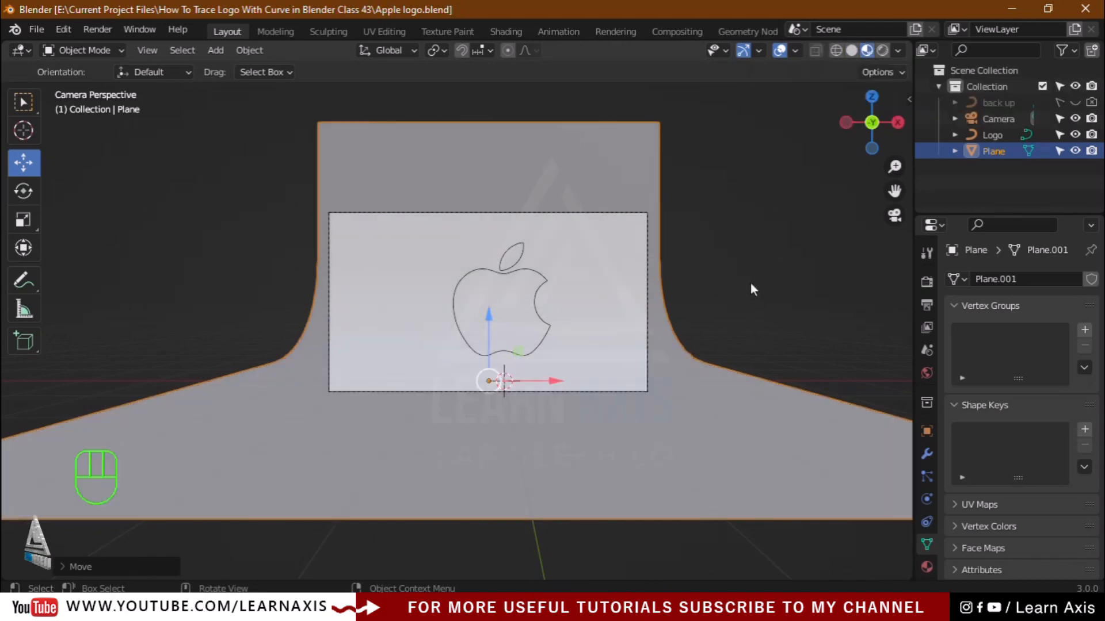
Step: With Material Preview shading on, give the backdrop plane a new material and set its base color to black, value 0
middle_click_drag(750, 283, 896, 358)
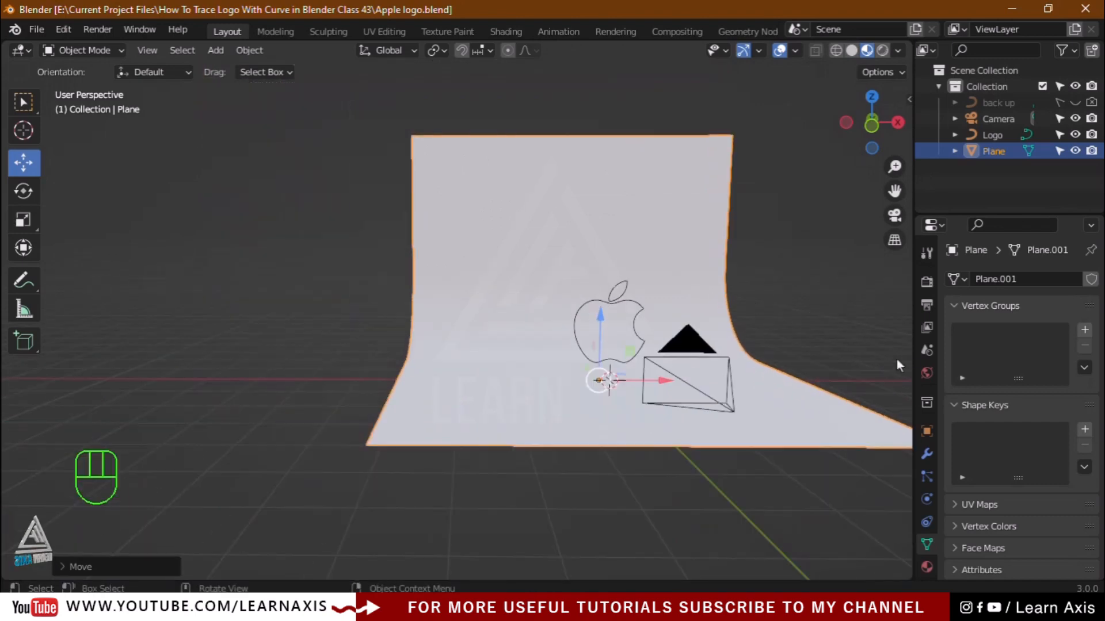
scroll(896, 359, "up", 3)
left_click_drag(892, 191, 866, 219)
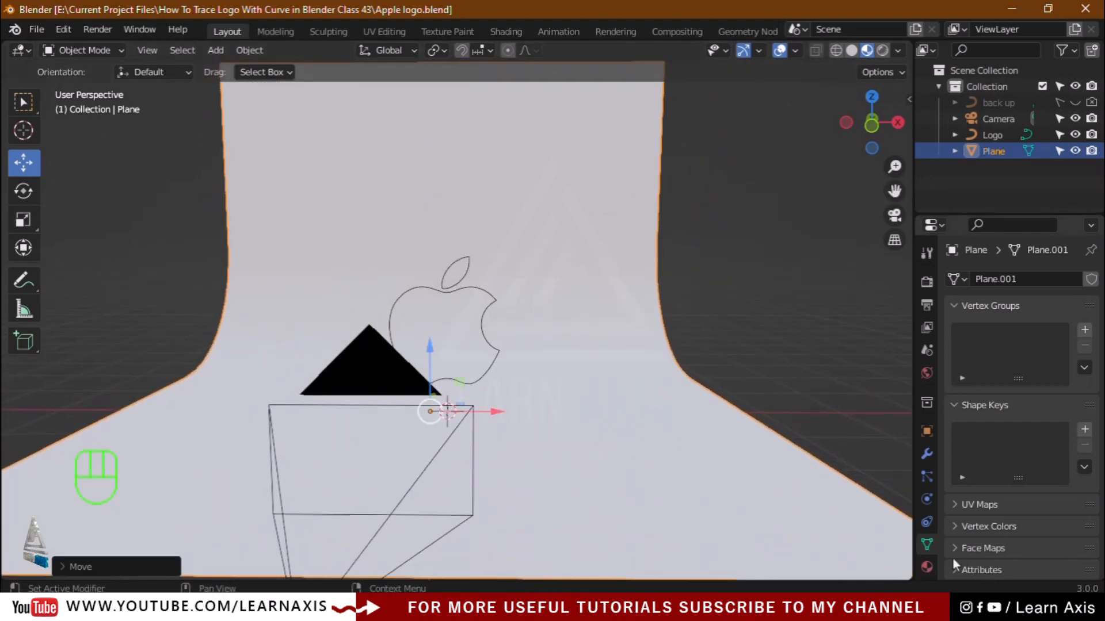
left_click(927, 567)
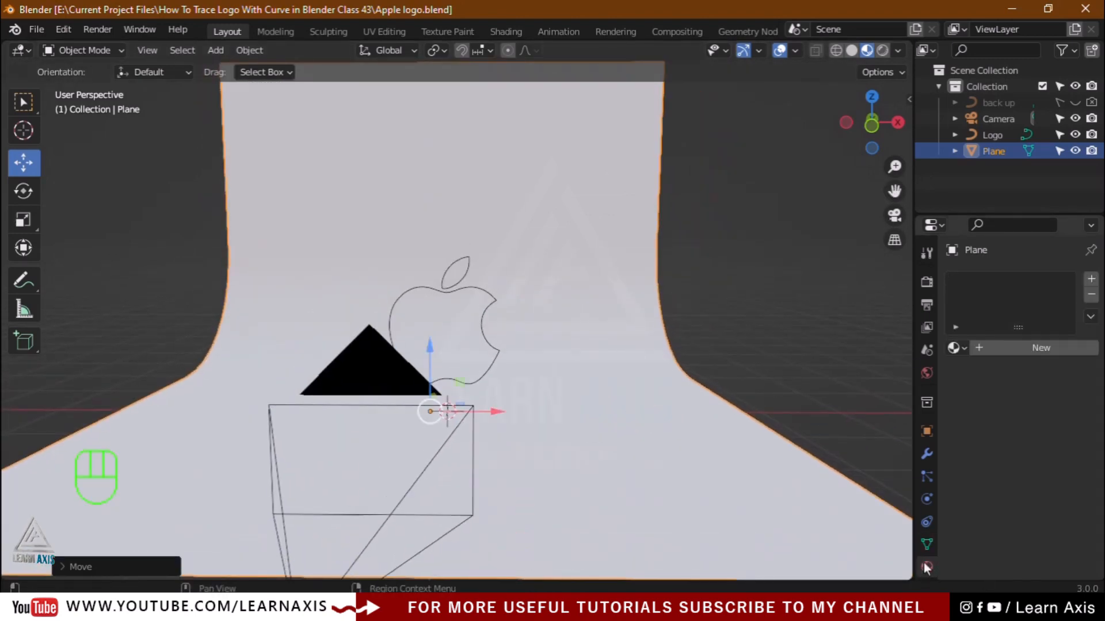
left_click(1012, 347)
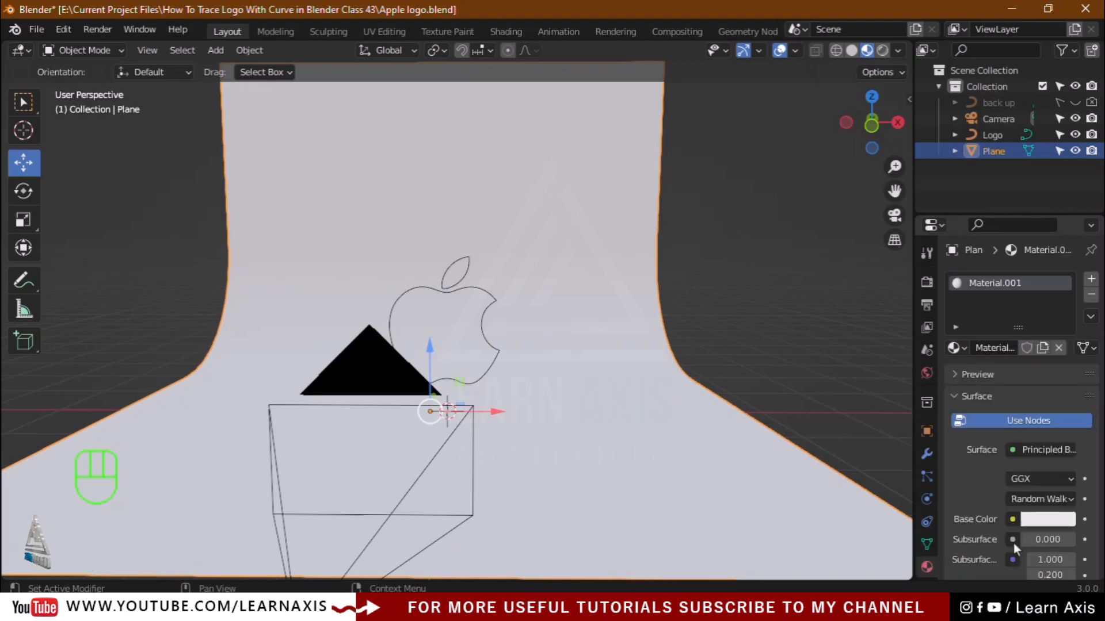
left_click(1051, 520)
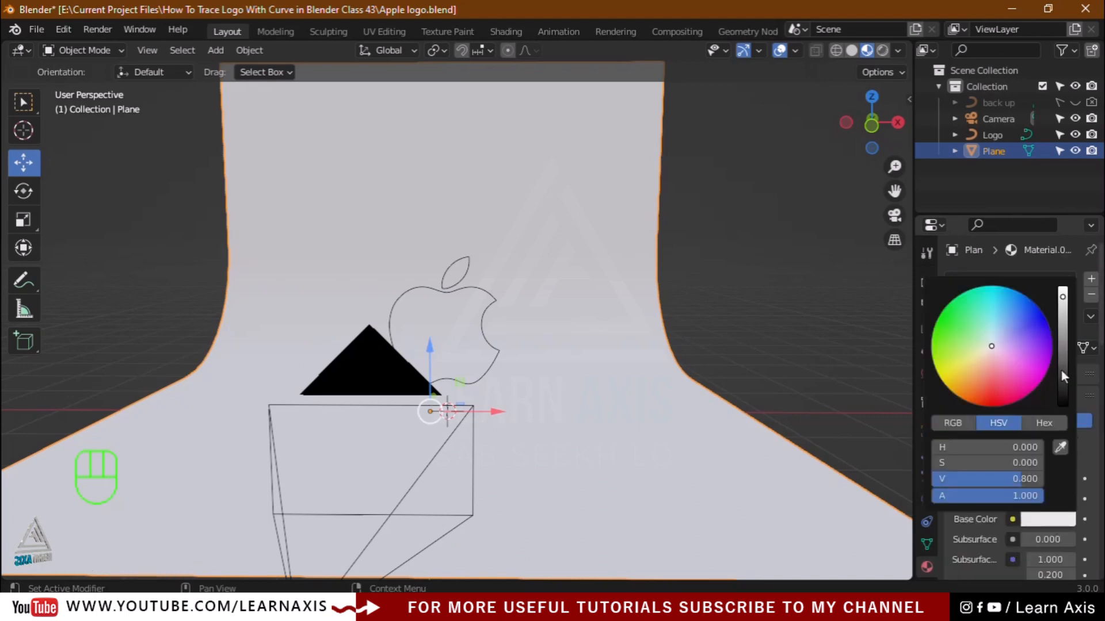
left_click_drag(1061, 371, 1062, 405)
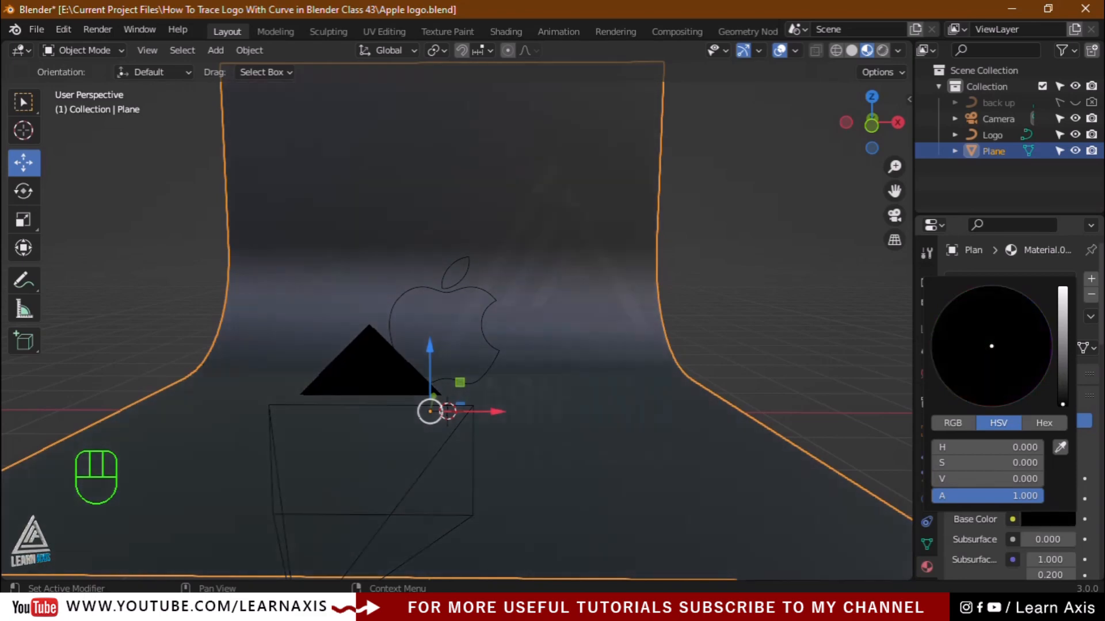
scroll(975, 468, "down", 5)
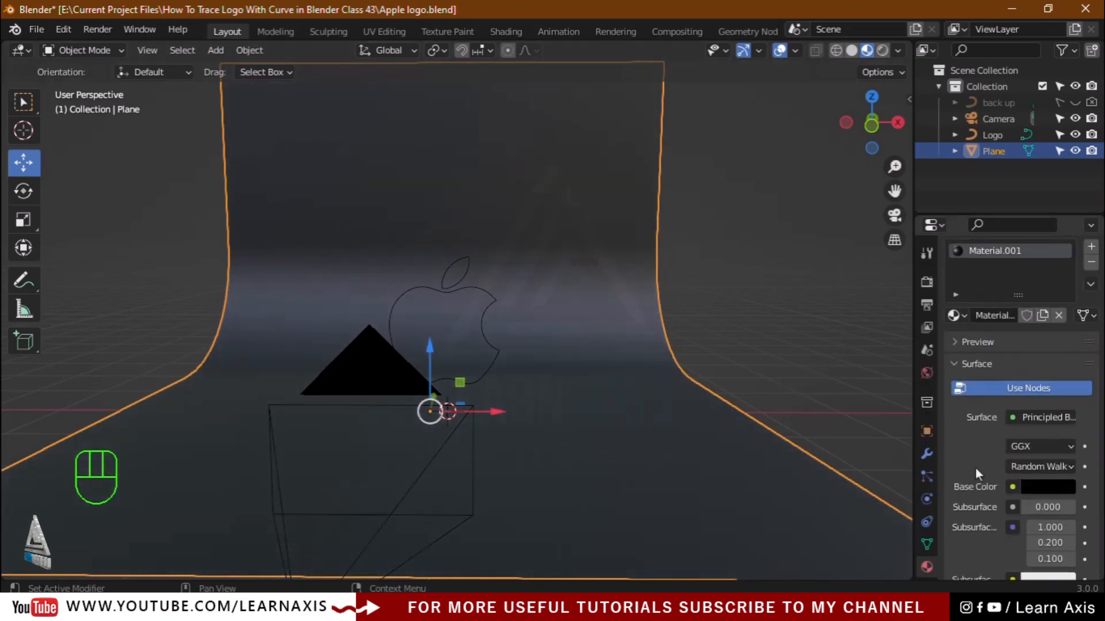
Step: Enable Ambient Occlusion, Bloom and Screen Space Reflections for the Eevee render engine
left_click(926, 282)
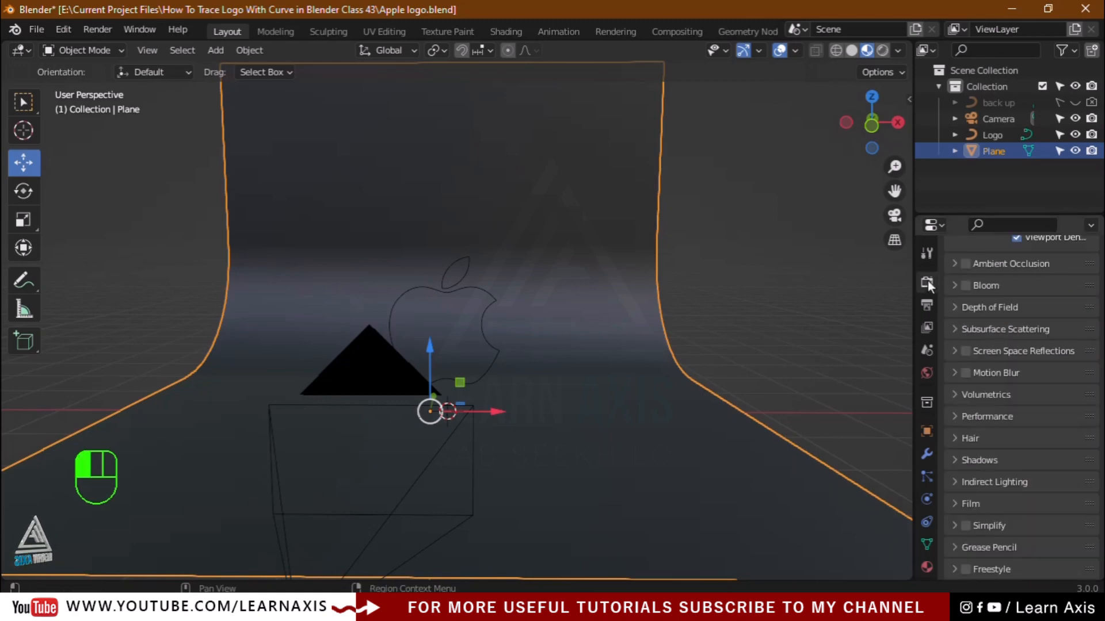
scroll(992, 338, "up", 5)
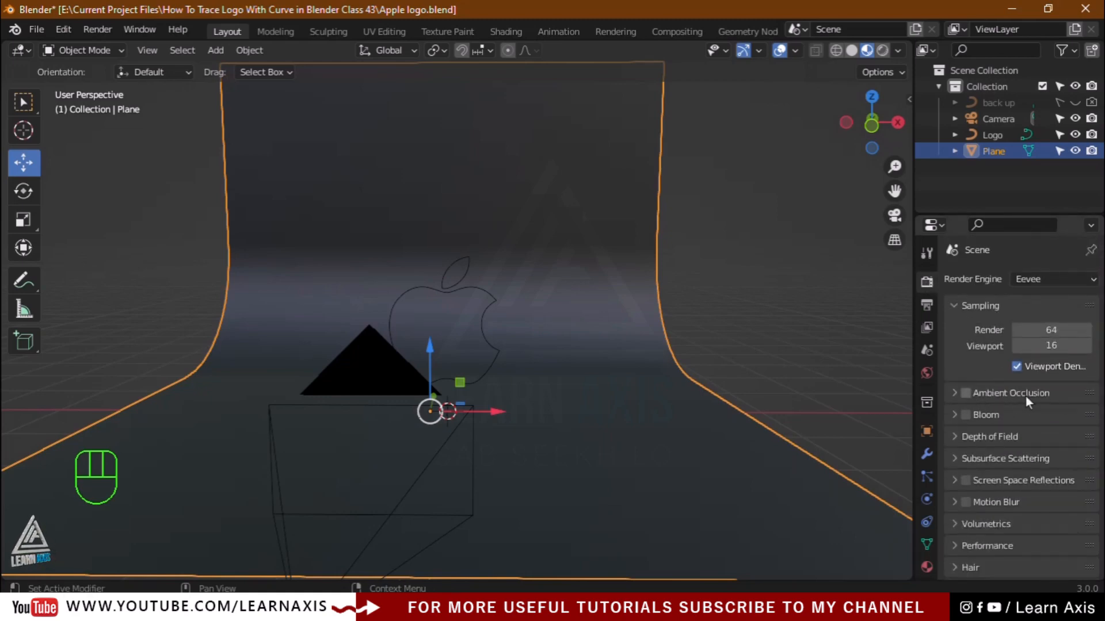
left_click(965, 394)
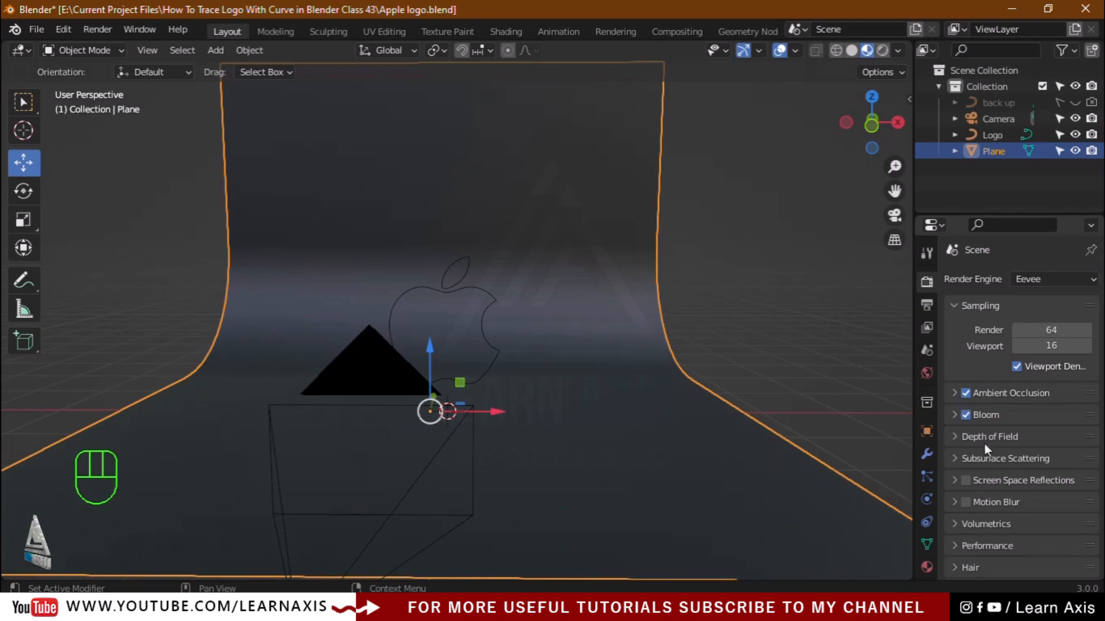
left_click(967, 482)
scroll(978, 481, "down", 3)
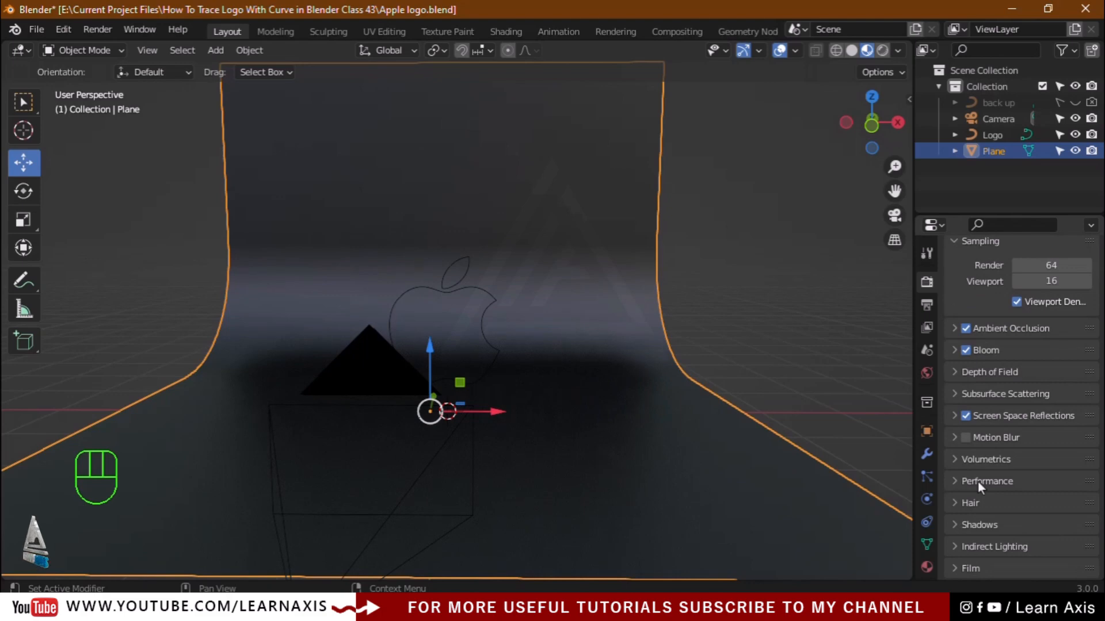
left_click(954, 415)
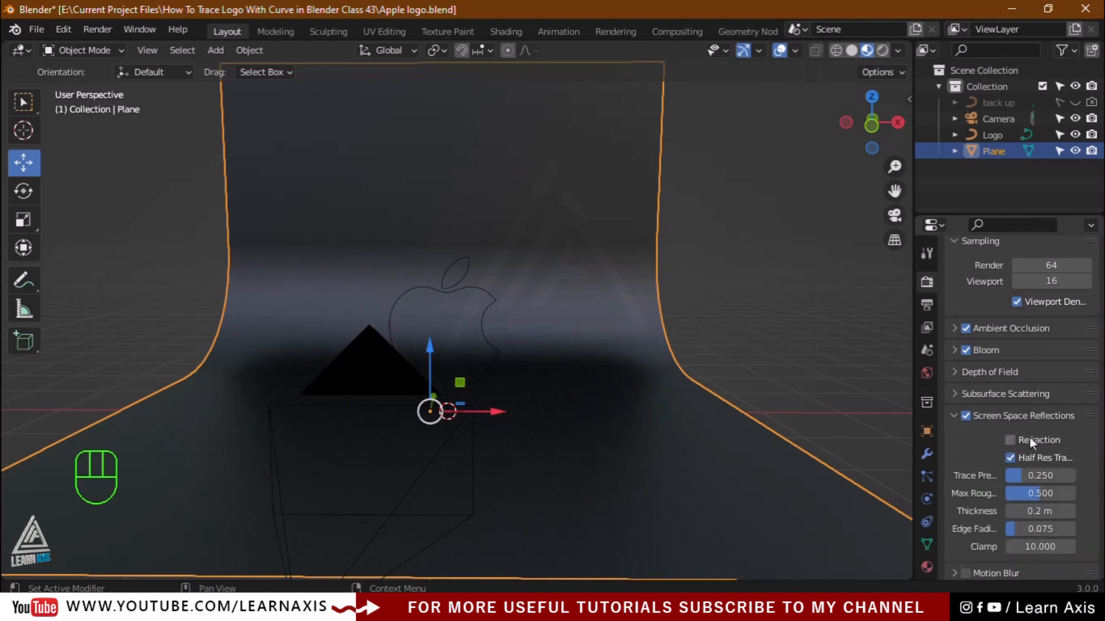
left_click(954, 414)
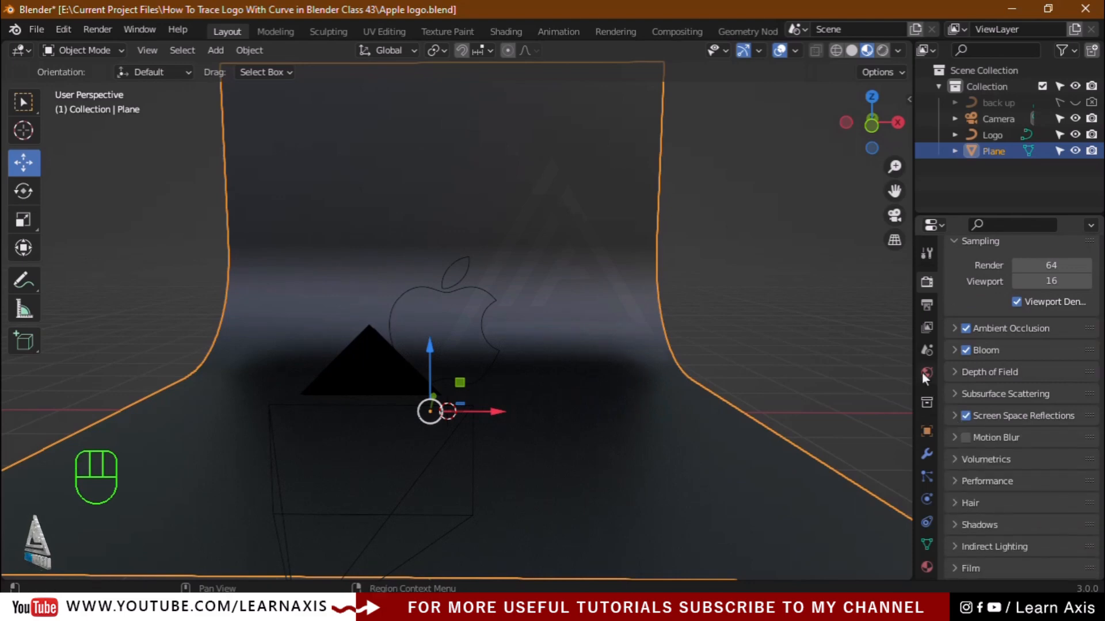
Step: Set the world background strength to 1.8
left_click(926, 374)
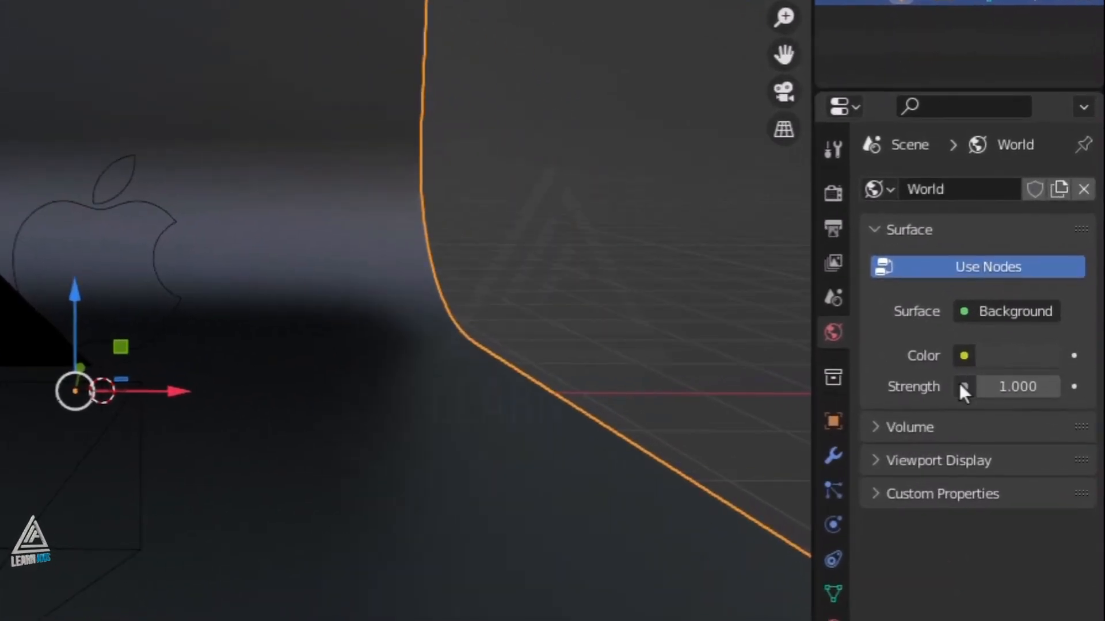
left_click(1035, 386)
type("0")
key("Return")
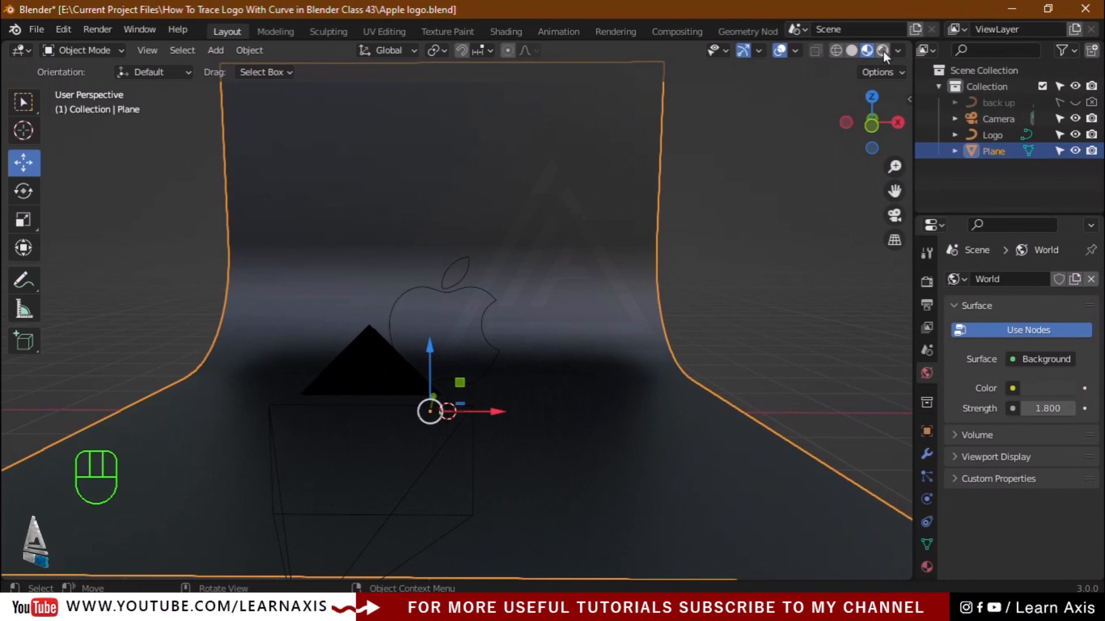
Step: Check the backdrop in Rendered shading and return the viewport to Solid shading
left_click(882, 50)
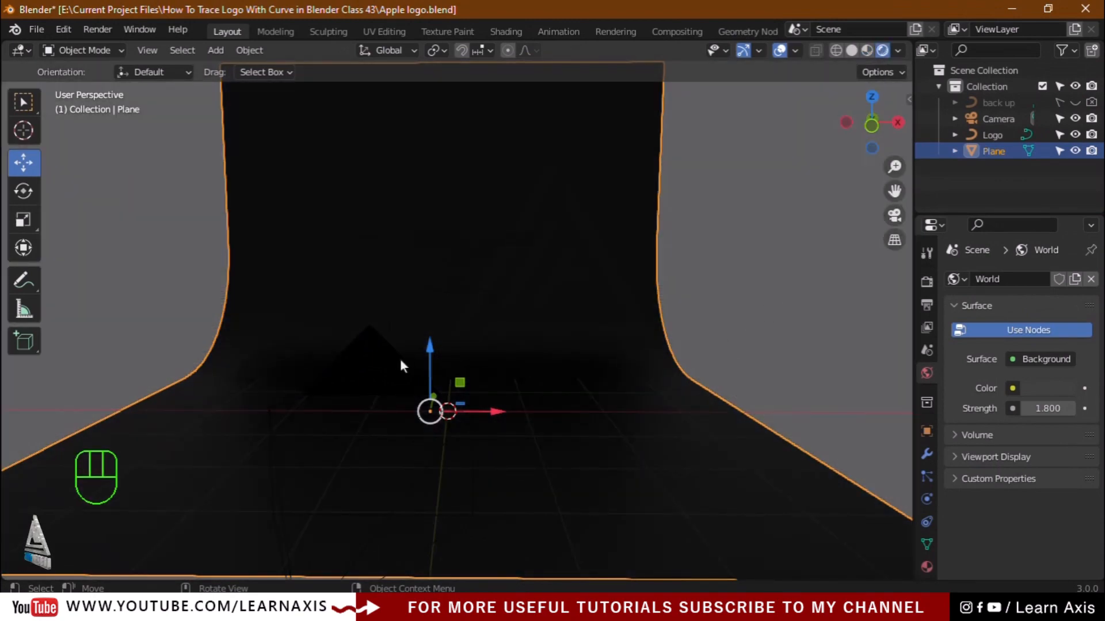
left_click(867, 51)
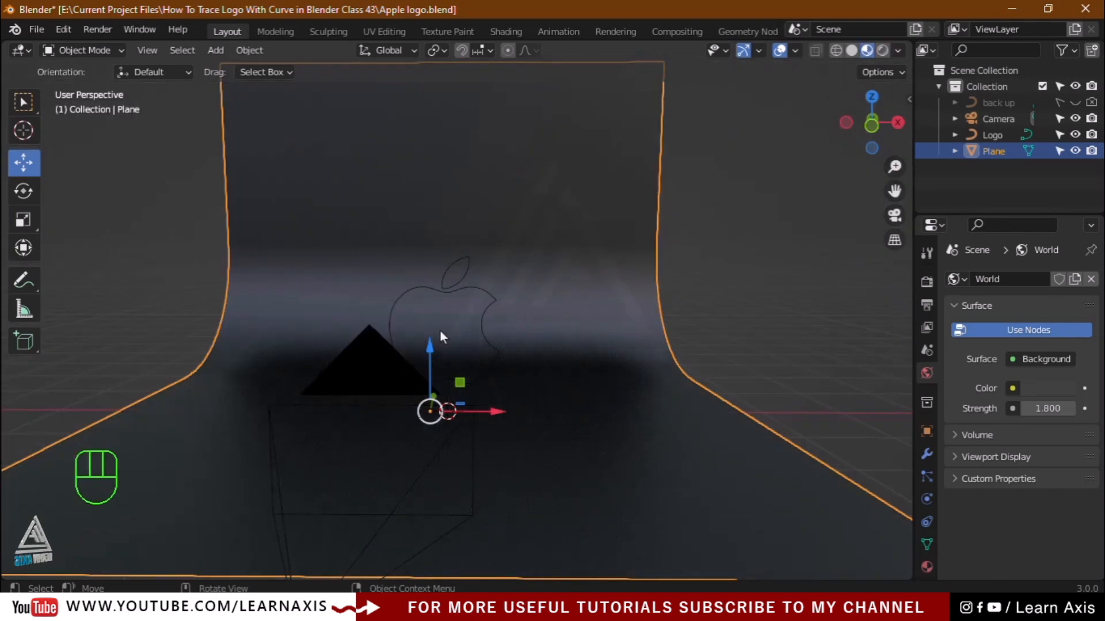
scroll(440, 331, "up", 4)
left_click(852, 51)
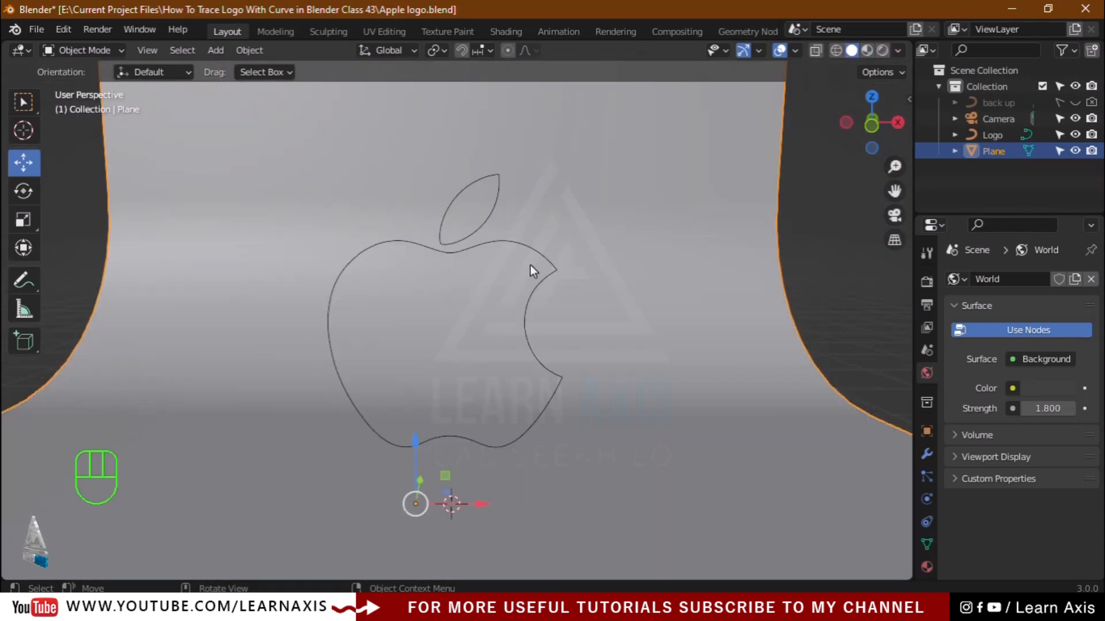
Step: Select the Logo curve and set its geometry bevel depth to 0.01 m
left_click(497, 242)
key("w")
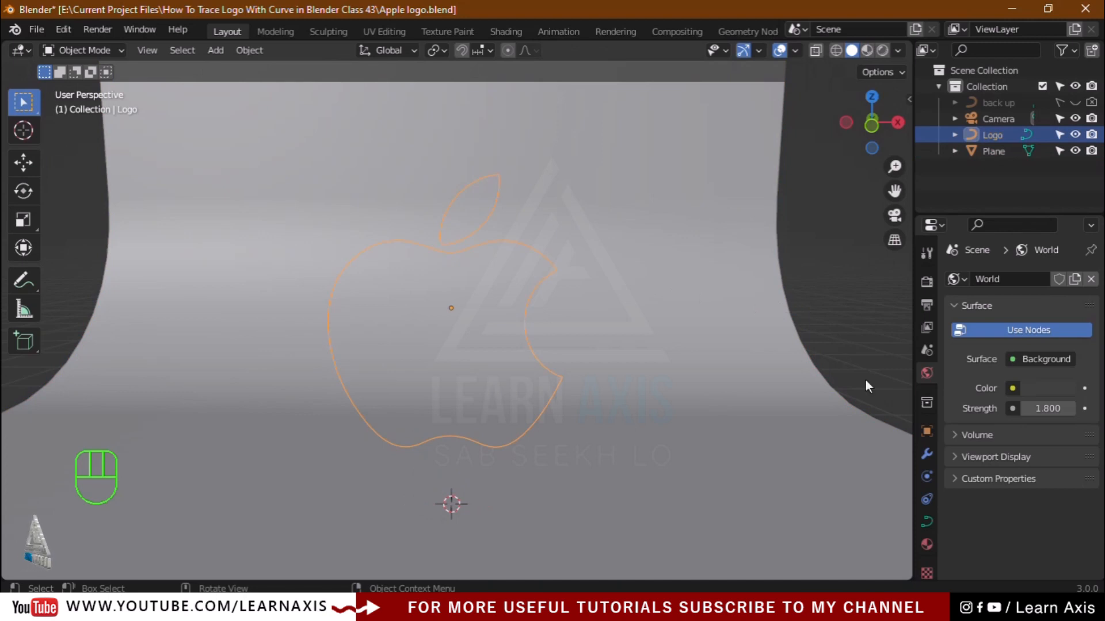
left_click(926, 522)
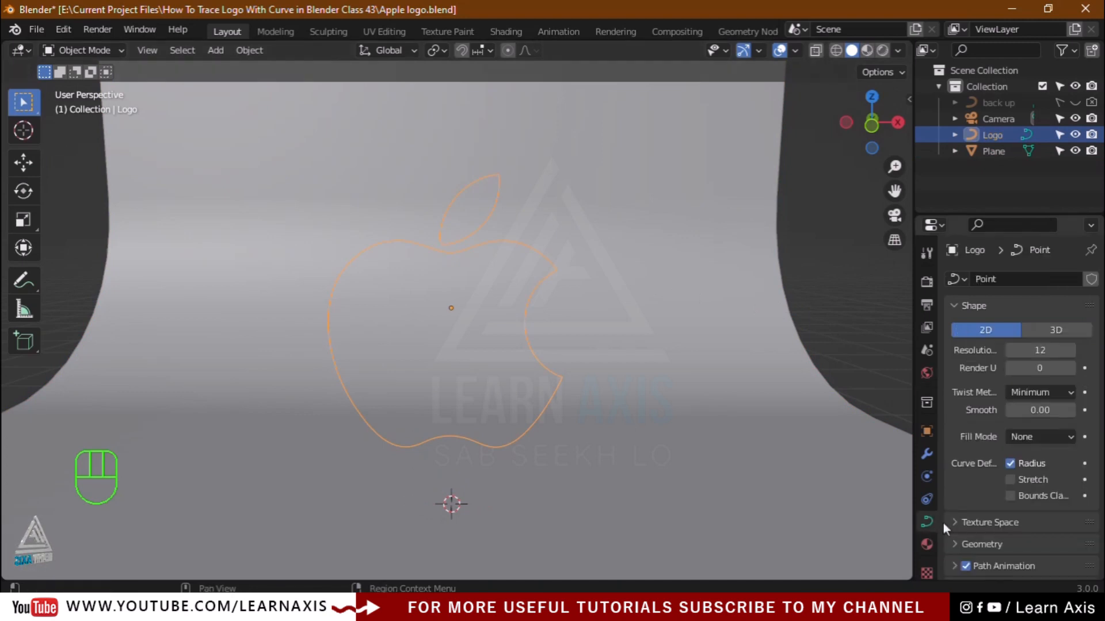
scroll(1011, 481, "down", 4)
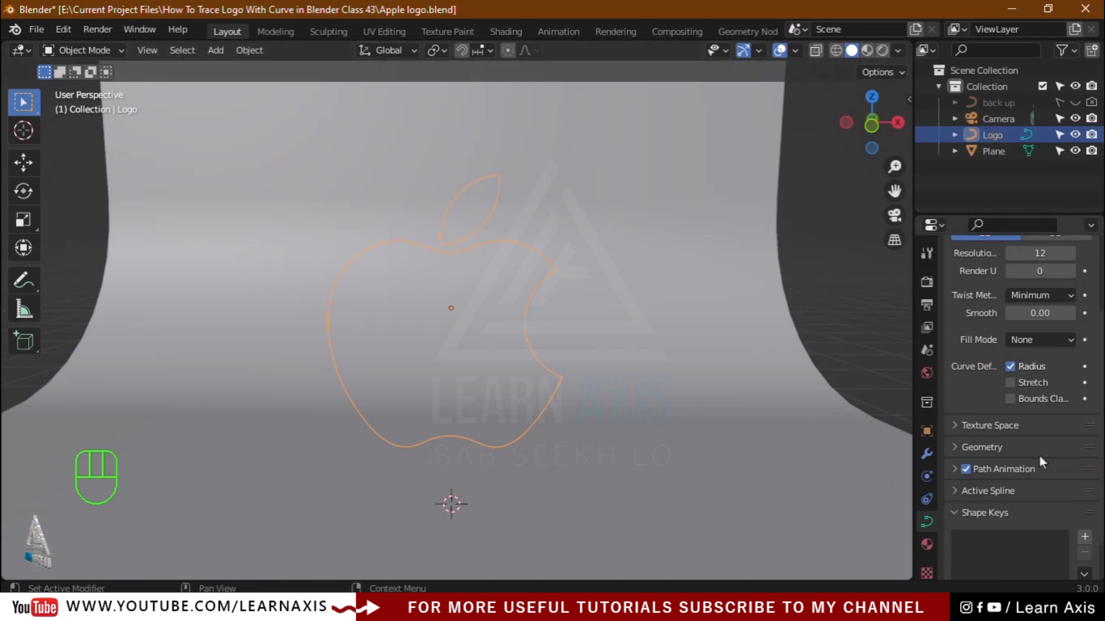
scroll(1038, 455, "up", 3)
scroll(1039, 460, "up", 1)
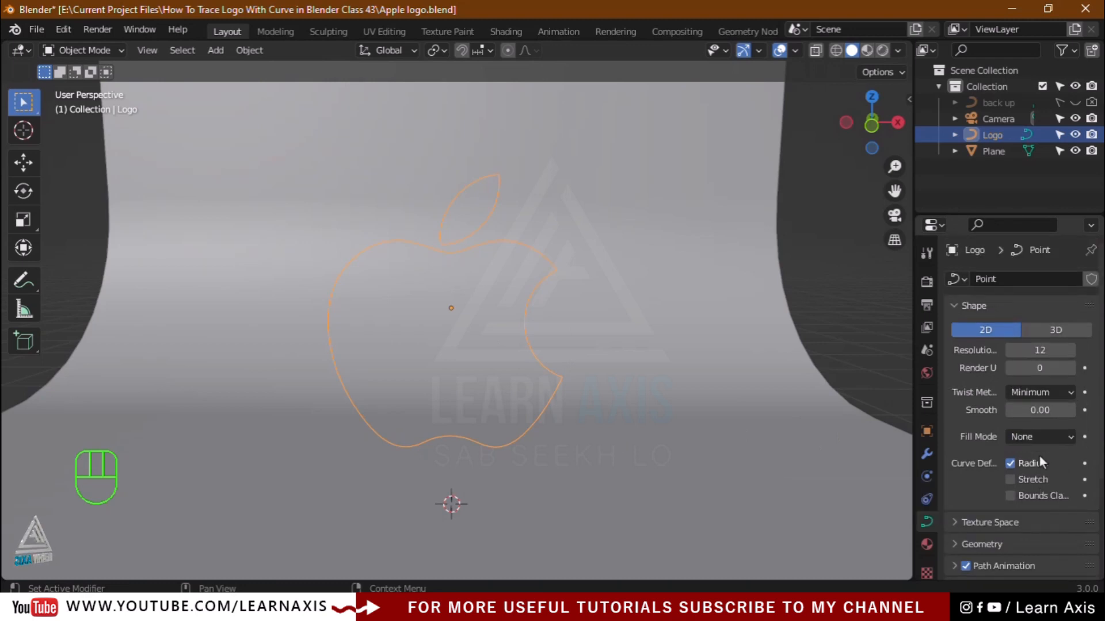
scroll(1039, 456, "down", 4)
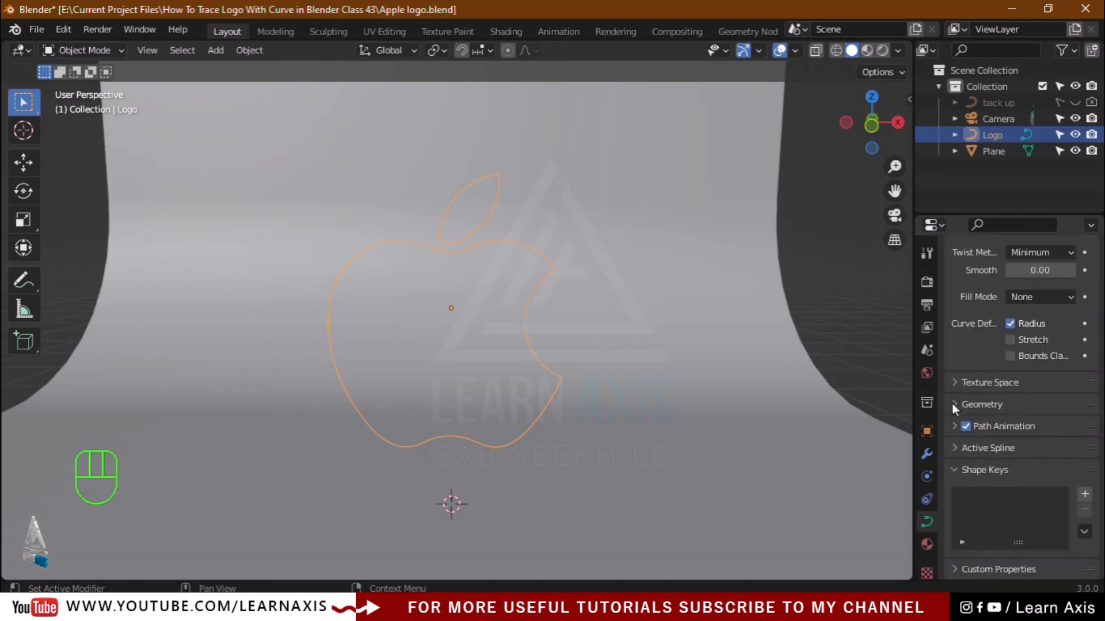
left_click(951, 405)
scroll(974, 429, "down", 3)
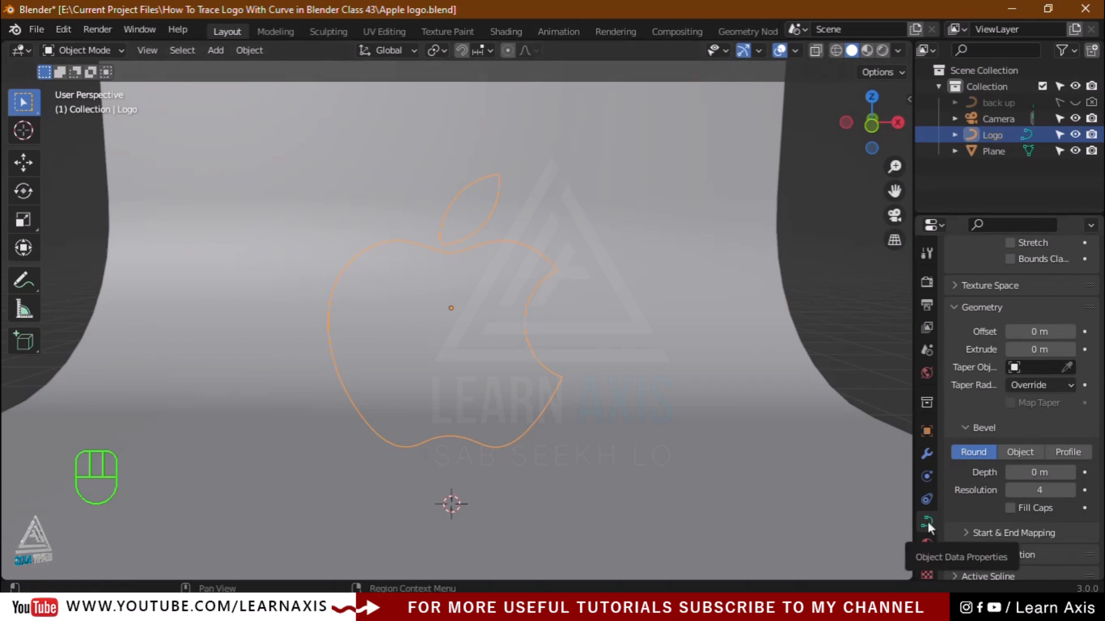
scroll(975, 435, "down", 2)
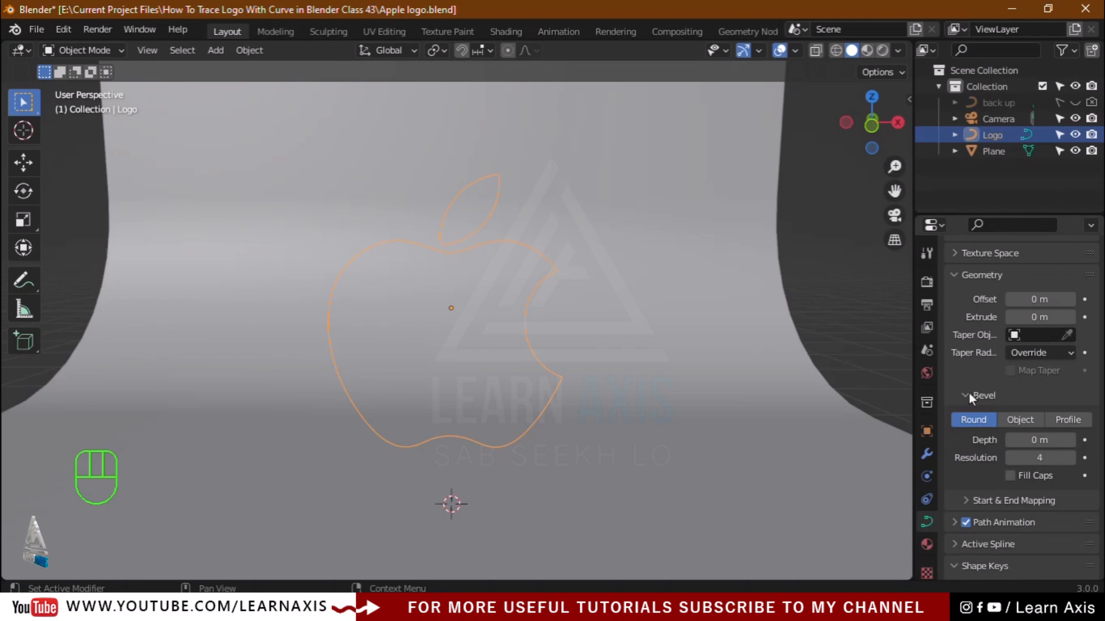
scroll(982, 437, "down", 2)
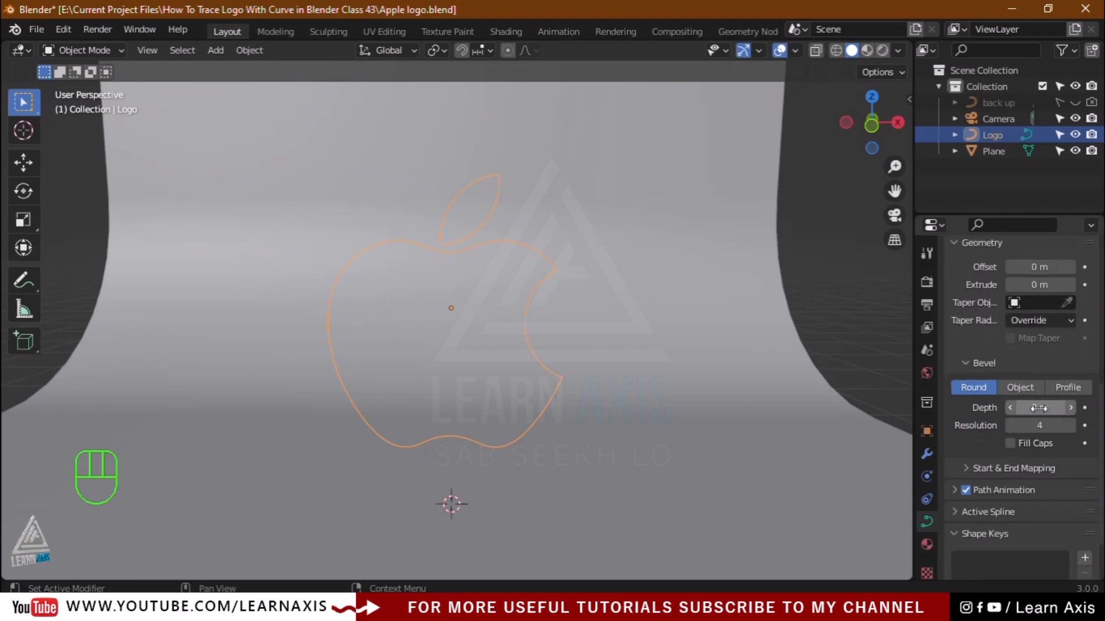
left_click_drag(1038, 408, 1047, 408, "shift")
left_click(844, 263)
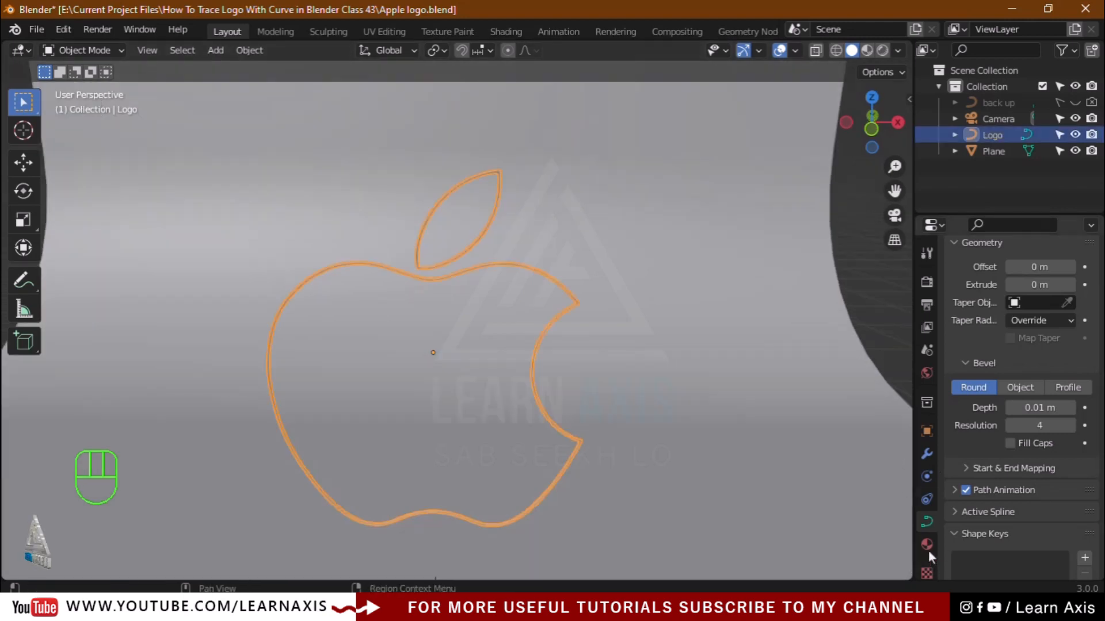
Step: Add a new material to the Logo curve and switch the viewport to Rendered shading
left_click(927, 544)
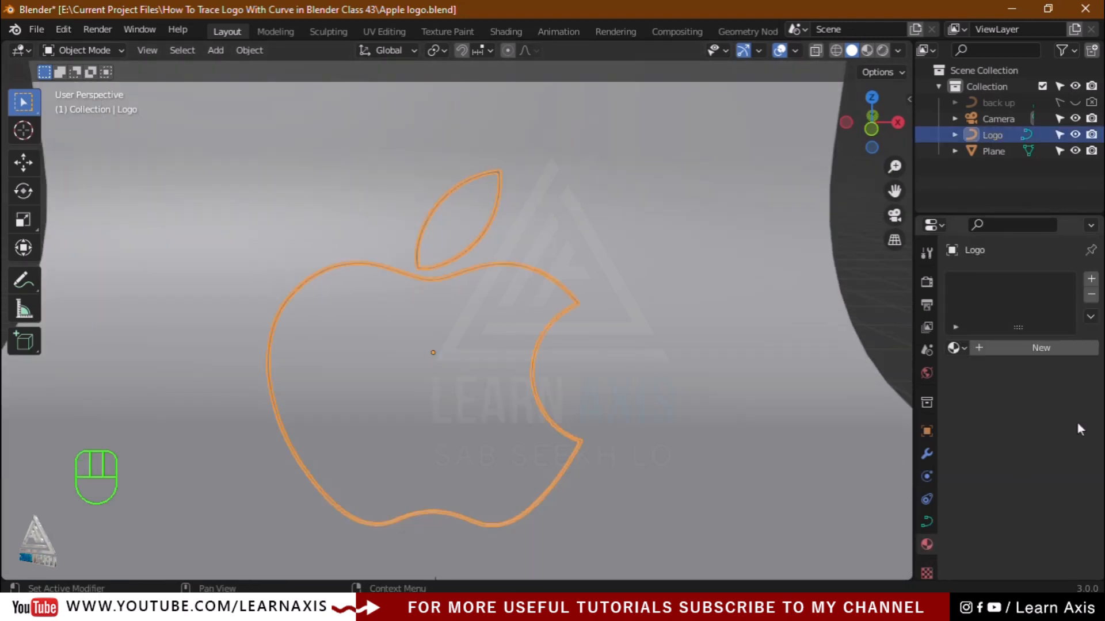
left_click(1029, 349)
scroll(1026, 441, "down", 3)
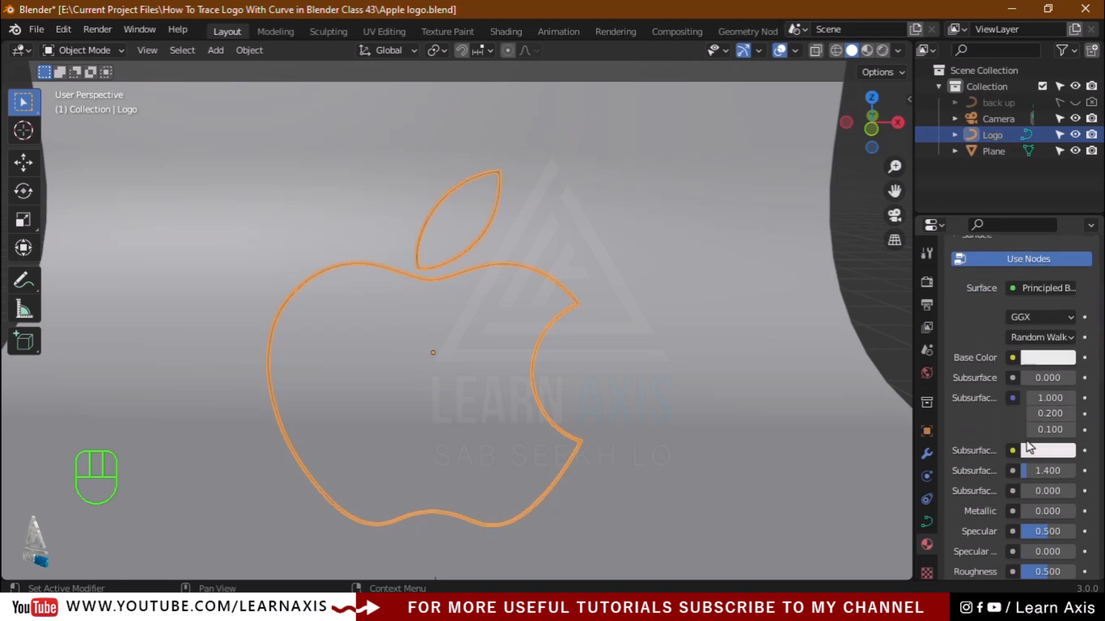
left_click(881, 52)
scroll(991, 419, "up", 4)
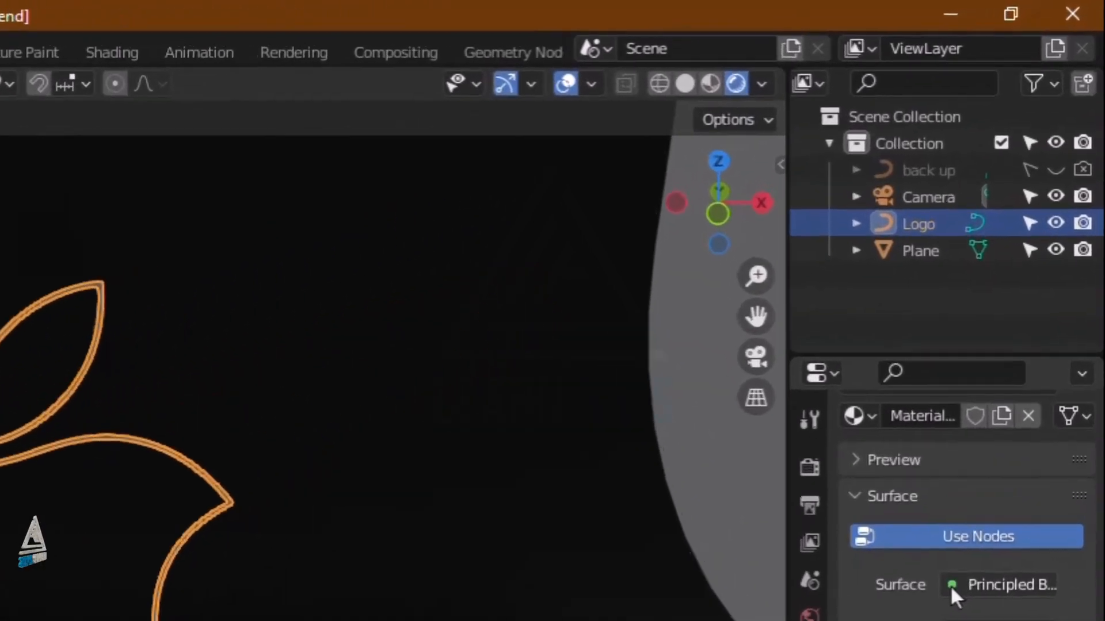
Step: Change the surface shader of the logo's material from Principled BSDF to Emission
left_click(1011, 354)
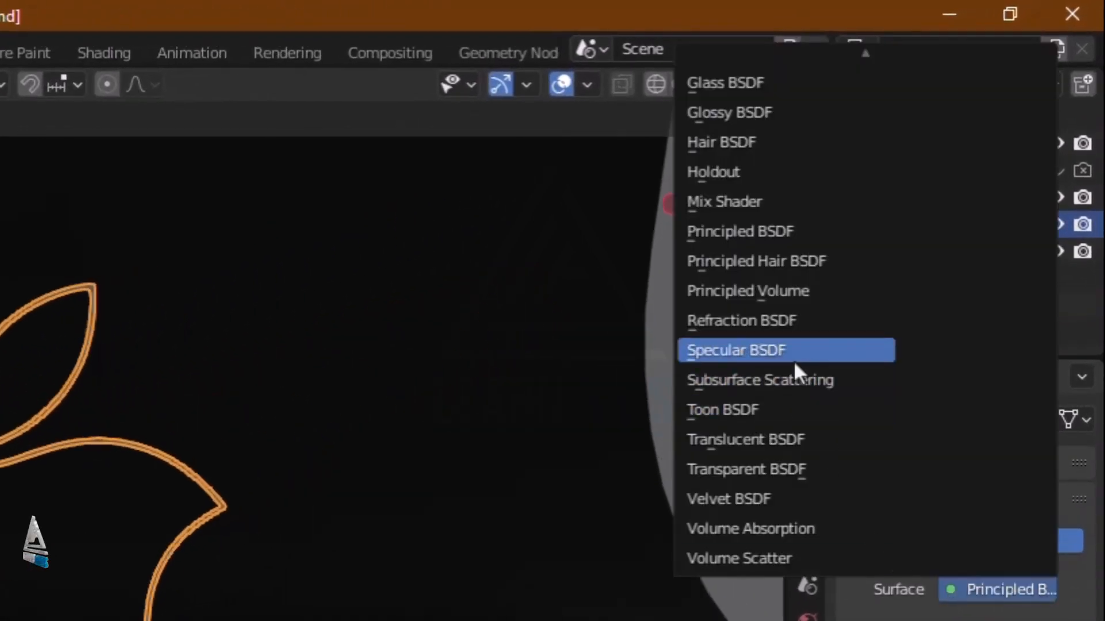
scroll(779, 348, "up", 5)
scroll(778, 348, "up", 2)
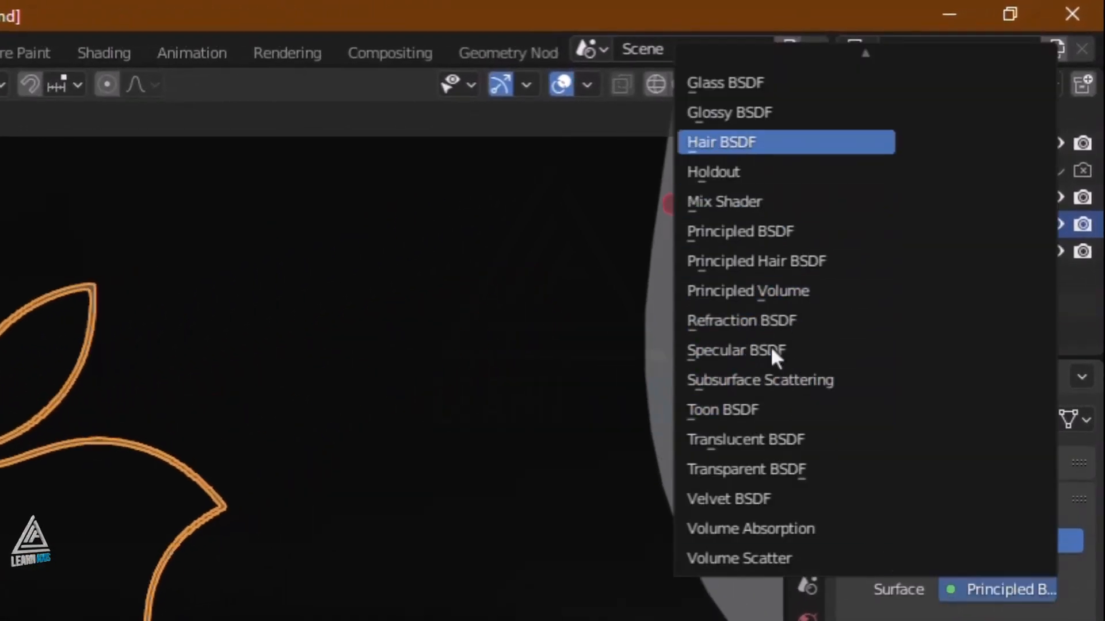
scroll(736, 136, "up", 5)
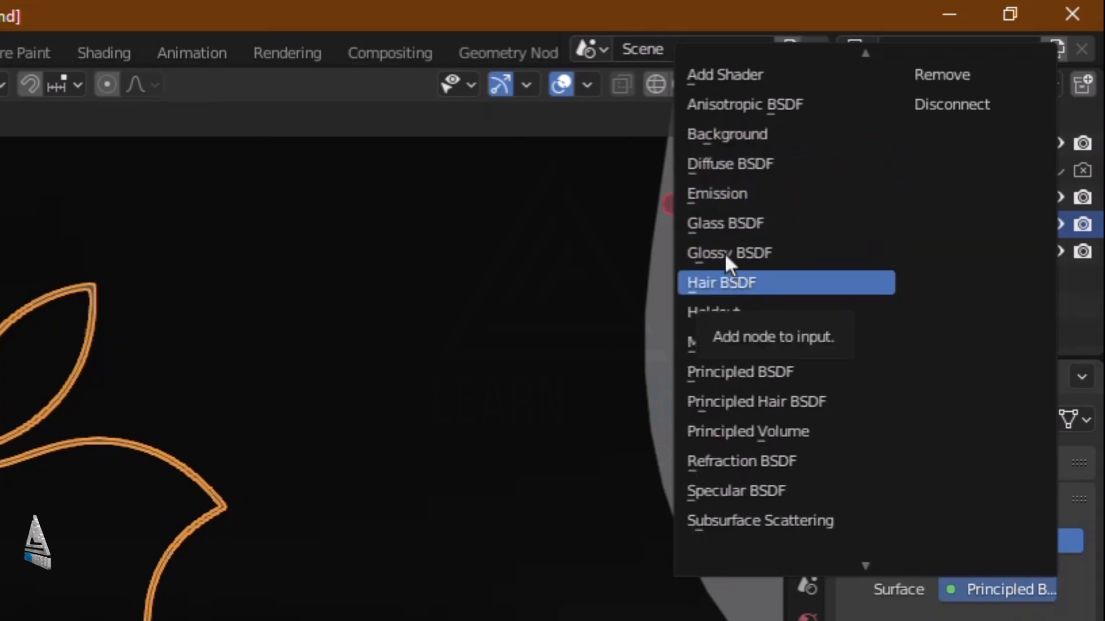
left_click(723, 196)
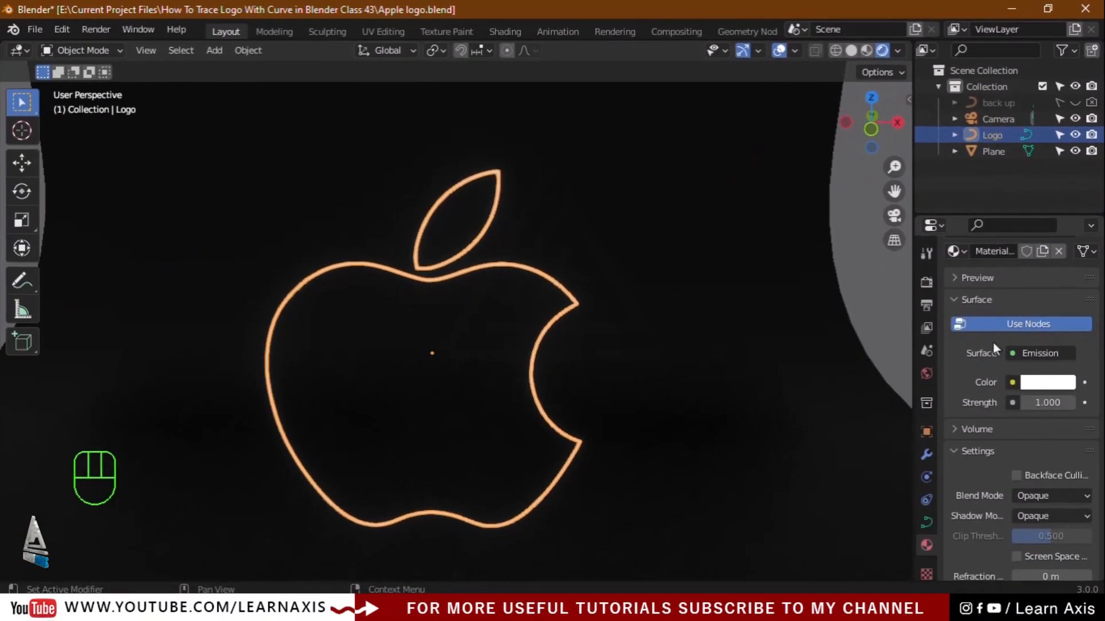
Step: Set the logo's emission color to pure red with strength 5, and deselect the curve
scroll(1007, 388, "down", 1)
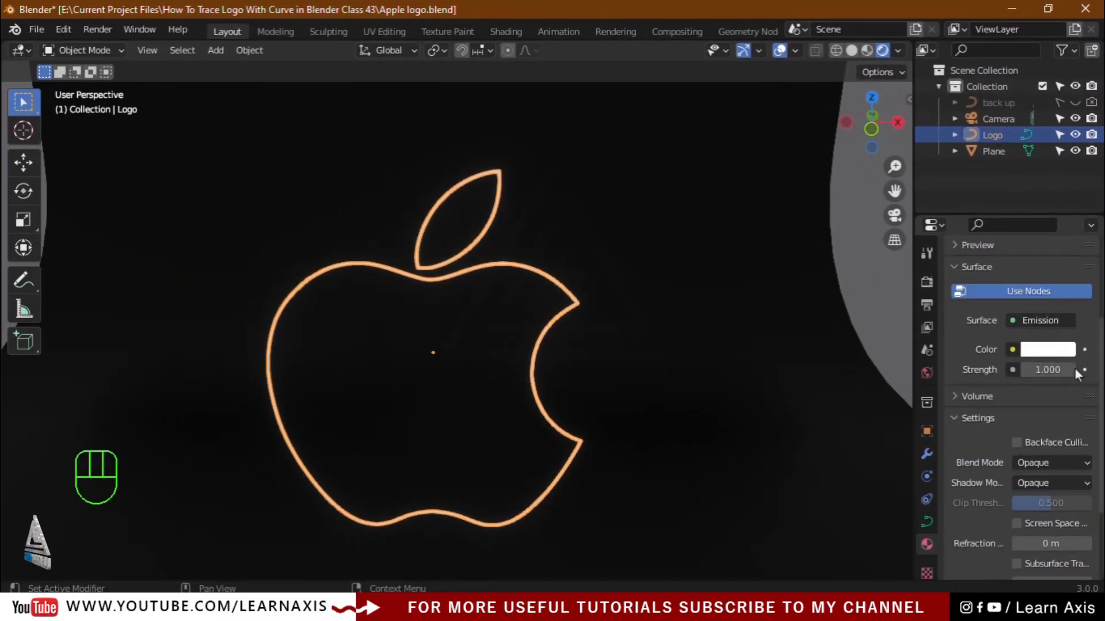
left_click(1047, 351)
mouse_move(992, 176)
left_mouse_down()
mouse_move(958, 216)
mouse_move(940, 197)
mouse_move(976, 234)
mouse_move(1000, 236)
left_mouse_up()
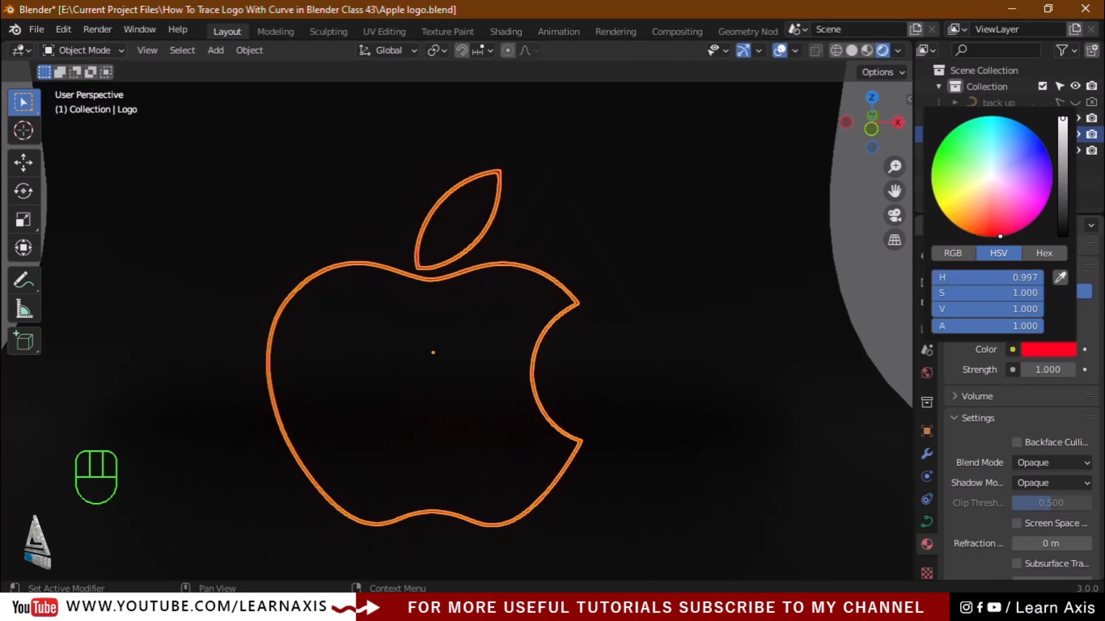
left_click(1043, 370)
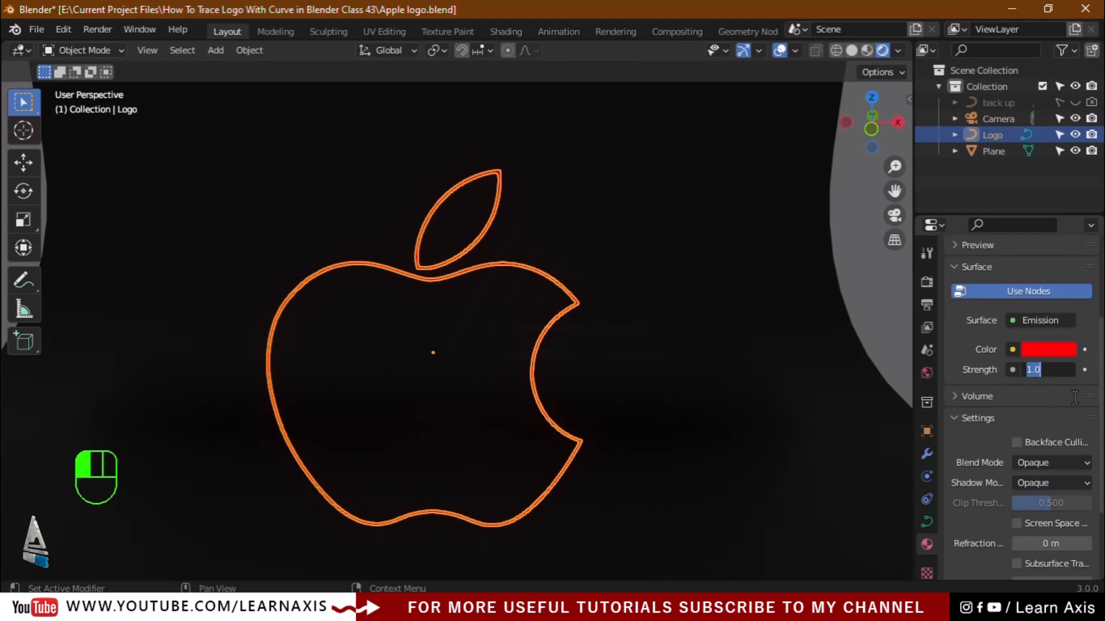
type("5")
key("Return")
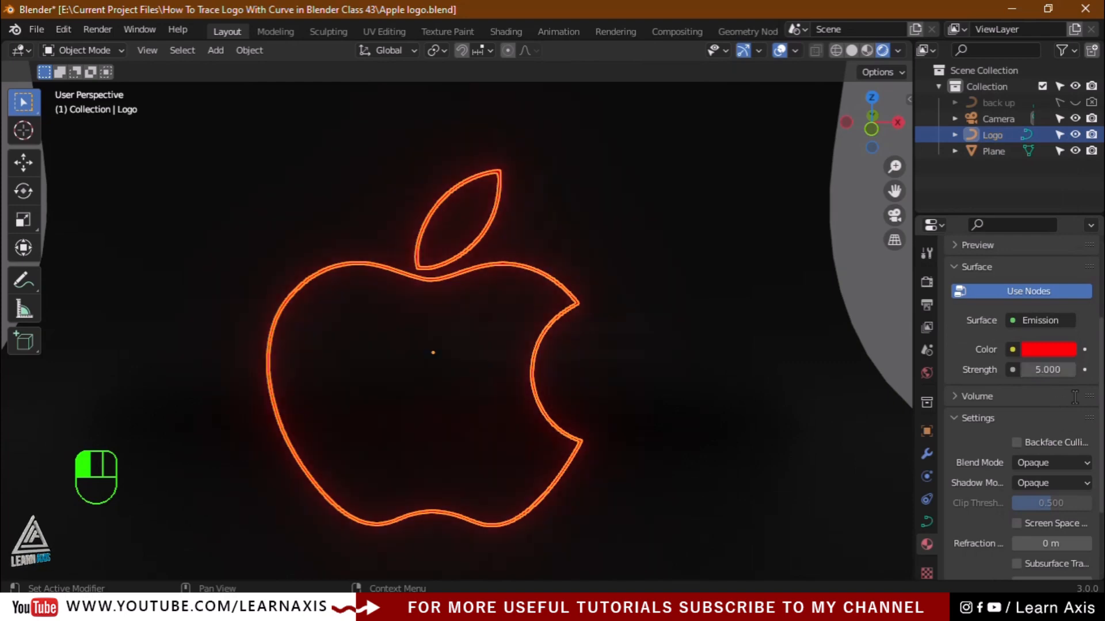
left_click(875, 290)
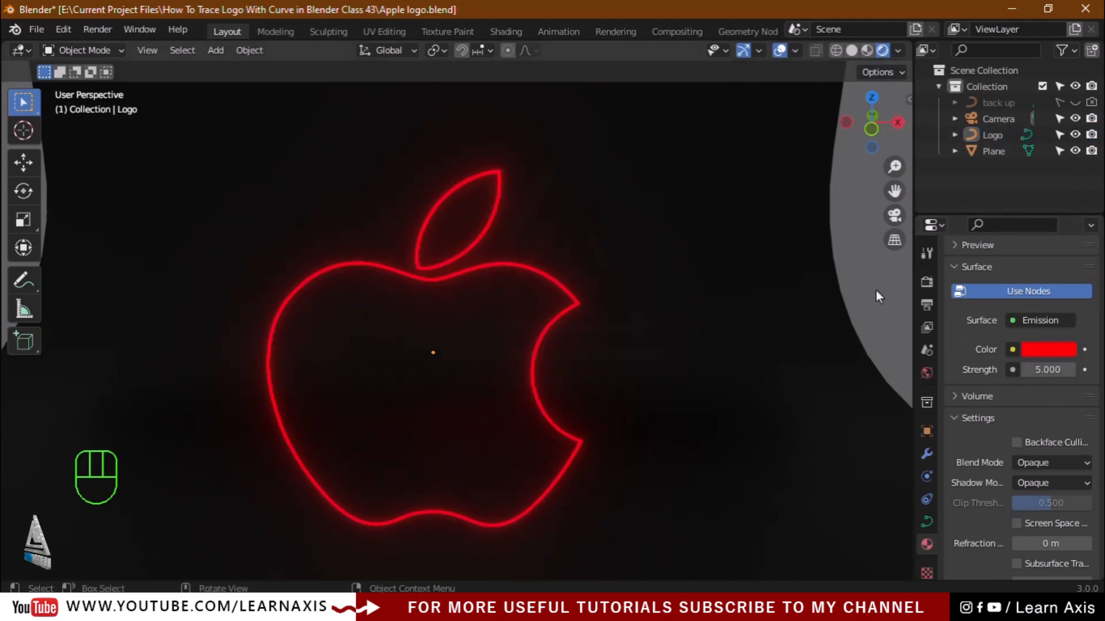
Step: Look through the camera, reselect the logo and change its emission color to green, hue 0.355
left_click(896, 217)
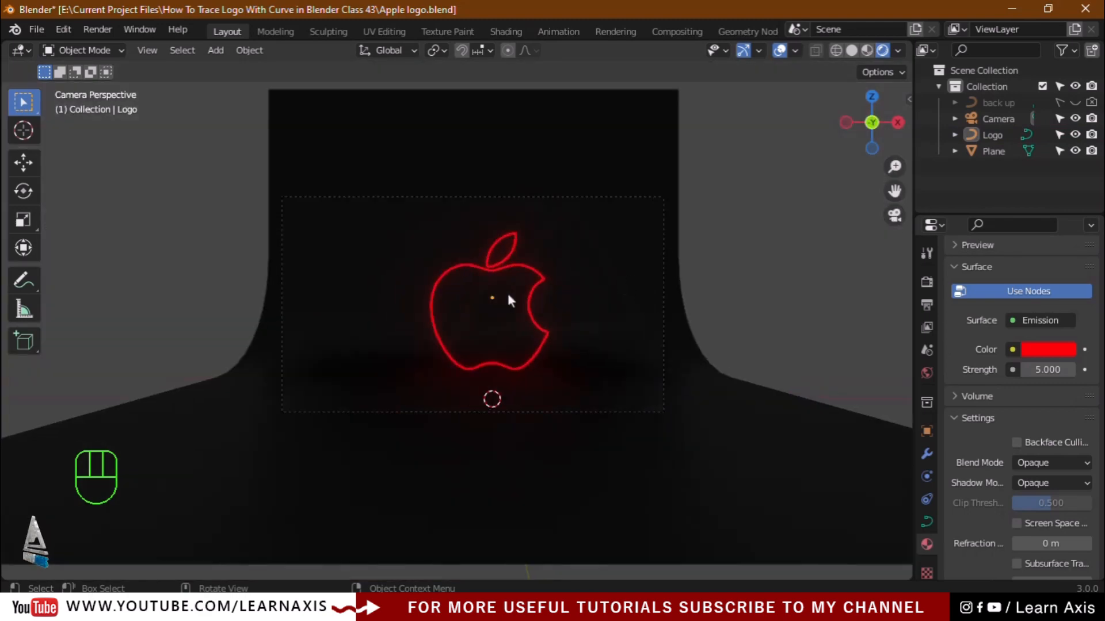
scroll(467, 293, "up", 2)
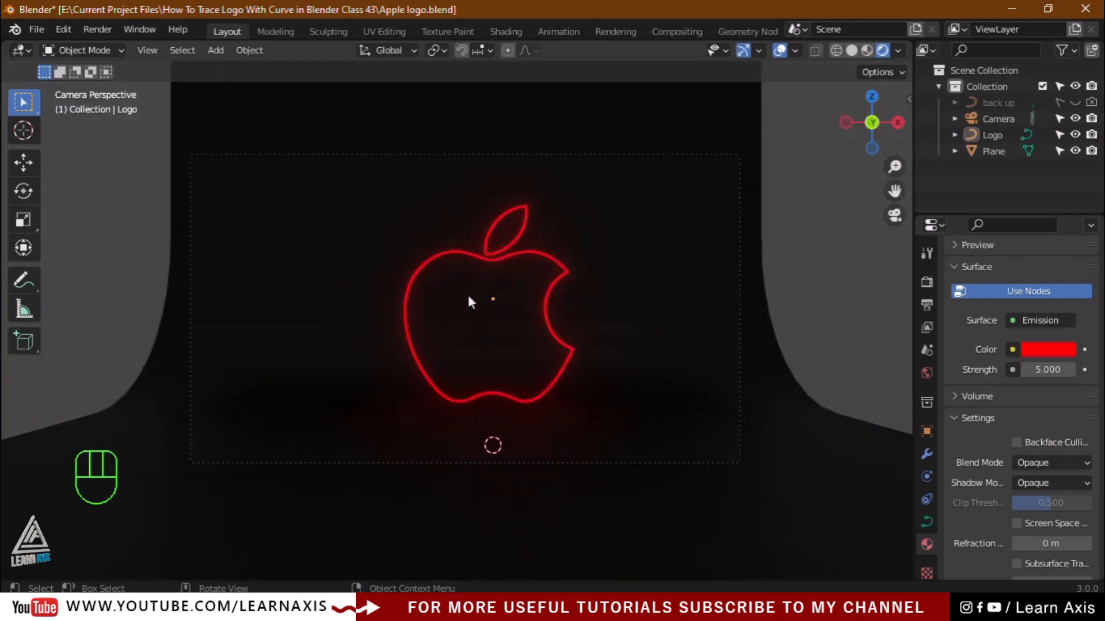
scroll(468, 297, "up", 1)
left_click(573, 275)
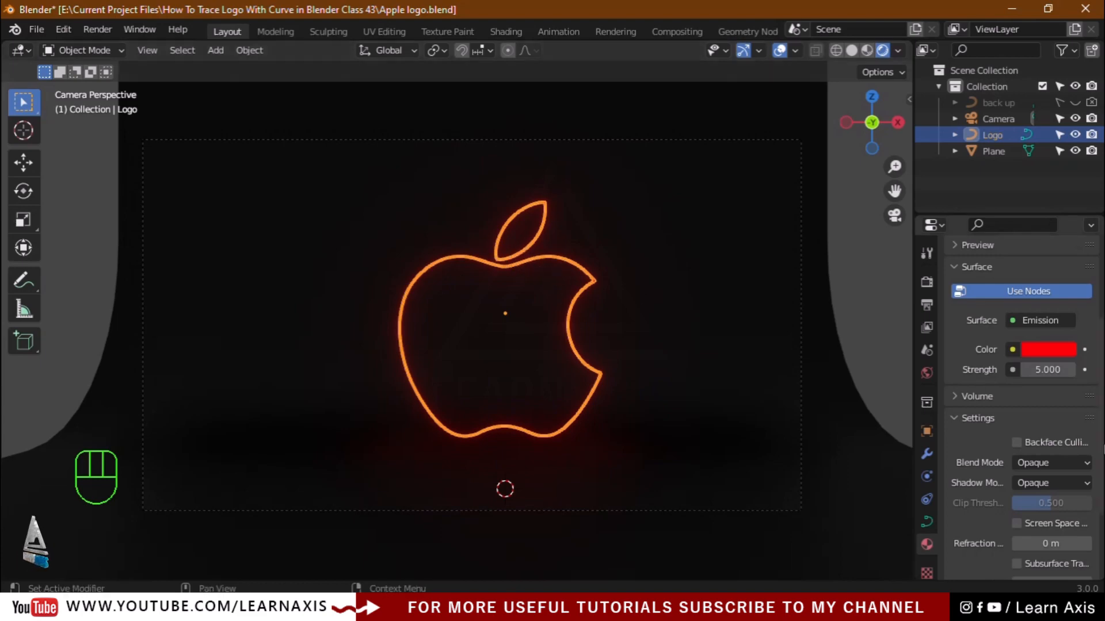
left_click(1055, 349)
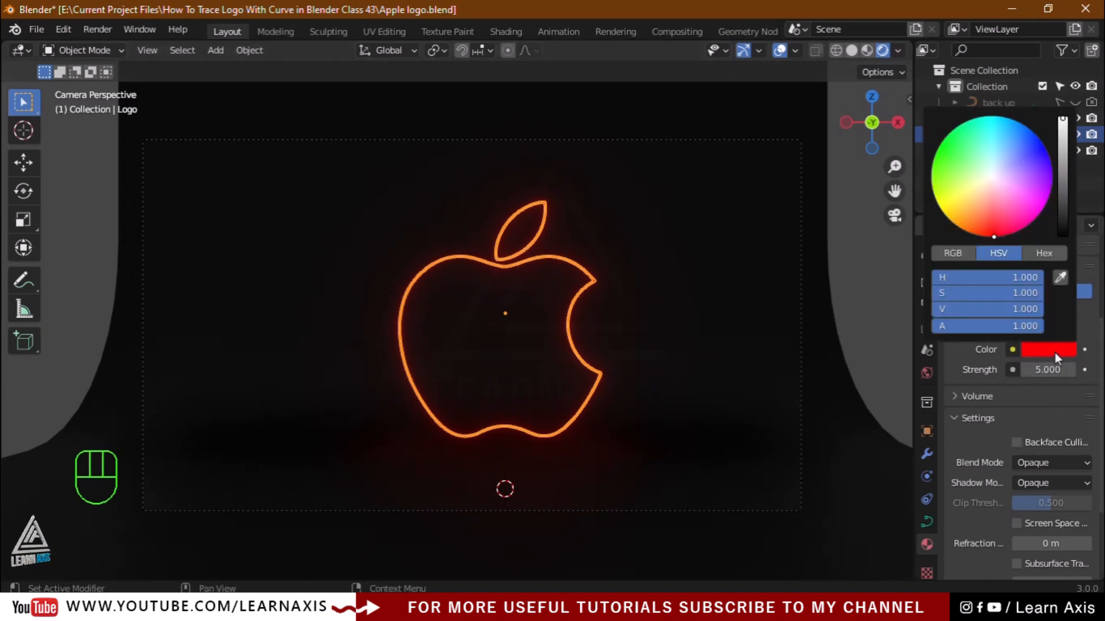
mouse_move(1023, 226)
left_mouse_down()
mouse_move(1043, 189)
mouse_move(1034, 168)
mouse_move(984, 123)
mouse_move(955, 128)
left_mouse_up()
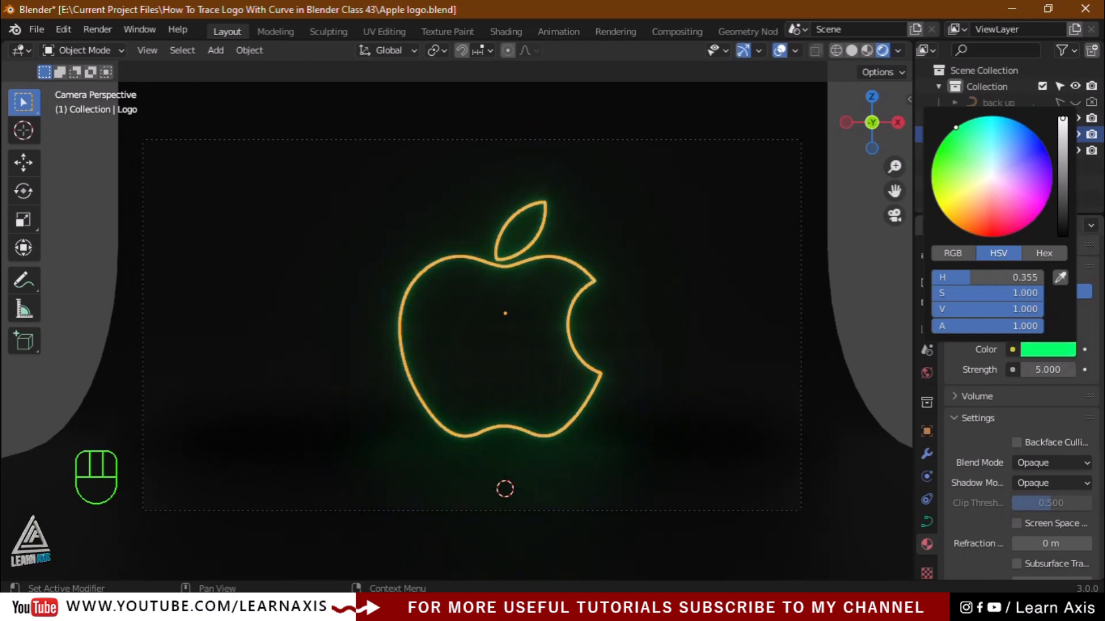
Step: Leave the camera view, remove the Logo curve's material slot and return the viewport to Solid shading
mouse_move(505, 457)
middle_mouse_down()
mouse_move(529, 489)
mouse_move(633, 498)
mouse_move(708, 486)
mouse_move(495, 484)
mouse_move(506, 479)
middle_mouse_up()
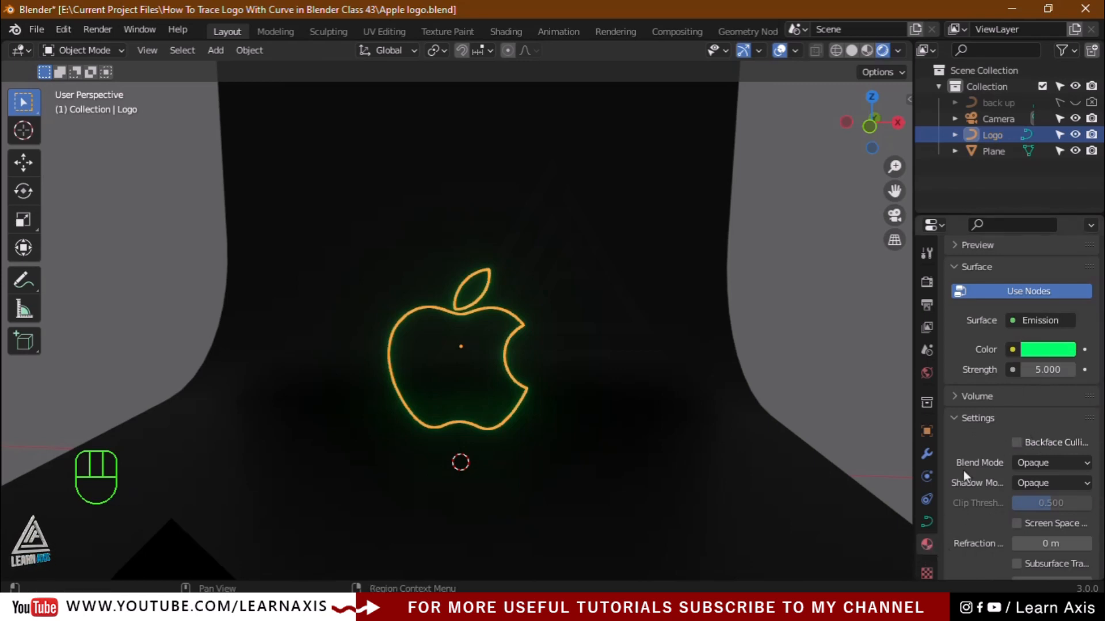
scroll(979, 454, "down", 4)
scroll(979, 455, "up", 8)
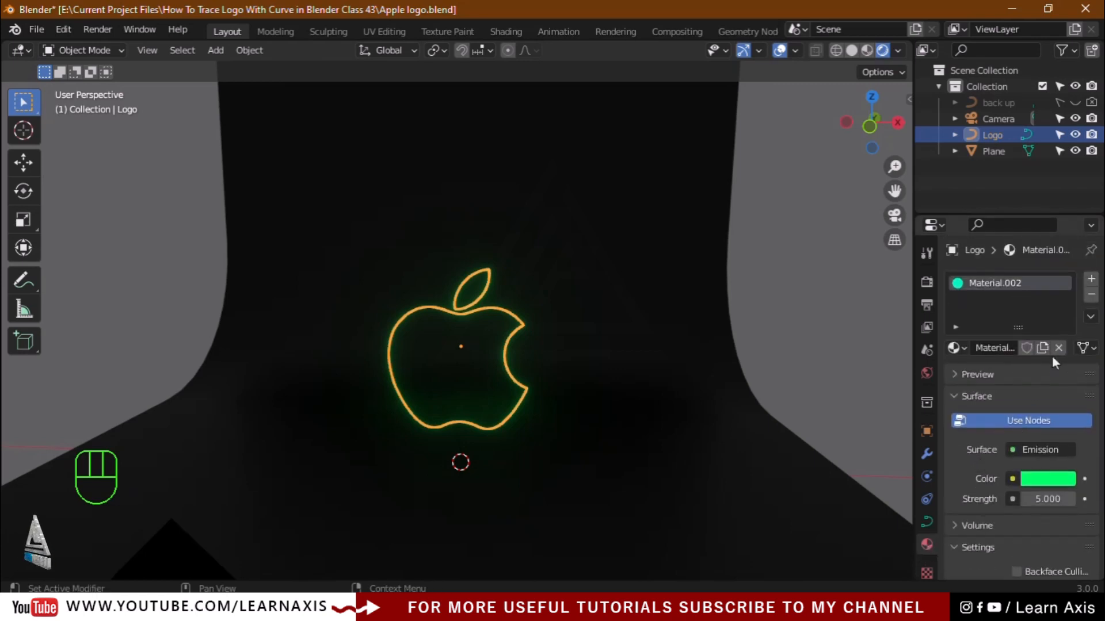
left_click(1091, 295)
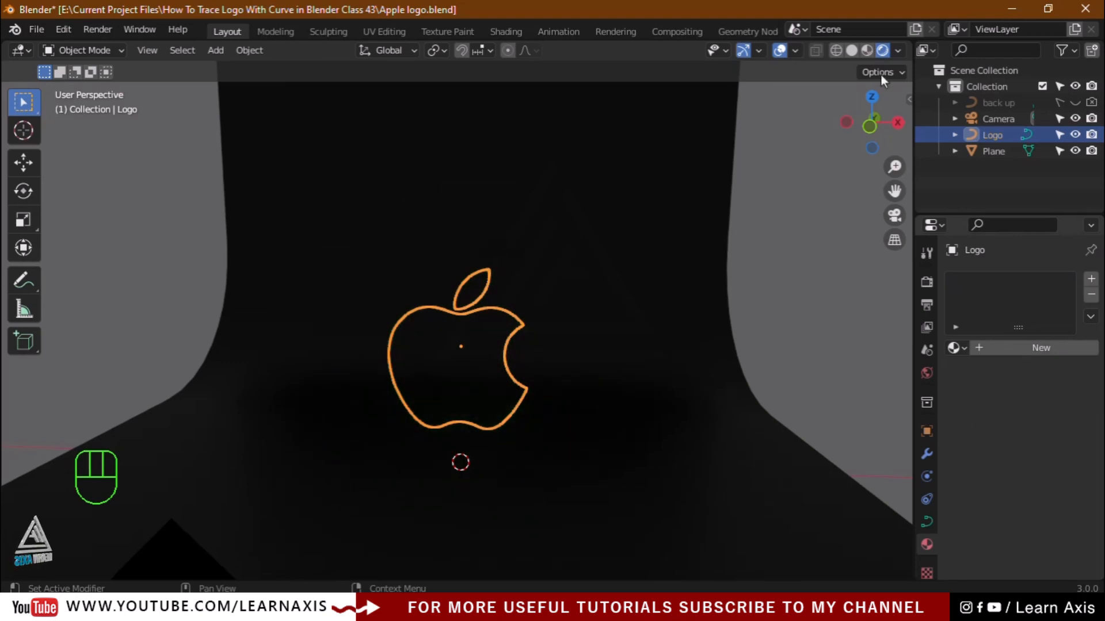
left_click(852, 51)
scroll(430, 343, "up", 3)
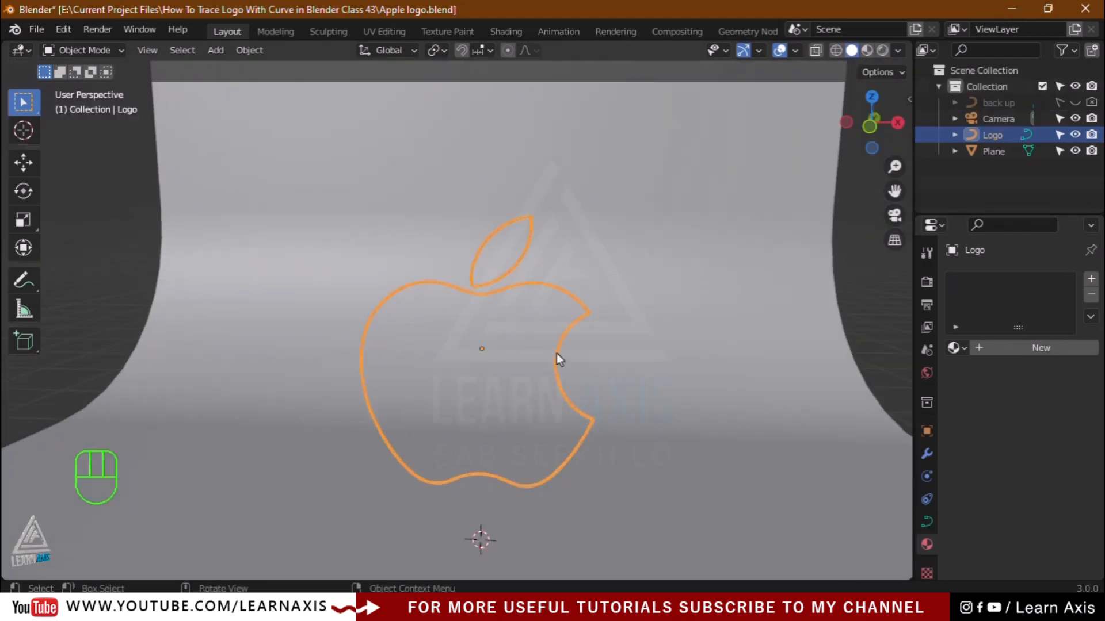
Step: Set the Logo curve's geometry bevel depth back to 0 m
left_click(927, 521)
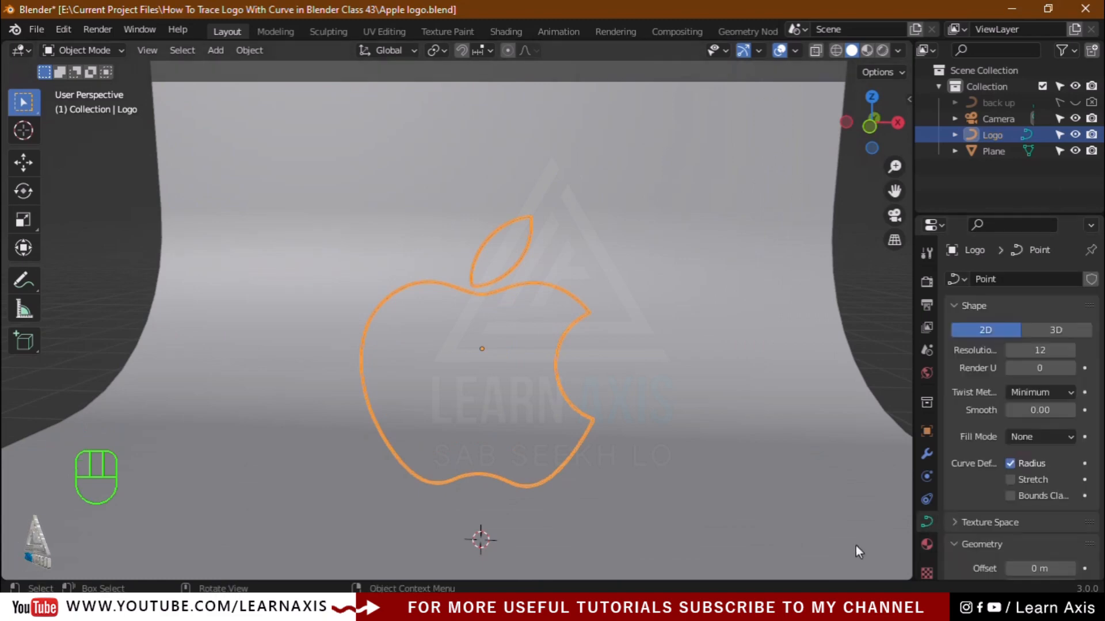
scroll(987, 496, "down", 2)
scroll(987, 493, "down", 7)
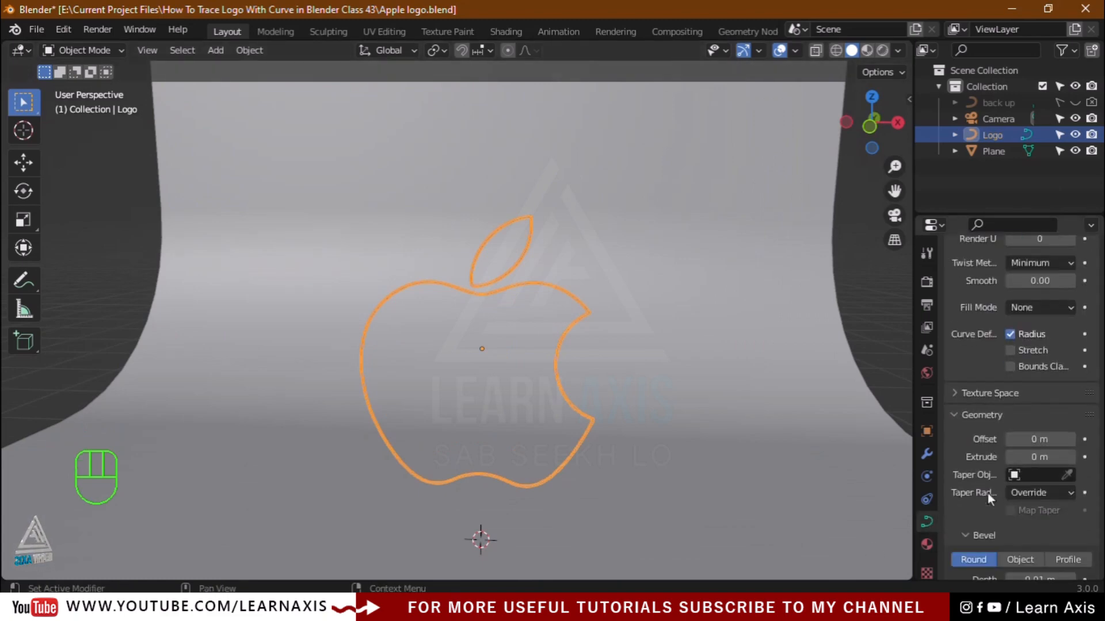
scroll(987, 493, "down", 2)
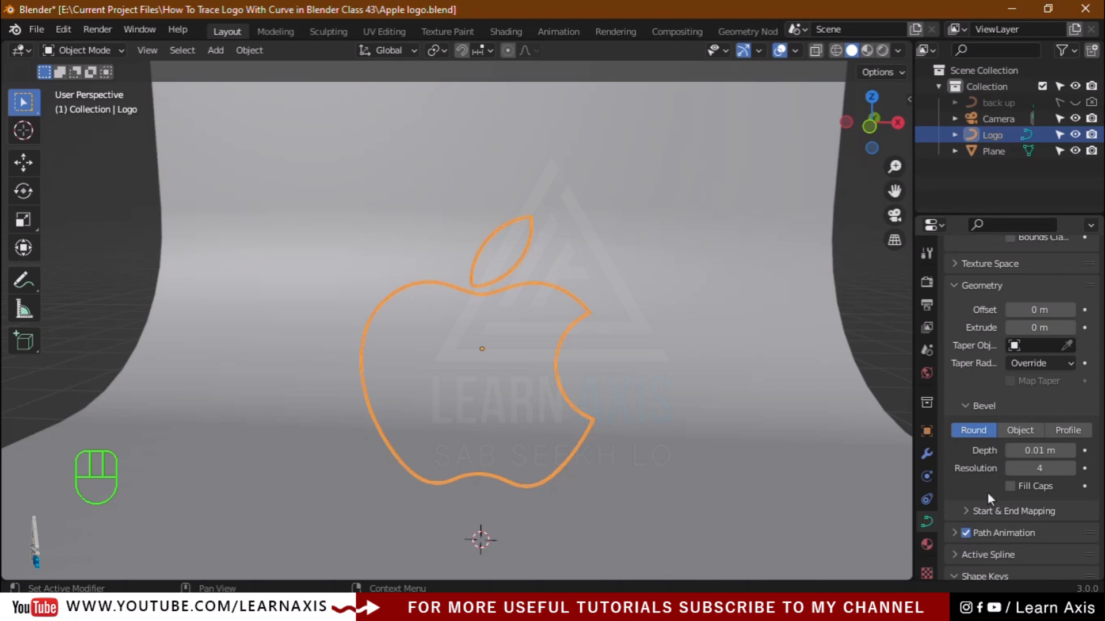
left_click(1035, 451)
type("0")
key("Return")
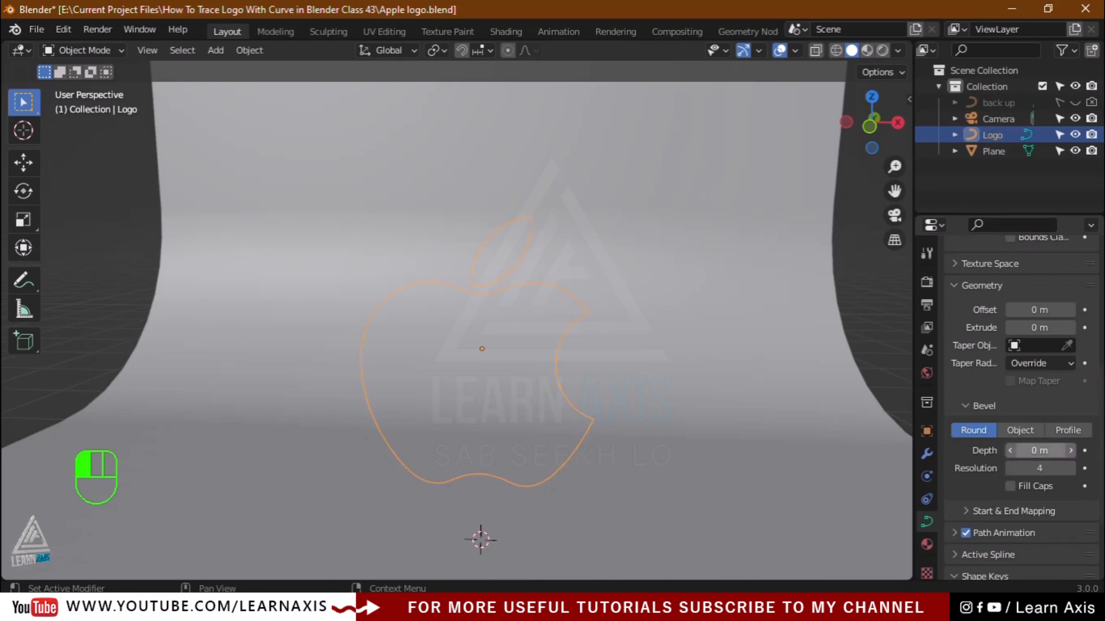
scroll(1035, 375, "up", 6)
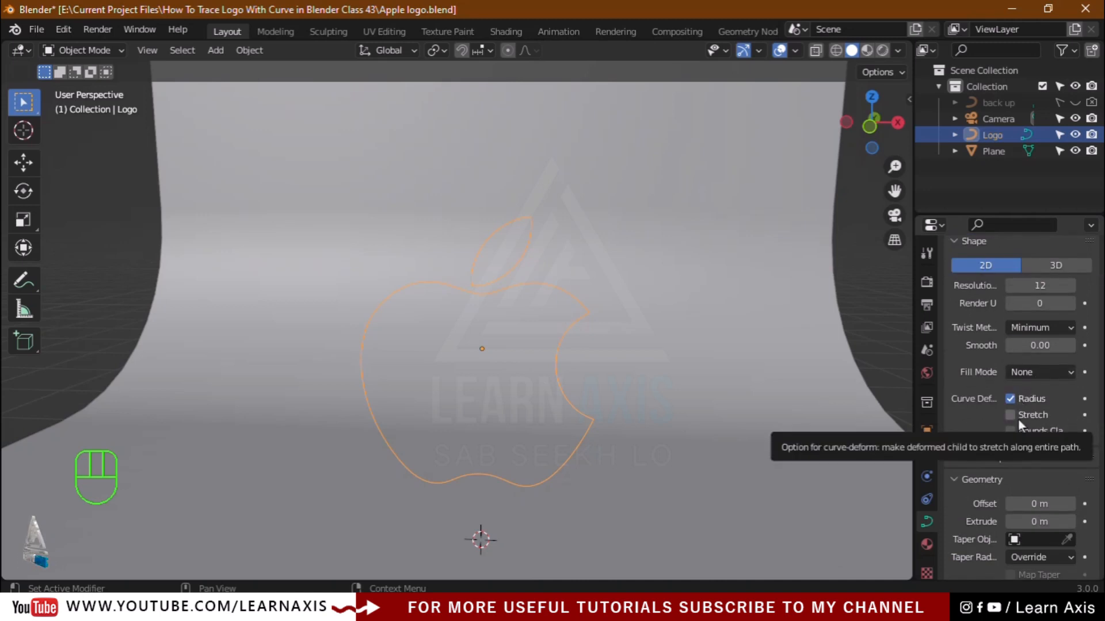
Step: Set the Logo curve's fill mode to Both
left_click(1025, 373)
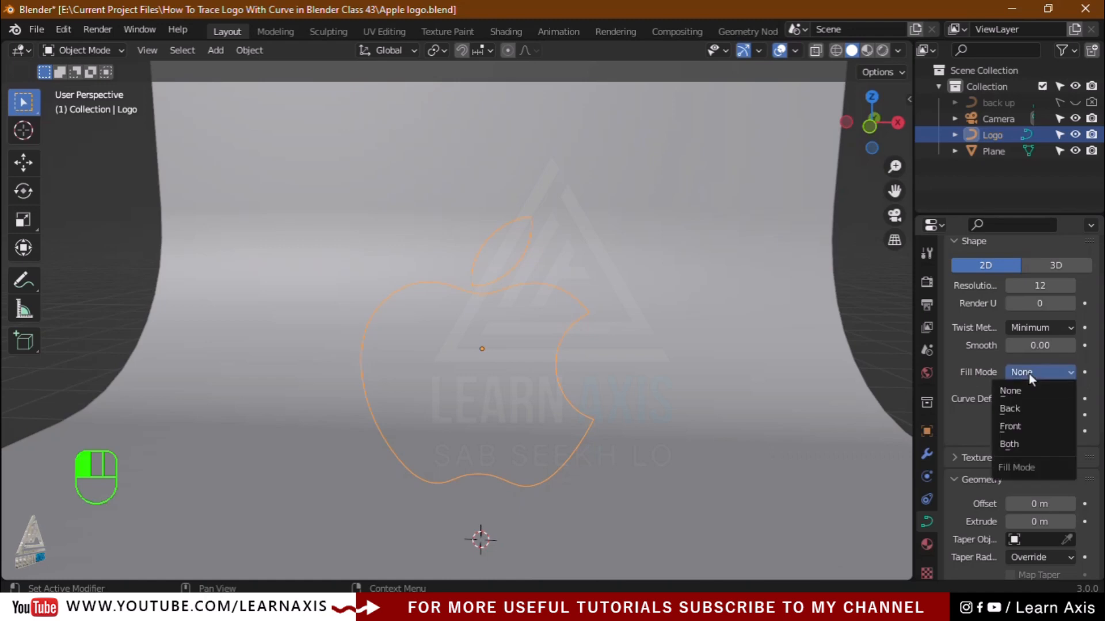
left_click(1035, 444)
middle_click_drag(819, 454, 793, 469)
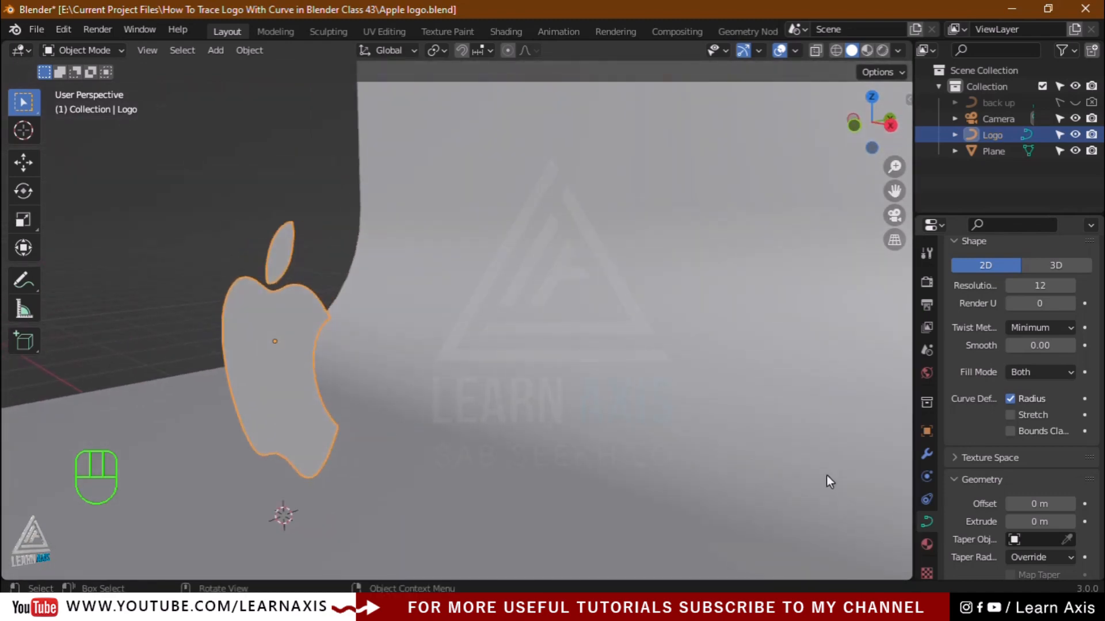
Step: Extrude the Logo curve's geometry by 0.1 m and deselect the curve
scroll(1055, 495, "down", 3)
scroll(1054, 492, "down", 2)
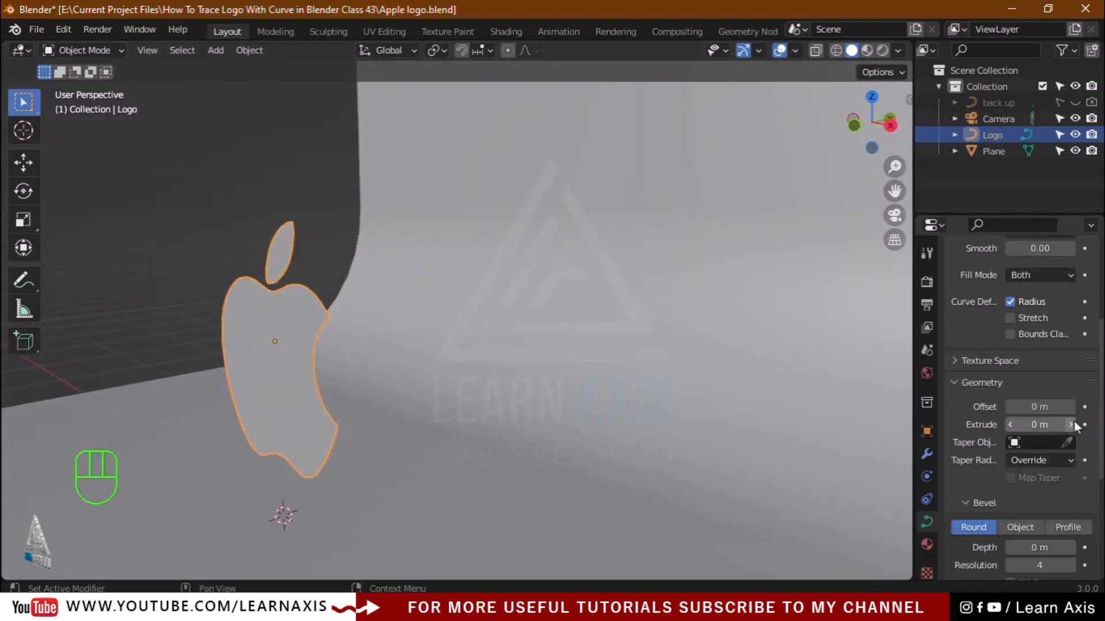
left_click_drag(1040, 424, 1090, 424)
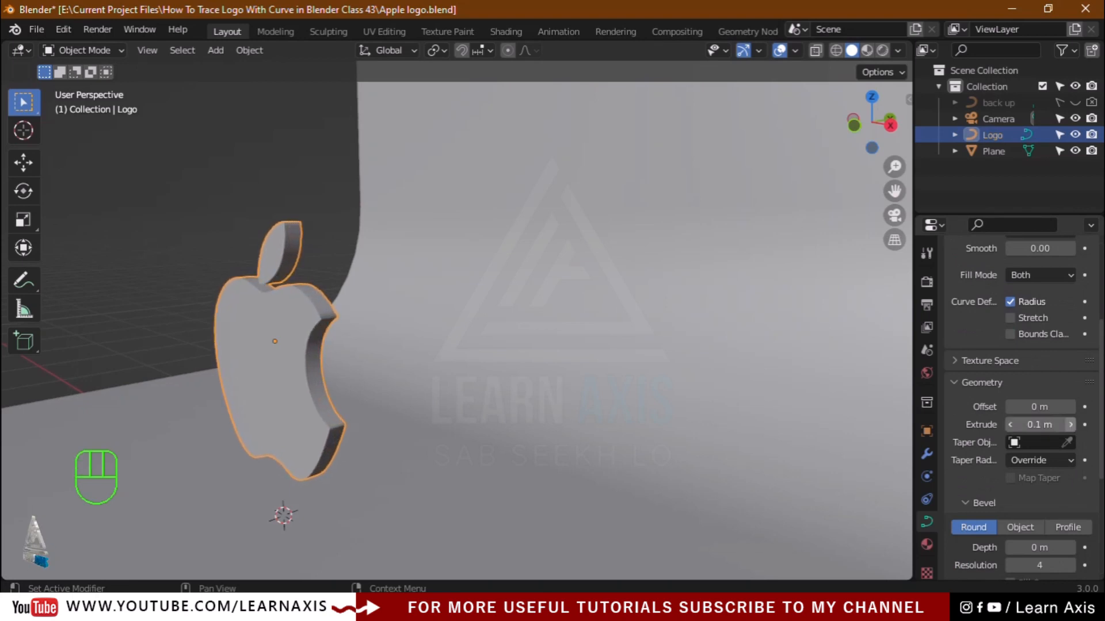
left_click(164, 259)
middle_click_drag(163, 259, 205, 406)
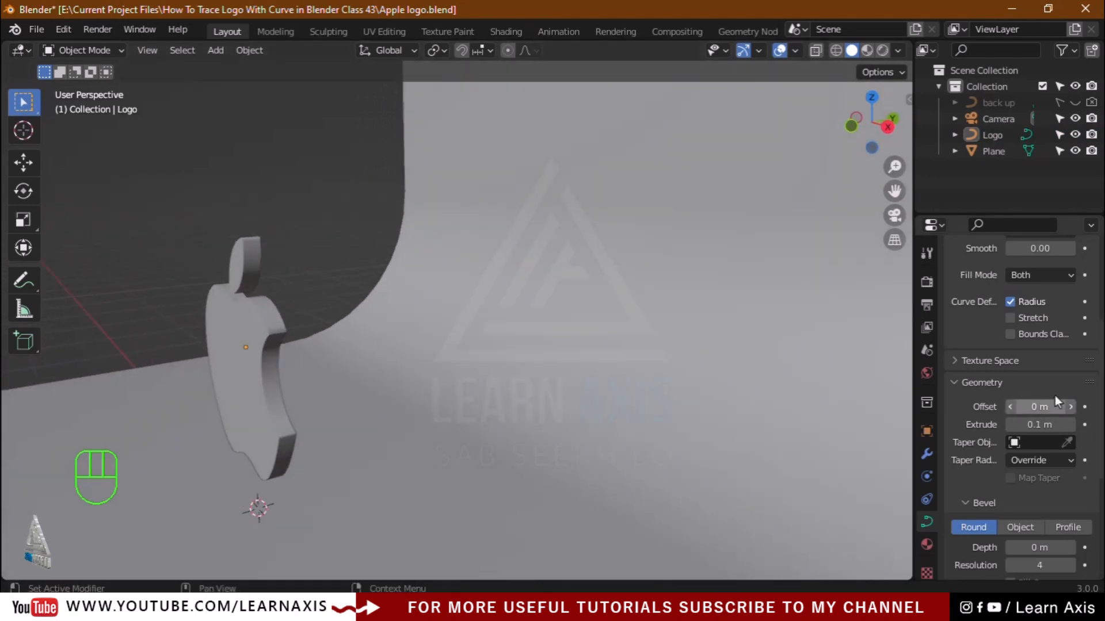
Step: Raise the Logo curve's extrusion to 0.2 m
left_click(1074, 426)
left_click(1074, 425)
left_click(1074, 426)
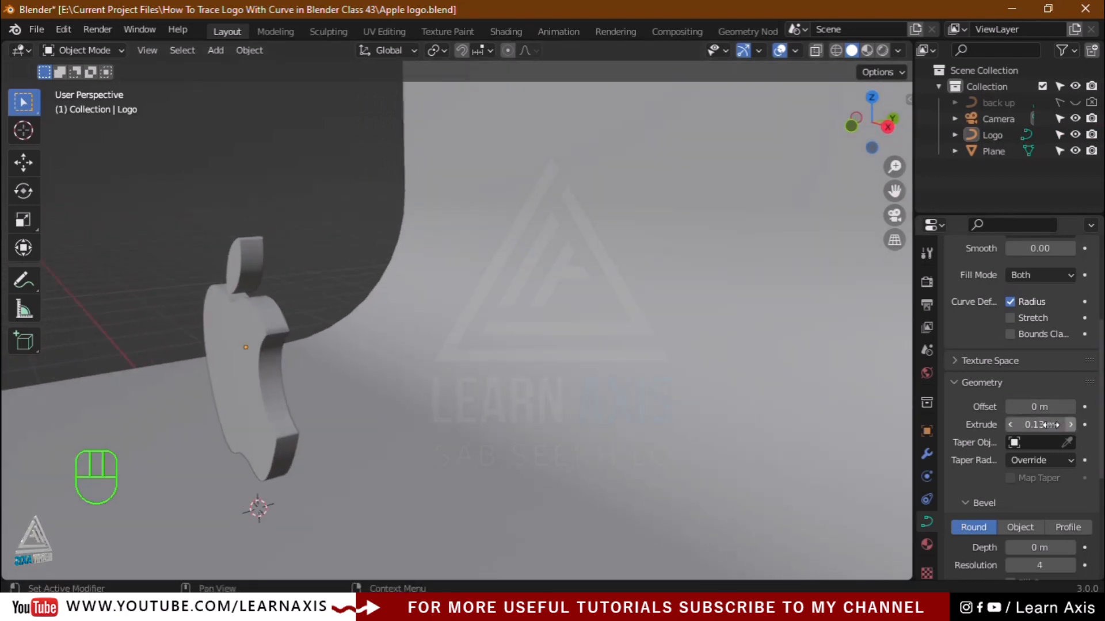
left_click(1044, 425)
type("0.2")
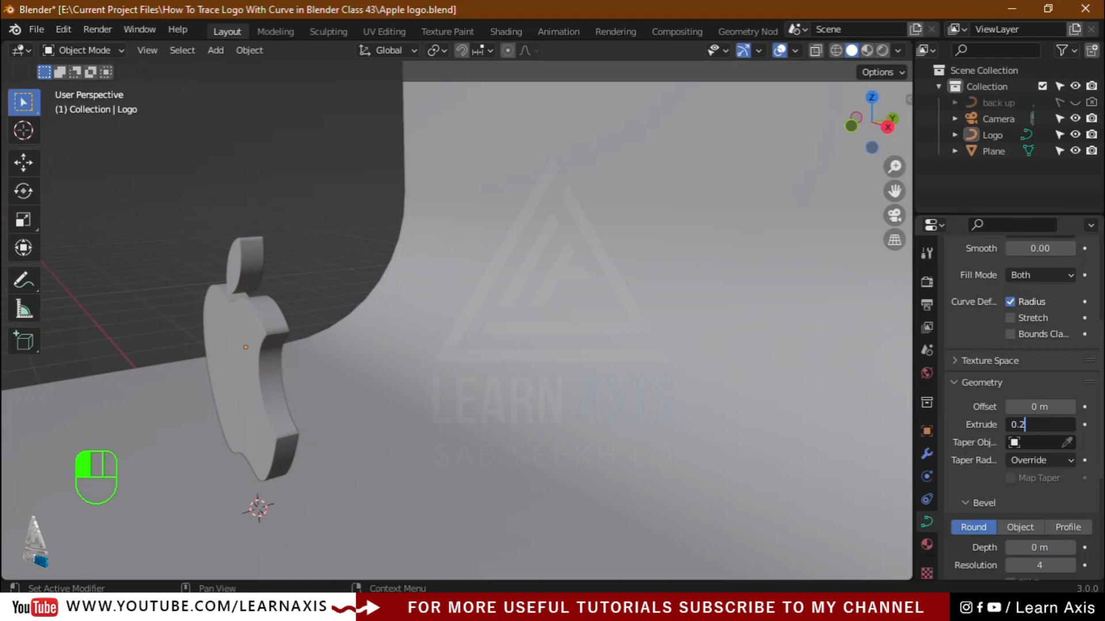
key("Return")
Step: Try a thicker logo with the curve's extrusion set to 0.5 m
left_click(1039, 424)
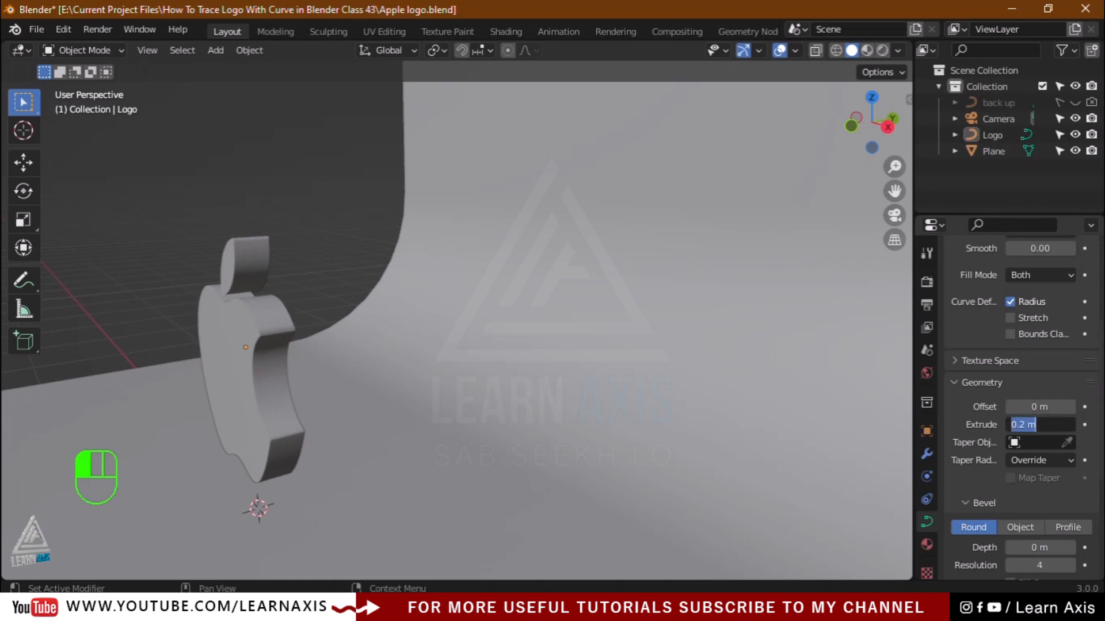
key("BackSpace")
type("0")
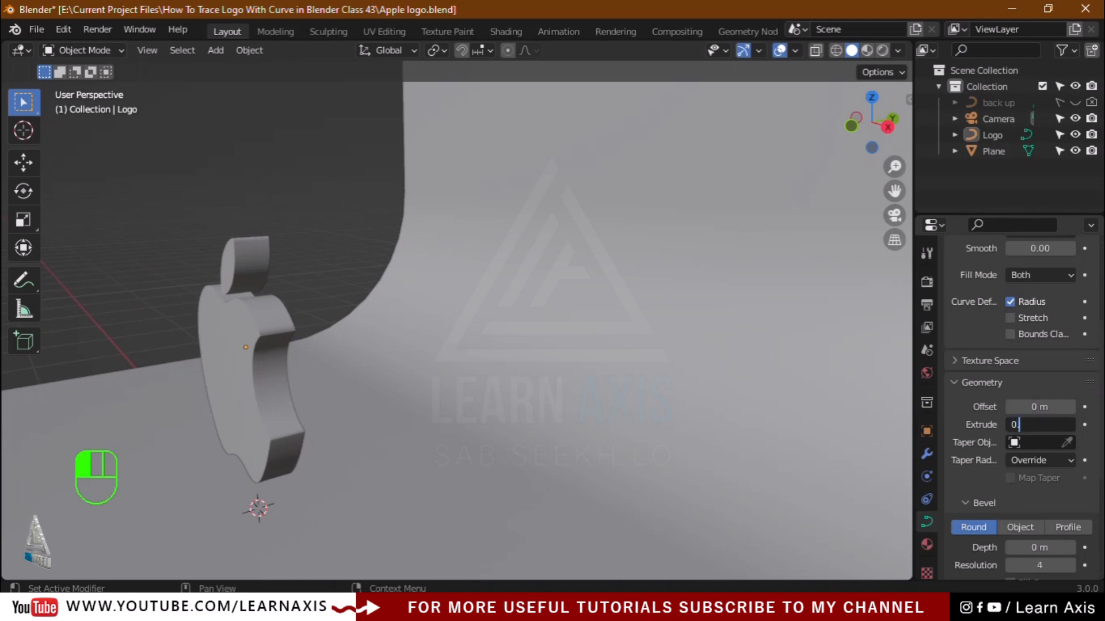
type(".5")
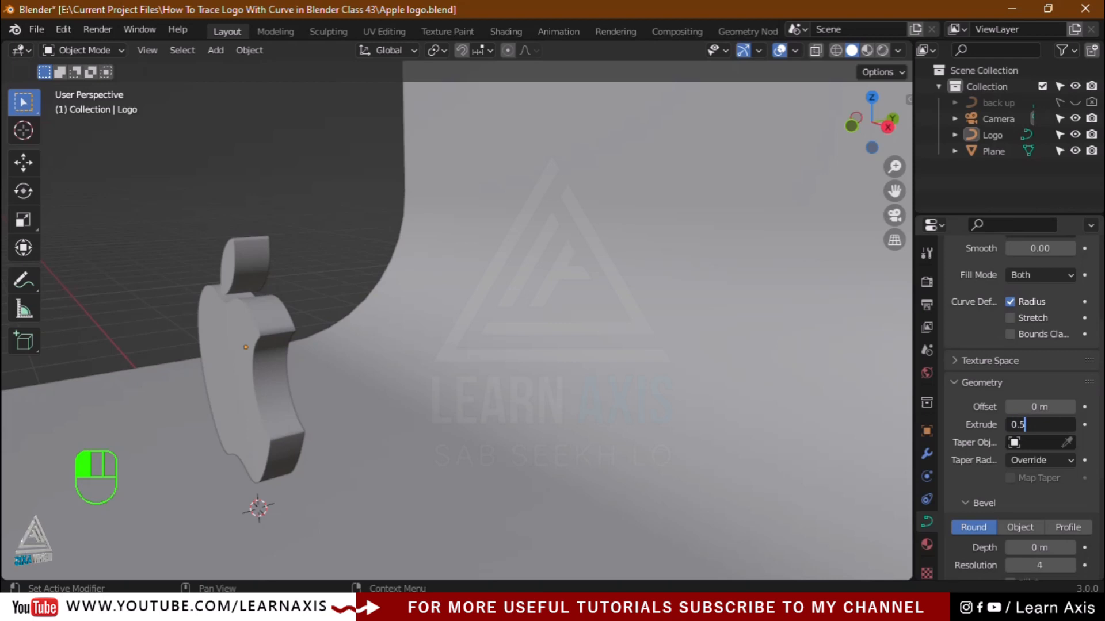
key("Return")
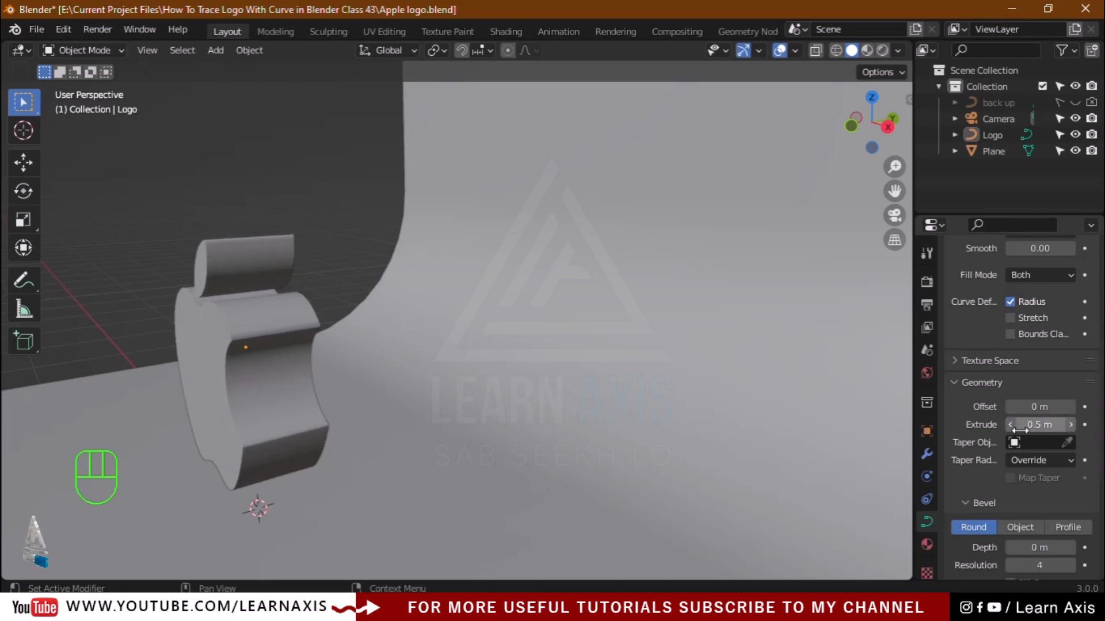
Step: Set the Logo curve's extrusion back to 0 m
left_click(1044, 430)
type("0")
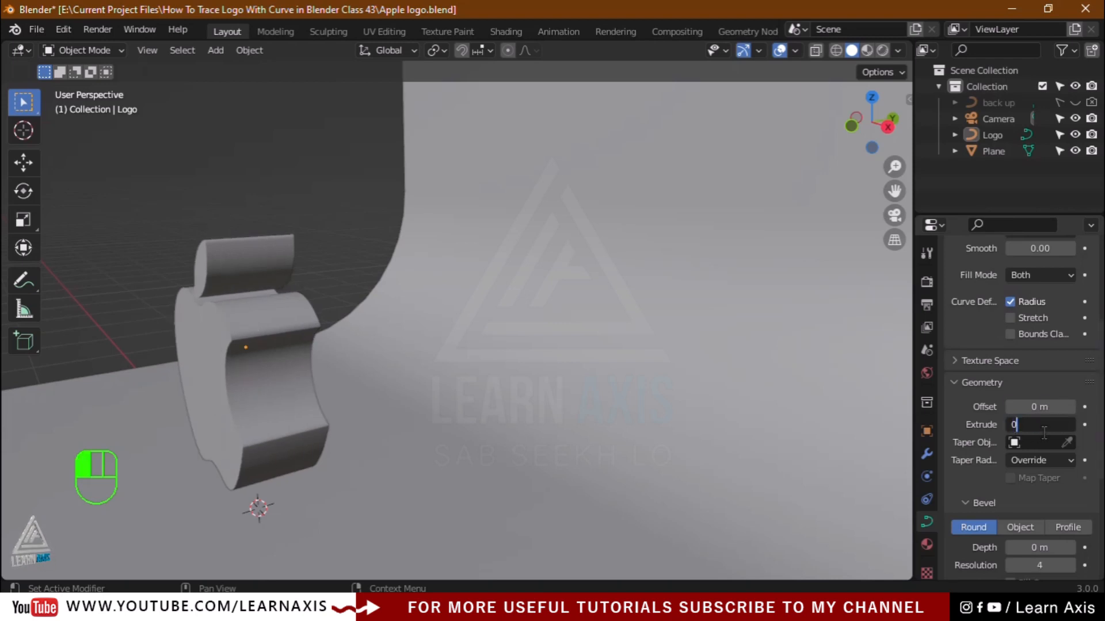
key("Return")
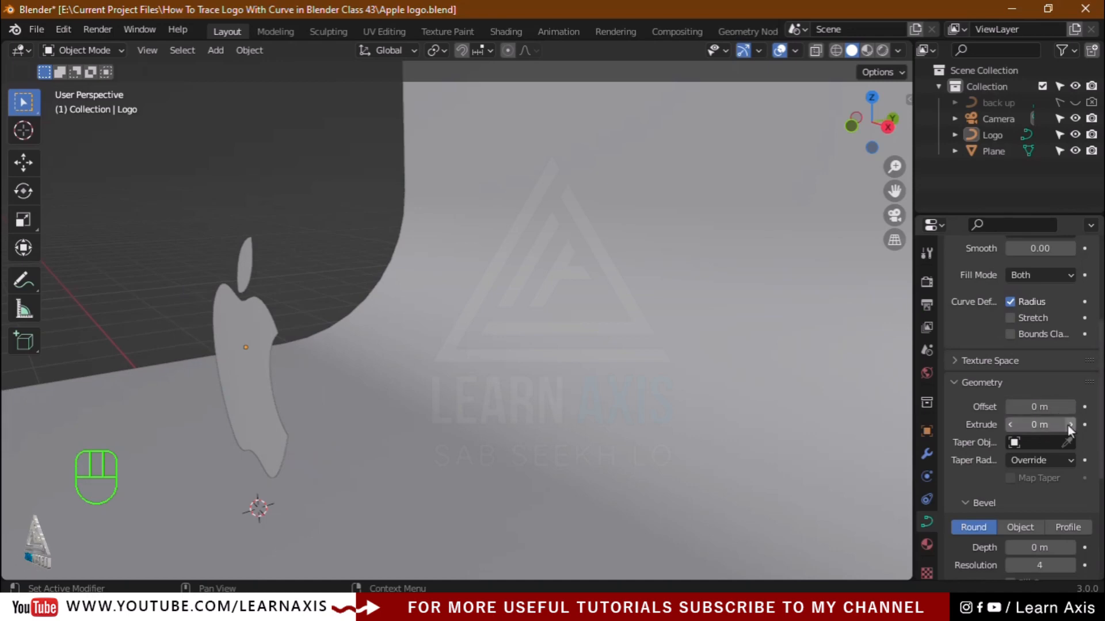
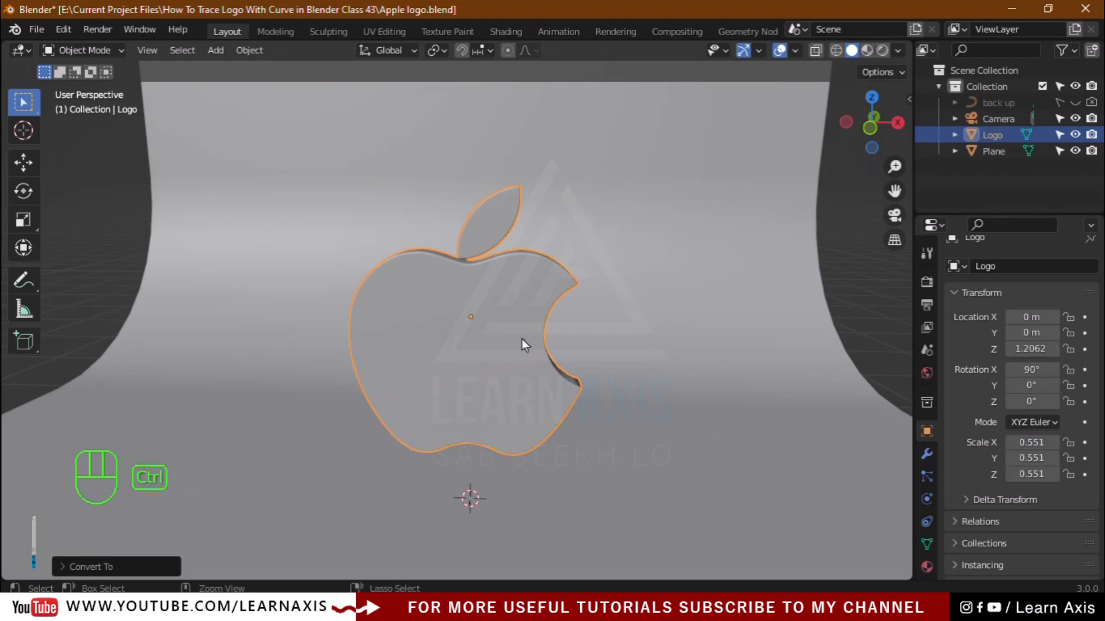
Step: Apply all transforms to the Logo mesh and look through the camera
key("ctrl+a")
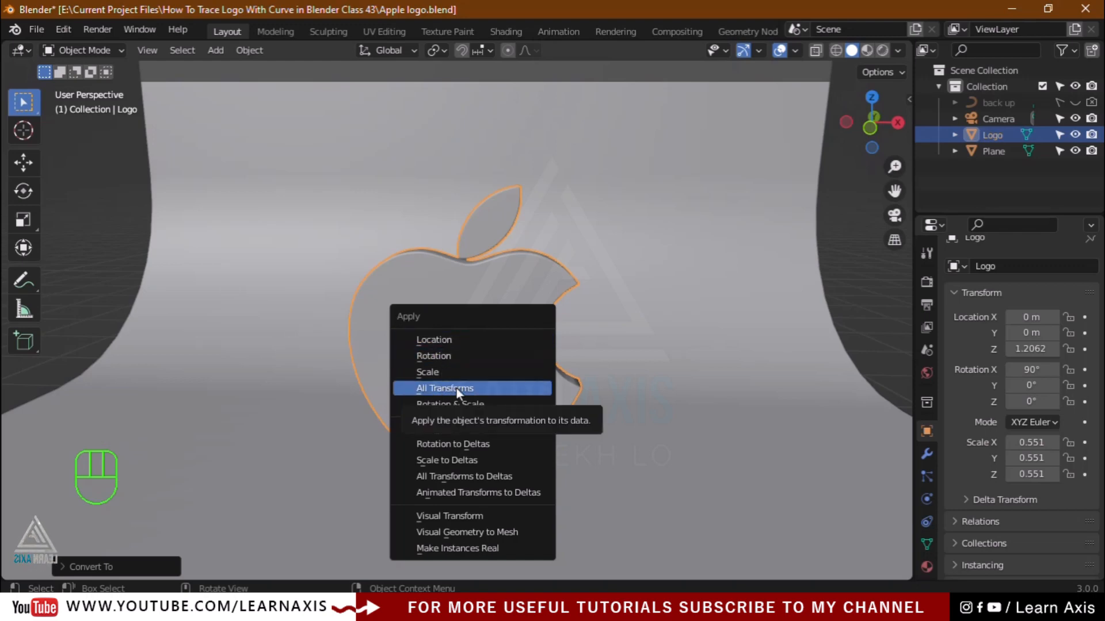
left_click(538, 393)
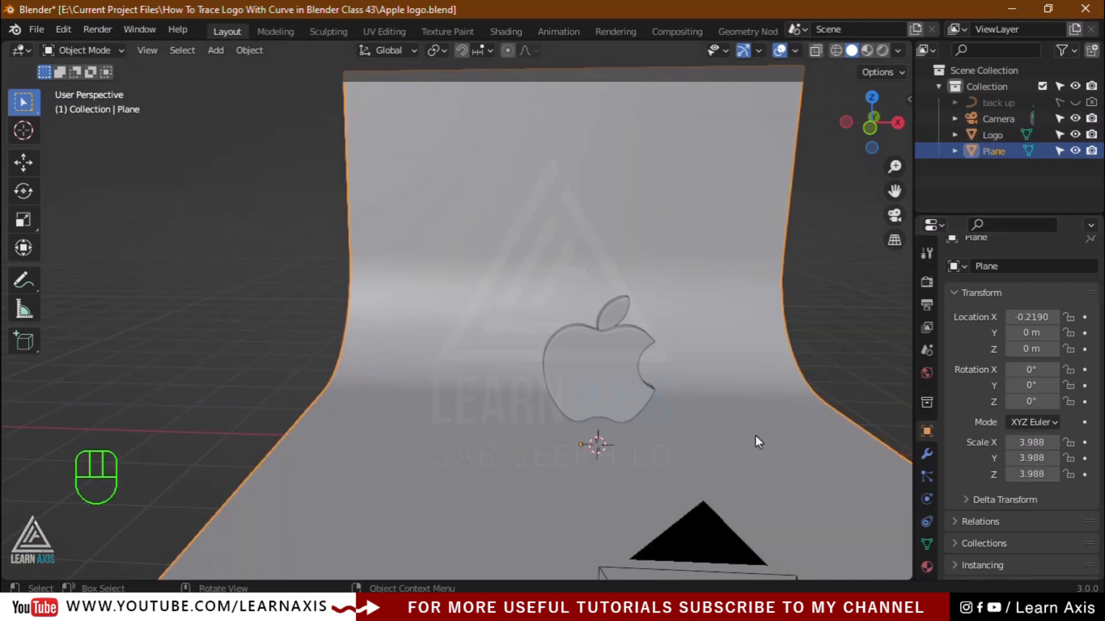
key("KP_0")
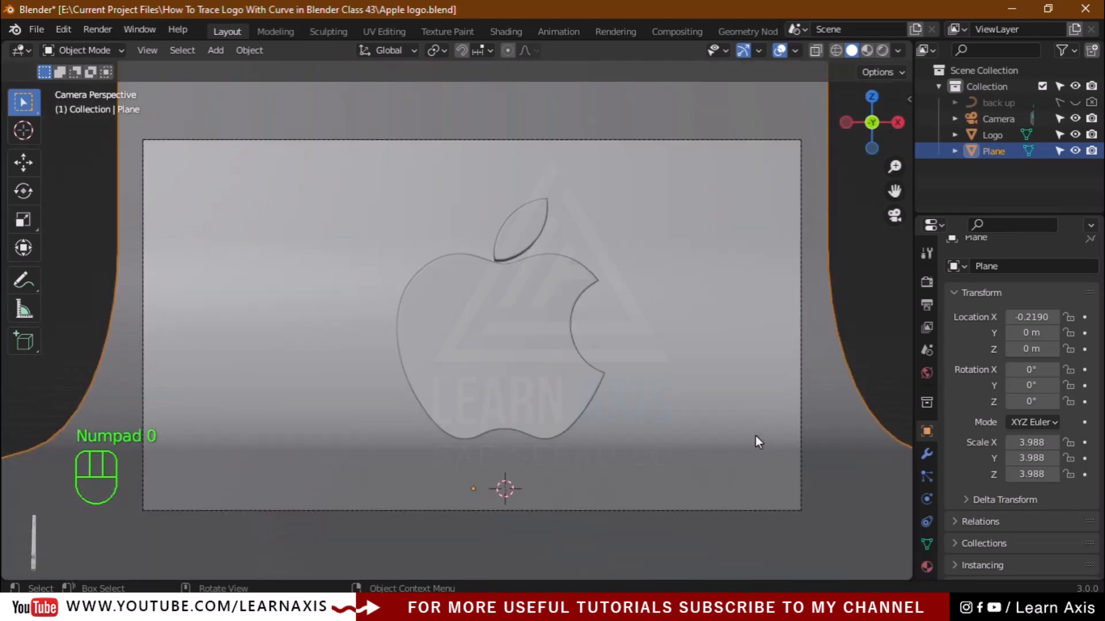
Step: Select the Logo mesh and set its Z rotation to -30°
left_click(550, 370)
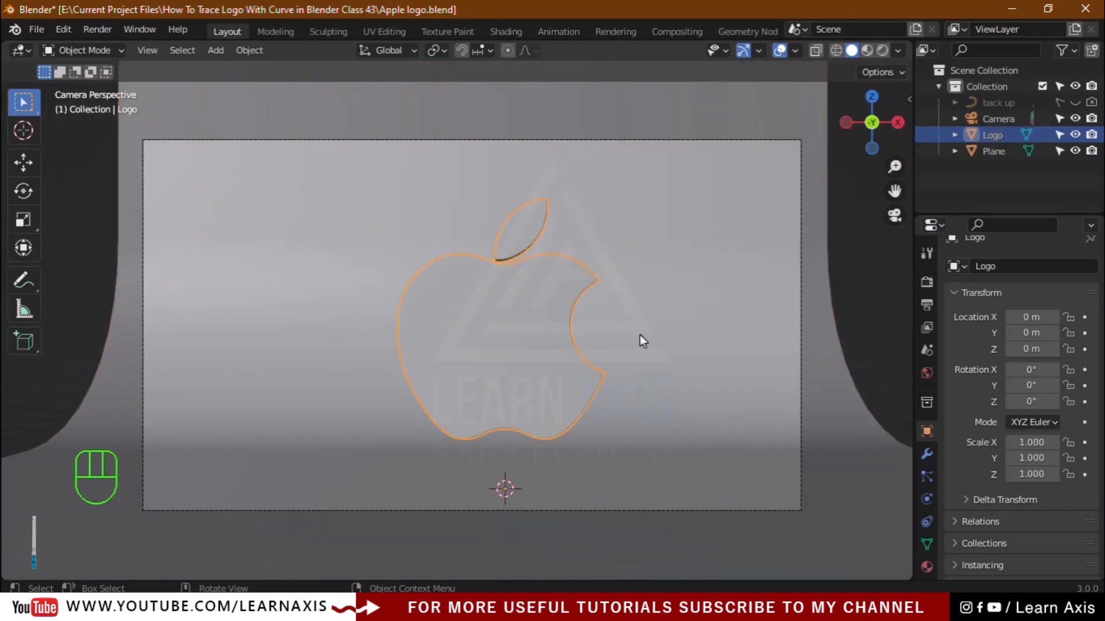
left_click_drag(1035, 404, 853, 398)
left_click(1036, 404)
left_click(1045, 406)
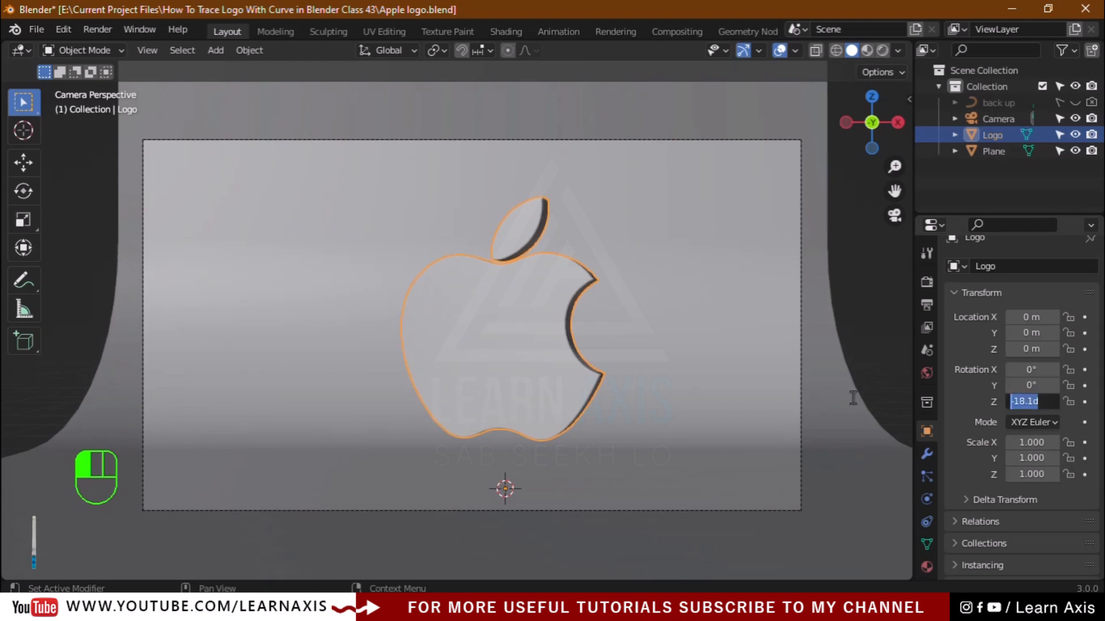
type("-30")
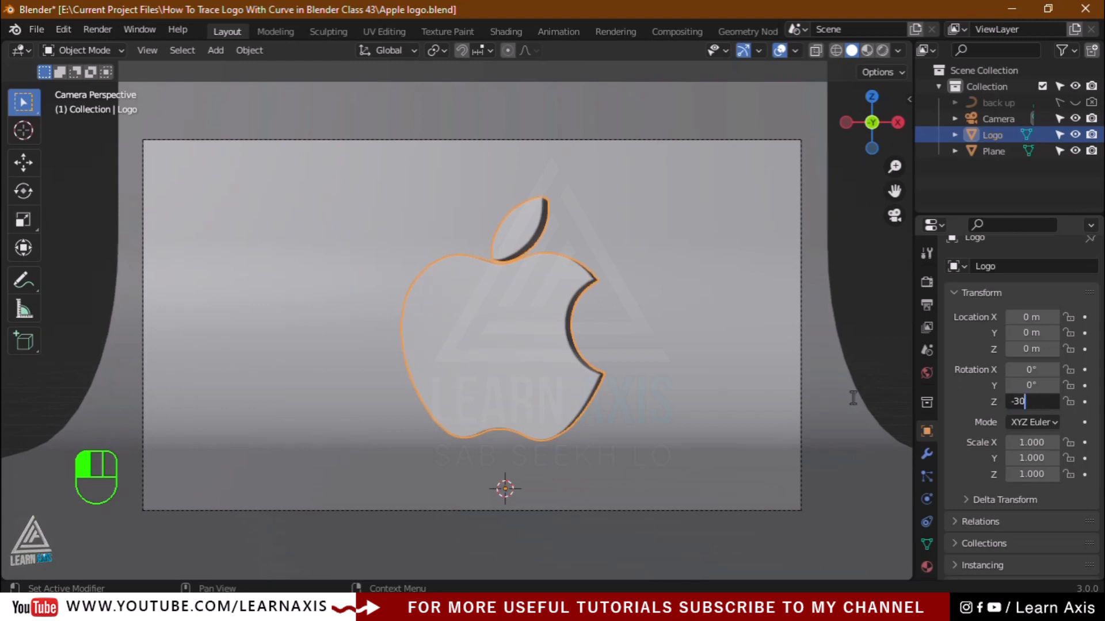
key("Return")
left_click(854, 389)
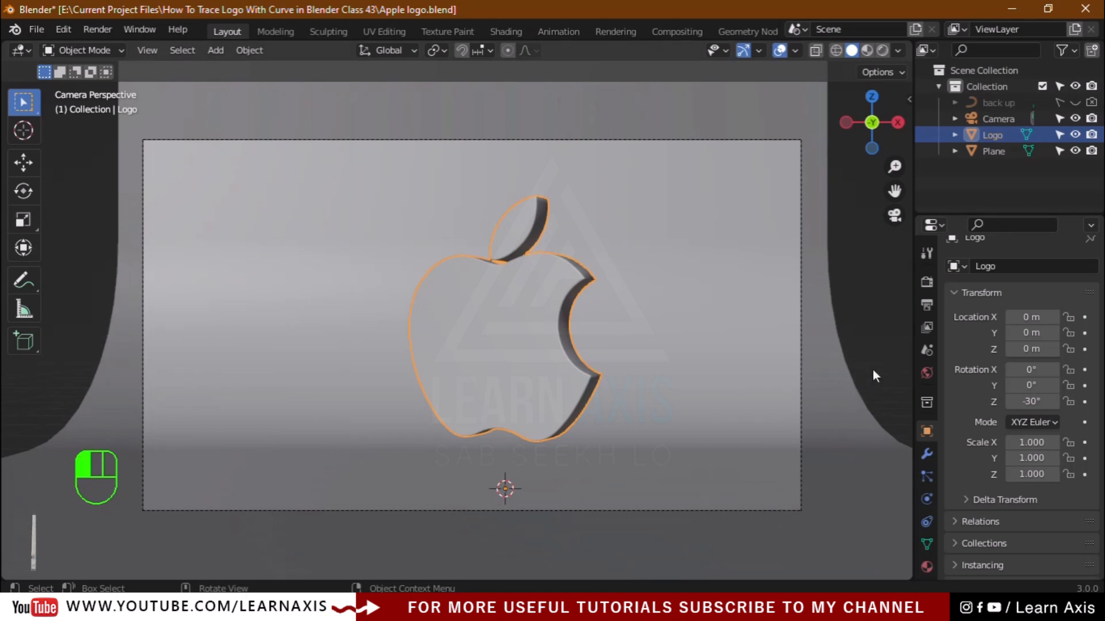
Step: Set the Logo's origin to its geometry, and lower the mesh with the Move tool to a Z location of about 0.85 m
left_click(546, 426)
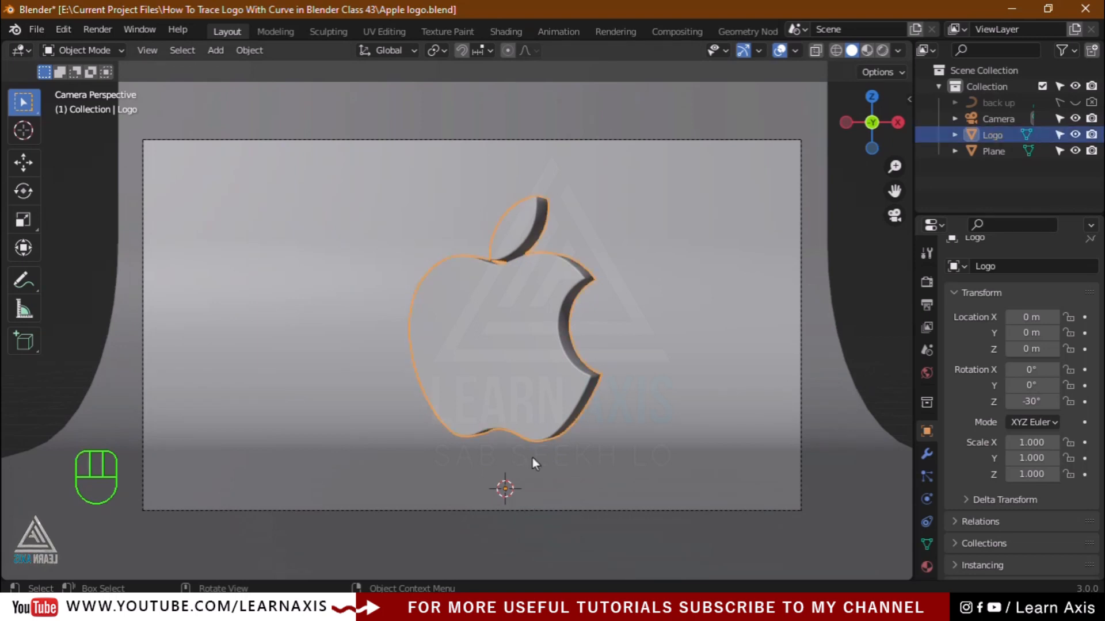
left_click(19, 164)
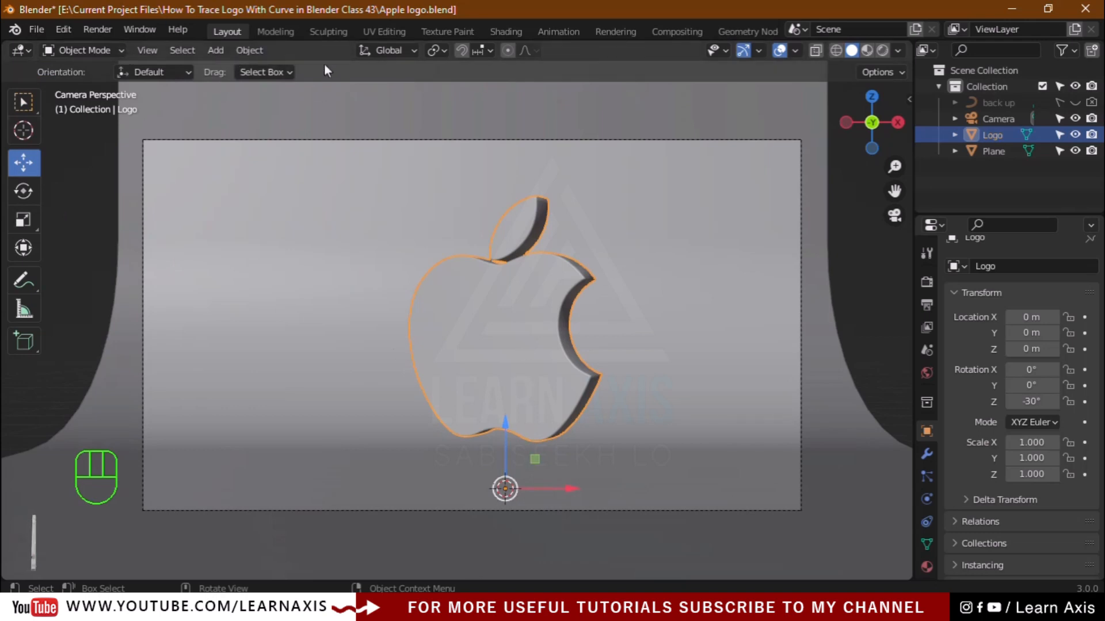
left_click(246, 50)
mouse_move(248, 87)
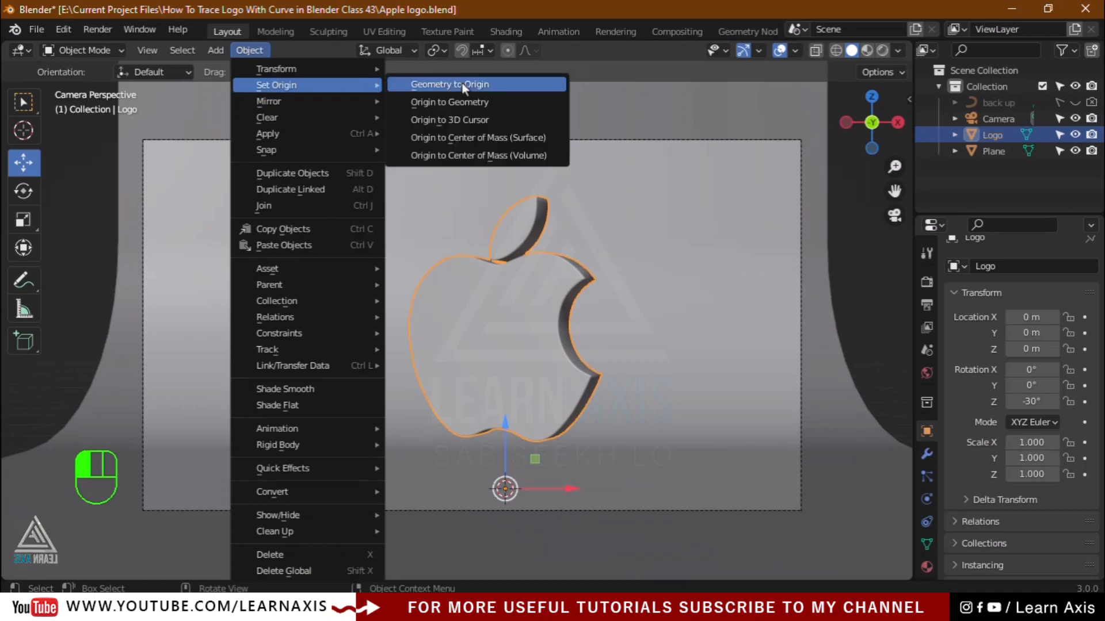
left_click(506, 100)
left_click_drag(502, 249, 489, 301)
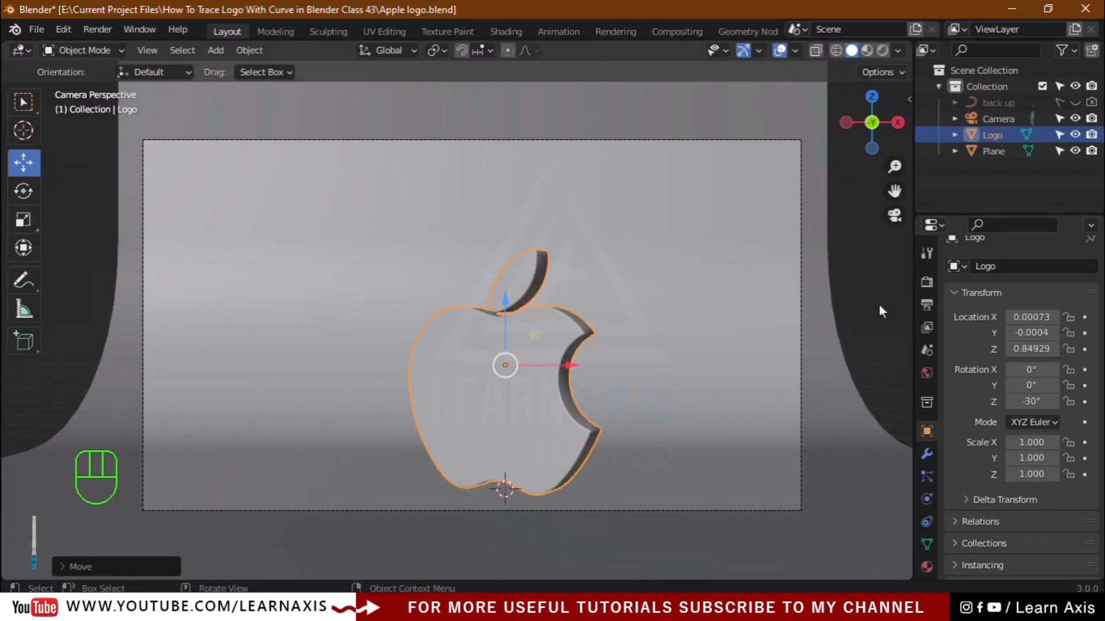
left_click(877, 304)
Step: Move the Camera to about X -0.075 m and Z 0.8 m to center the logo in the frame
scroll(875, 304, "down", 2)
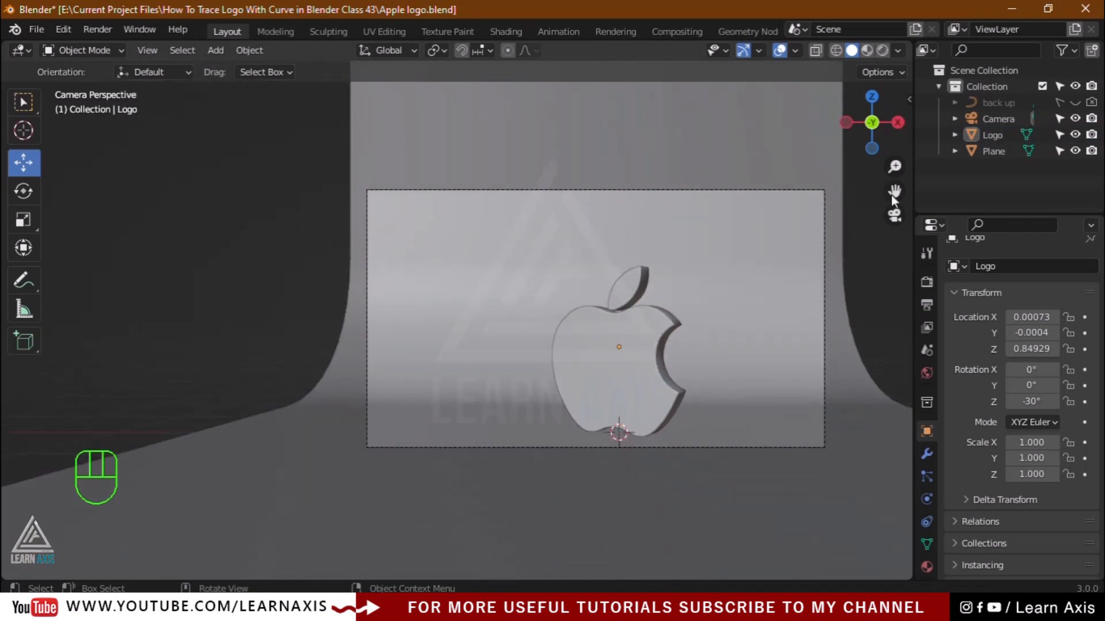
left_click_drag(893, 192, 801, 288)
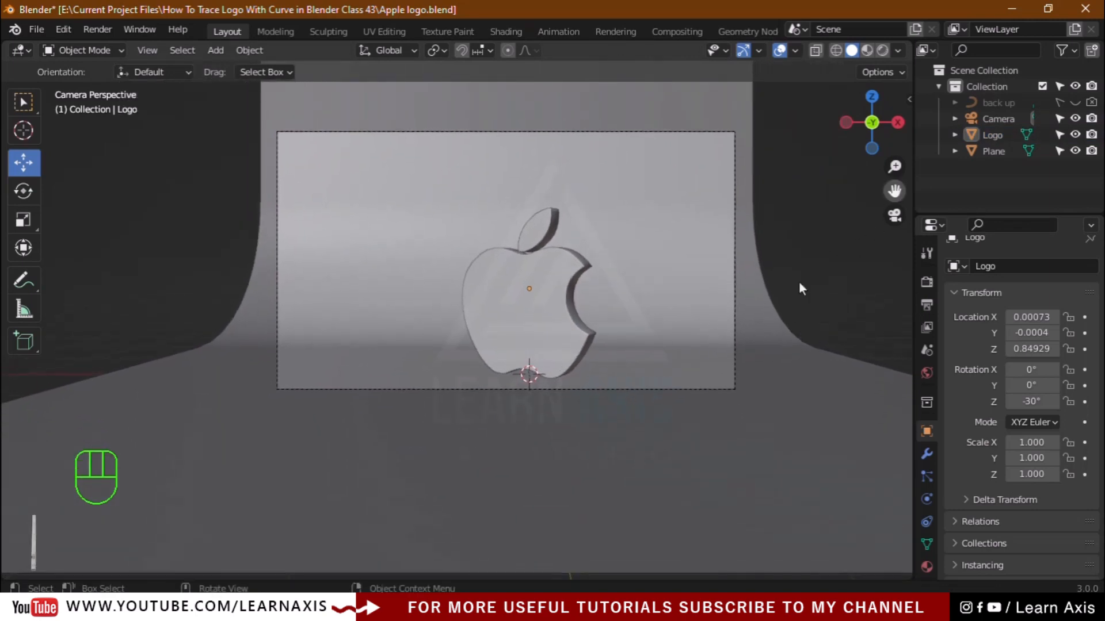
left_click(990, 120)
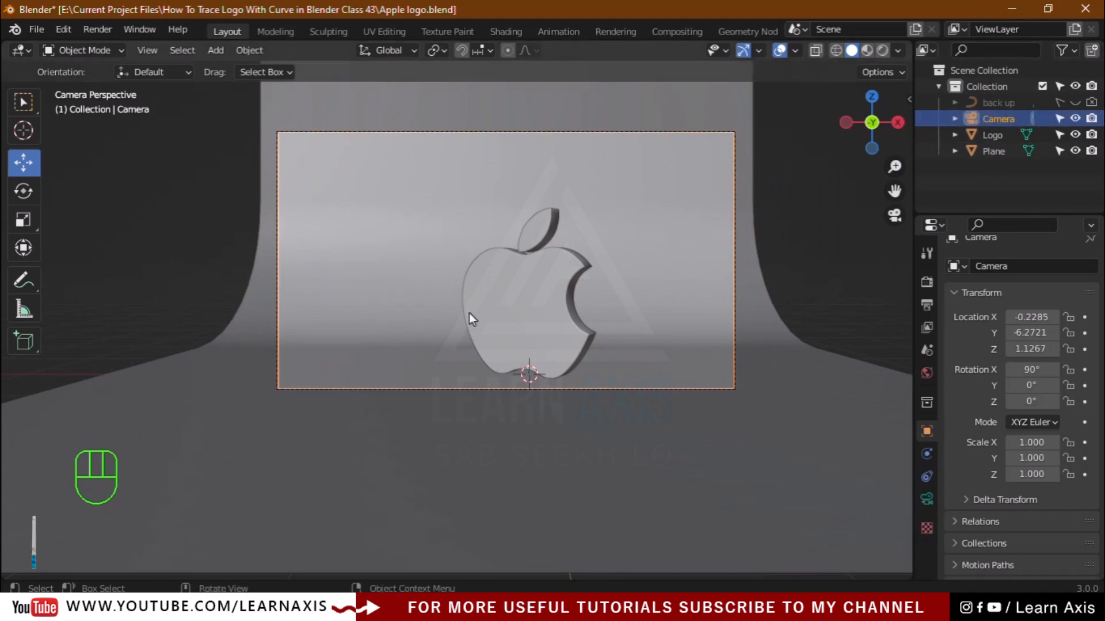
key("g")
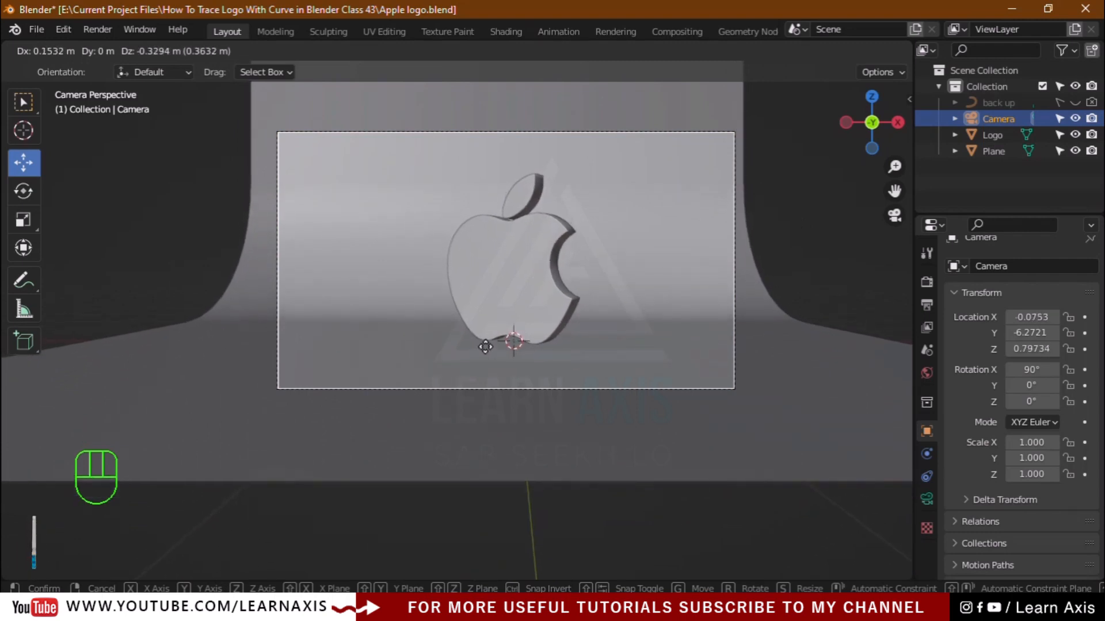
left_click(485, 346)
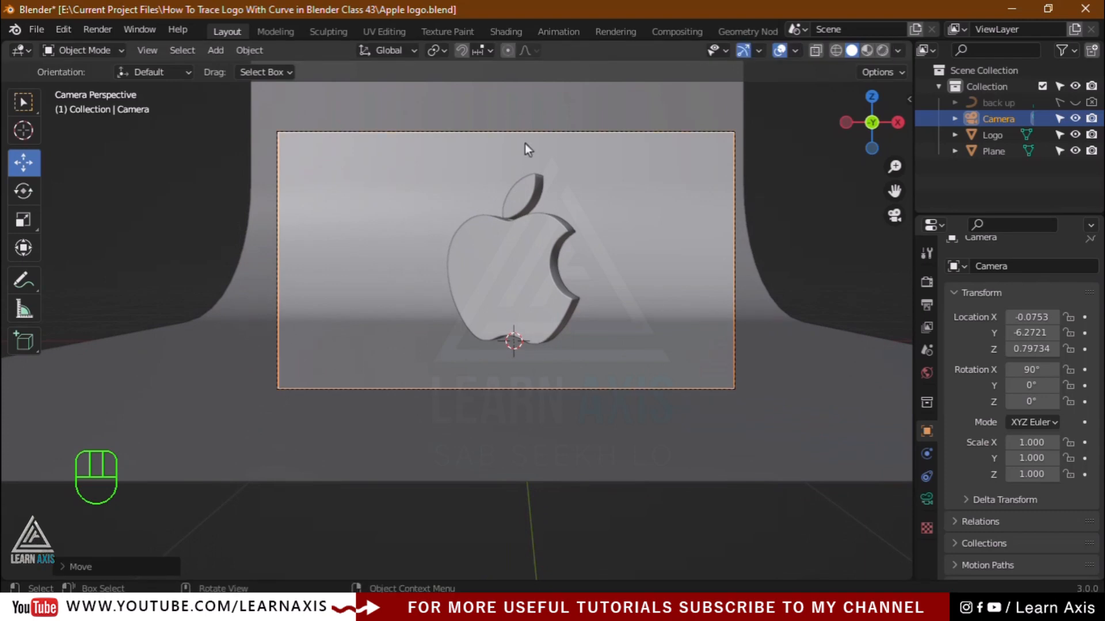
Step: Show the view settings and enable locking the camera to the view
scroll(558, 212, "up", 1)
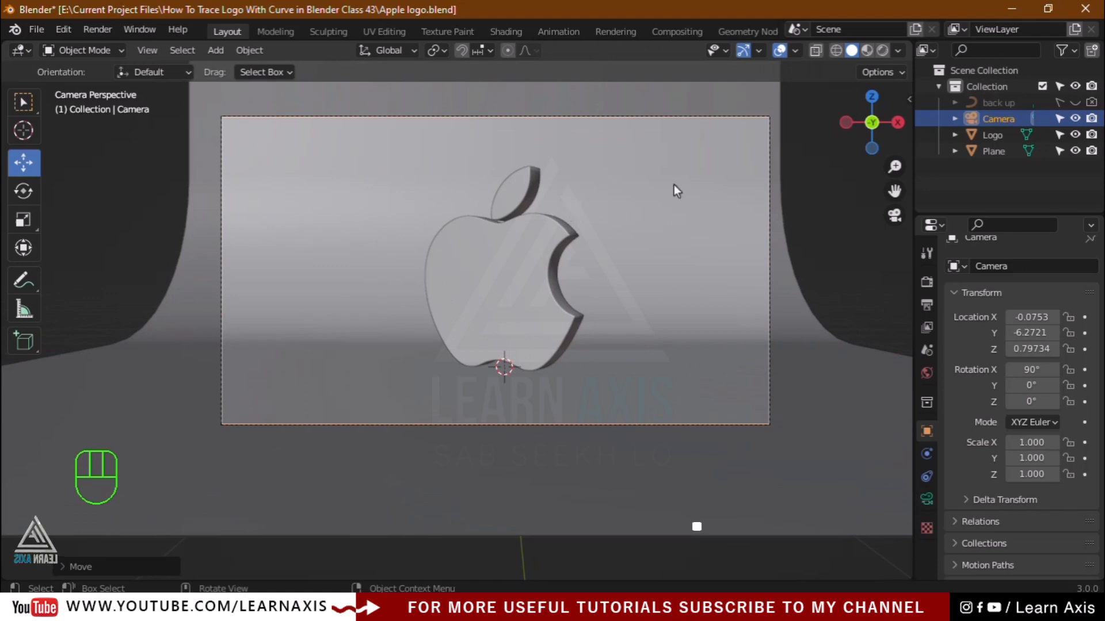
left_click_drag(894, 190, 874, 215)
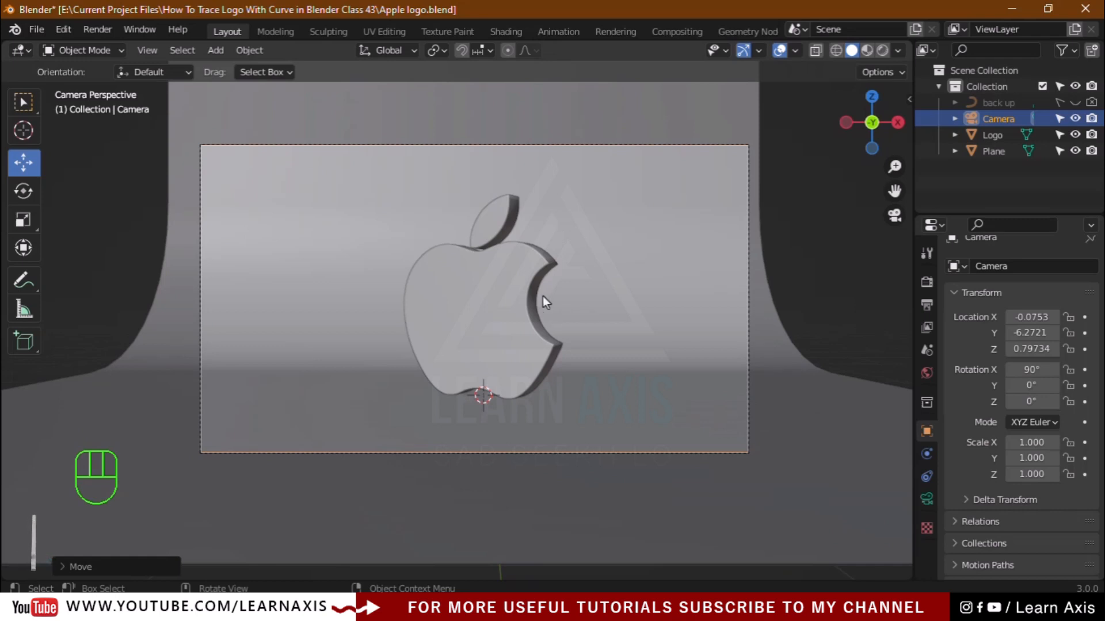
key("n")
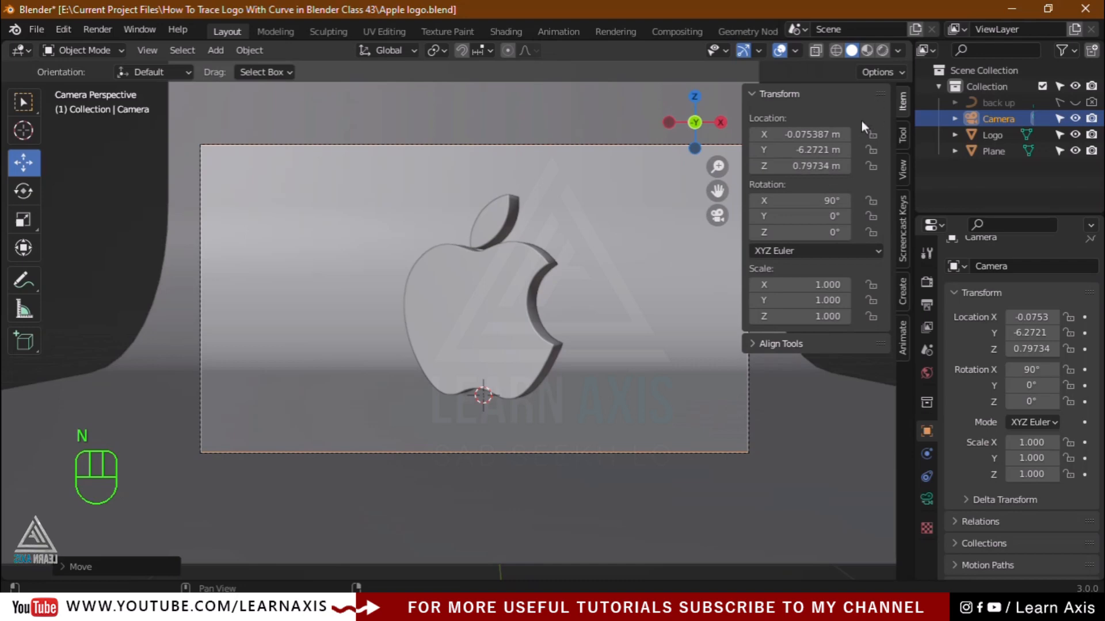
left_click(902, 168)
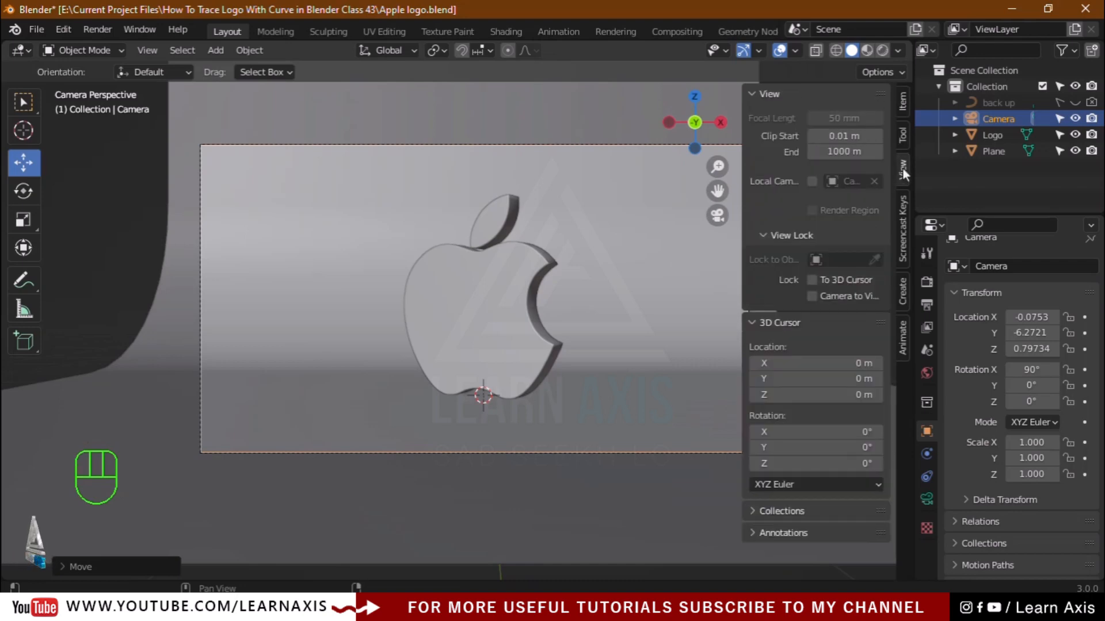
left_click(812, 296)
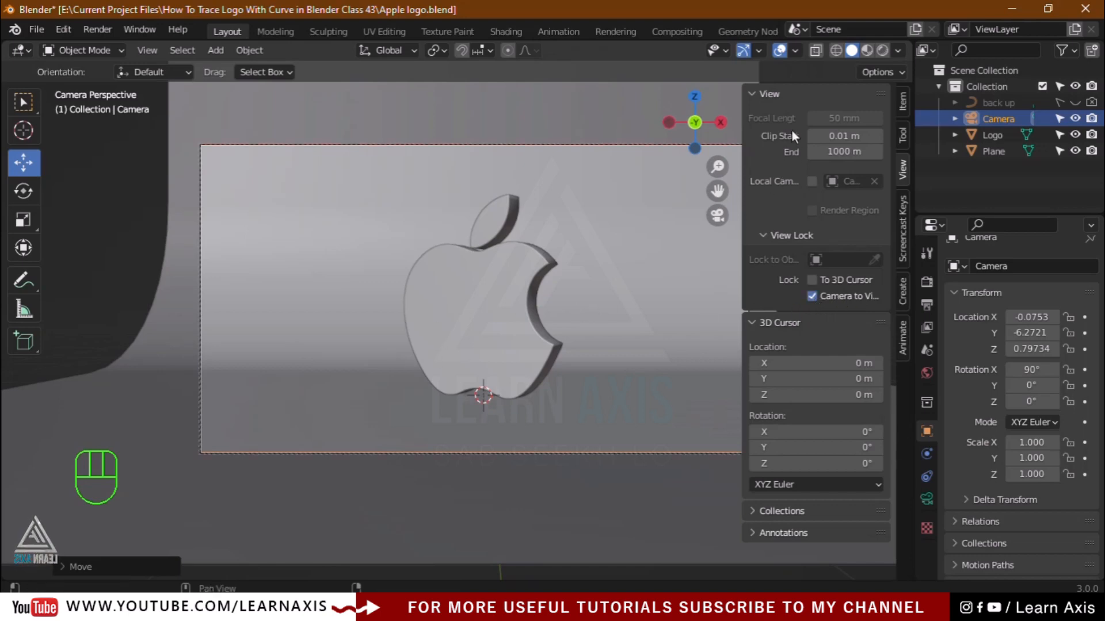
Step: Reframe the logo through the locked camera, moving the Camera to about X 0.163, Y -6.231, Z 1.61 m with about 82.8° X rotation
key("n")
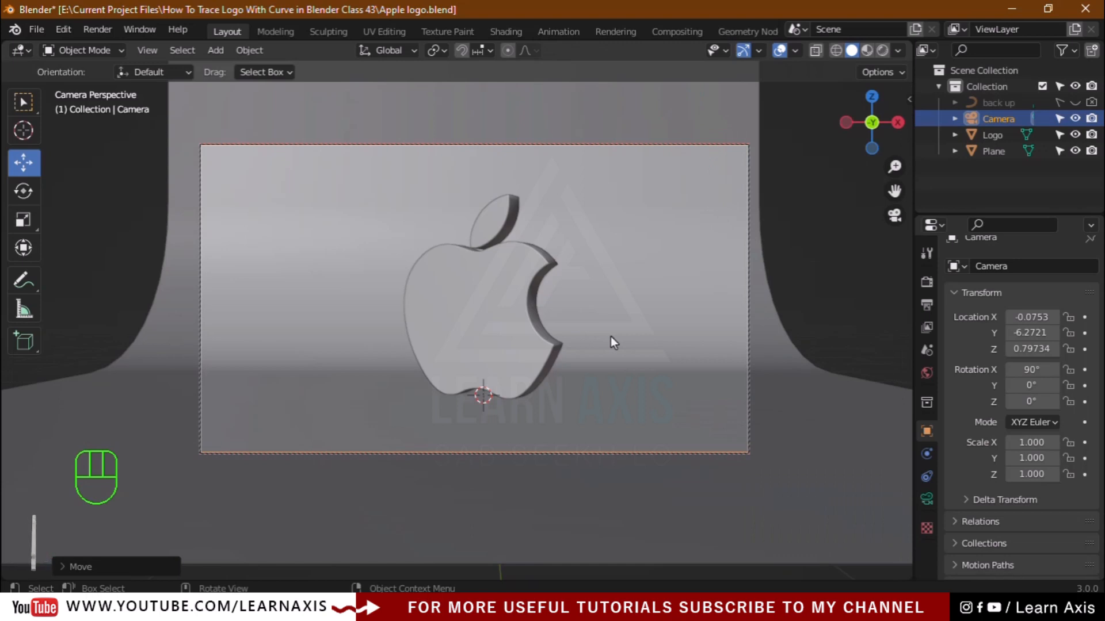
middle_click_drag(610, 337, 610, 359)
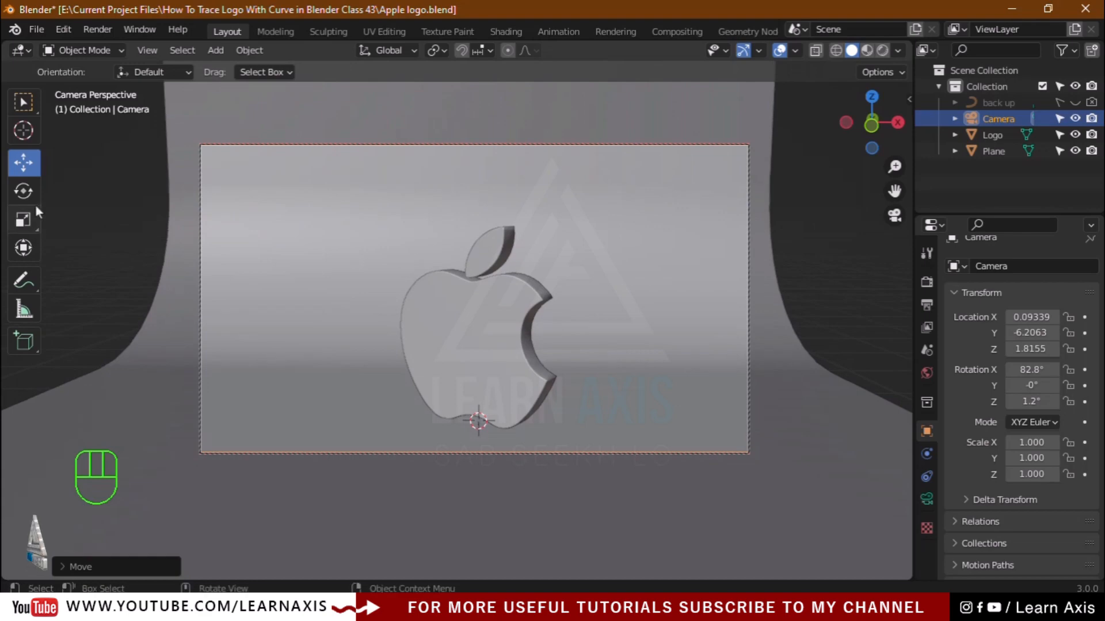
left_click_drag(894, 191, 898, 168)
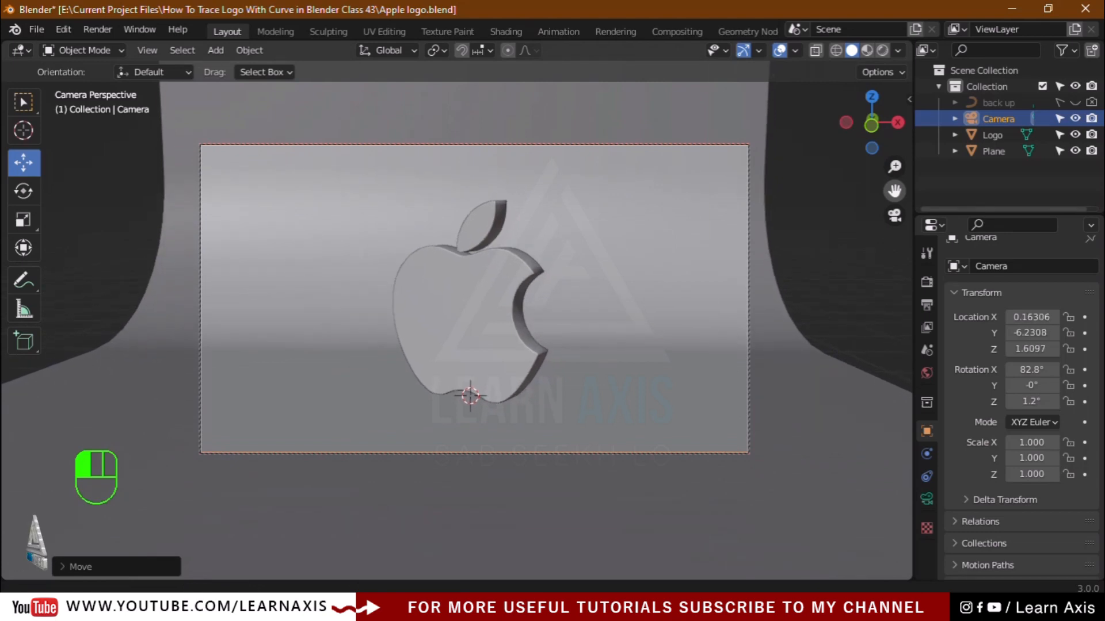
Step: Turn off locking the camera to the view and save the file
key("n")
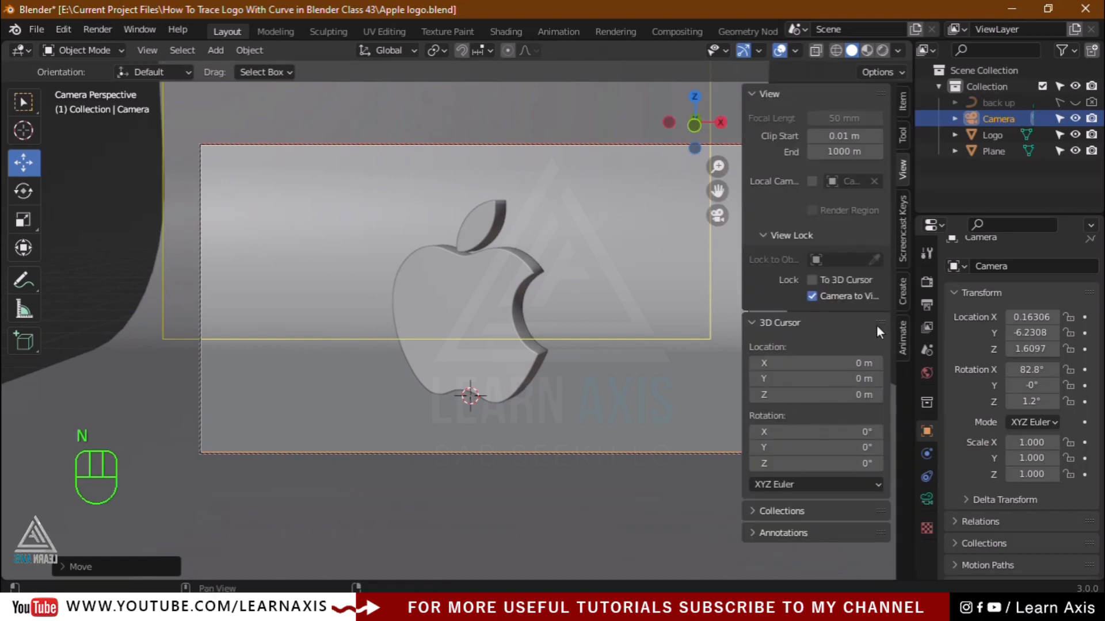
left_click(814, 296)
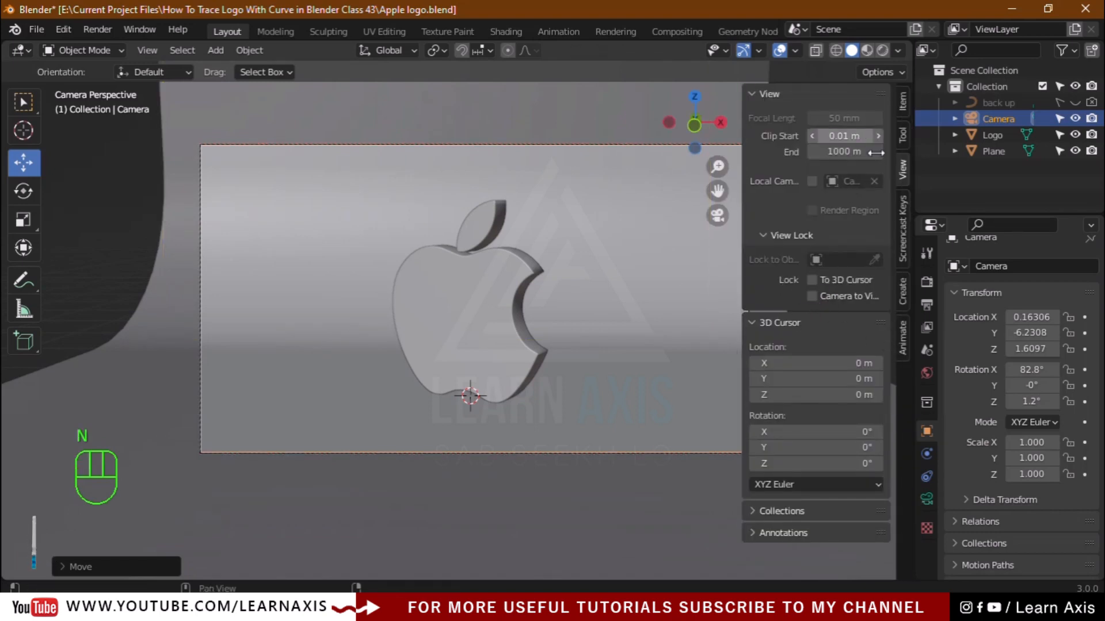
key("n")
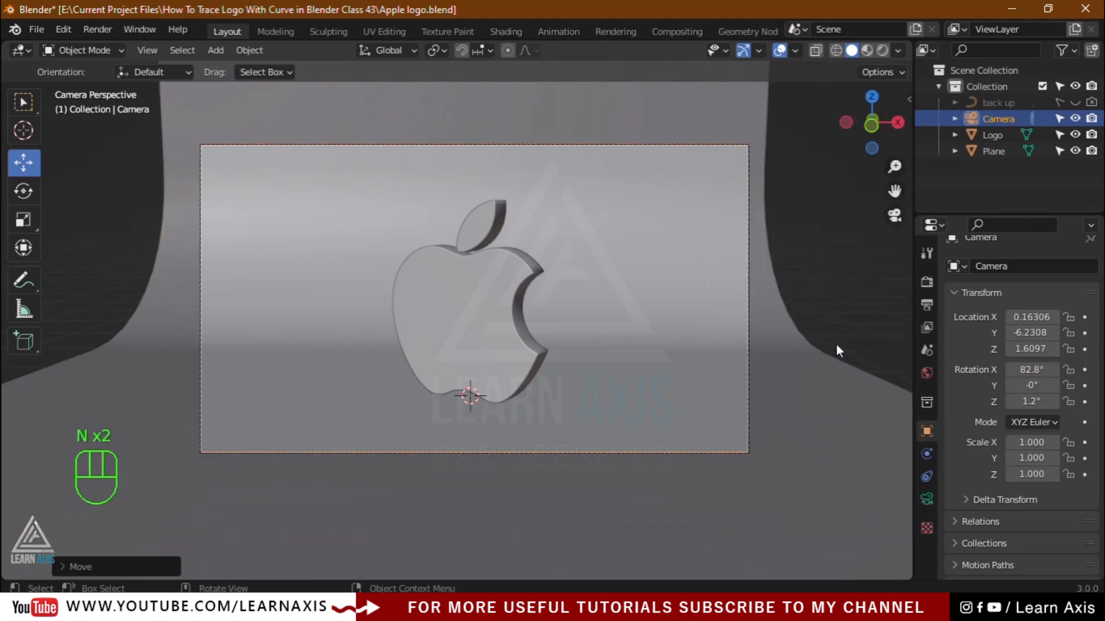
left_click(37, 29)
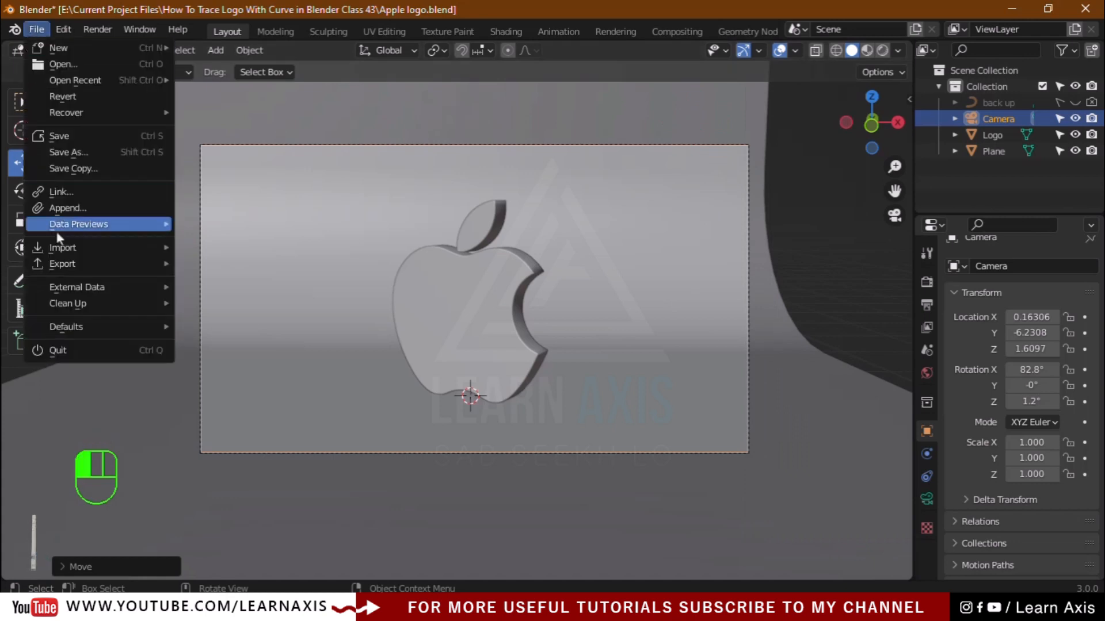
left_click(69, 137)
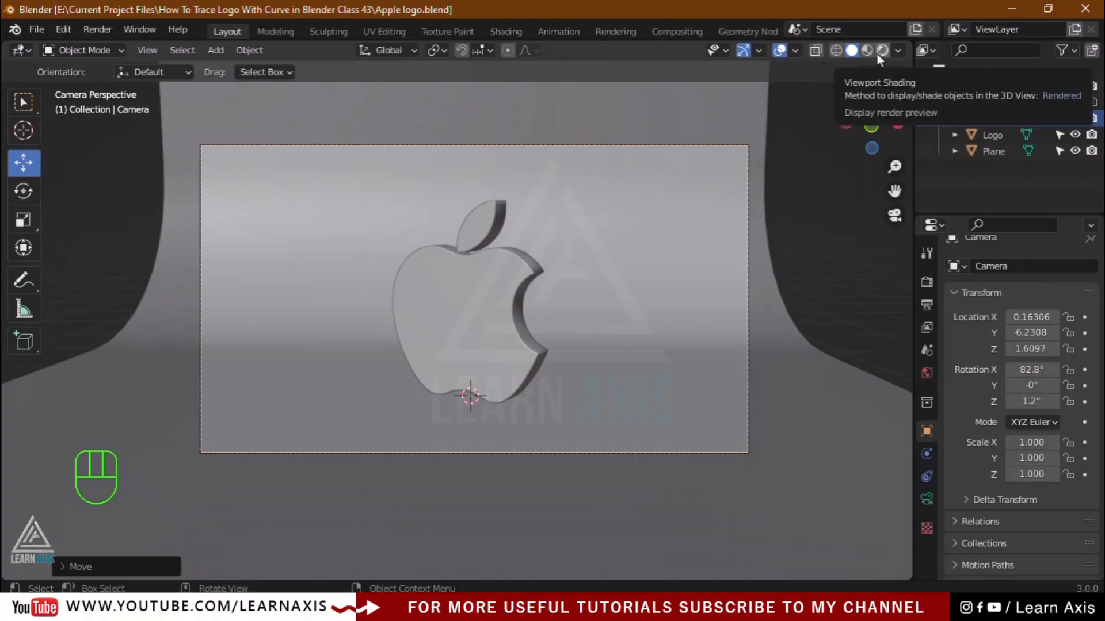
Step: Switch the viewport to rendered shading and turn off Scene World in its lighting options
left_click(879, 51)
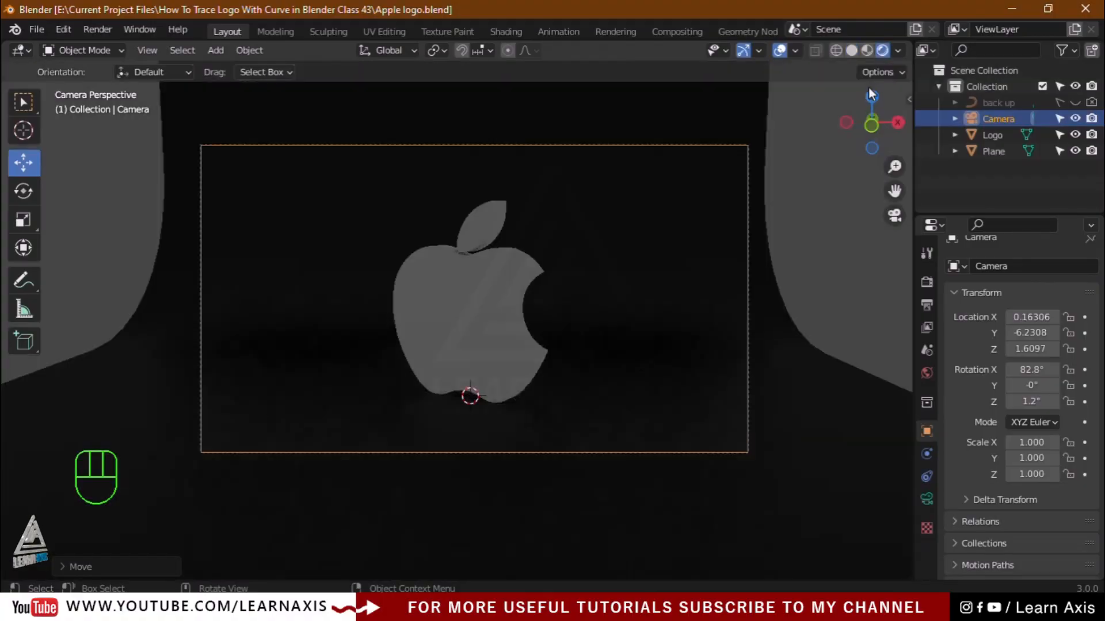
left_click(898, 52)
left_click(806, 148)
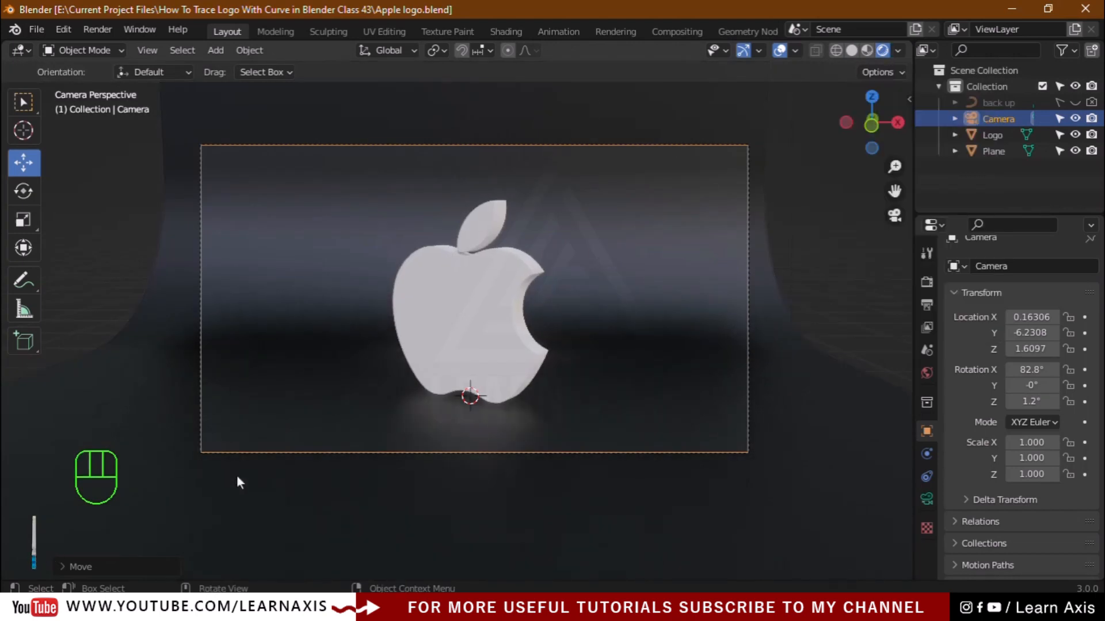
Step: Set the roughness of the backdrop Plane's material to 1.000
left_click(779, 411)
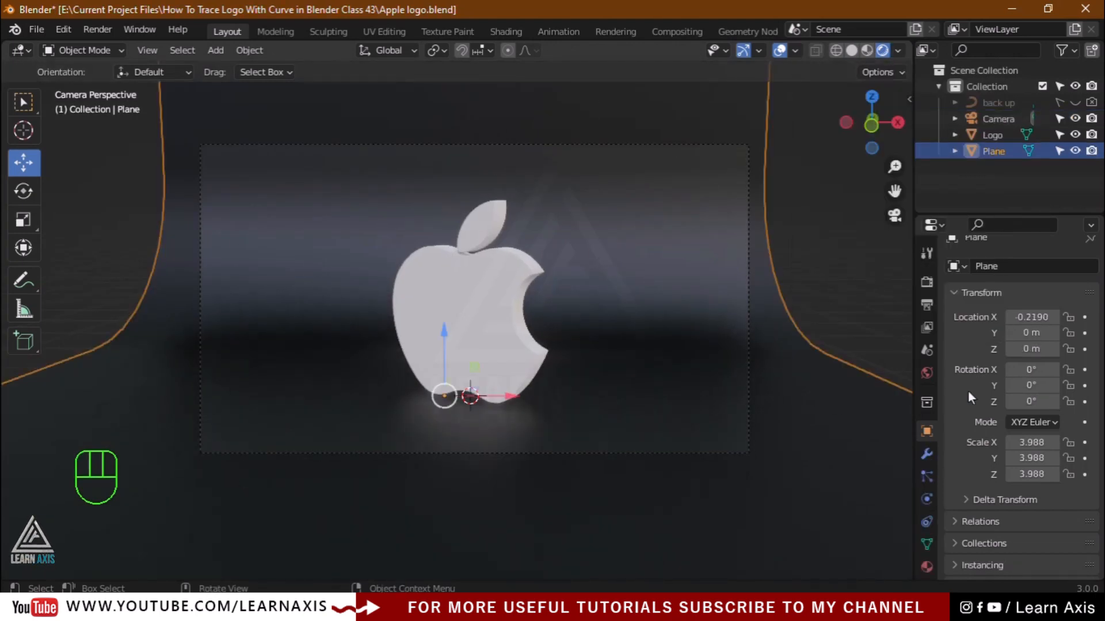
left_click(924, 568)
scroll(1010, 524, "down", 10)
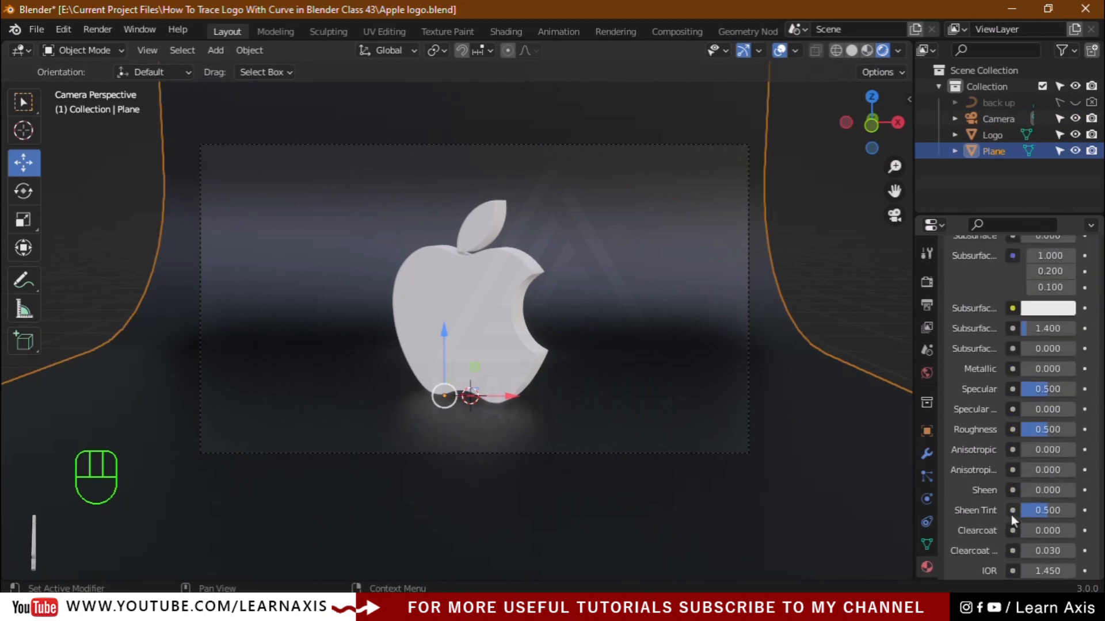
scroll(1011, 515, "down", 2)
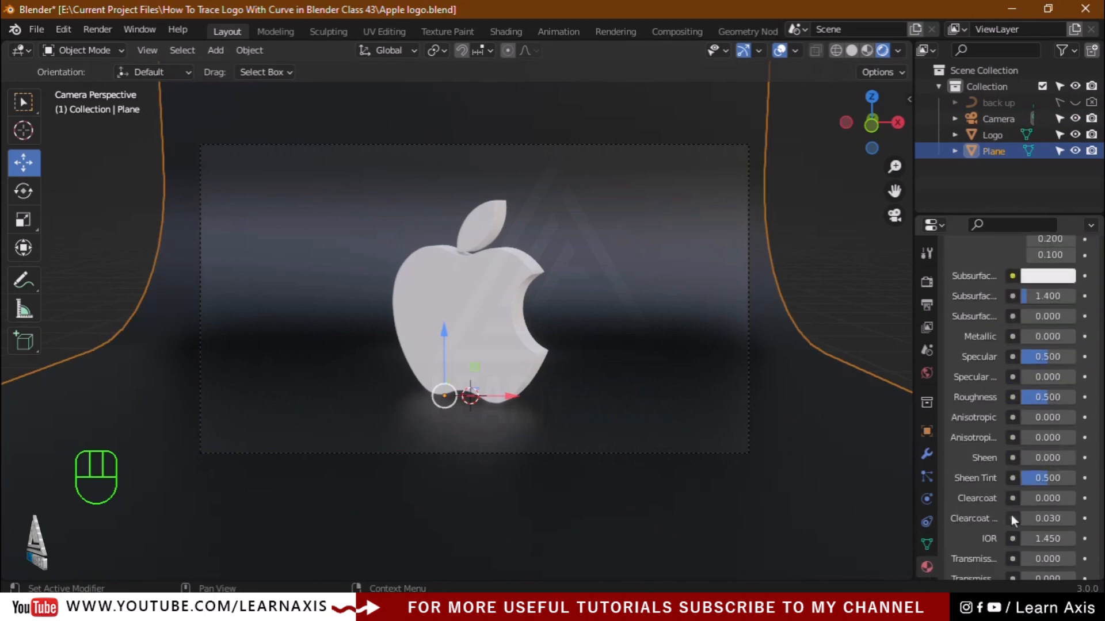
left_click(1047, 400)
left_click_drag(1047, 397, 893, 395)
scroll(1000, 403, "up", 5)
scroll(1007, 405, "up", 3)
scroll(1017, 413, "down", 8)
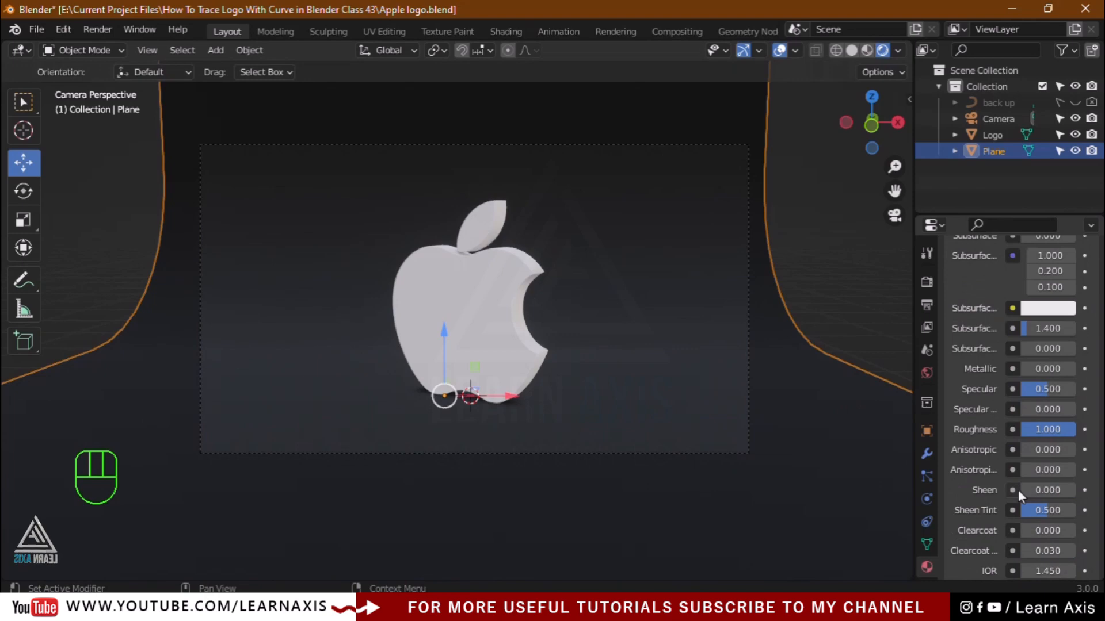
Step: Enter Edit Mode on the Logo and select the side face loops of the apple body and the leaf
key("alt+a")
left_click(502, 287)
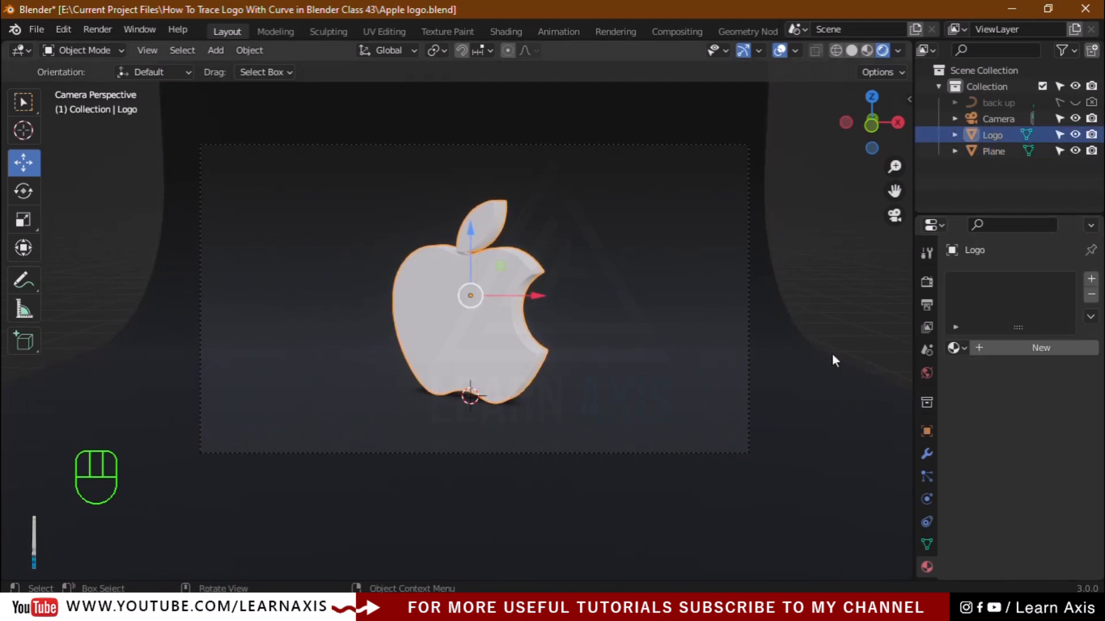
key("w")
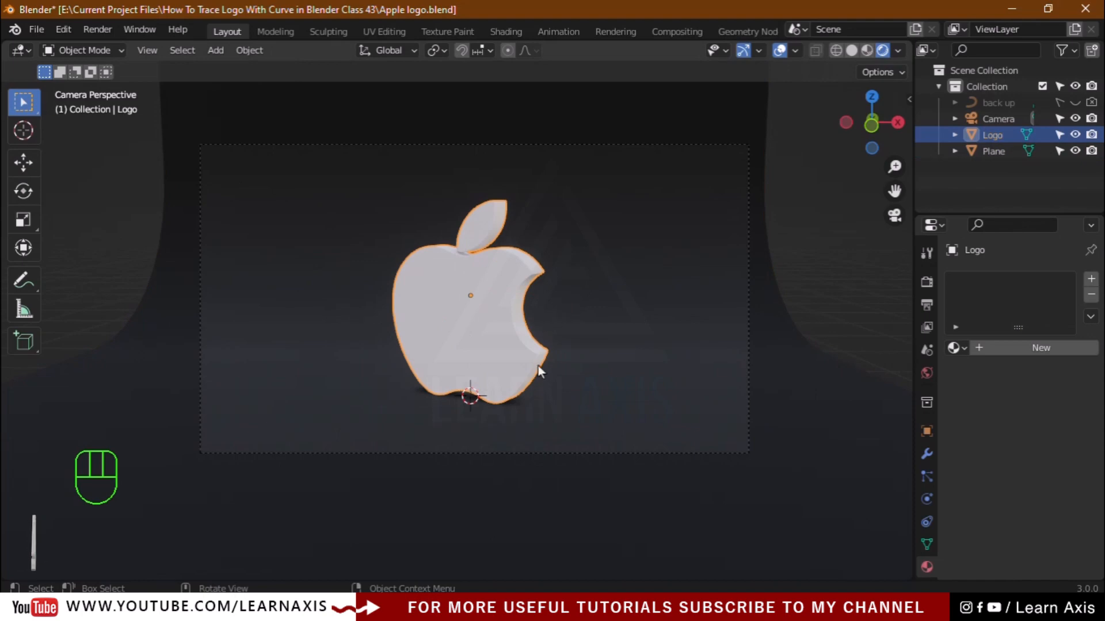
middle_click_drag(537, 366, 509, 379)
scroll(437, 362, "up", 4)
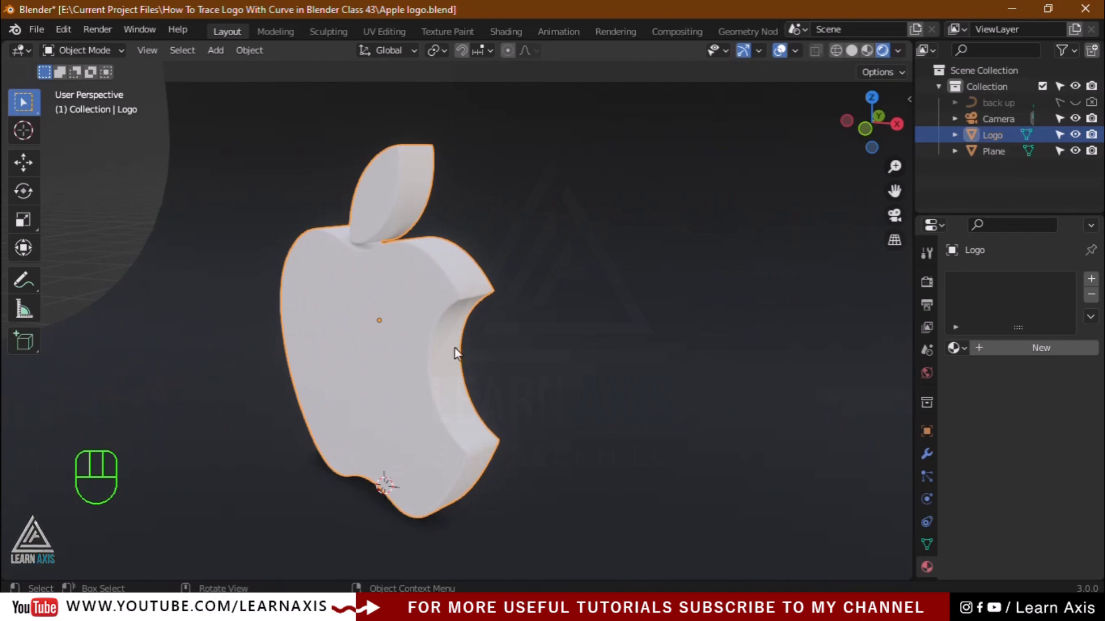
scroll(322, 361, "up", 2)
key("Tab")
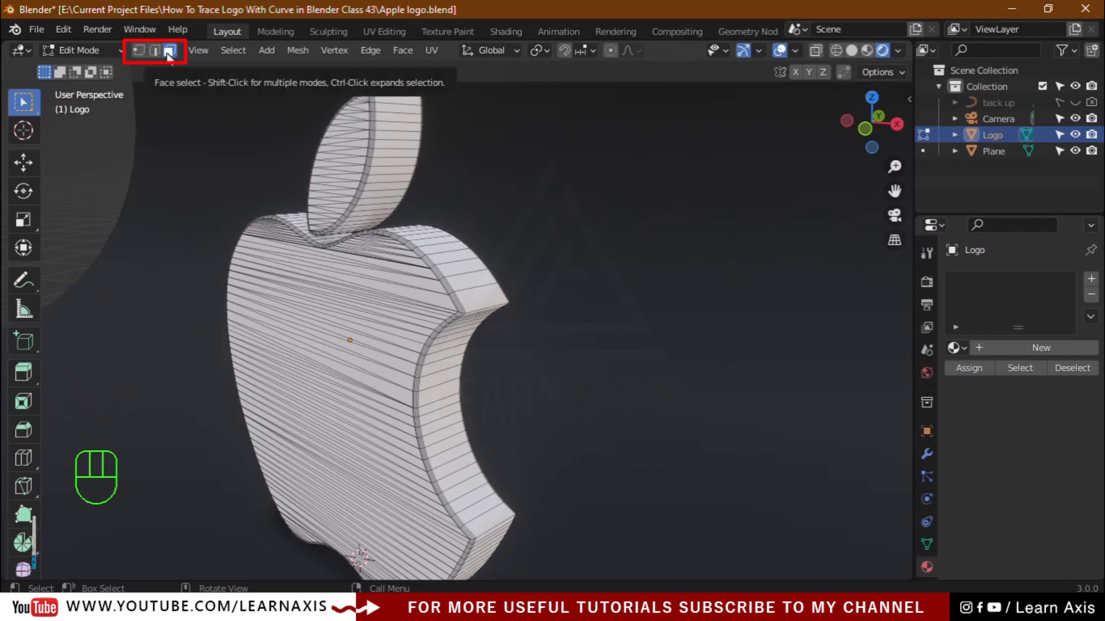
left_click(468, 280, "alt+shift")
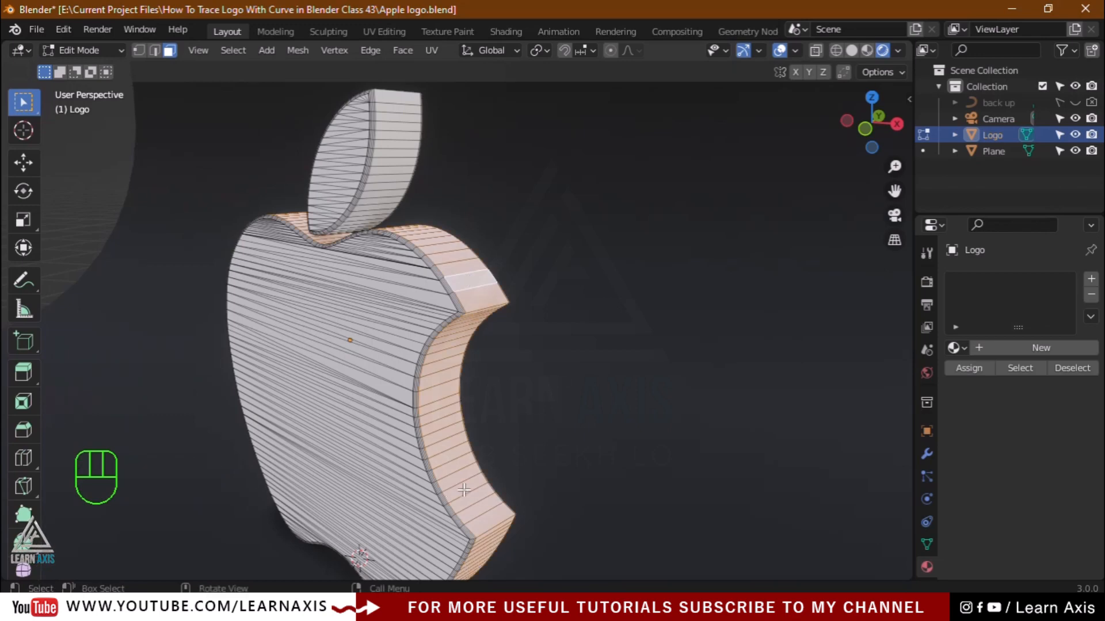
mouse_move(463, 490)
middle_mouse_down()
mouse_move(461, 333)
mouse_move(585, 481)
mouse_move(720, 498)
mouse_move(663, 528)
mouse_move(543, 525)
mouse_move(454, 496)
middle_mouse_up()
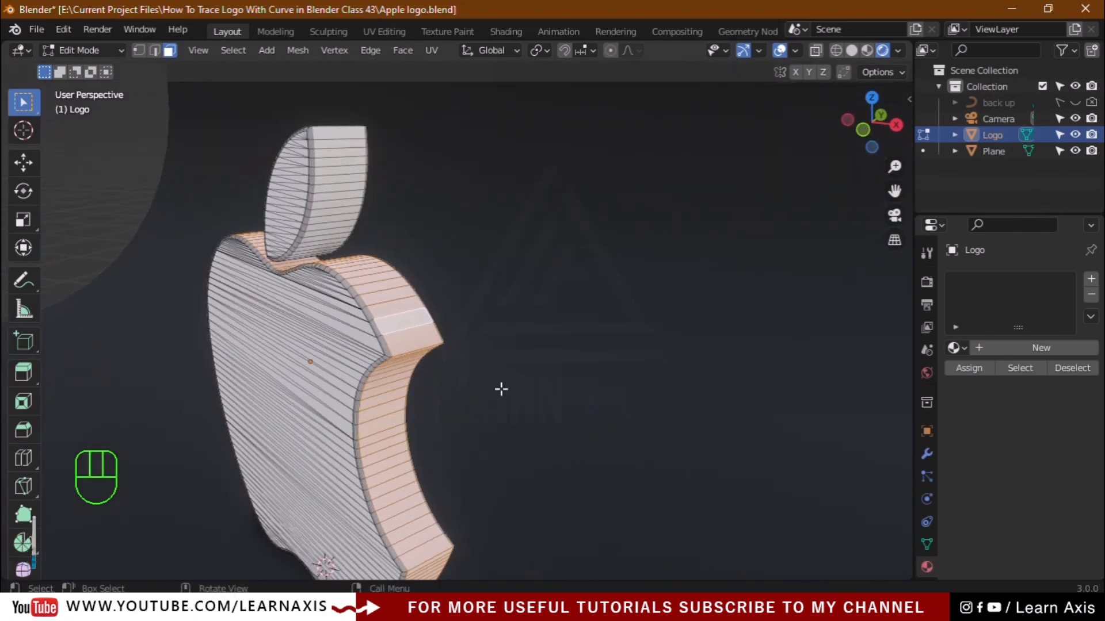
left_click(341, 175, "alt+shift")
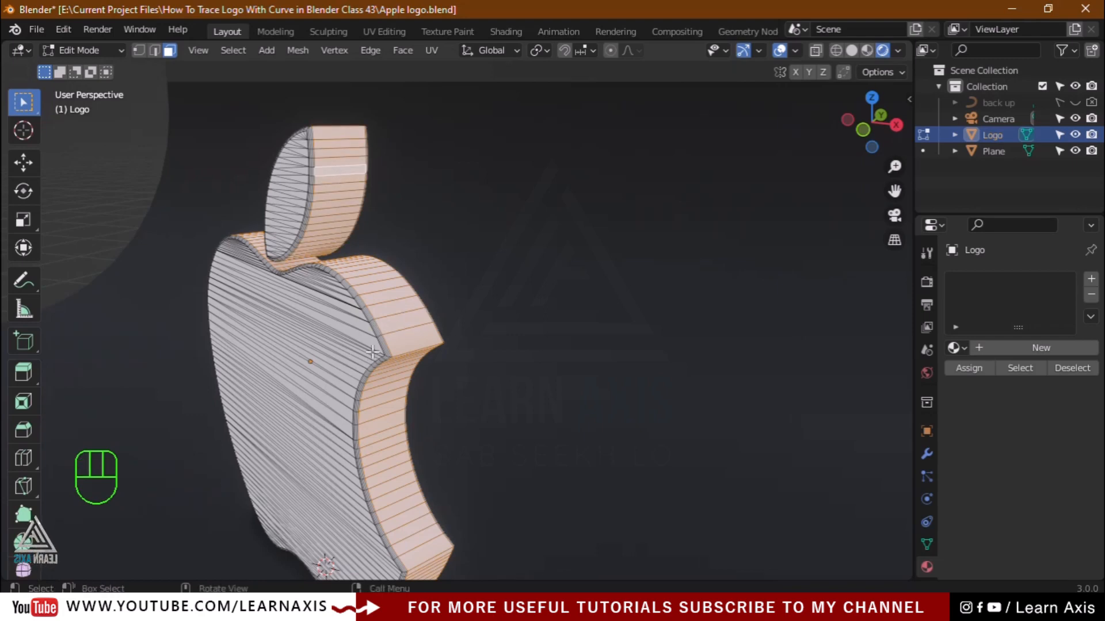
scroll(928, 459, "down", 1)
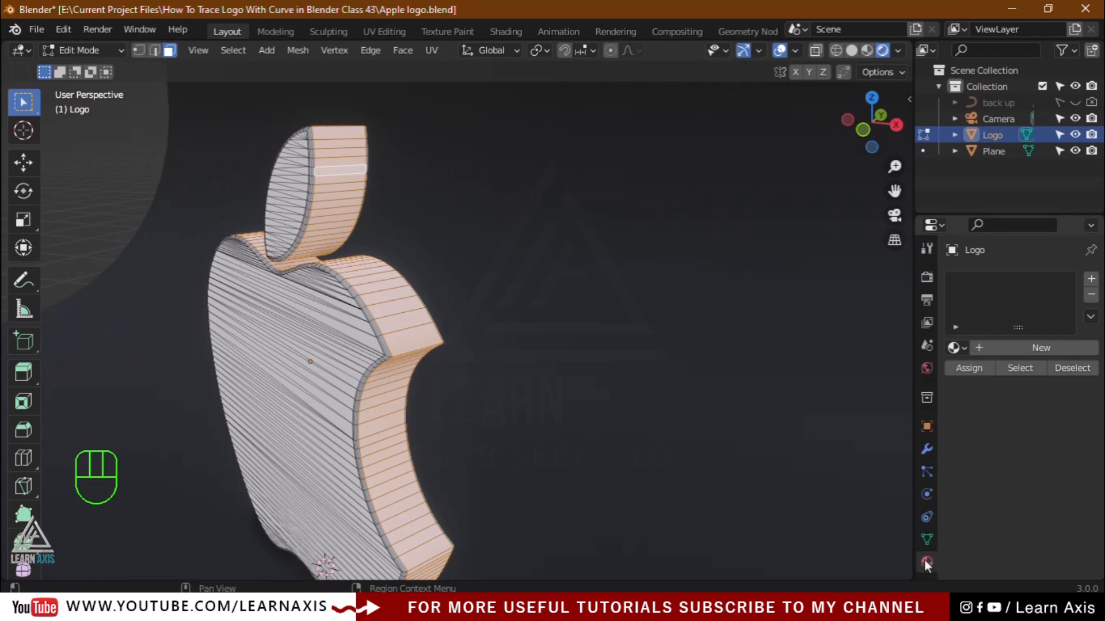
Step: Create a new material for the Logo, assign it to the selected side faces, and name it Side Materail
left_click(1051, 350)
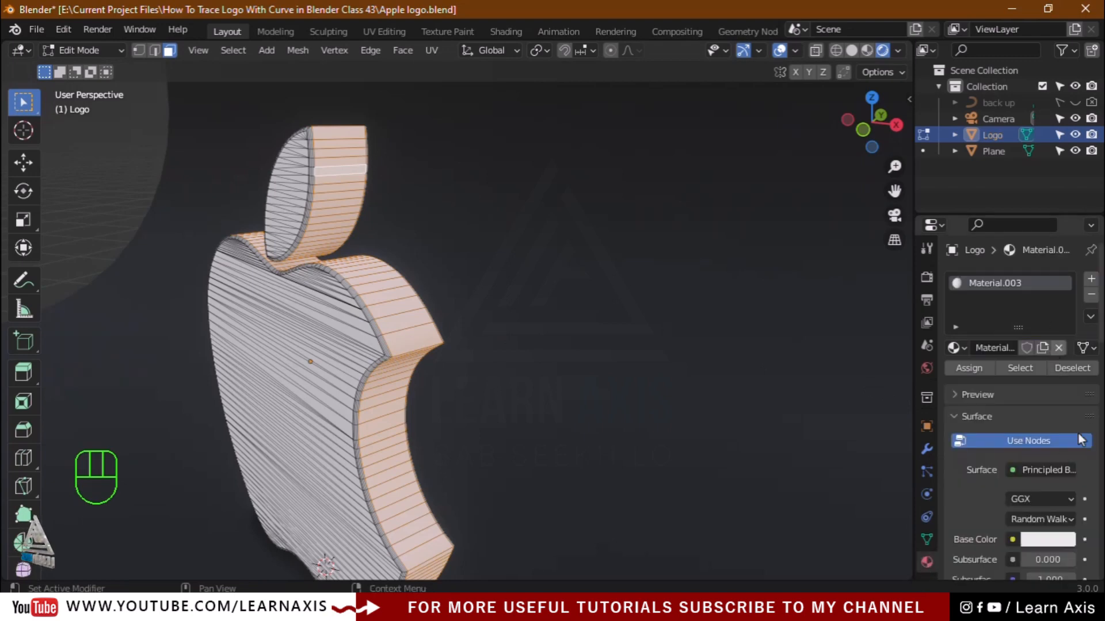
left_click(965, 371)
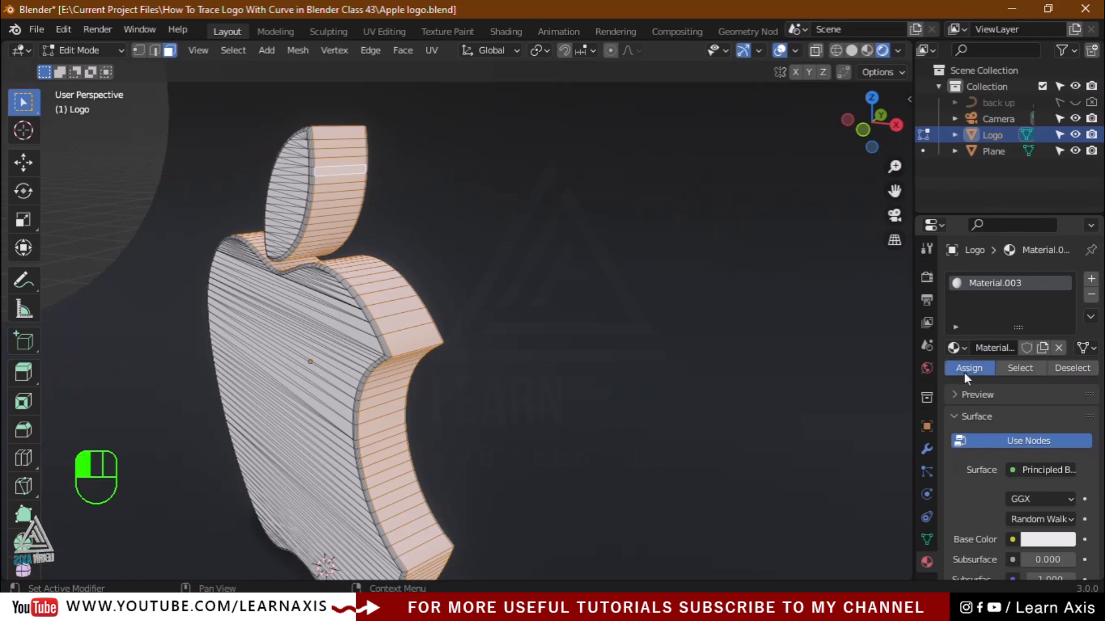
double_click(1001, 282)
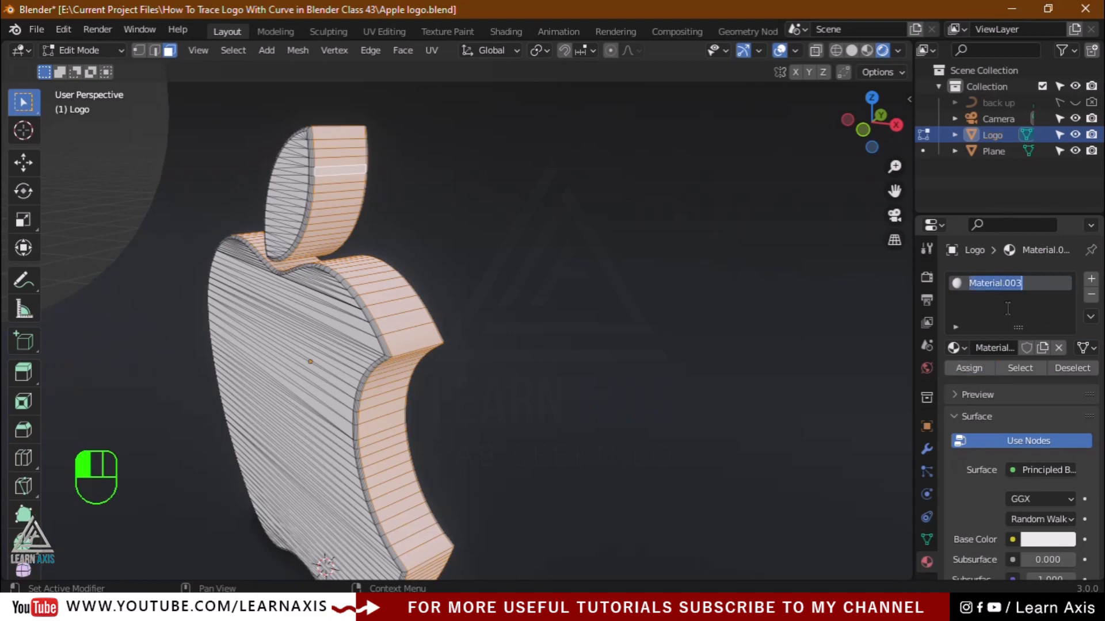
type("Side M")
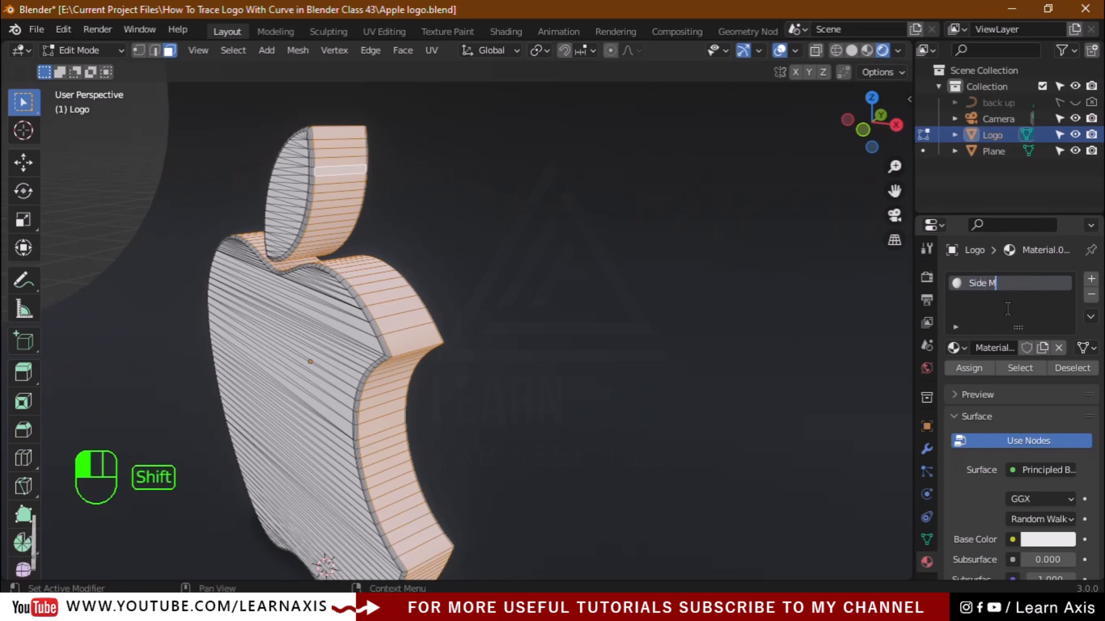
type("aterail")
key("Return")
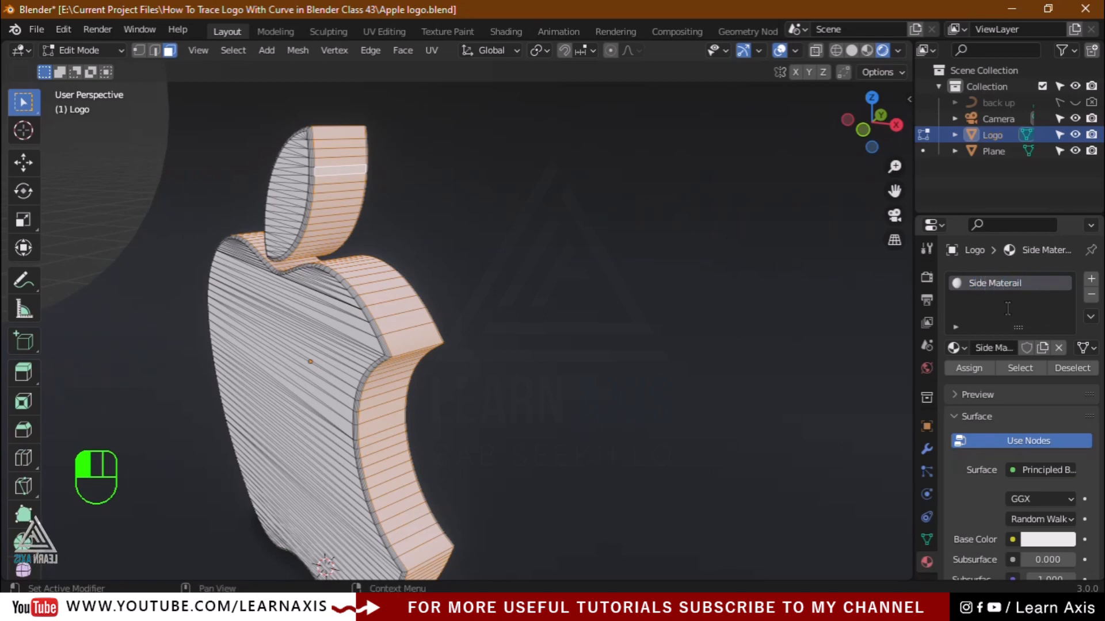
Step: Correct the material's name to Side Material and assign it to the selected side faces
double_click(1027, 284)
left_click(1035, 290)
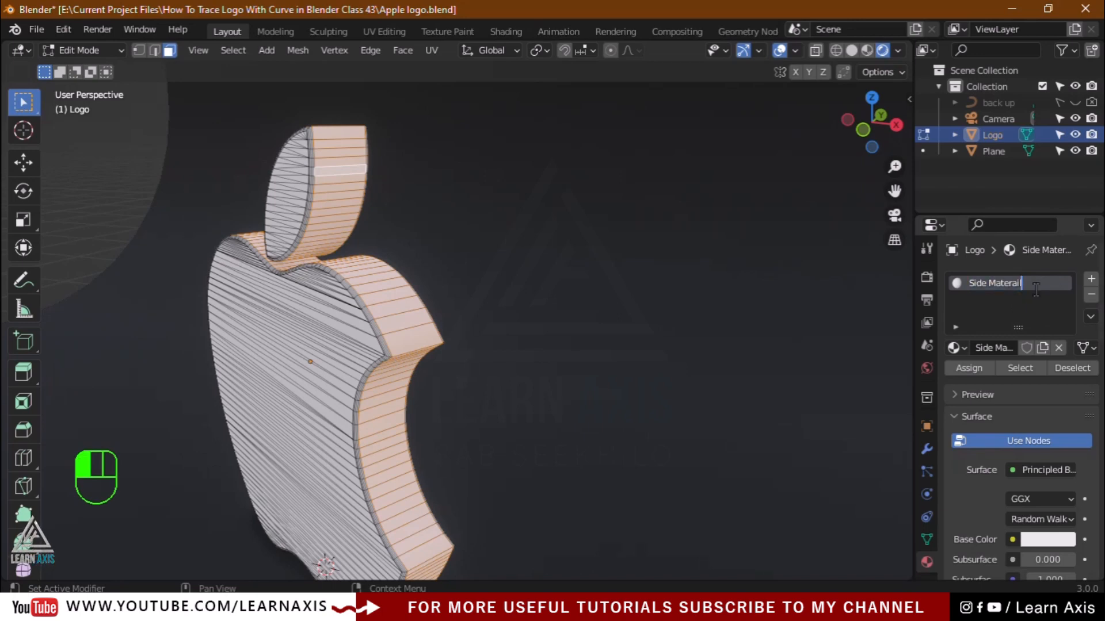
key("BackSpace")
key("BackSpace")
key("BackSpace")
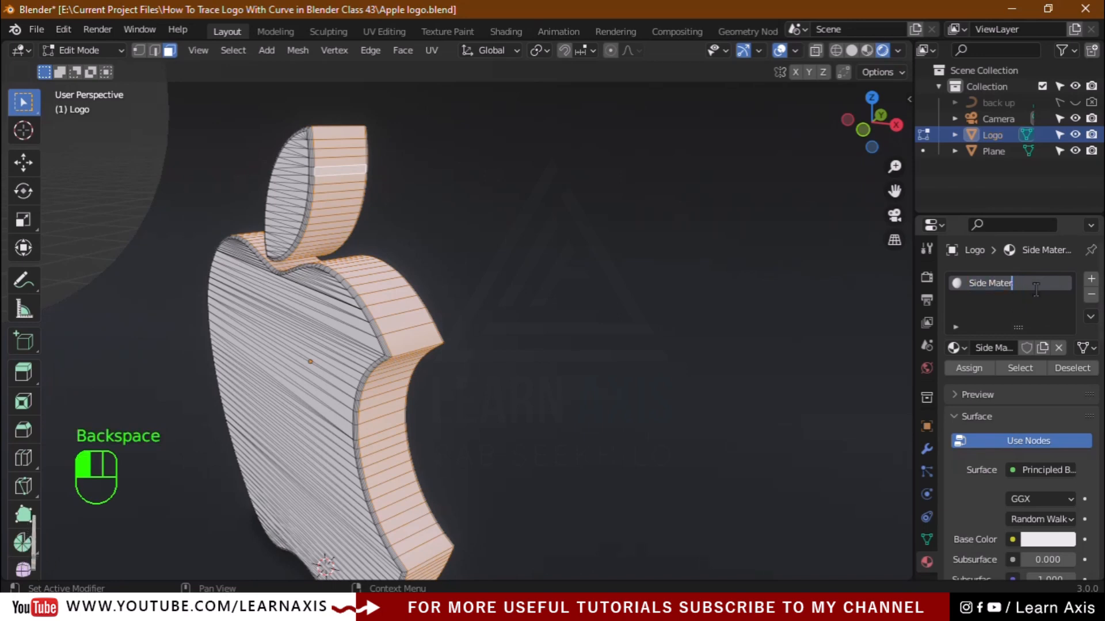
type("ial")
key("Return")
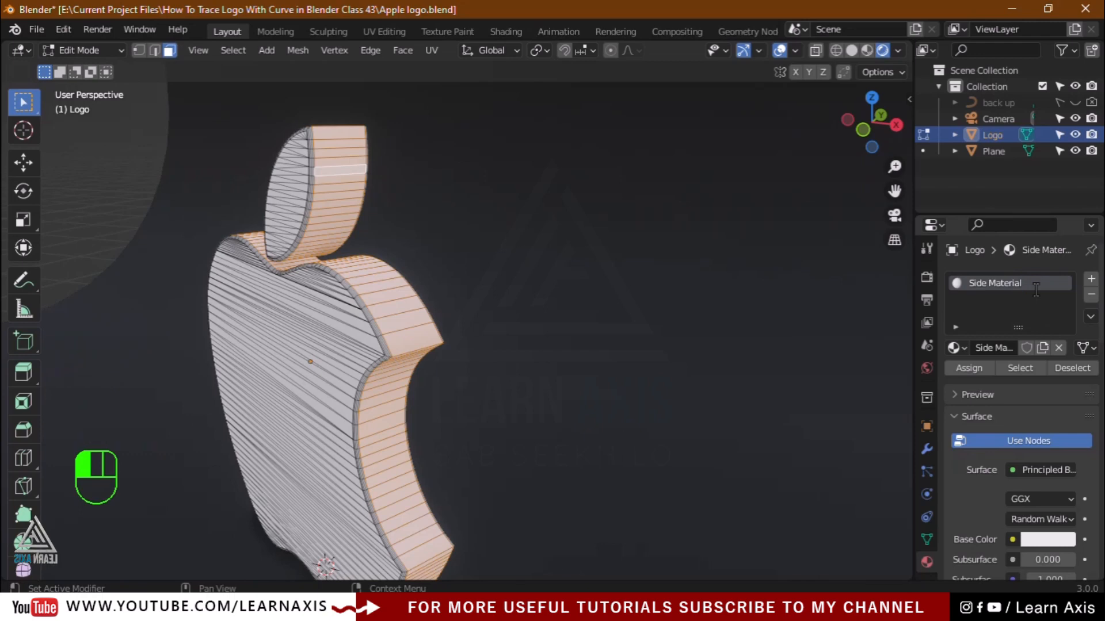
left_click(969, 370)
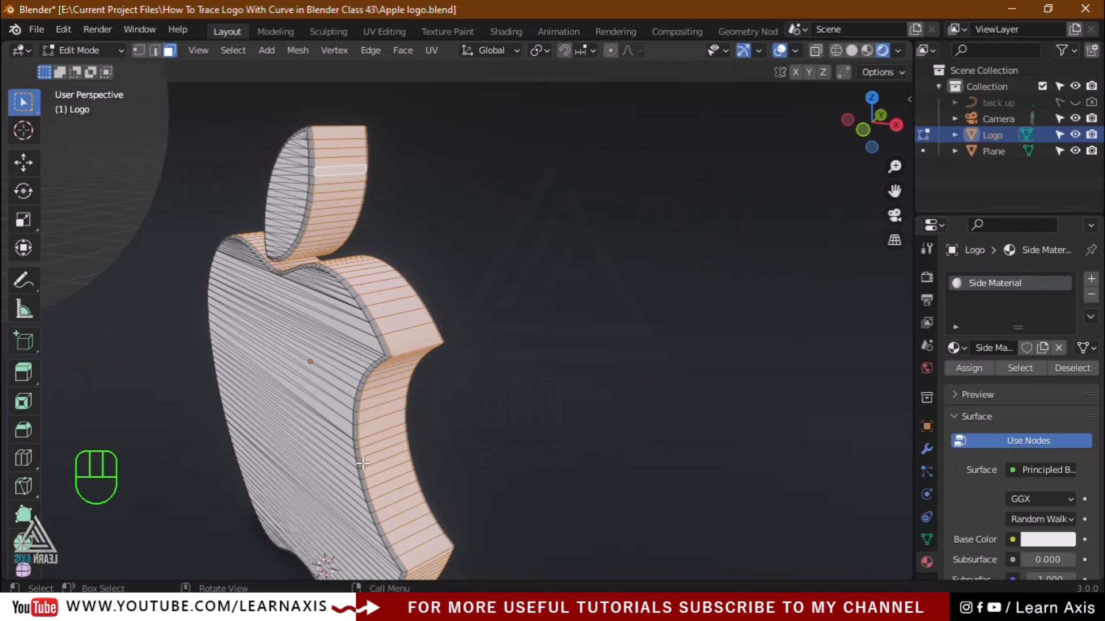
Step: Invert the face selection on the Logo and assign a new material in a second slot to the selected faces
left_click(237, 55)
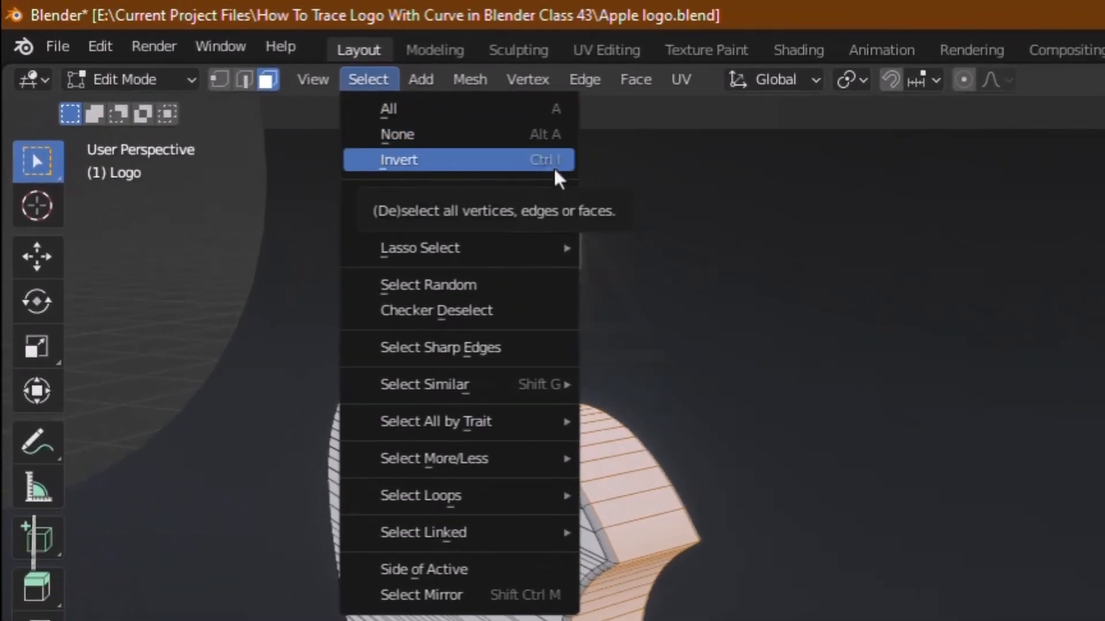
left_click(486, 178)
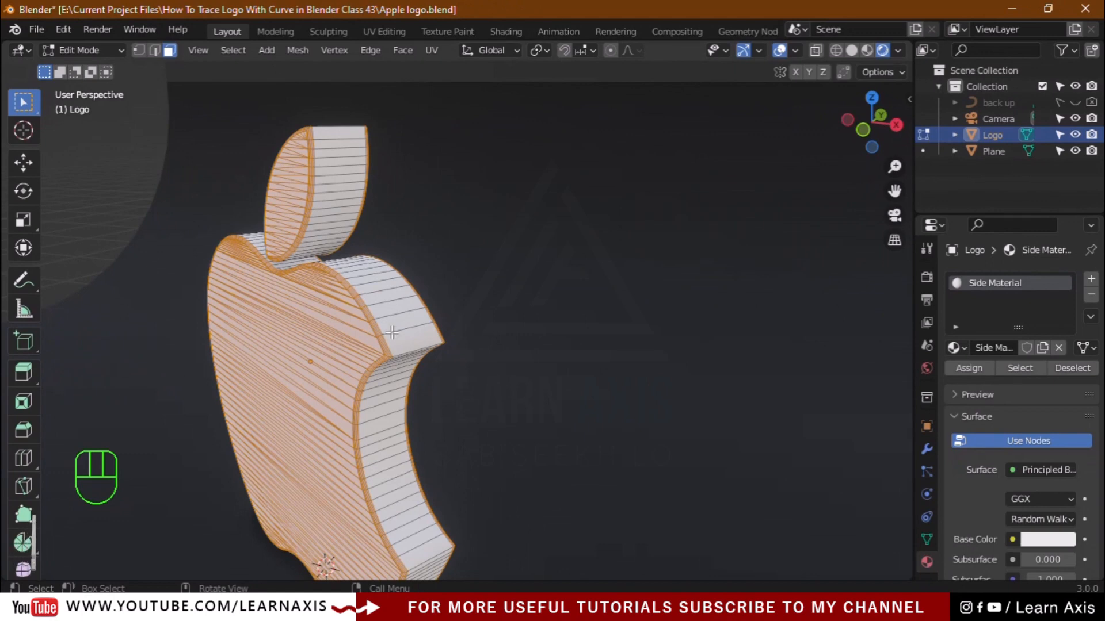
mouse_move(392, 332)
middle_mouse_down()
mouse_move(279, 357)
mouse_move(353, 359)
mouse_move(390, 325)
middle_mouse_up()
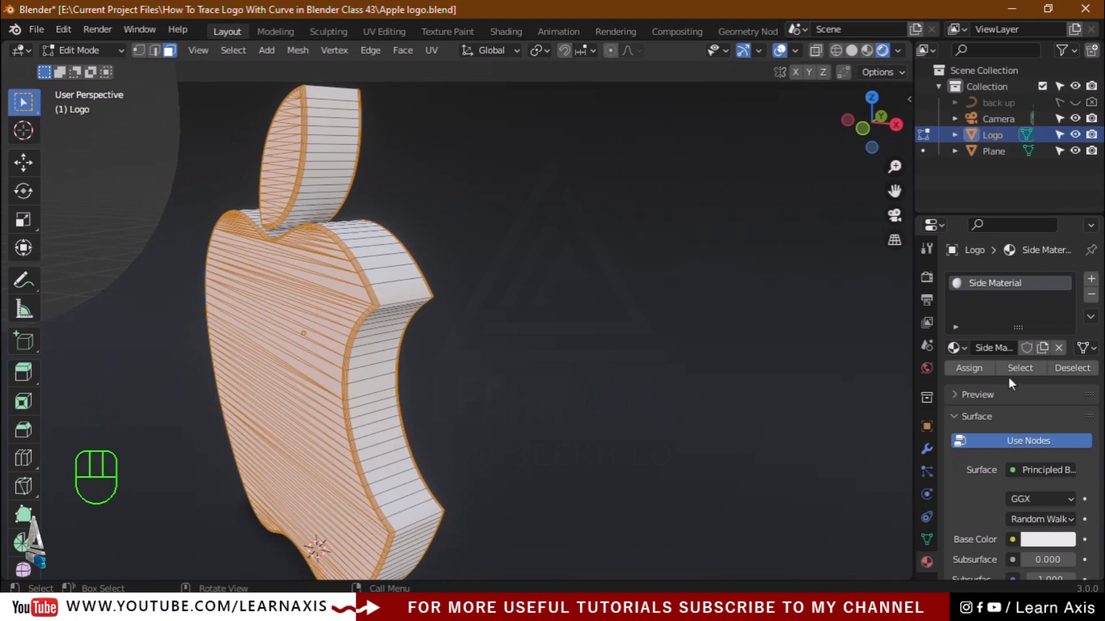
left_click(1090, 282)
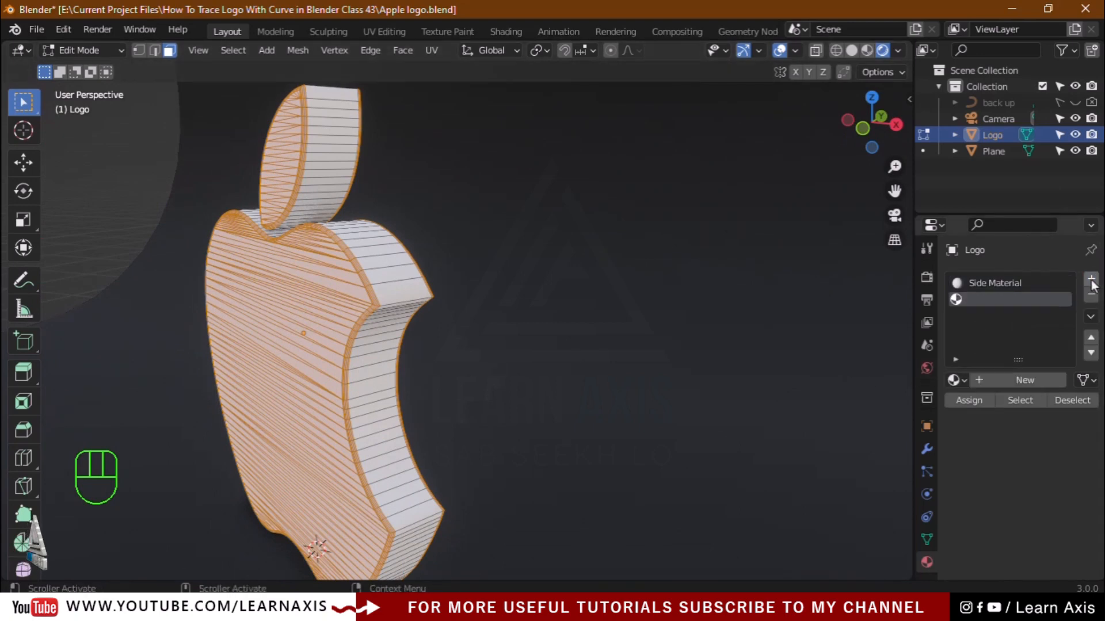
left_click(1009, 381)
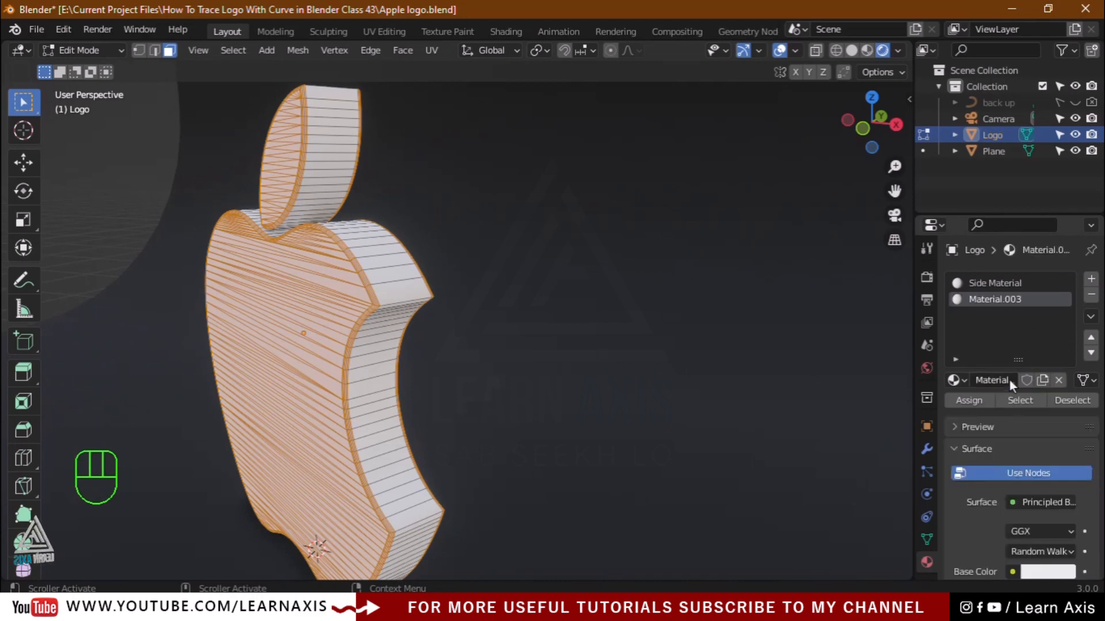
left_click(968, 401)
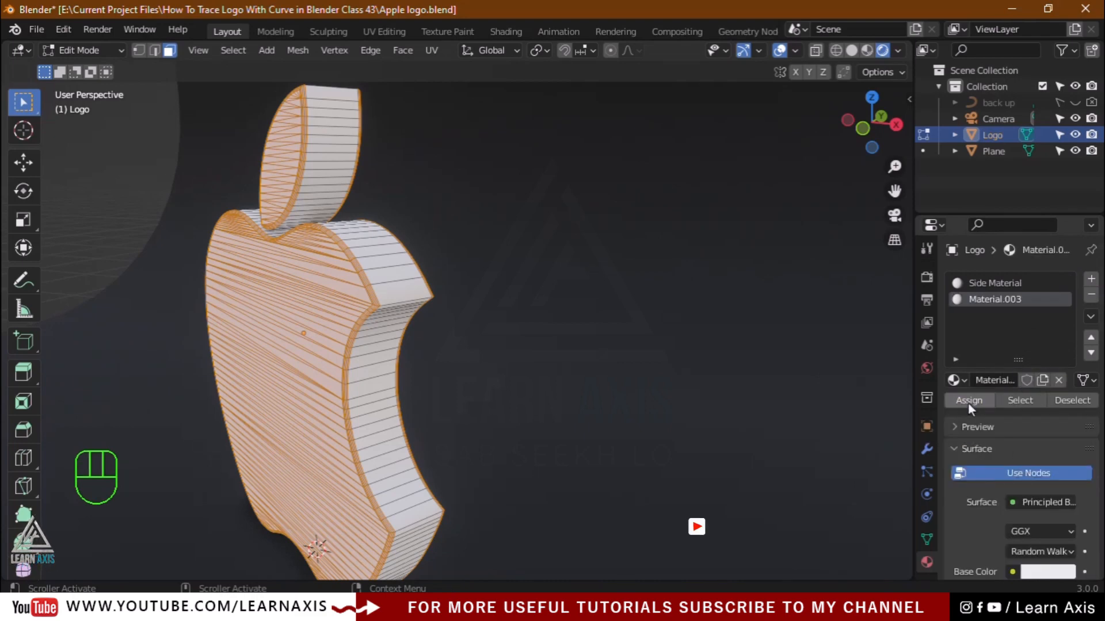
Step: Rename the Logo's new second material Front and back, leave Edit Mode and switch to the camera view
double_click(987, 302)
key("shift")
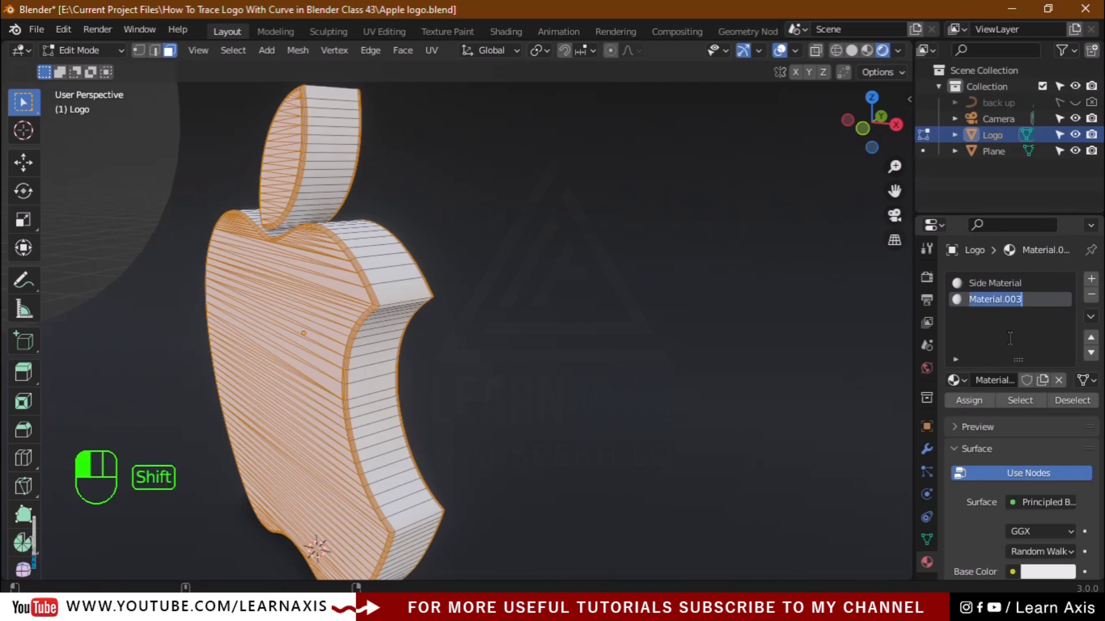
type("Front and back")
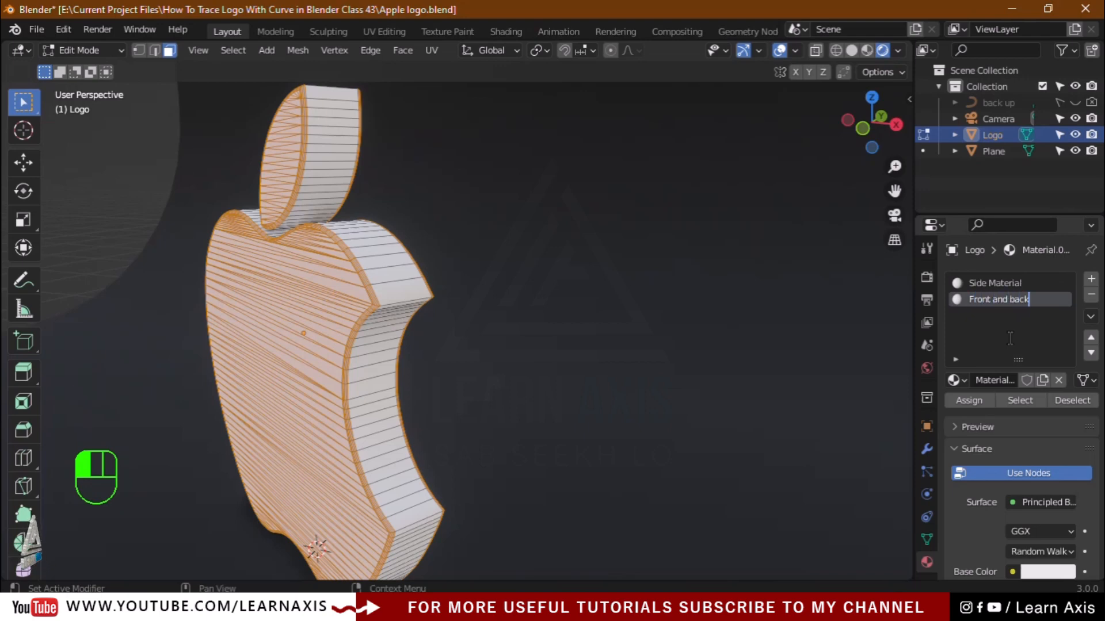
key("Return")
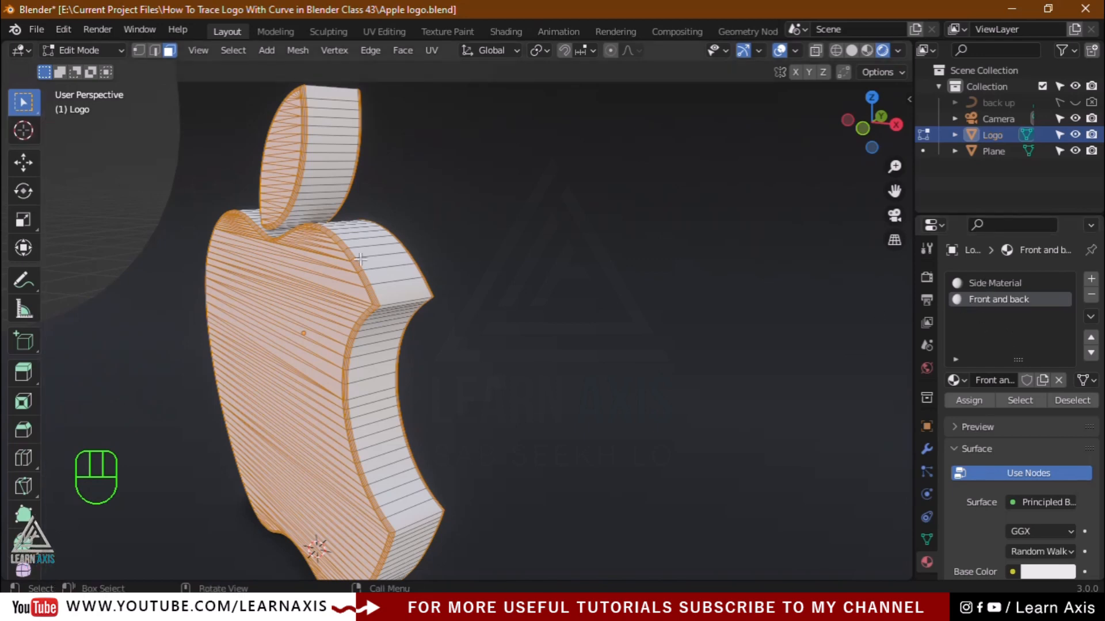
key("Tab")
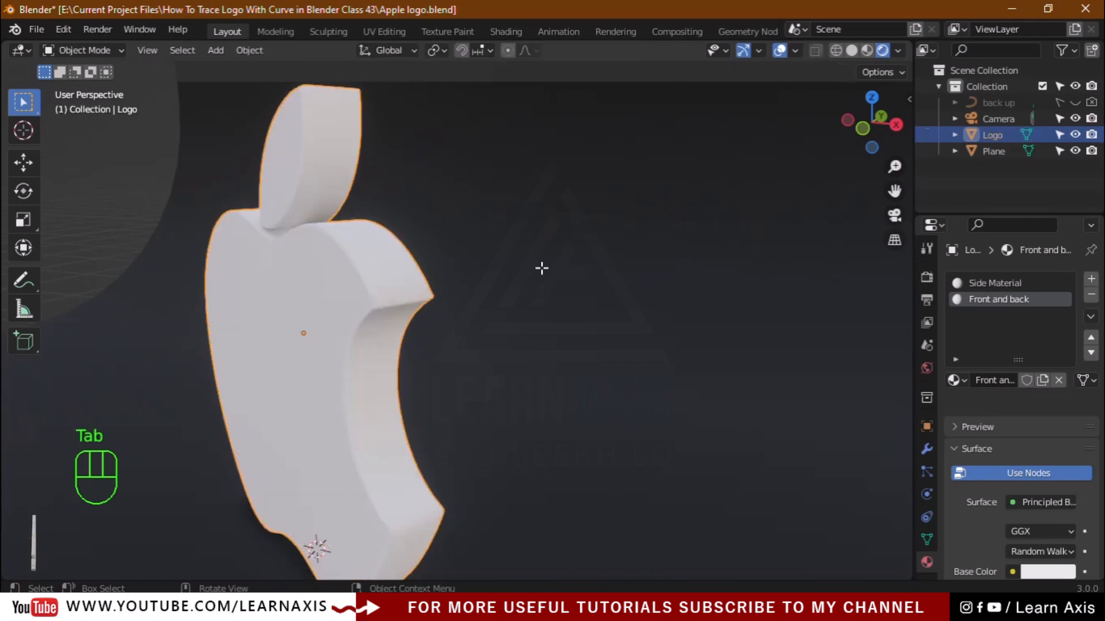
scroll(383, 327, "down", 6)
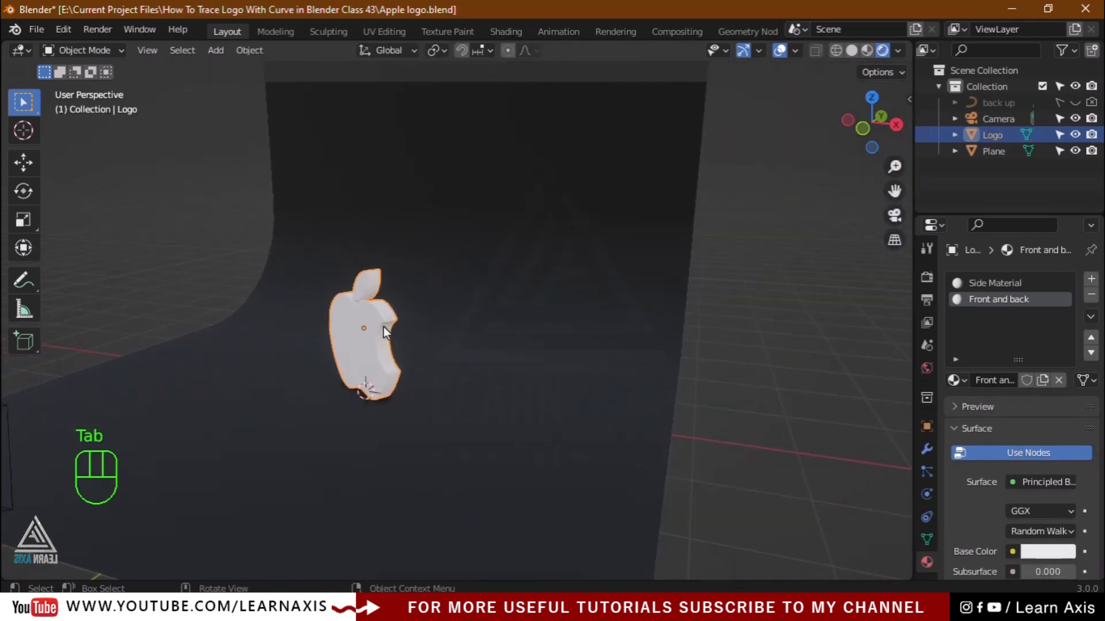
key("KP_0")
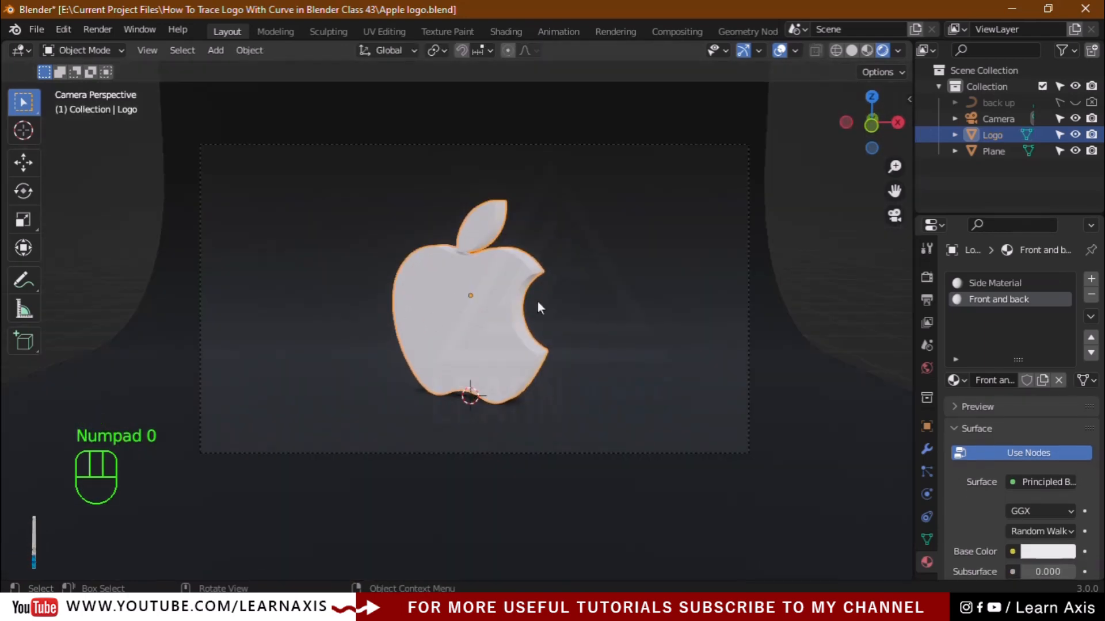
Step: Set the Front and back material's Metallic to 1.000 and its Roughness to about 0.123
left_click(992, 283)
left_click(993, 302)
left_click(997, 284)
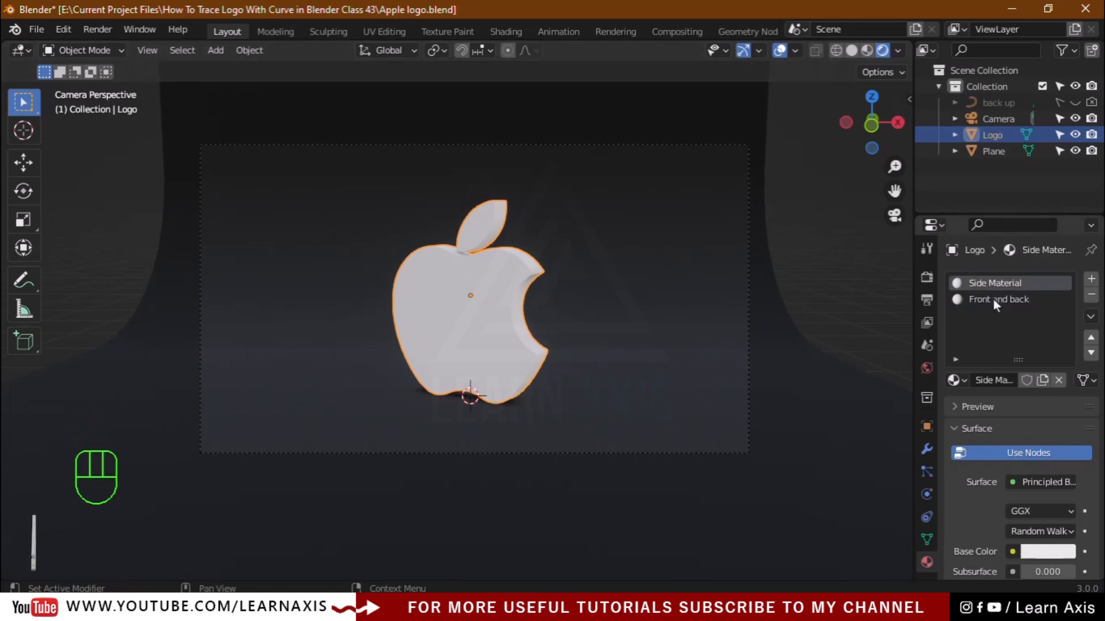
left_click(993, 299)
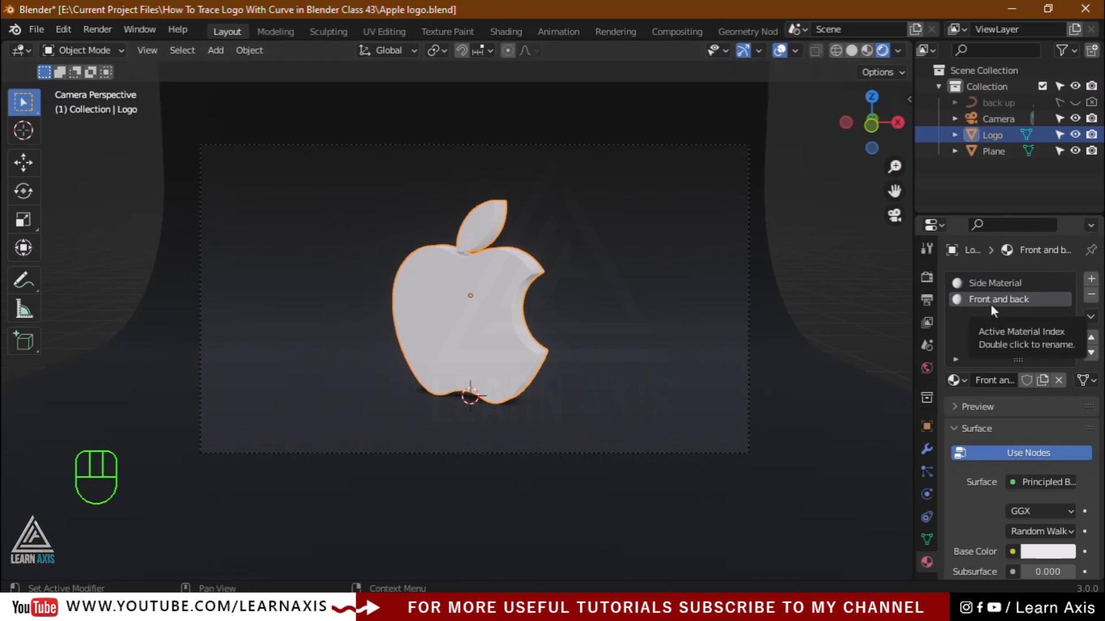
scroll(991, 524, "down", 8)
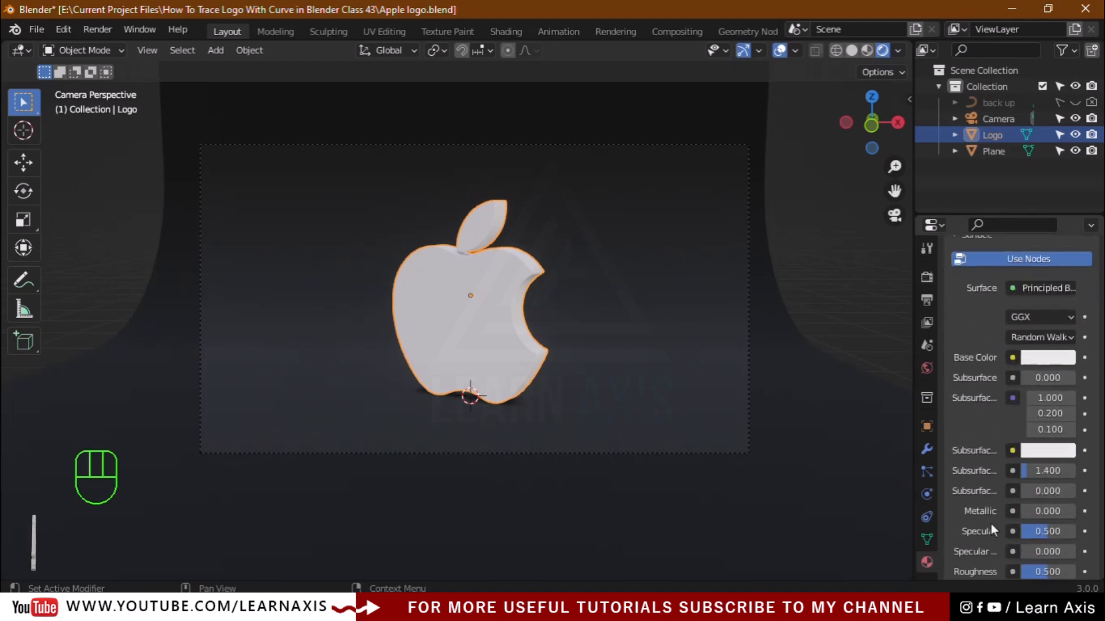
scroll(1027, 455, "down", 5)
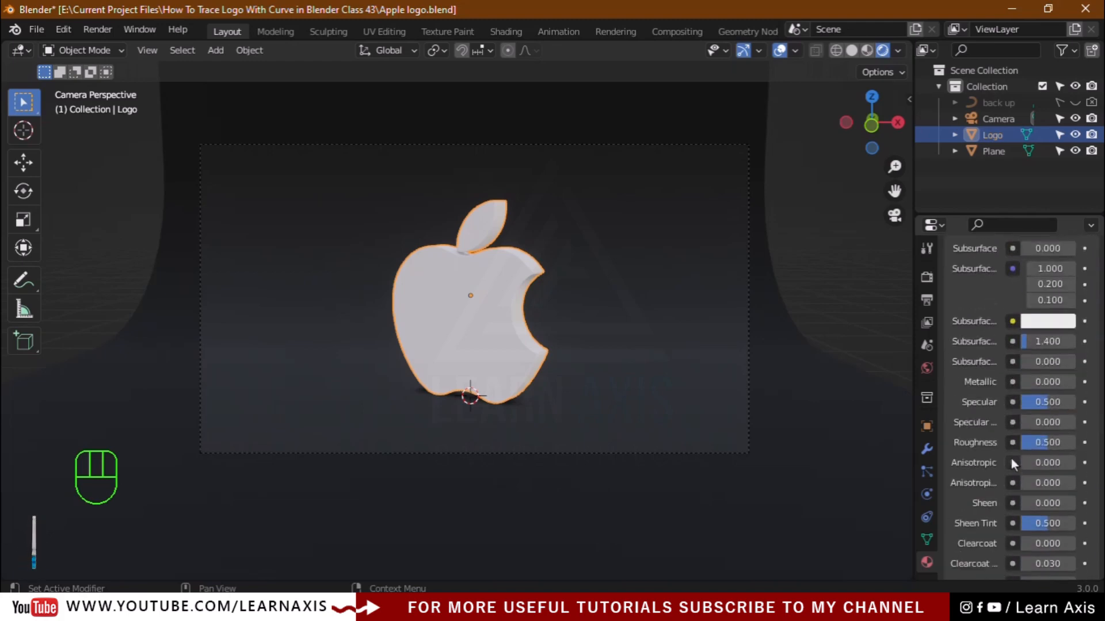
left_click_drag(1044, 444, 1026, 444)
scroll(1015, 454, "up", 7)
left_click_drag(1031, 543, 1086, 543)
scroll(962, 499, "down", 5)
scroll(962, 499, "down", 5)
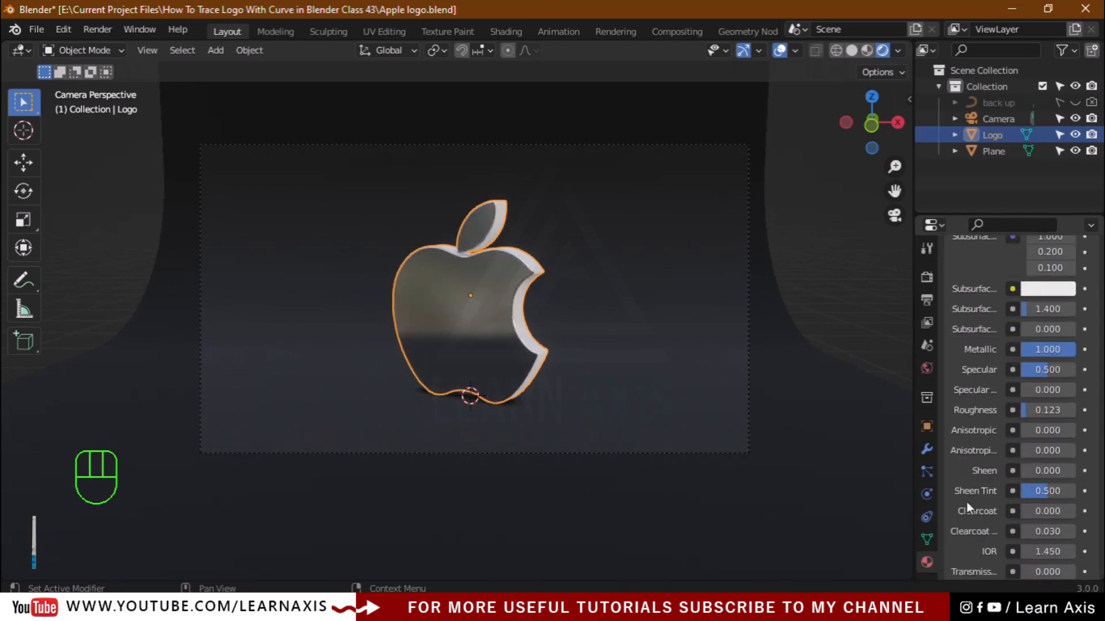
Step: Set the Roughness of the Front and back material to 0.1
left_click(1049, 411)
type("0")
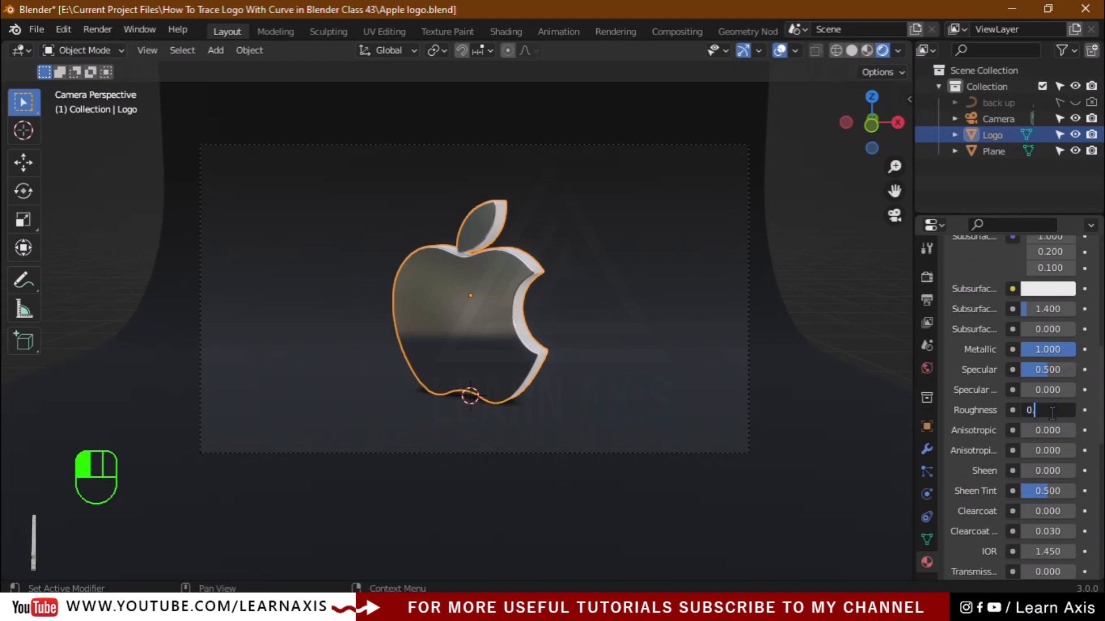
type(".1")
key("Return")
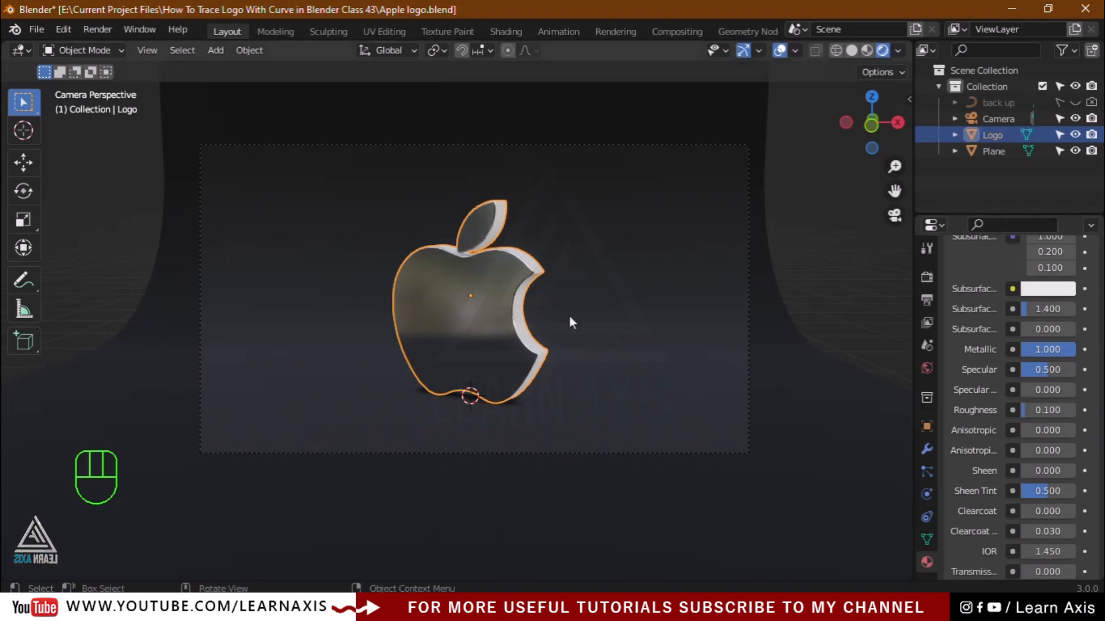
Step: Darken the base color of the Front and back material to a dark neutral grey
scroll(1020, 373, "up", 10)
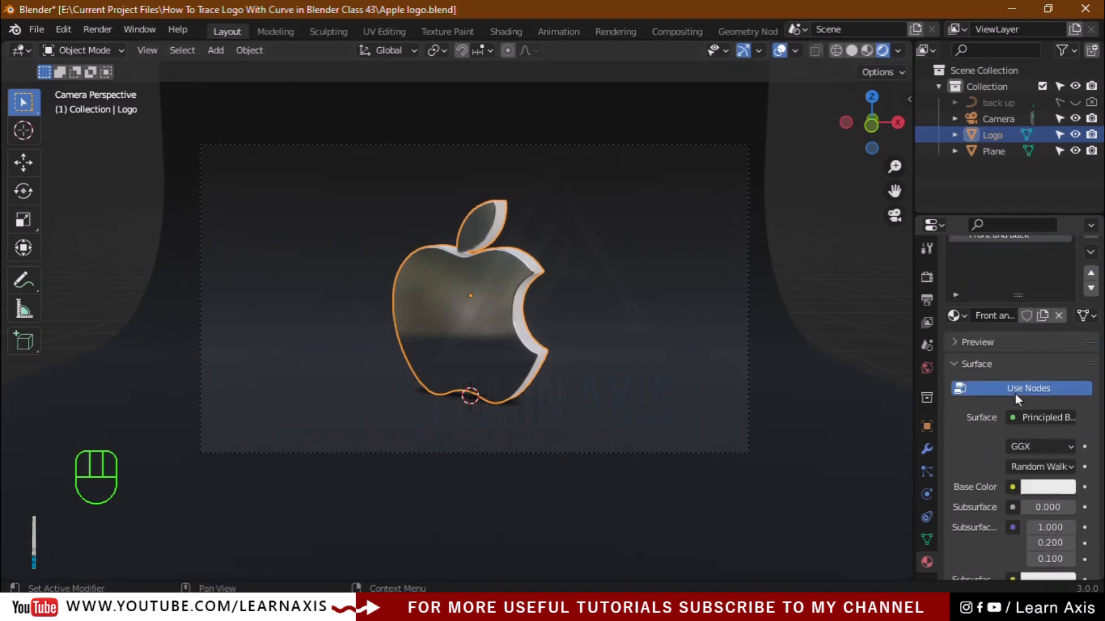
left_click(1053, 487)
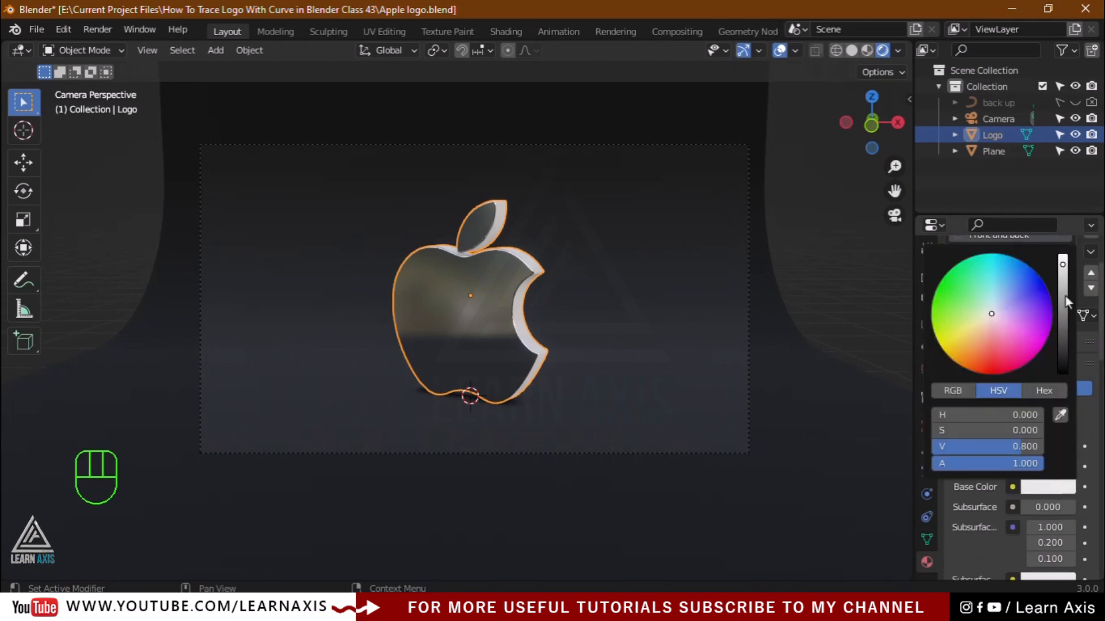
left_click_drag(1064, 296, 1062, 323)
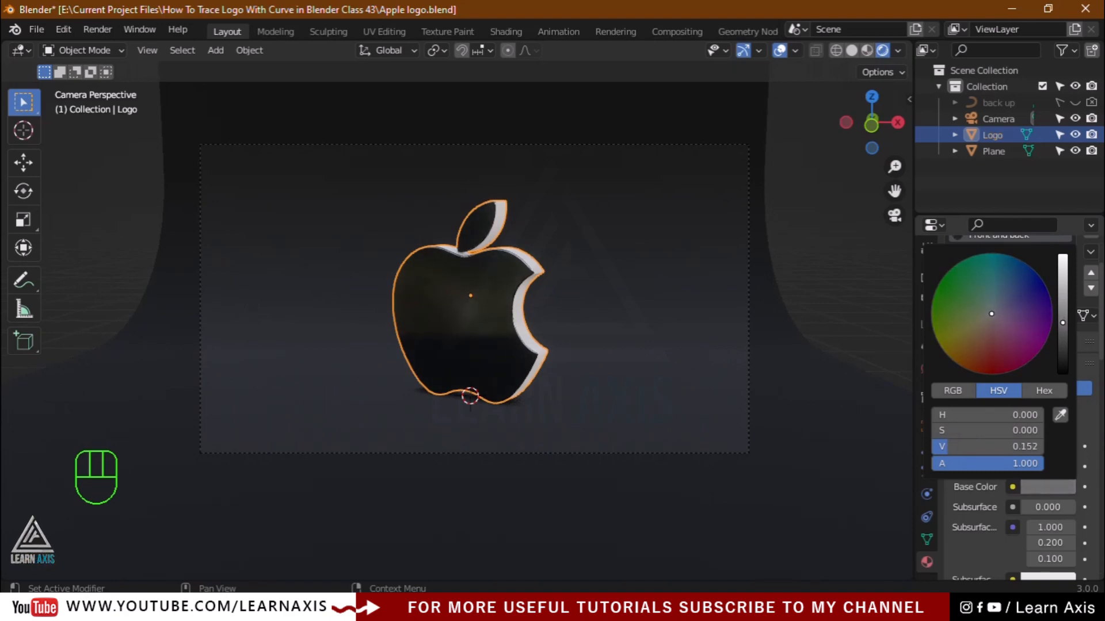
left_click_drag(1063, 323, 918, 310)
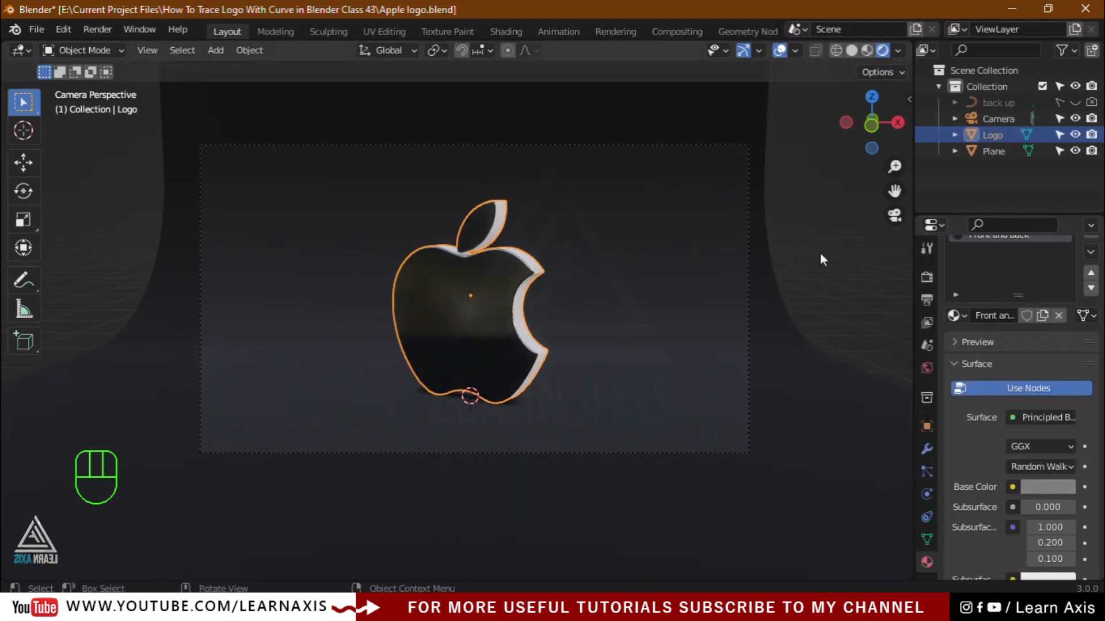
Step: Deselect the Logo and examine its front face and side edges up close
left_click(819, 253)
scroll(555, 341, "up", 2)
scroll(552, 343, "up", 4)
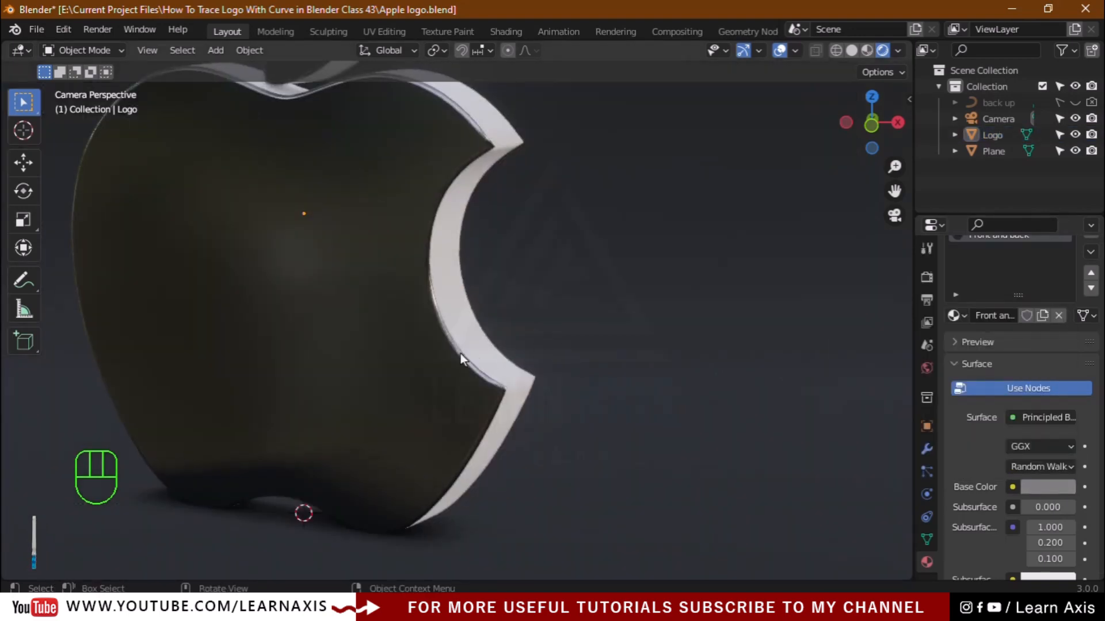
scroll(461, 354, "down", 2)
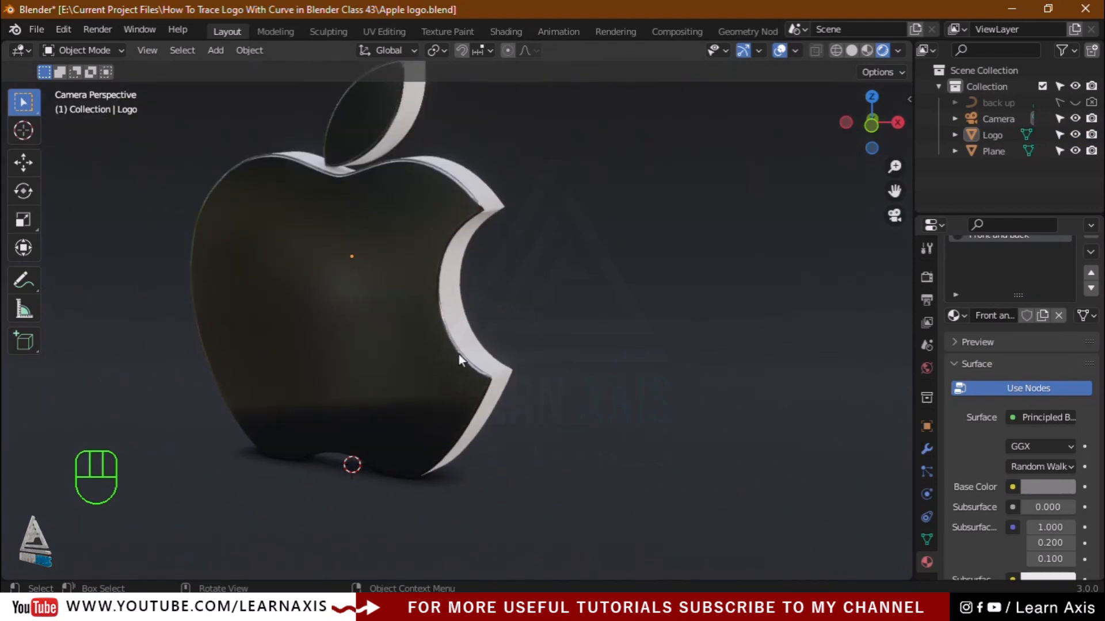
middle_click_drag(458, 354, 456, 386)
scroll(456, 386, "up", 5)
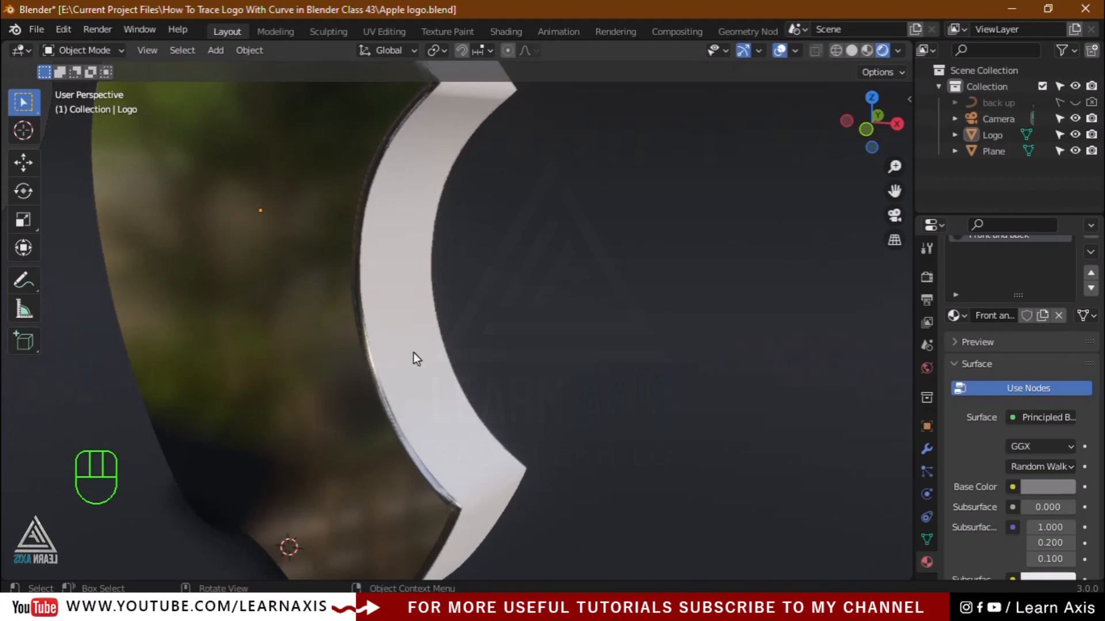
scroll(414, 358, "down", 4)
scroll(1008, 339, "up", 3)
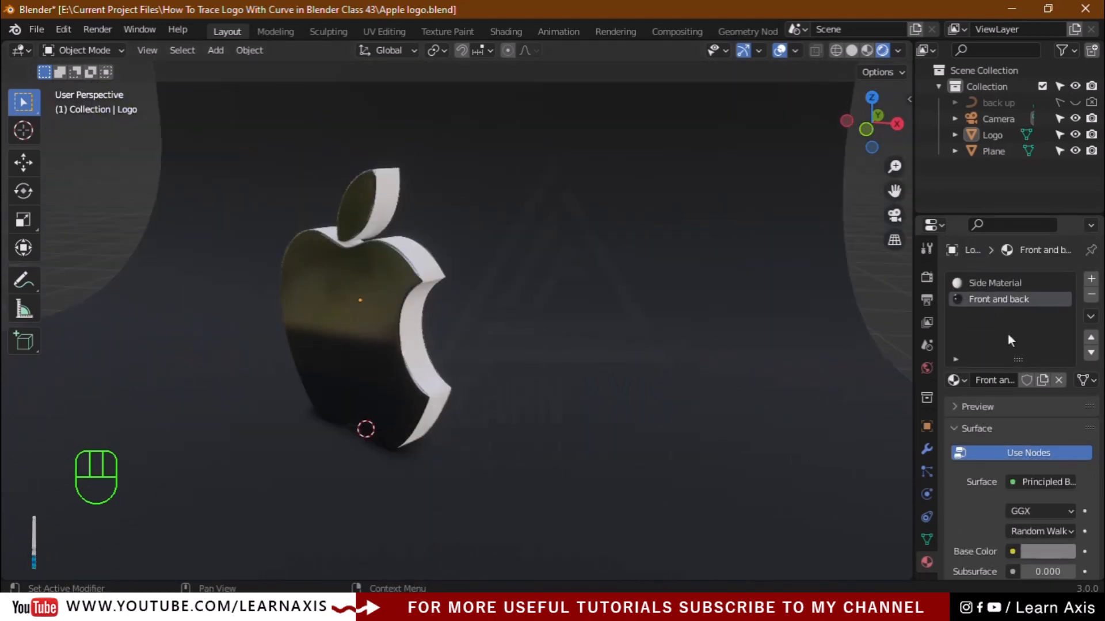
Step: Set the Side Material's Metallic to 1 and its Roughness to 0.1
left_click(999, 288)
scroll(1006, 381, "down", 6)
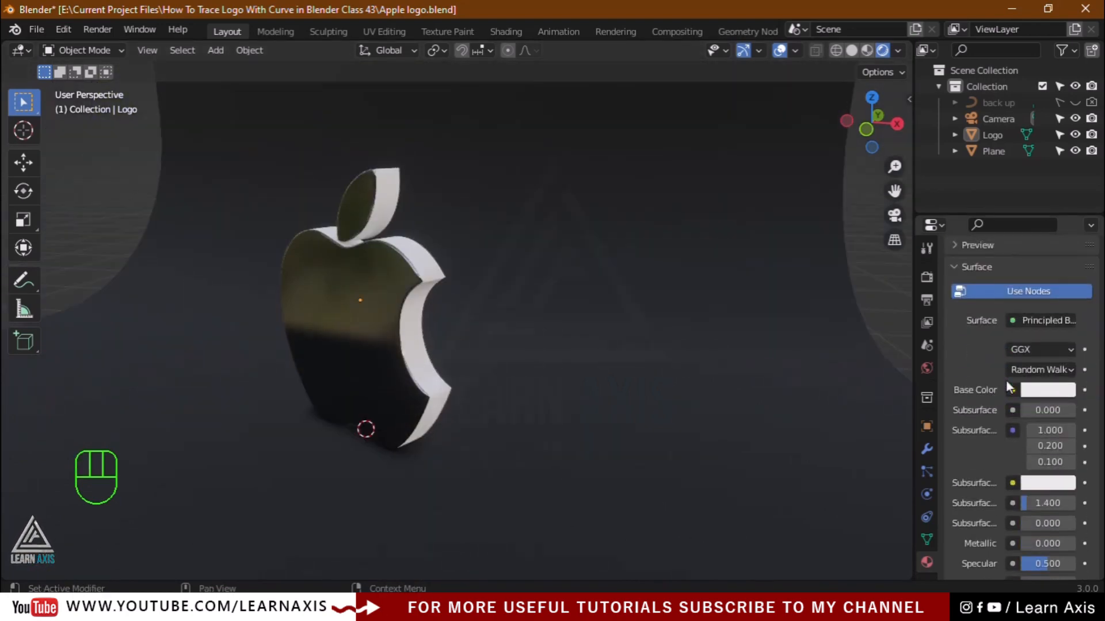
scroll(1008, 386, "down", 4)
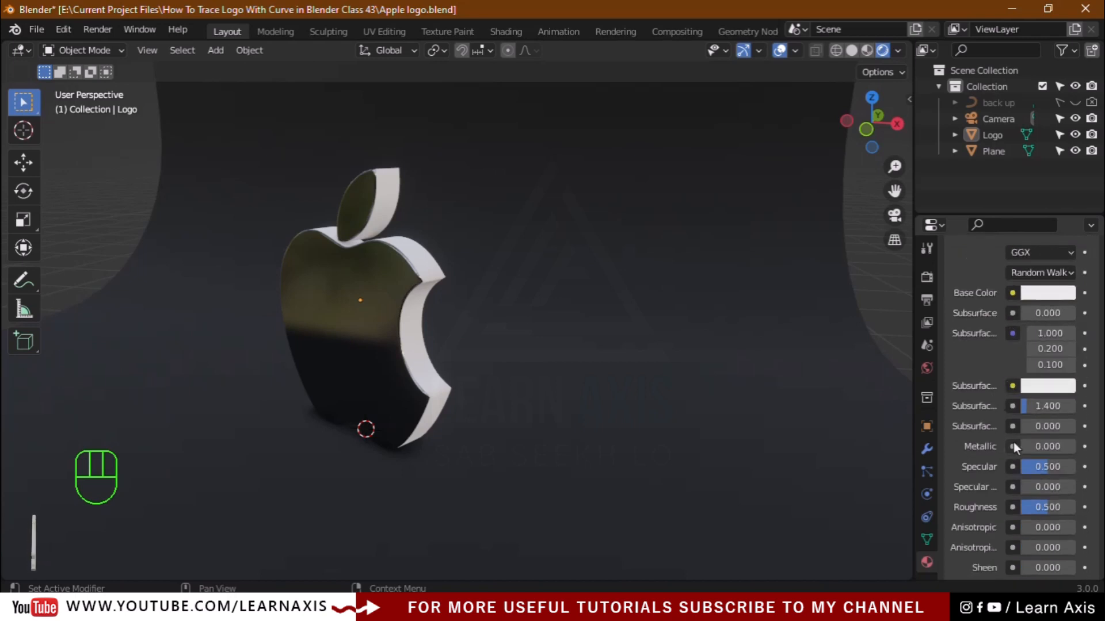
left_click(1043, 447)
type("1")
key("Return")
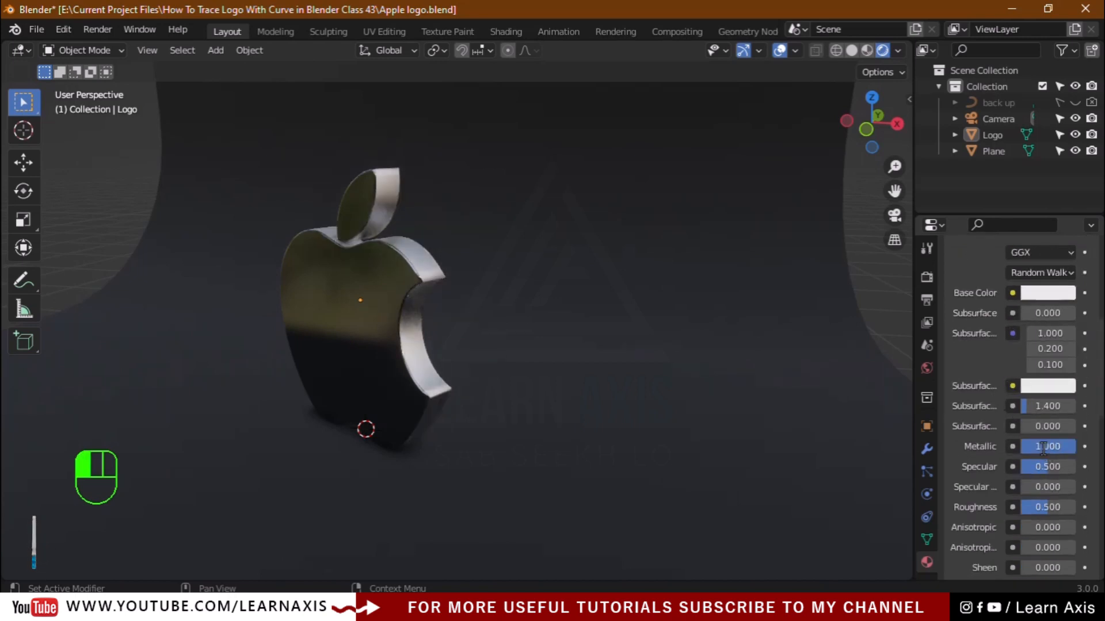
left_click(1044, 507)
type("0.1")
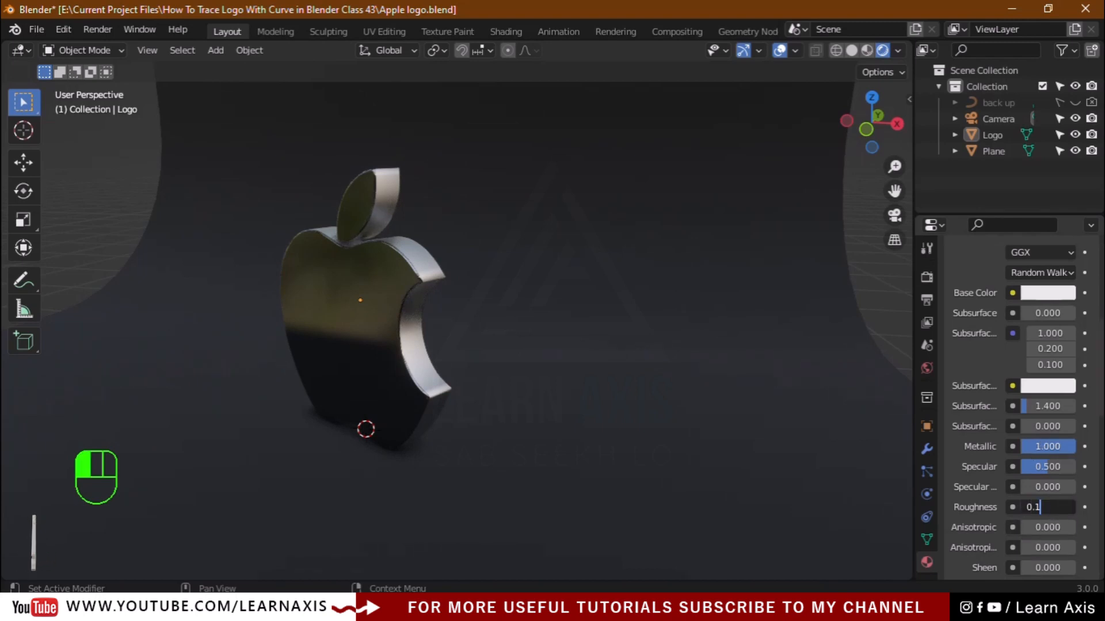
key("Return")
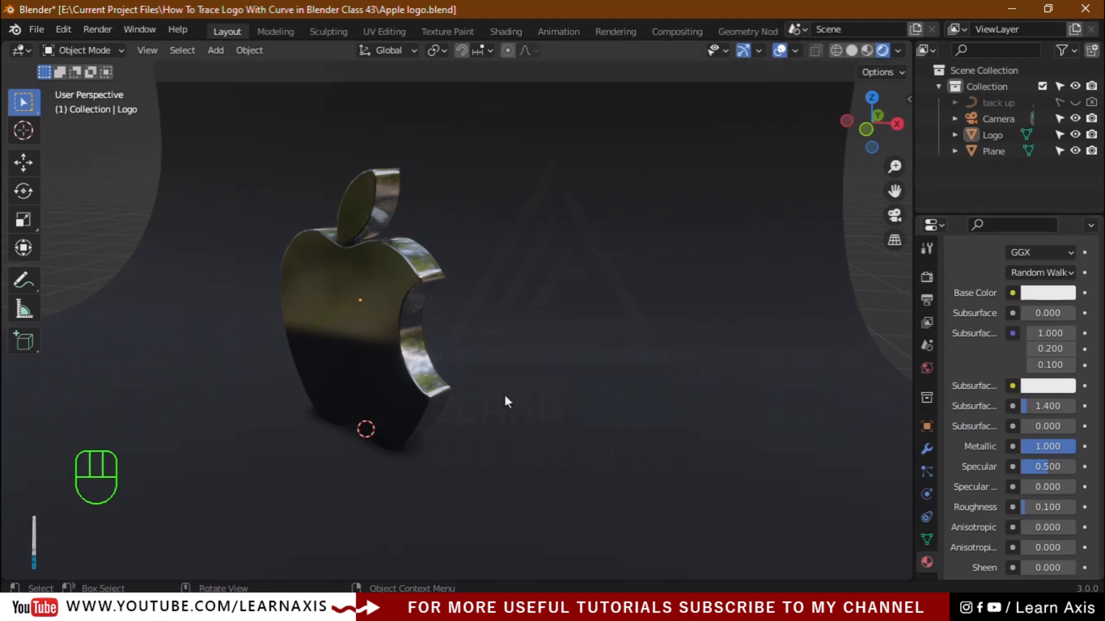
Step: Return to the camera view and check the whole logo within the camera frame
middle_click_drag(504, 394, 593, 419)
key("KP_0")
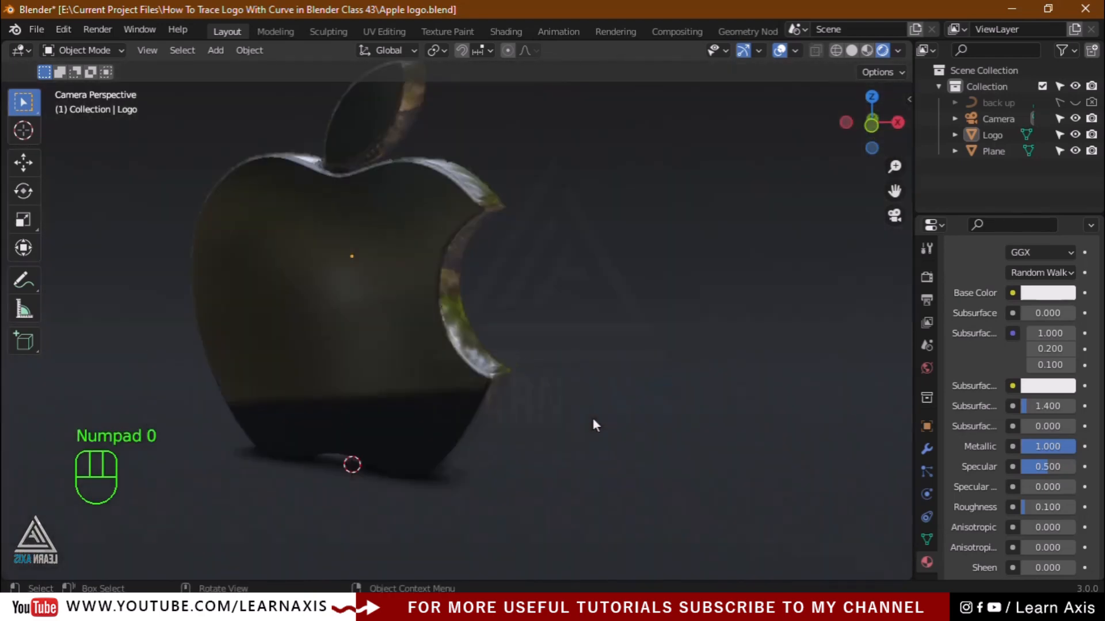
scroll(599, 384, "down", 3)
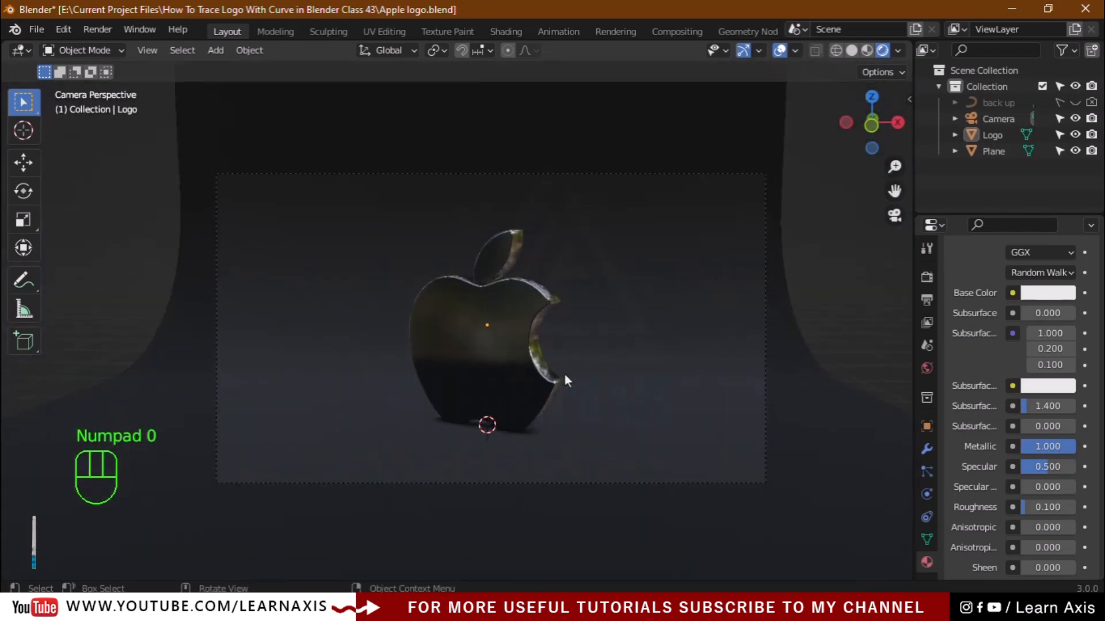
scroll(576, 403, "up", 1)
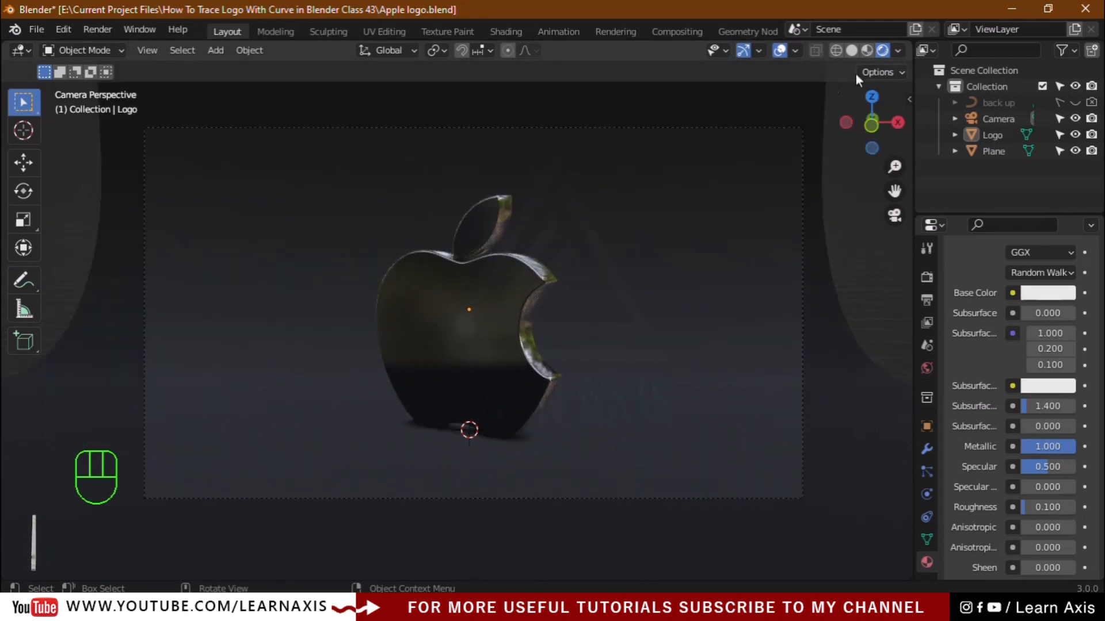
left_click(898, 51)
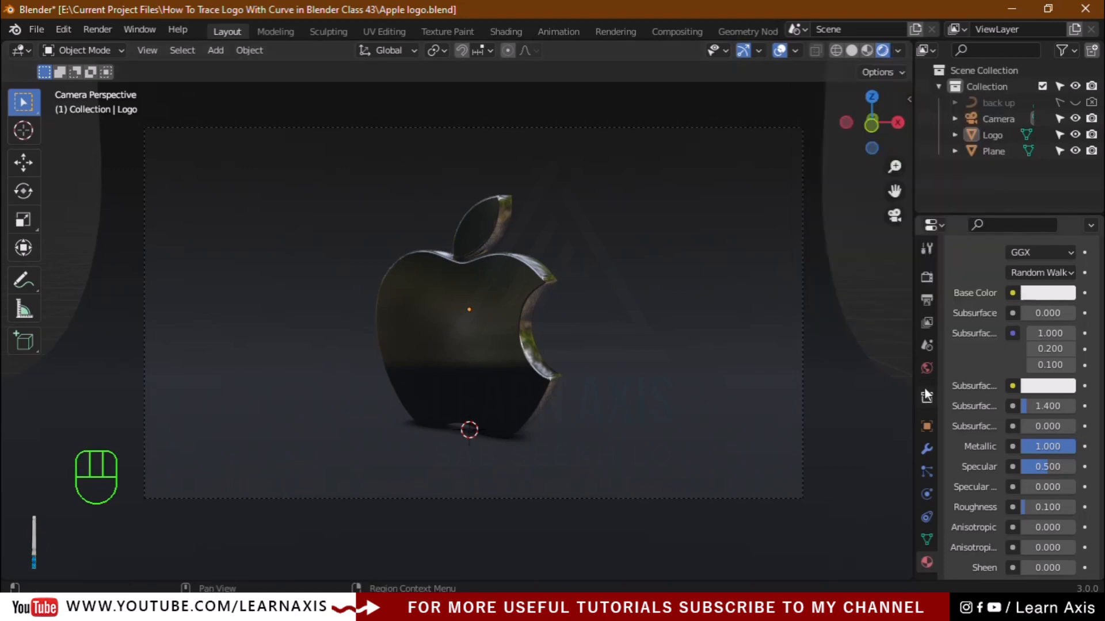
left_click(926, 369)
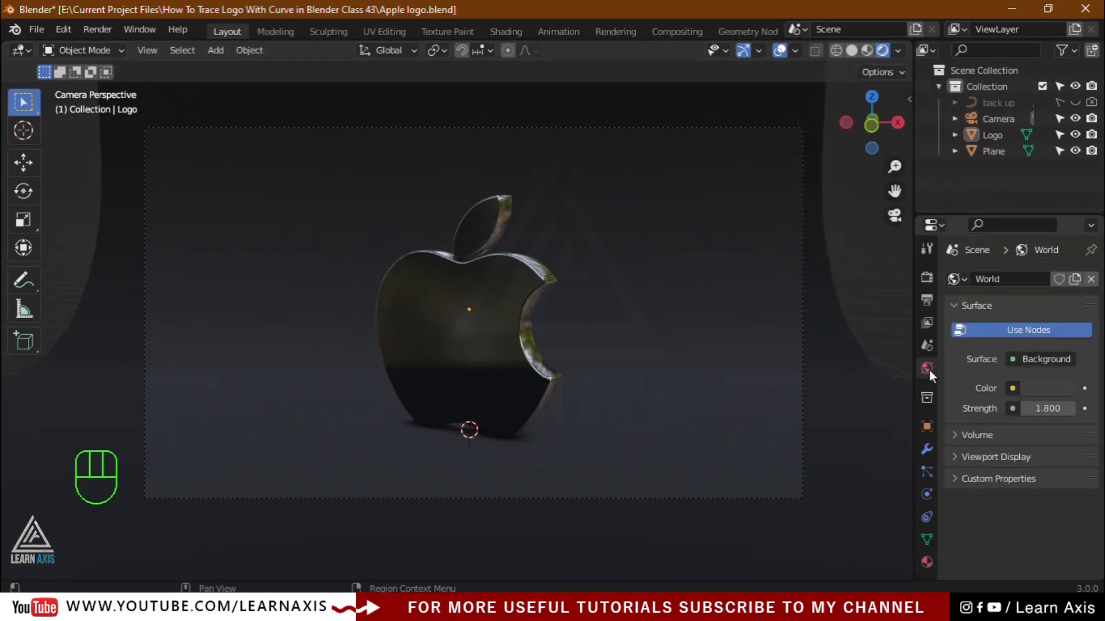
left_click(1015, 389)
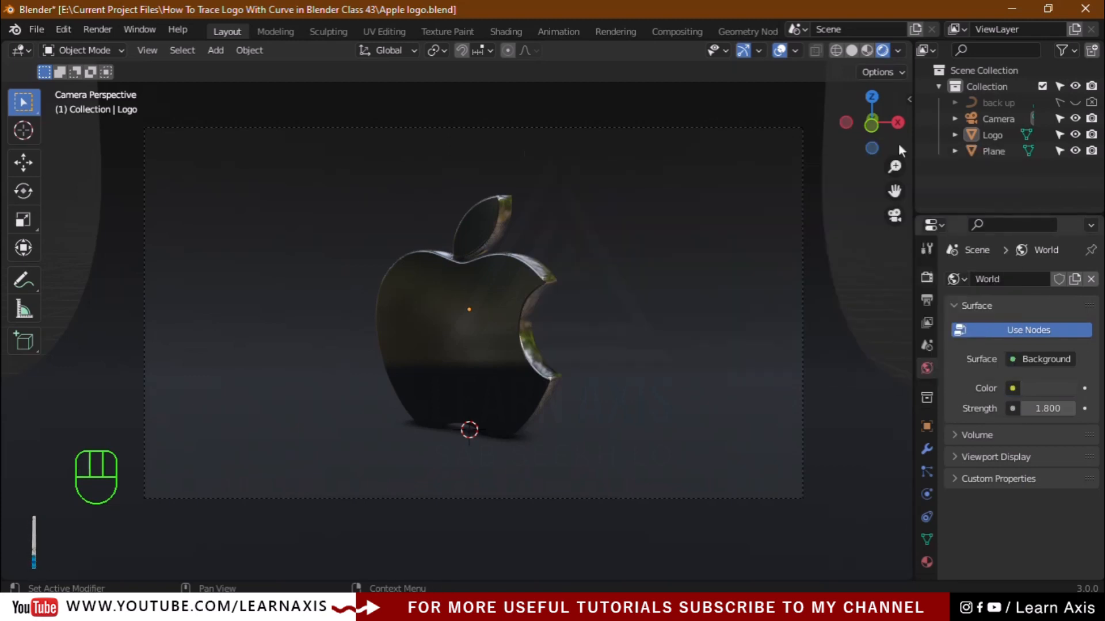
left_click(897, 51)
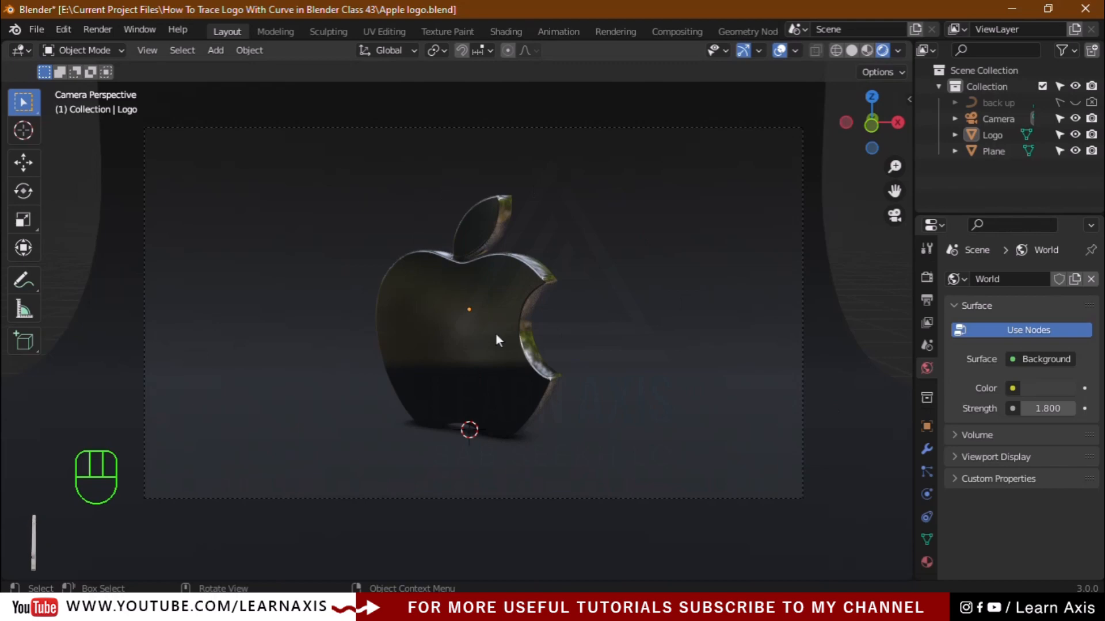
Step: Switch the render engine to Cycles and set the final render's maximum samples to 100
left_click(930, 279)
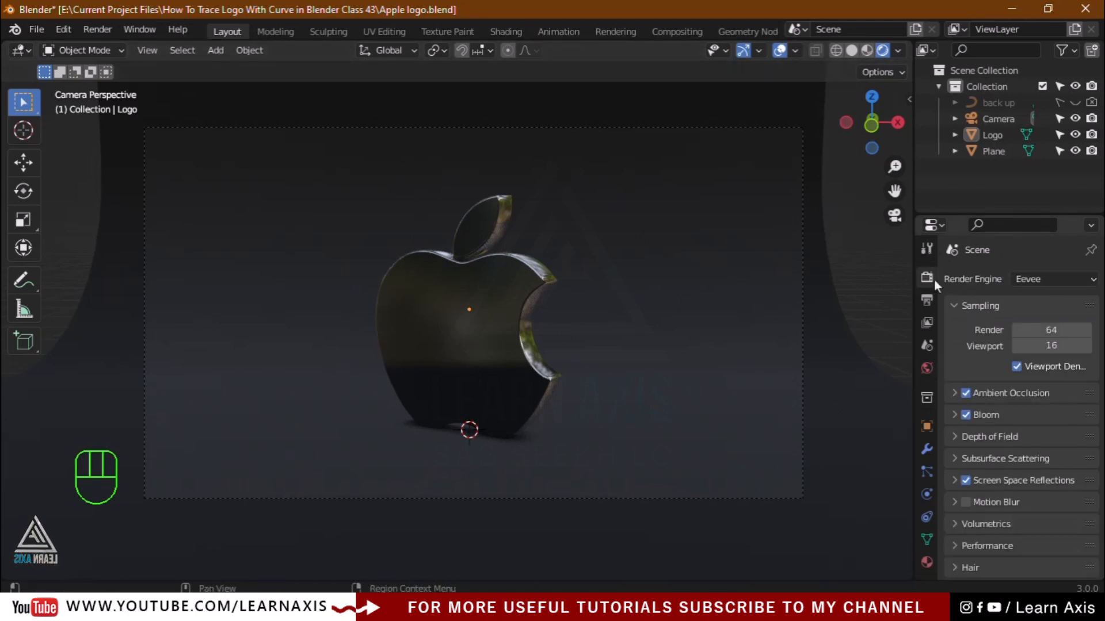
left_click(1063, 280)
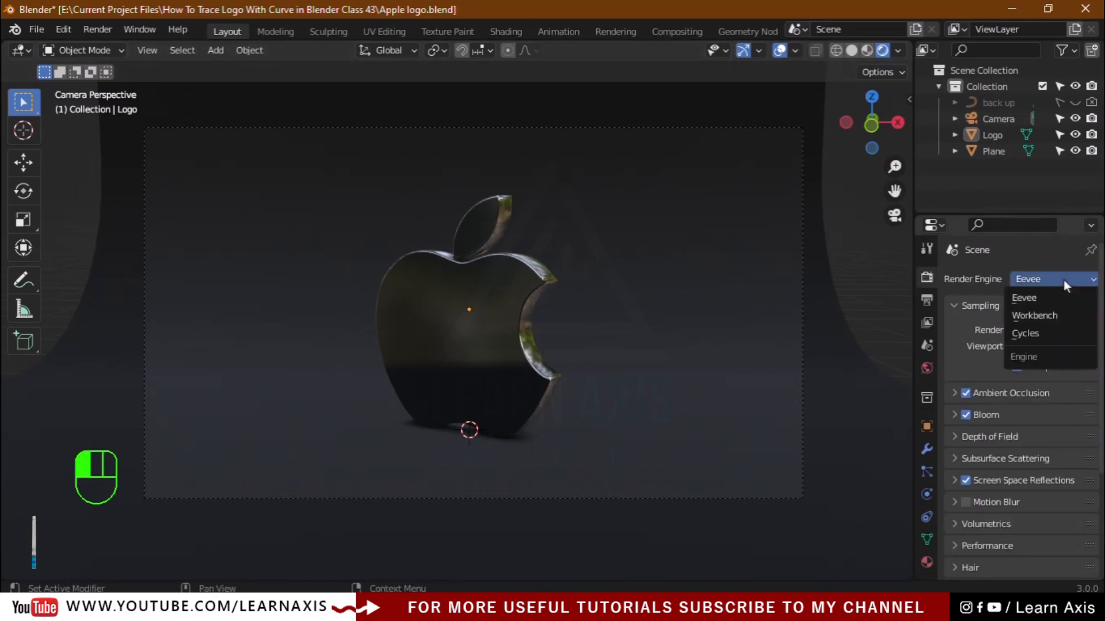
left_click(1039, 333)
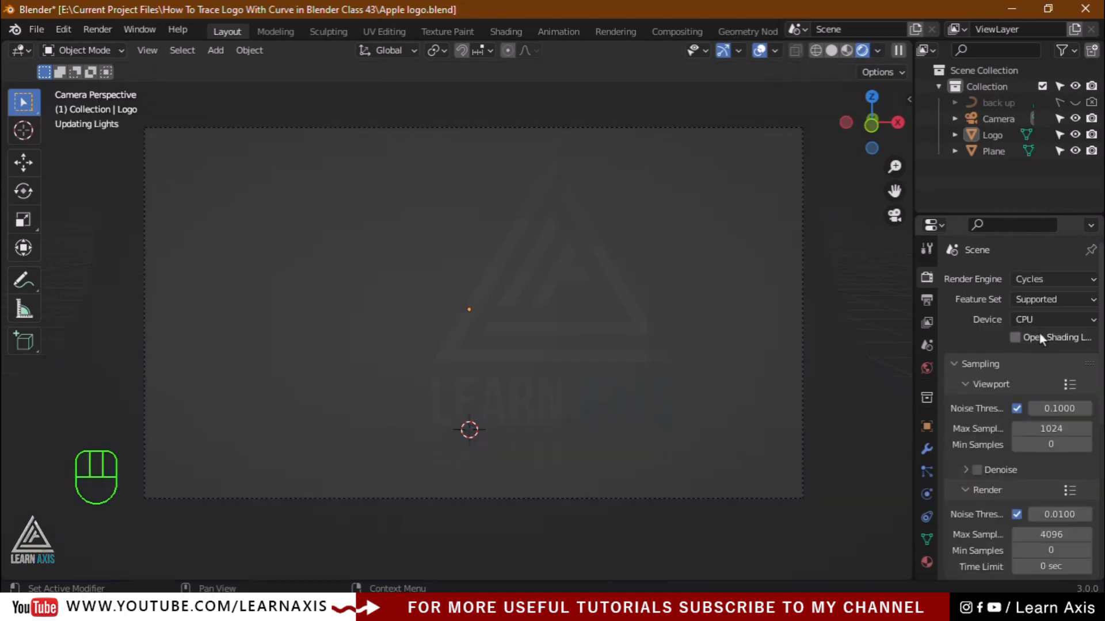
scroll(993, 512, "down", 3)
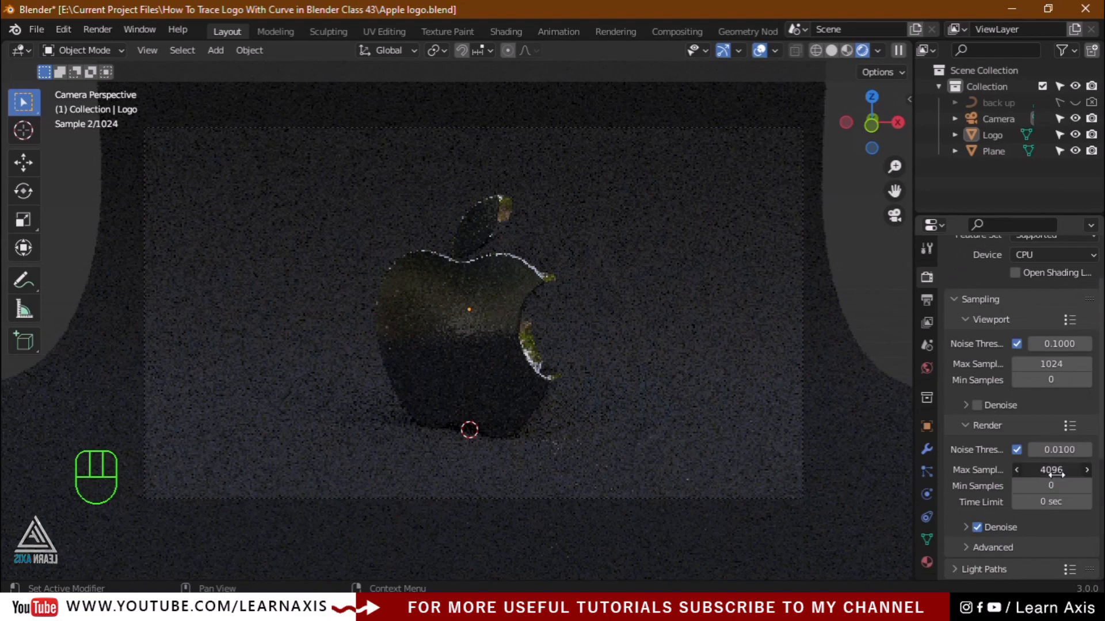
left_click(1036, 470)
type("100")
key("Return")
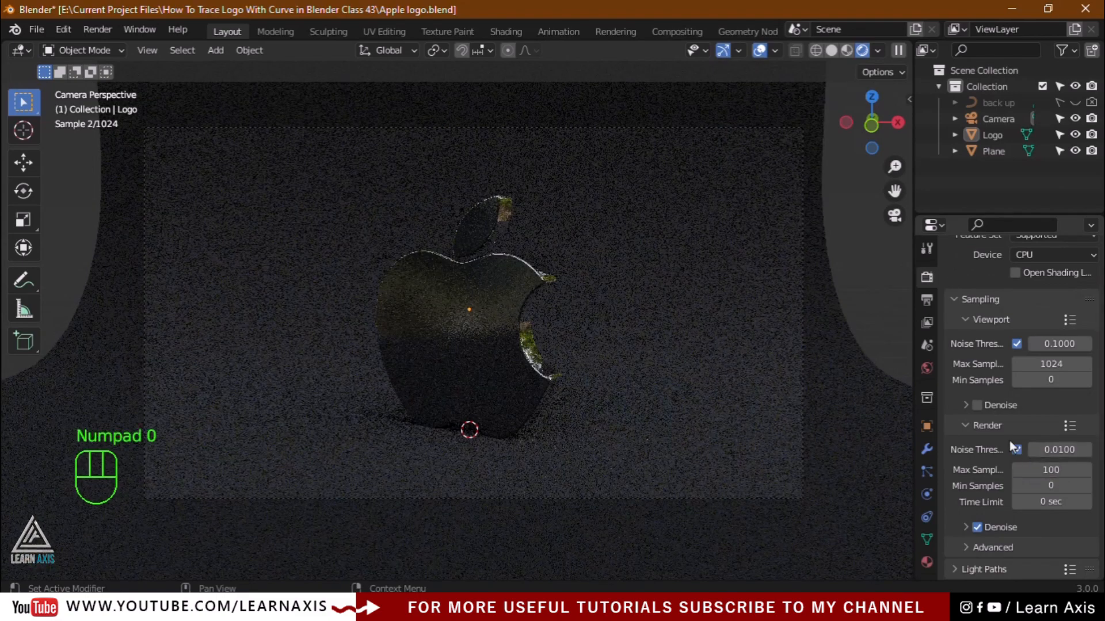
Step: Set the Cycles viewport maximum samples to 10, leave viewport denoising off, and switch the render engine back to Eevee
left_click(1050, 363)
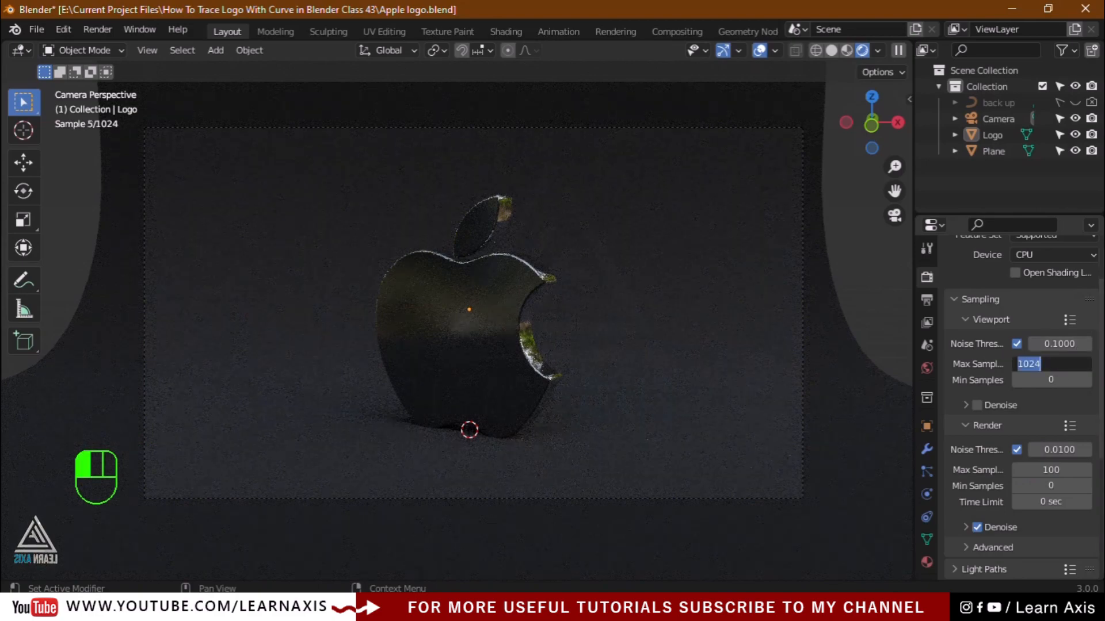
type("10")
key("Return")
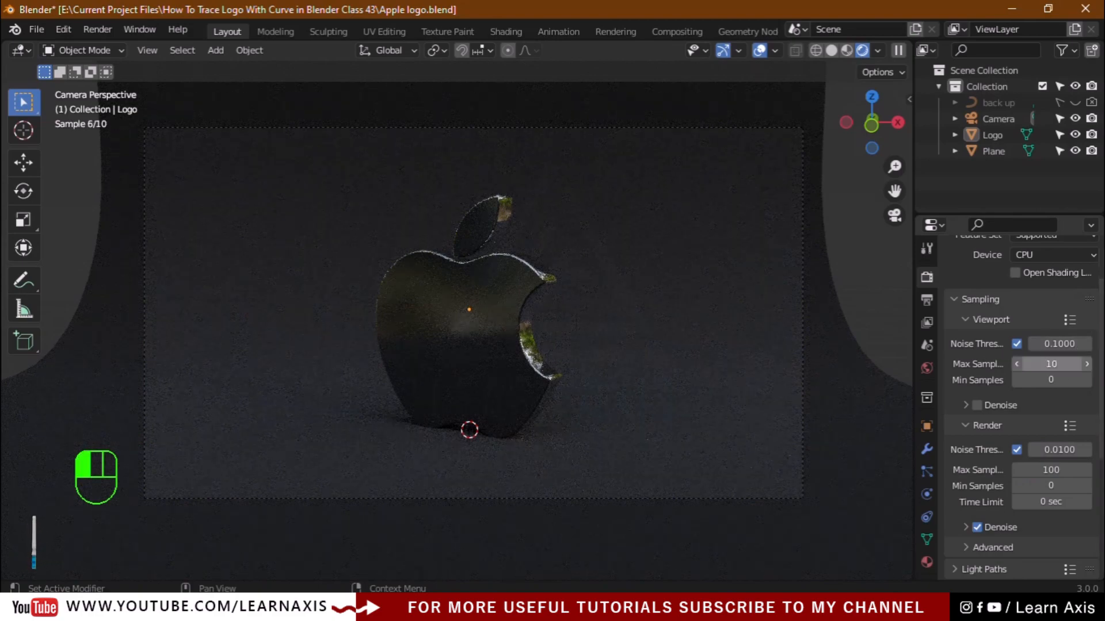
left_click(976, 405)
left_click(977, 406)
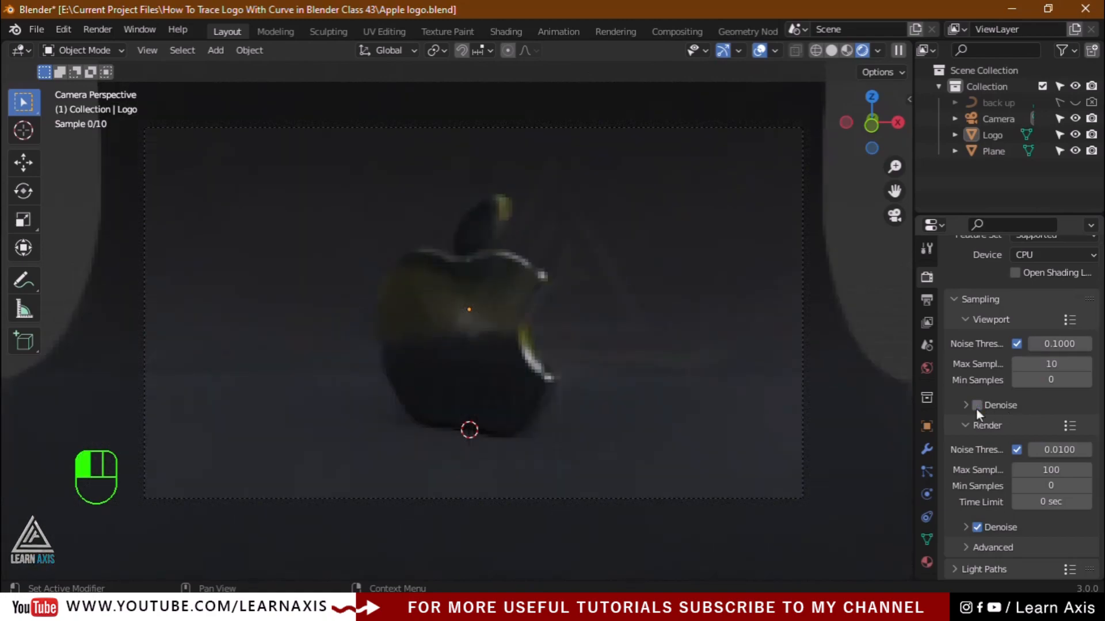
scroll(1031, 368, "up", 3)
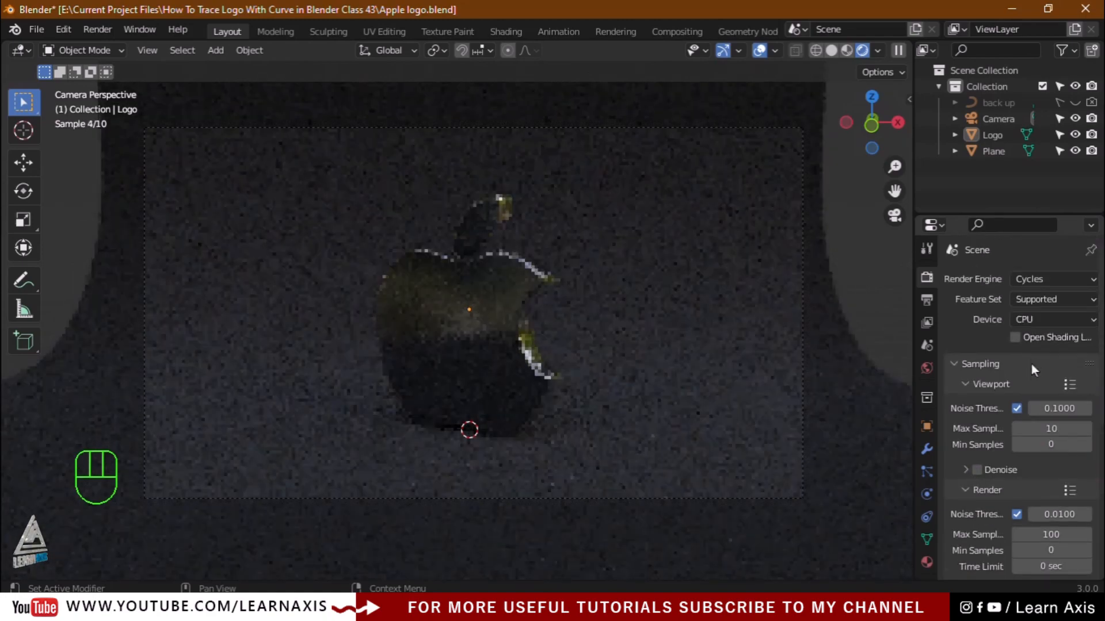
left_click(1047, 281)
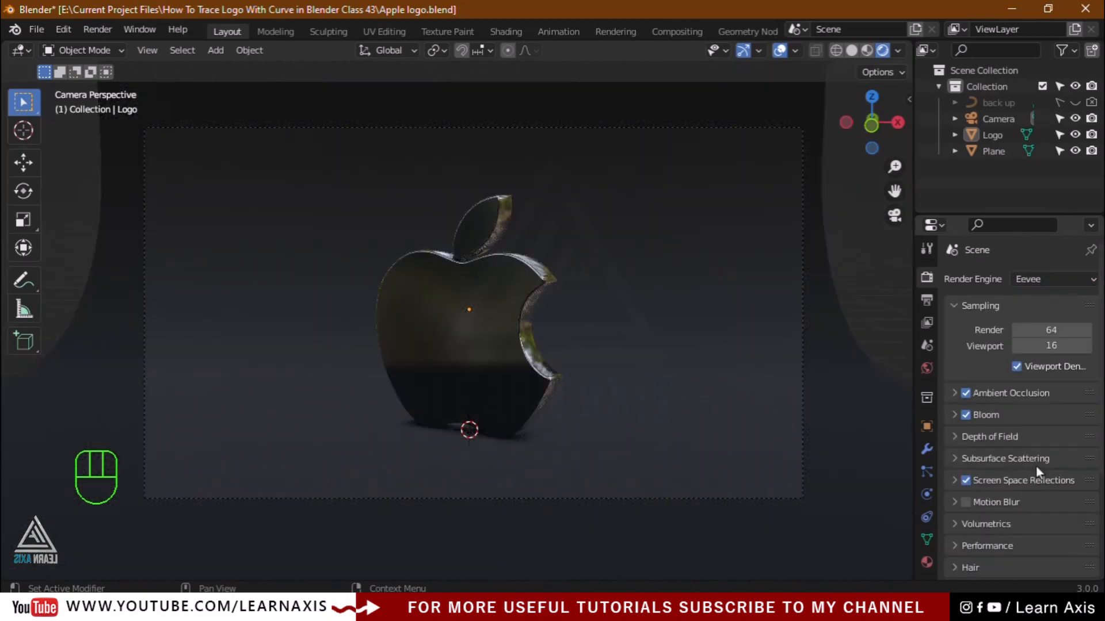
Step: Enable the transparent film background in the Eevee render settings
scroll(1036, 467, "down", 4)
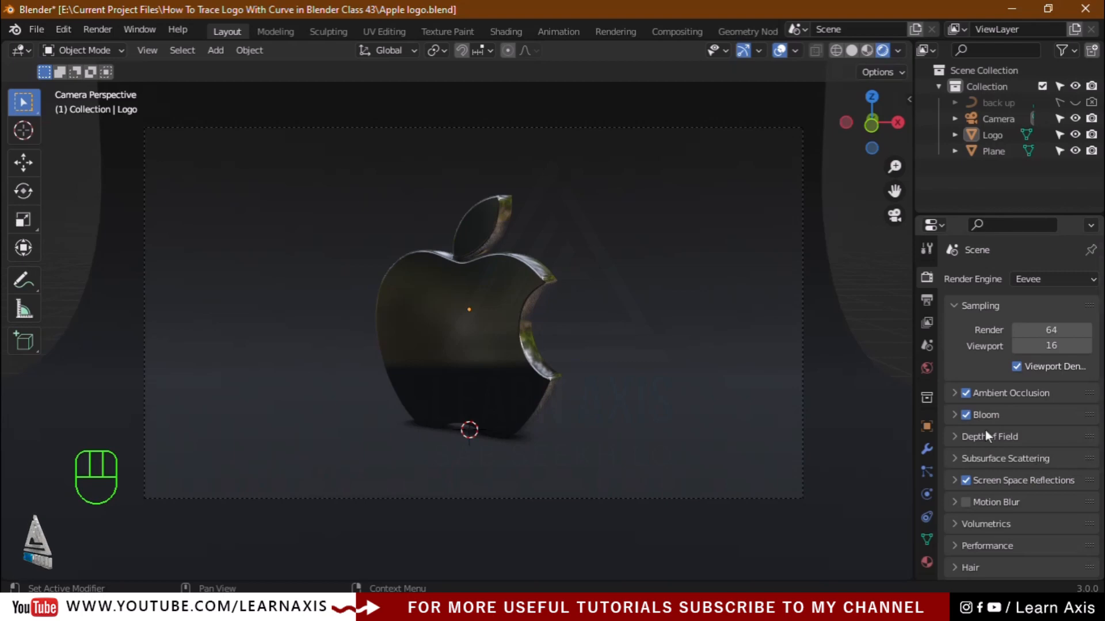
scroll(984, 430, "down", 3)
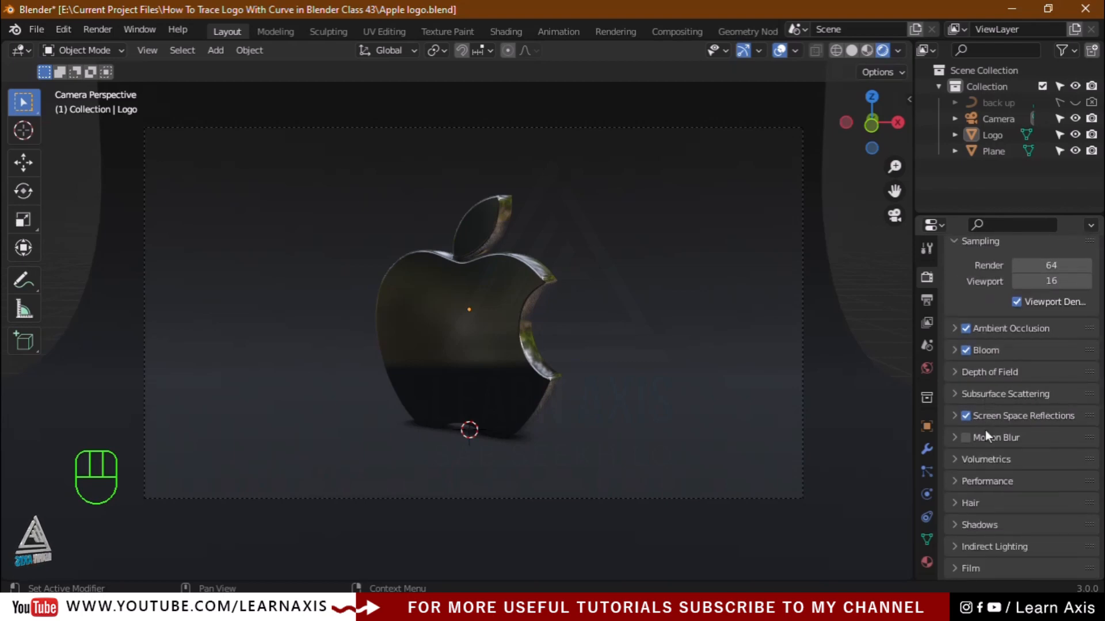
scroll(985, 433, "down", 4)
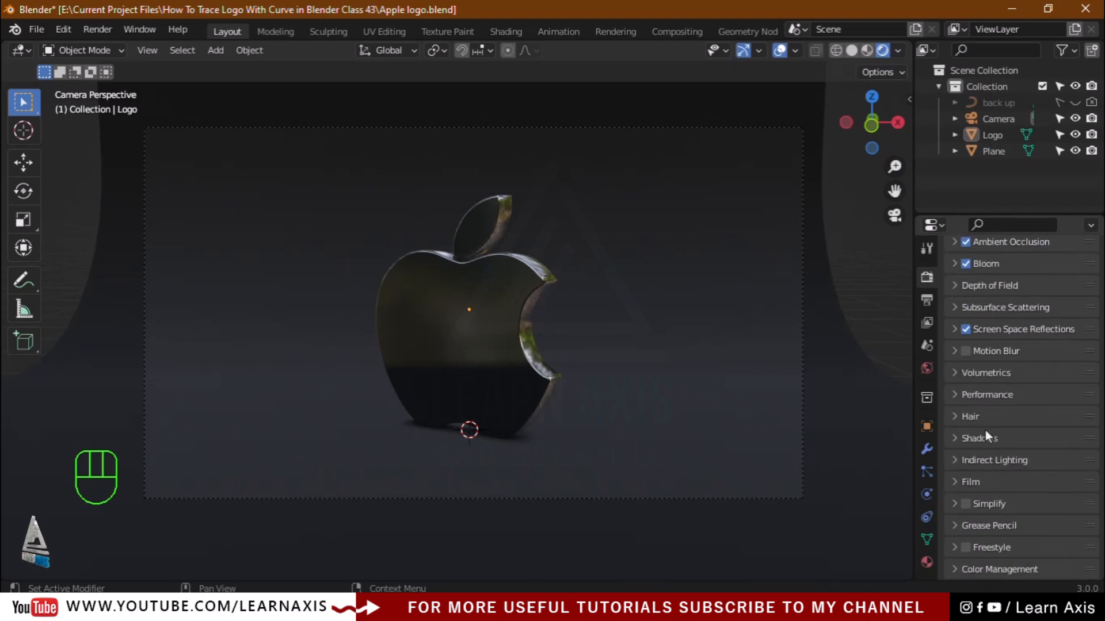
left_click(952, 482)
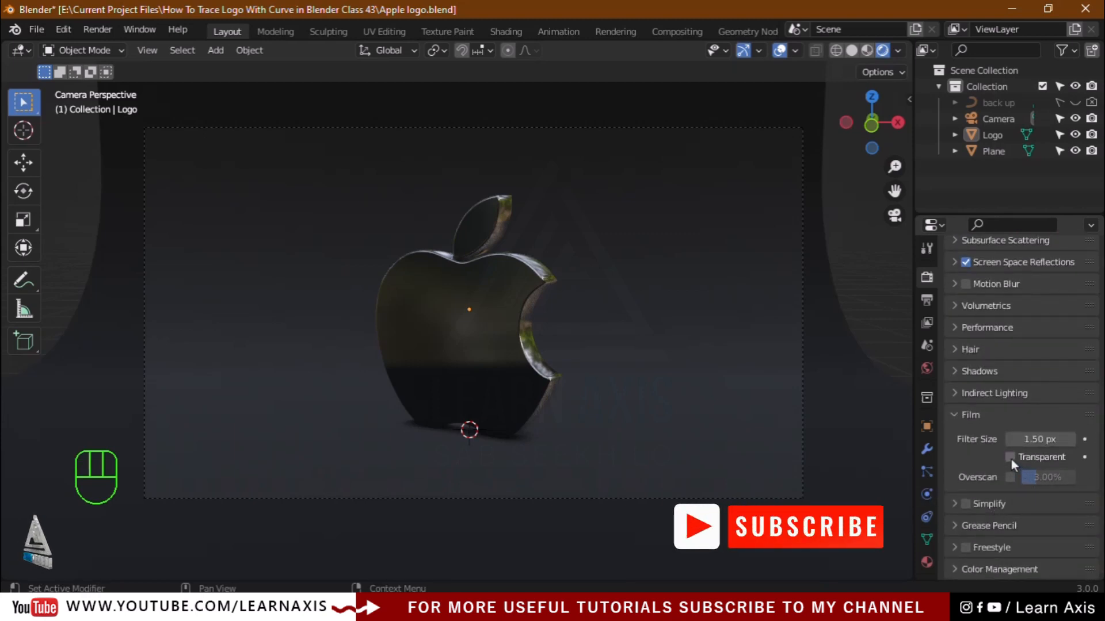
scroll(1009, 483, "up", 10)
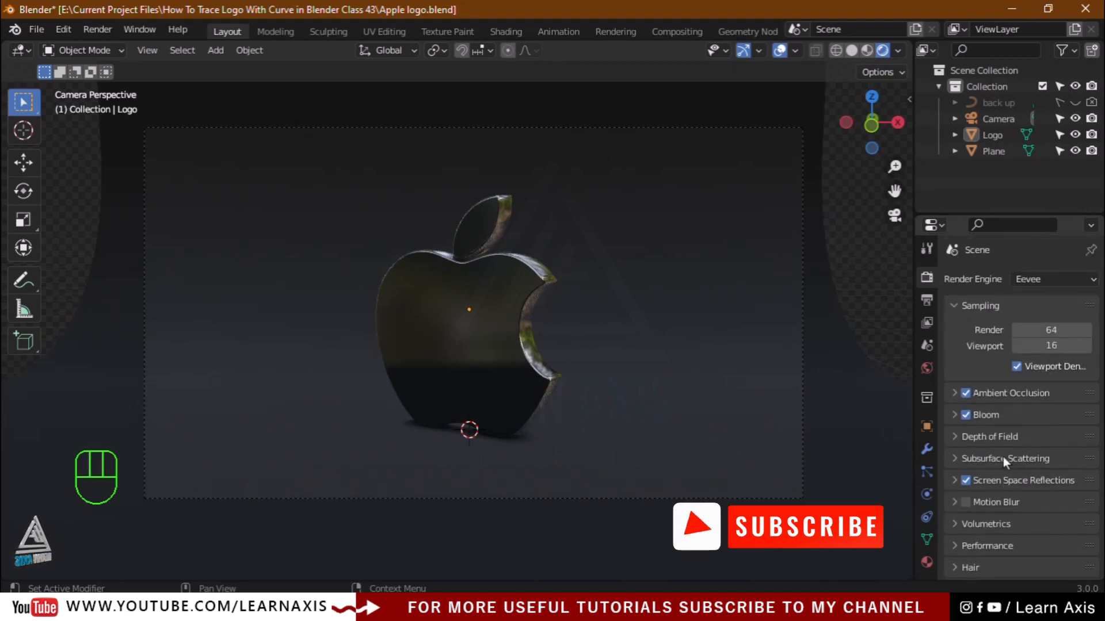
scroll(1003, 458, "down", 10)
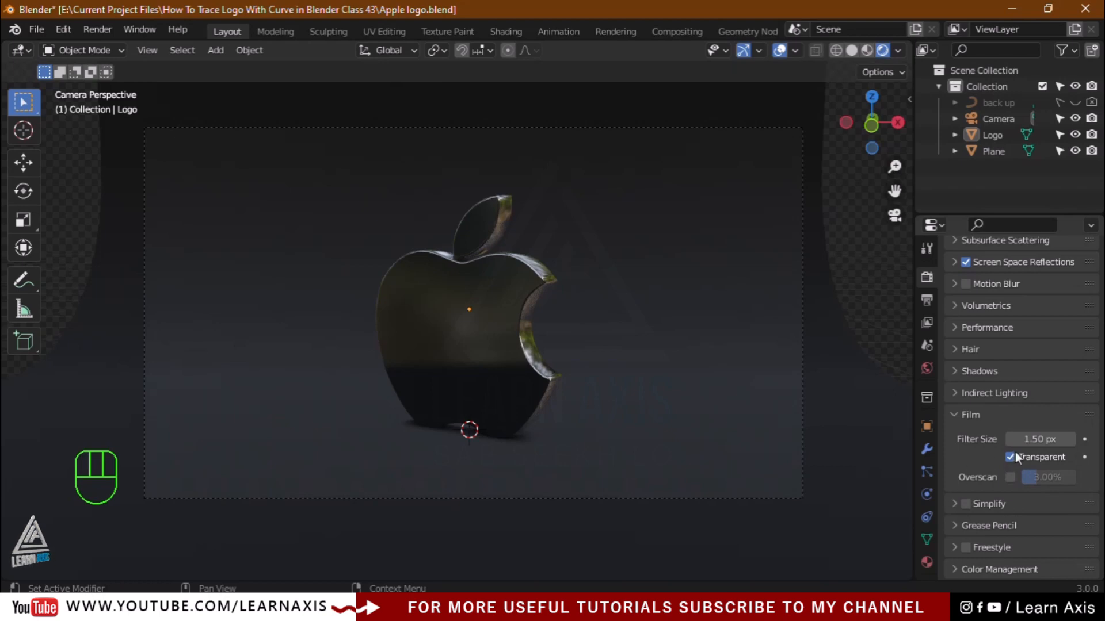
Step: Set the scene's color management view transform to Standard
left_click(954, 570)
scroll(1003, 550, "down", 6)
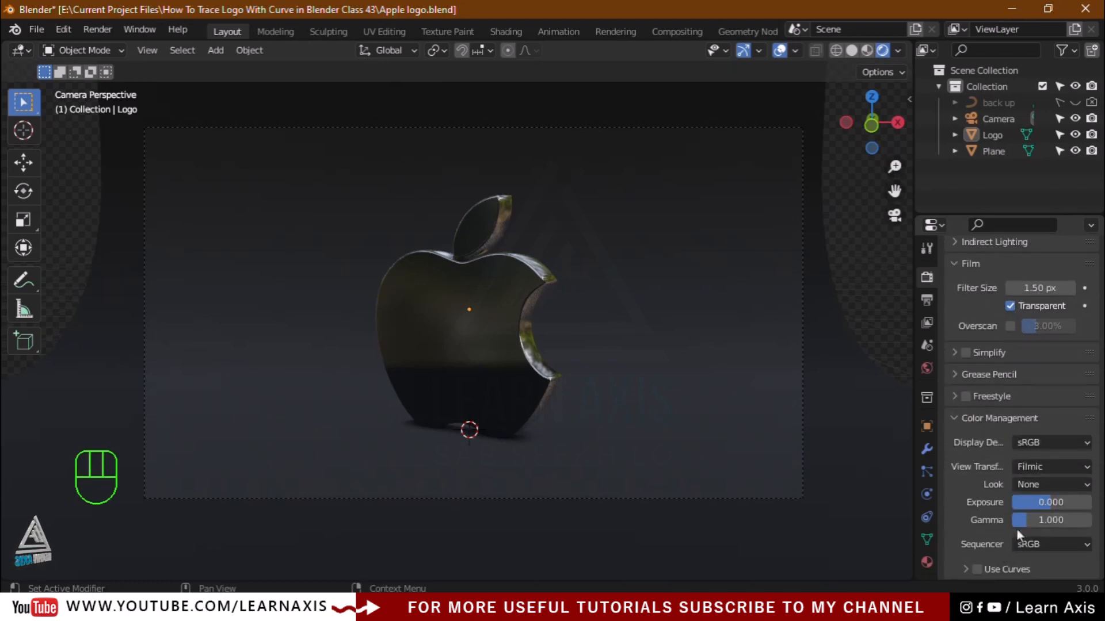
left_click(1033, 468)
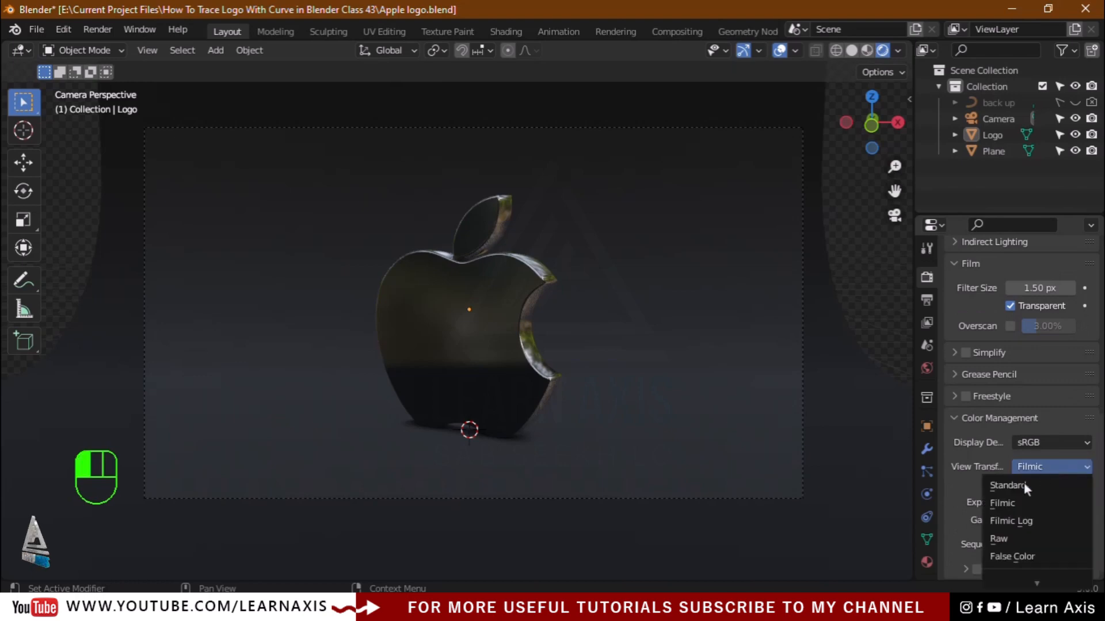
left_click(1021, 486)
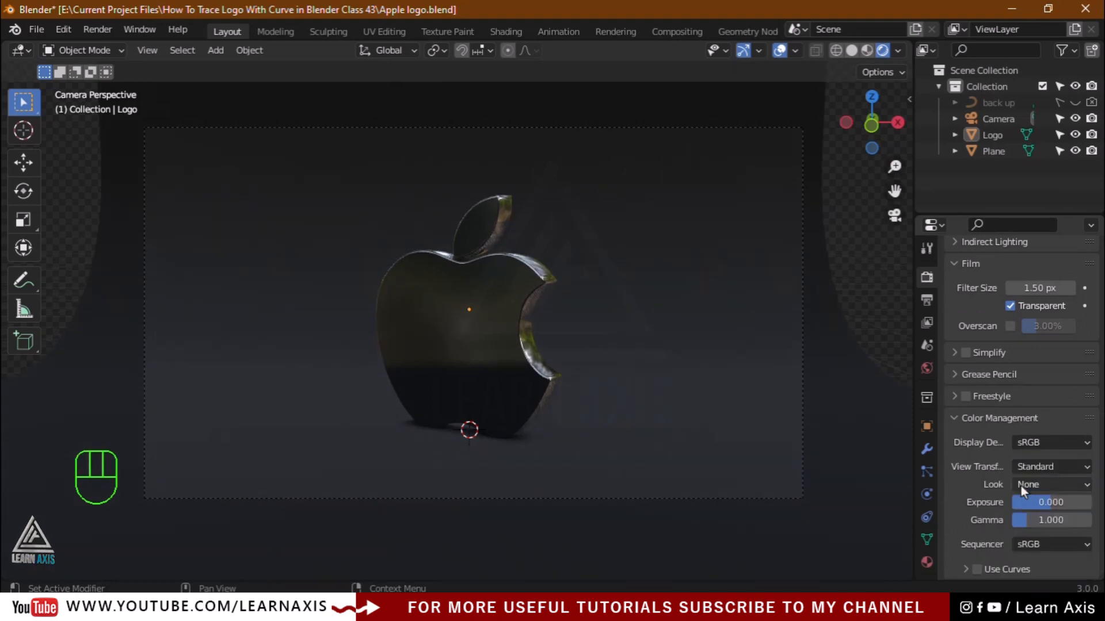
Step: Try a color management exposure of 0.5, and reset it to 0
left_click(1051, 505)
type("0.5")
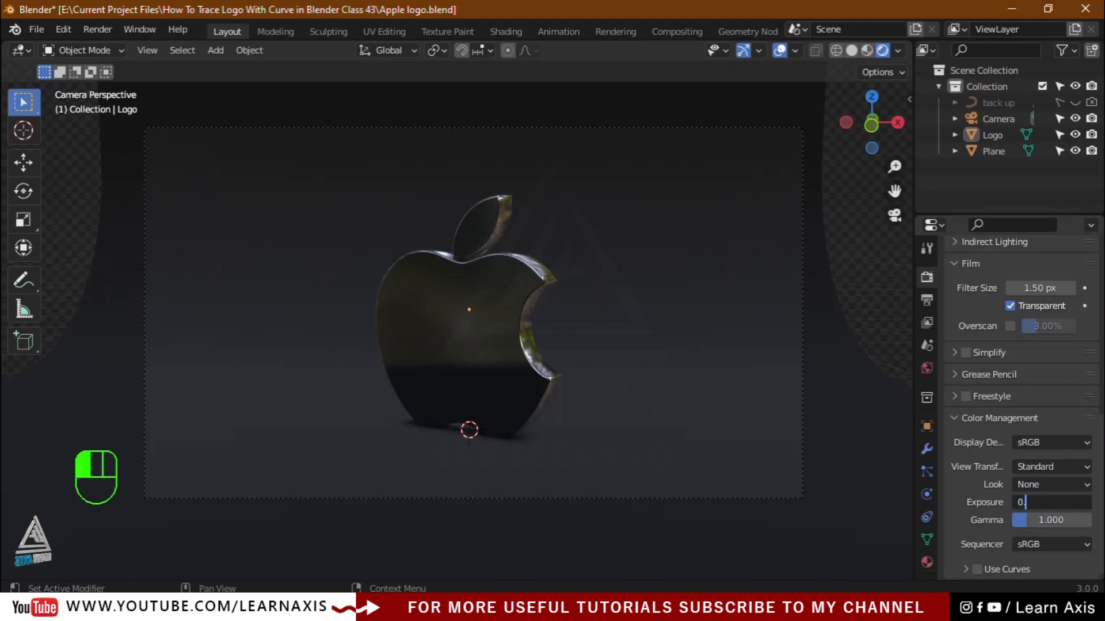
key("Return")
left_click(1051, 502)
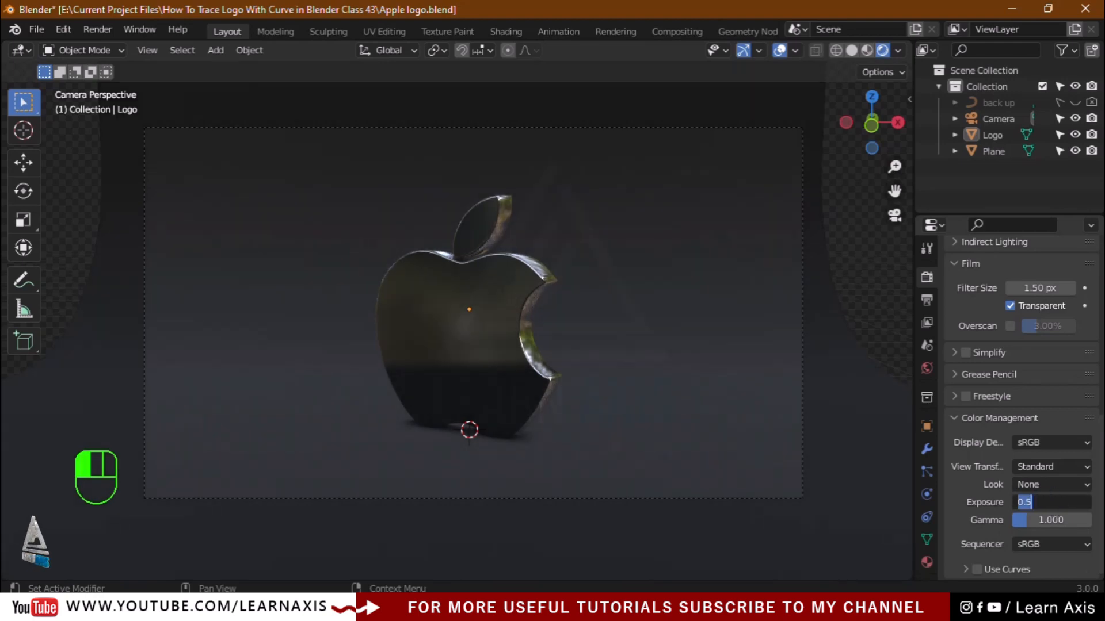
type("0")
key("Return")
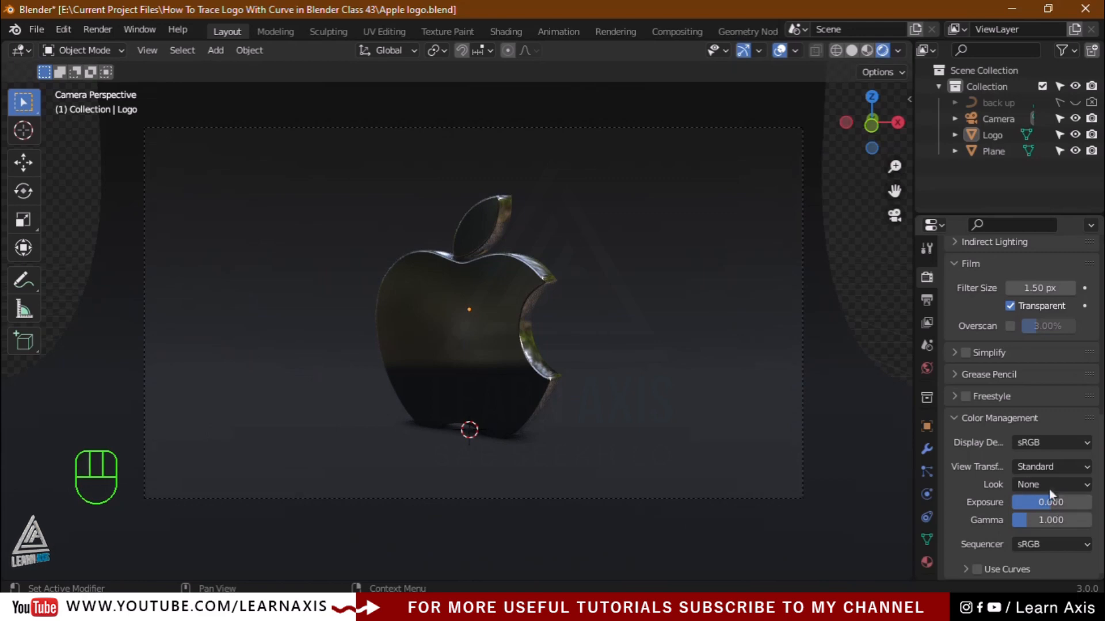
Step: Compare the High, Very High and Low Contrast looks in color management, and settle on Medium Contrast
left_click(1033, 485)
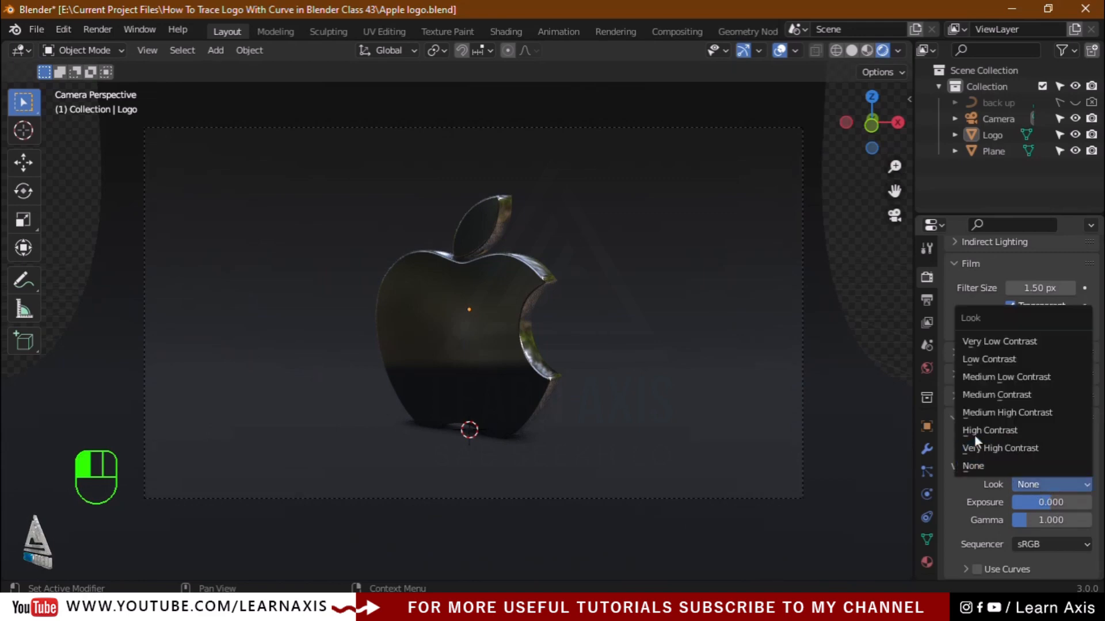
left_click(977, 435)
left_click(1043, 485)
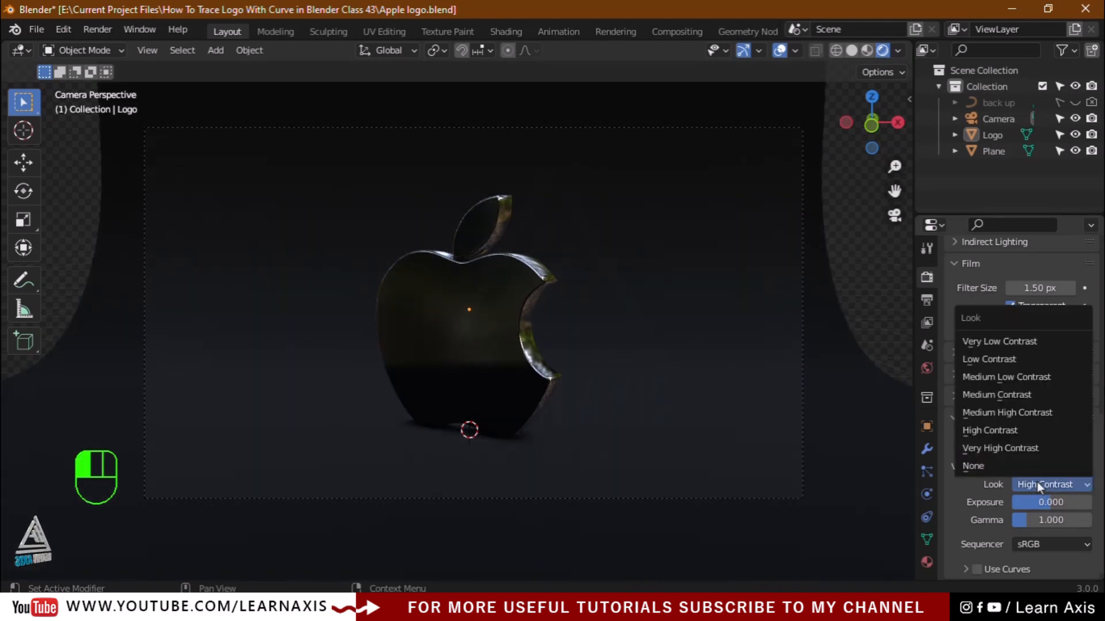
left_click(1016, 453)
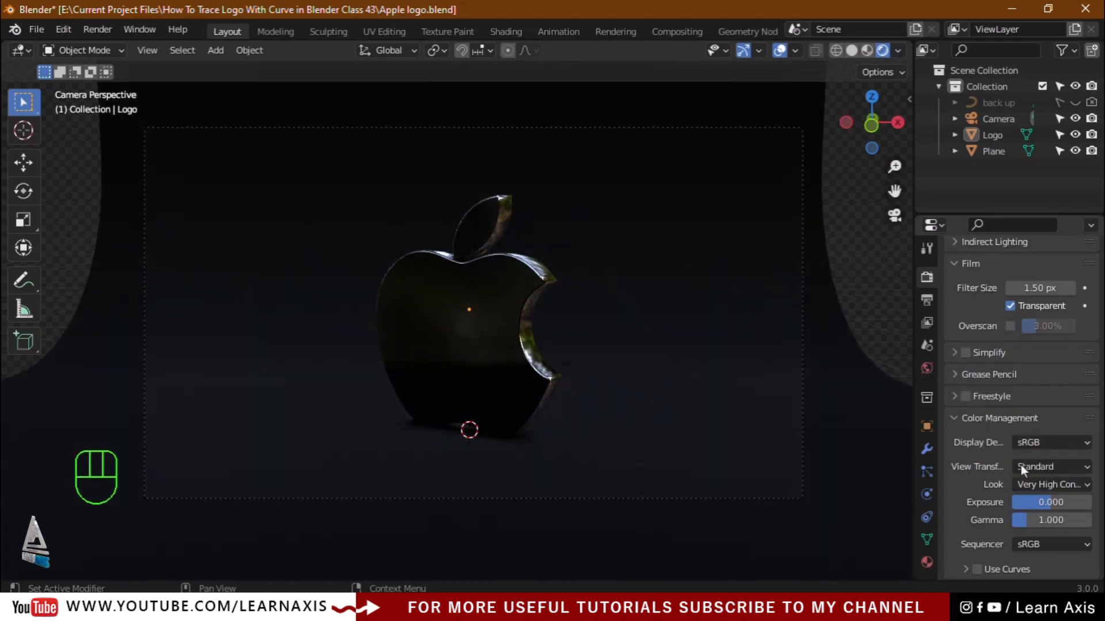
left_click(1035, 485)
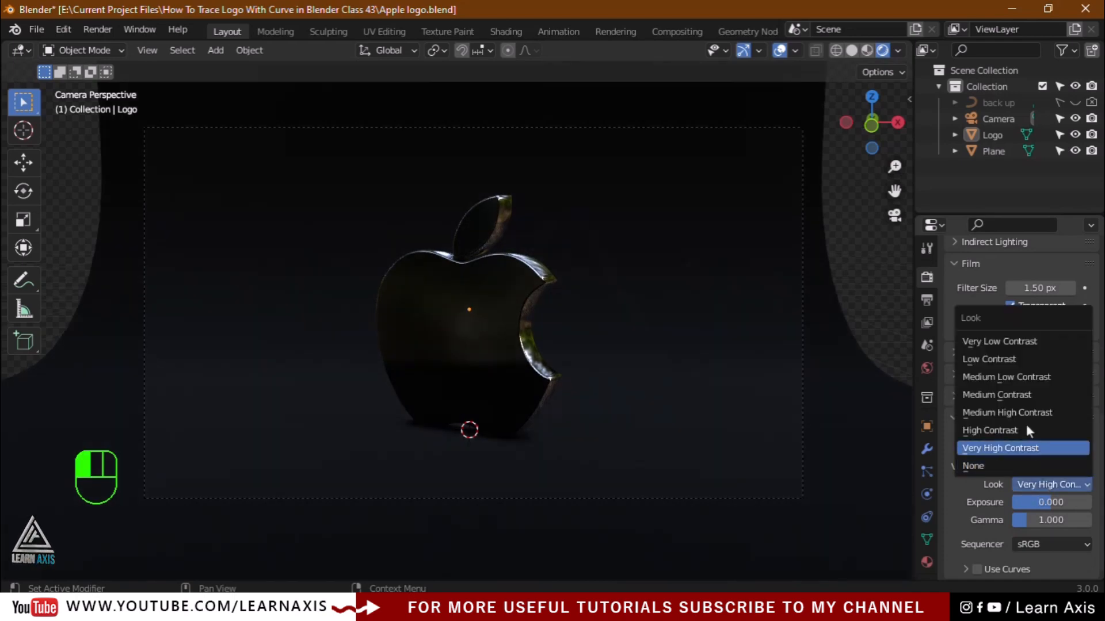
left_click(1007, 362)
left_click_drag(1048, 484, 985, 395)
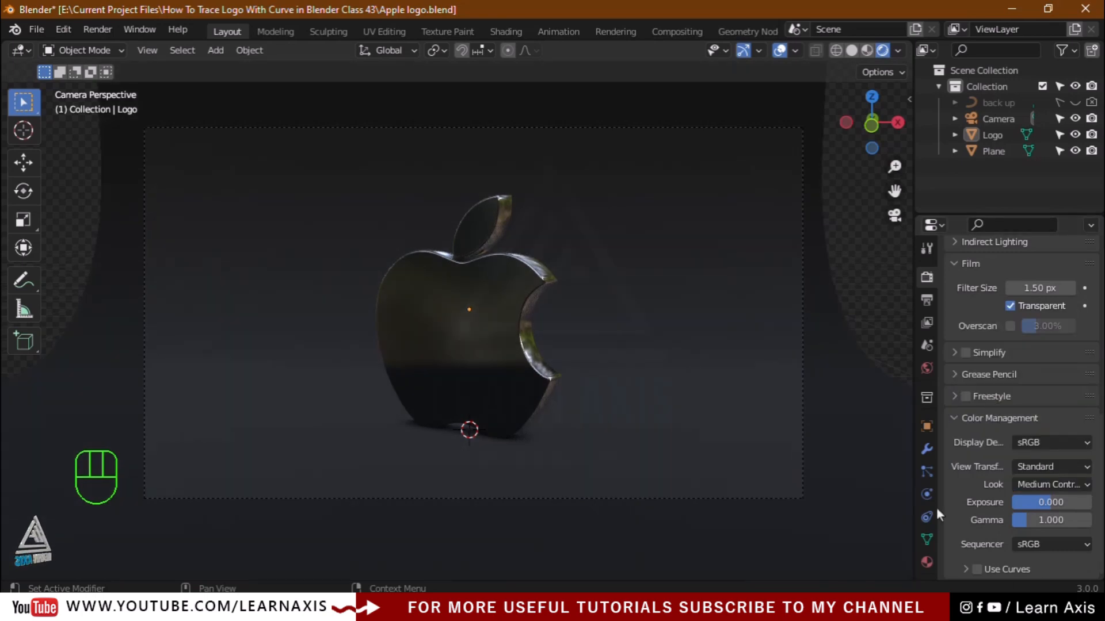
Step: Try the yellow-lit HDRI for the rendered viewport's lighting, and replace it with the pale grey interior HDRI
left_click(897, 50)
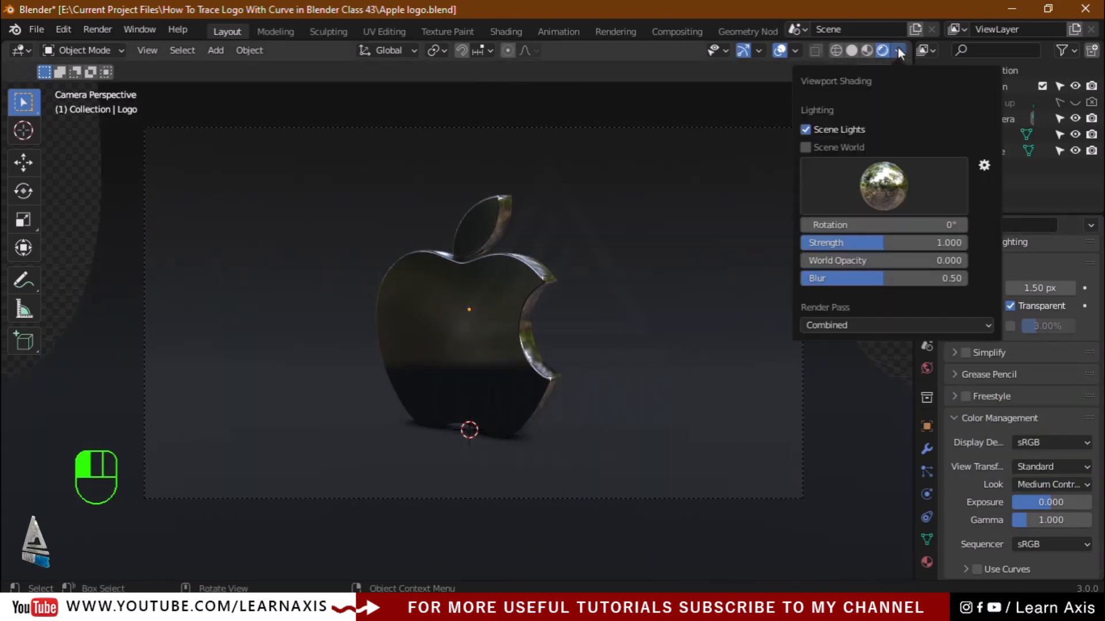
left_click(887, 174)
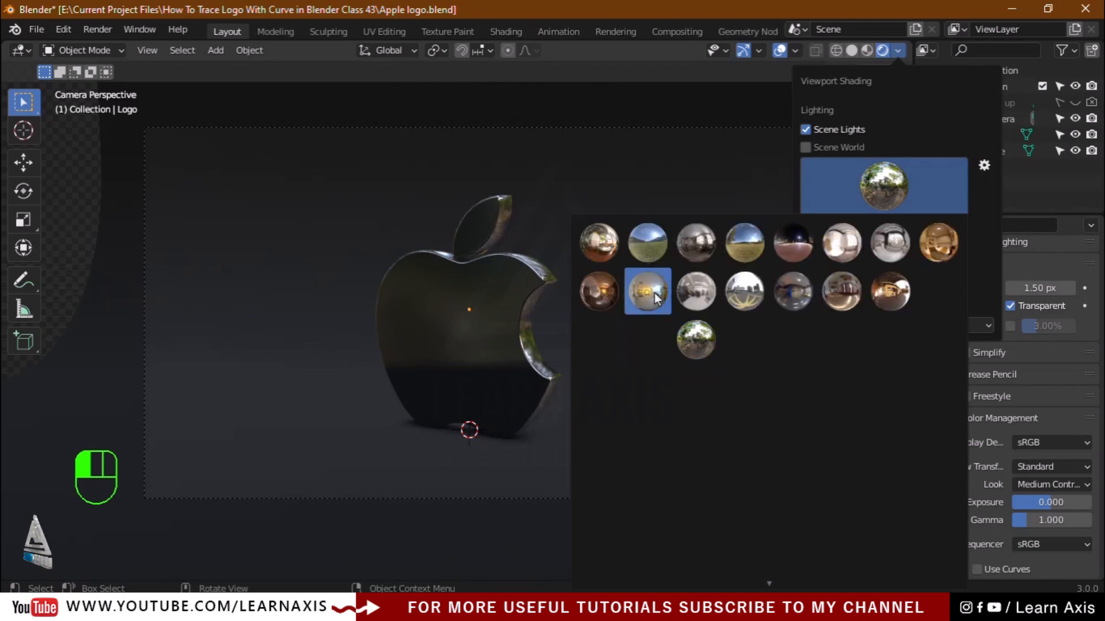
left_click(654, 292)
left_click(906, 179)
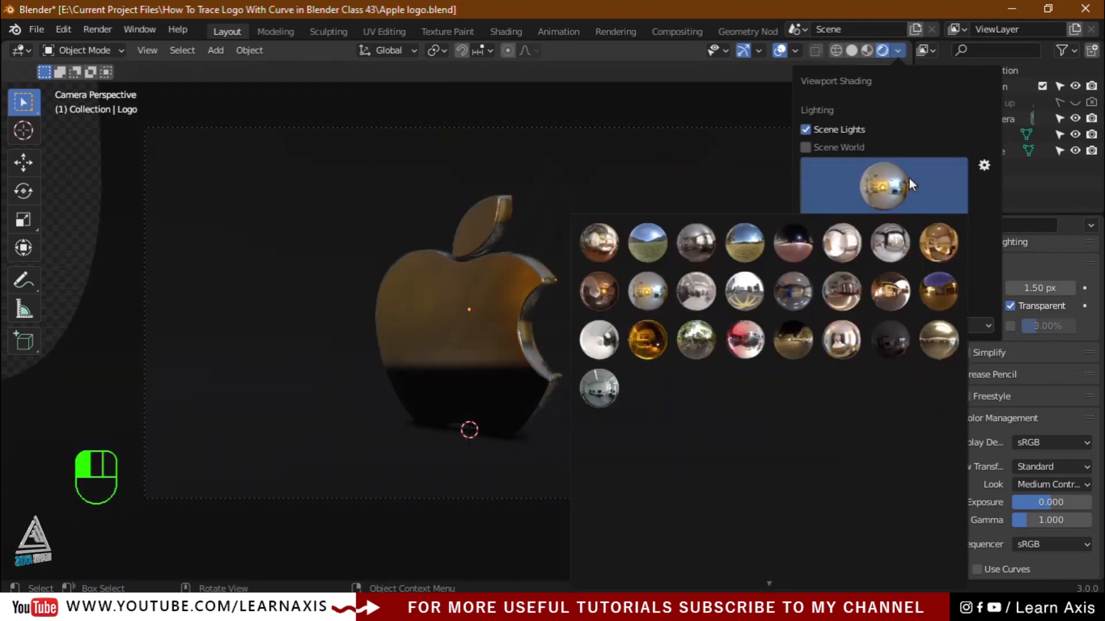
left_click(708, 294)
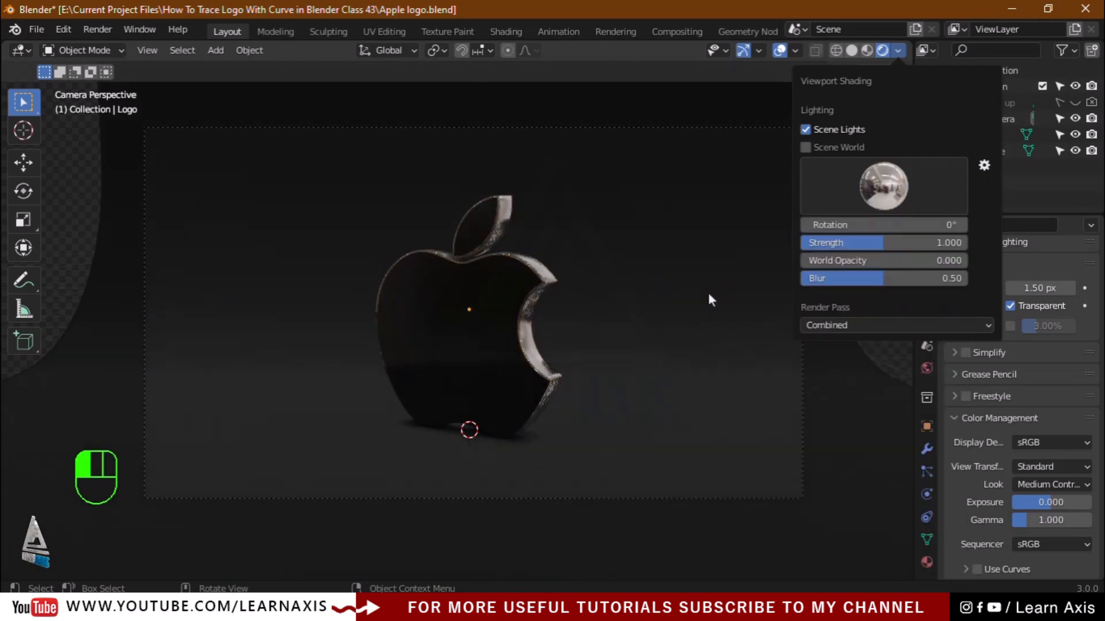
Step: Try the reddish club interior, warm courtyard, pale city and grey office HDRIs for the rendered viewport's lighting
left_click(896, 195)
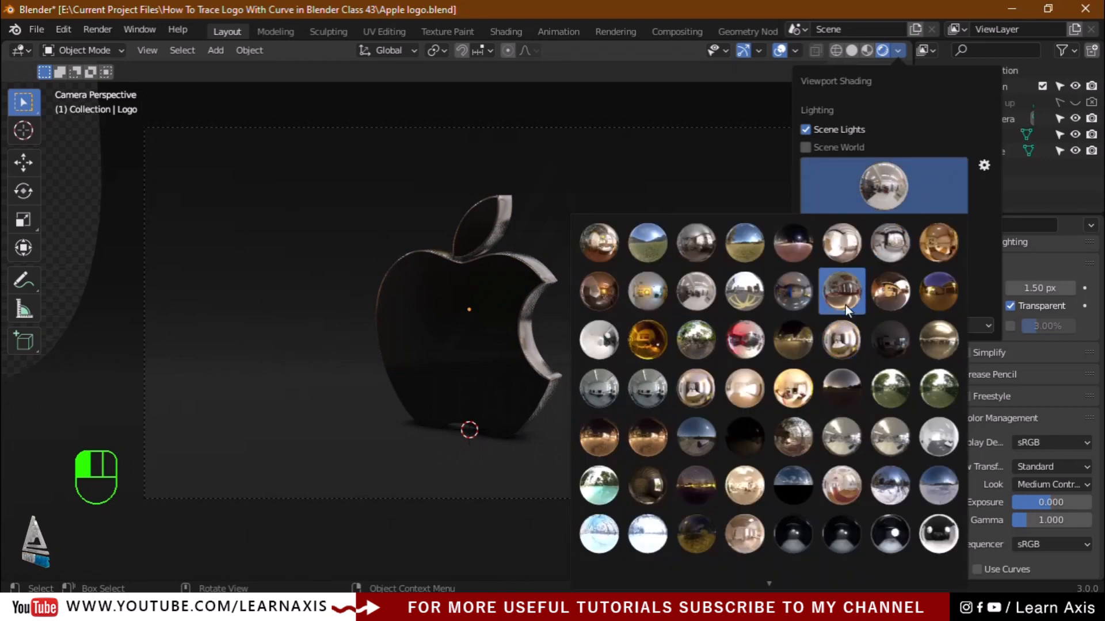
left_click(844, 305)
left_click(901, 192)
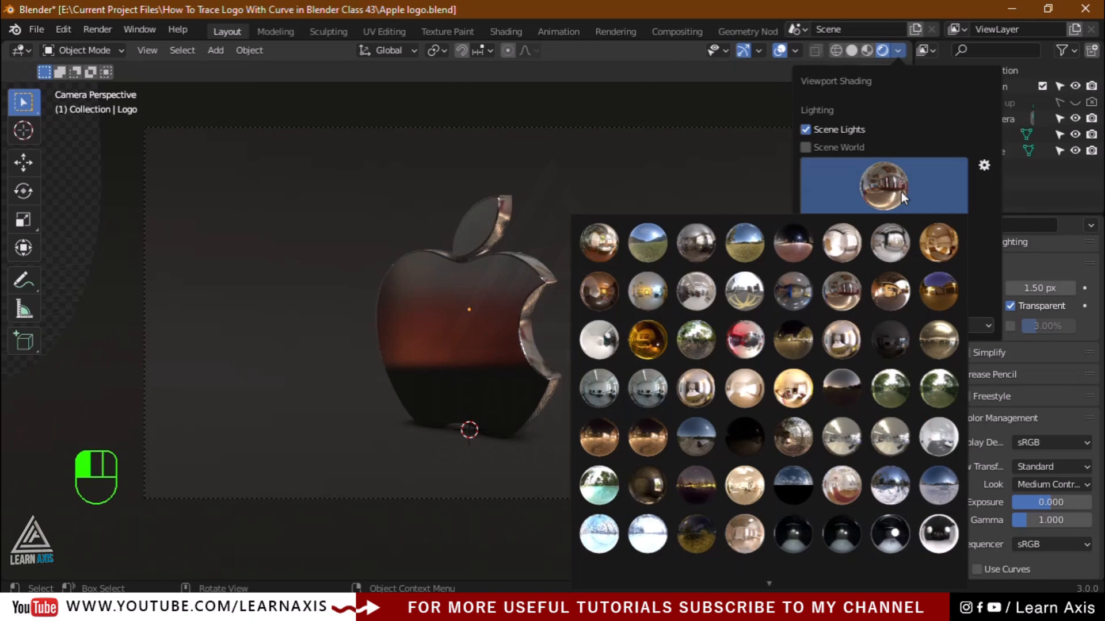
left_click(897, 289)
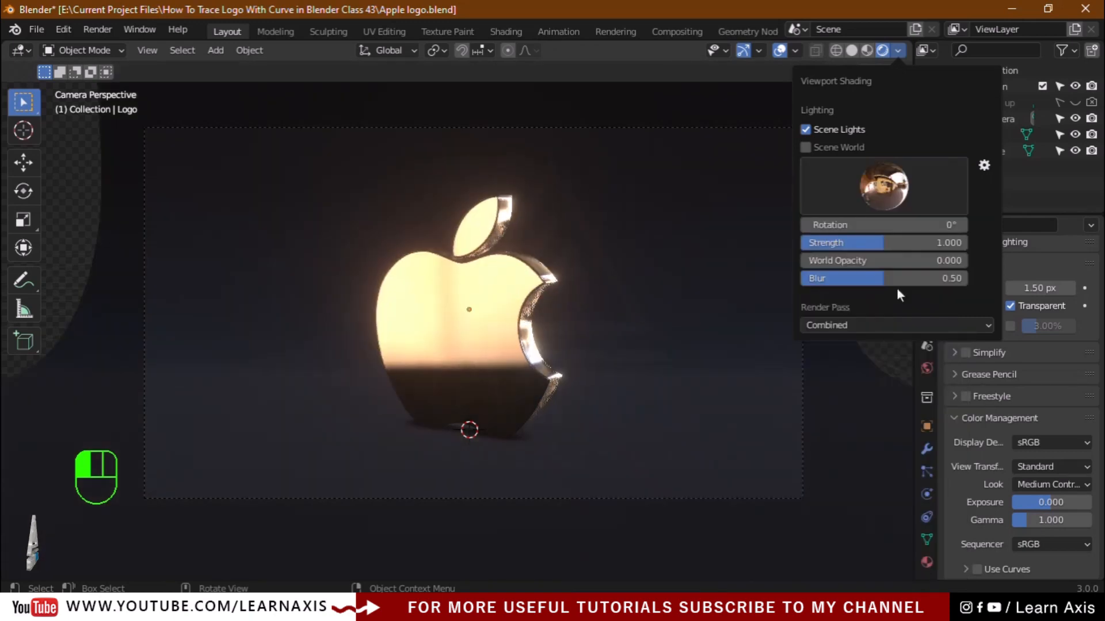
left_click(901, 187)
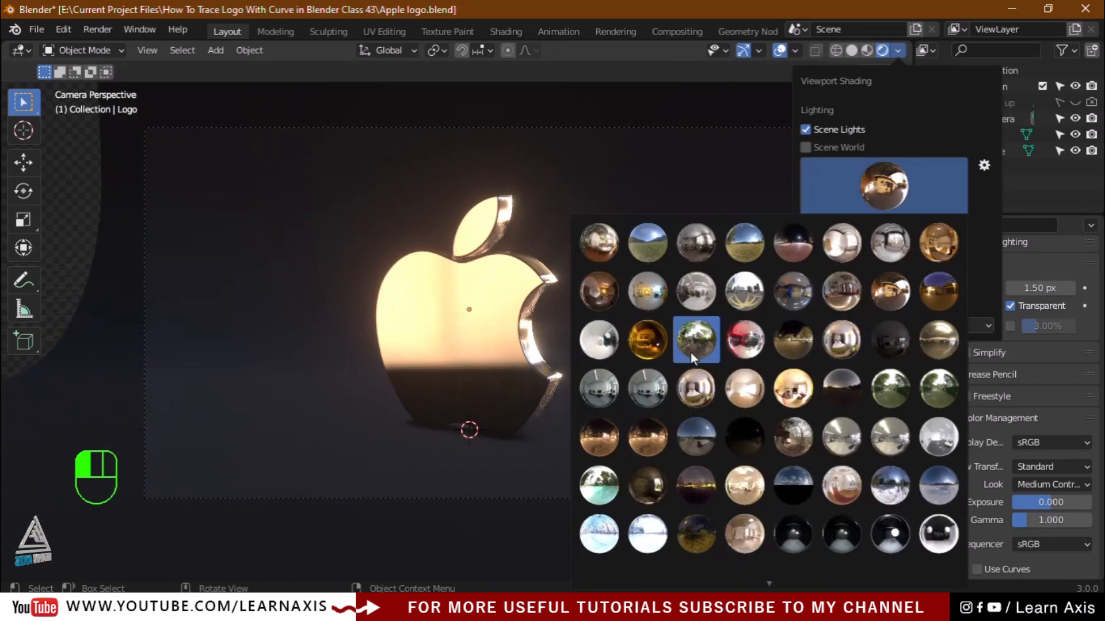
left_click(746, 297)
left_click(883, 185)
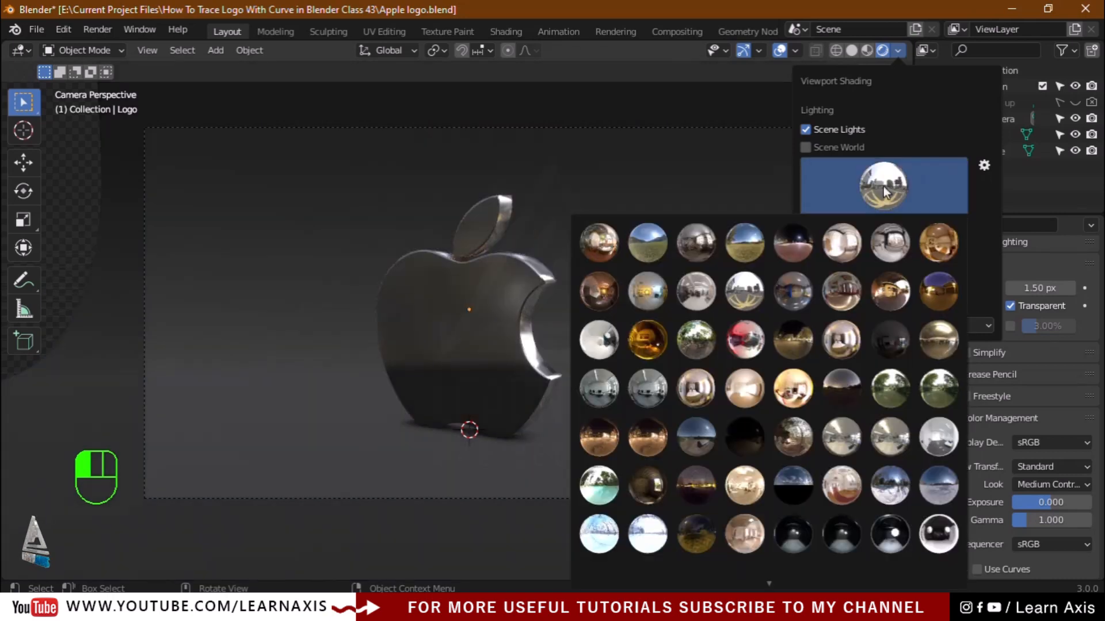
left_click(647, 391)
Step: Try the hotel room, red gym entrance, beige hall and white photo studio HDRIs for the rendered viewport's lighting
left_click(883, 185)
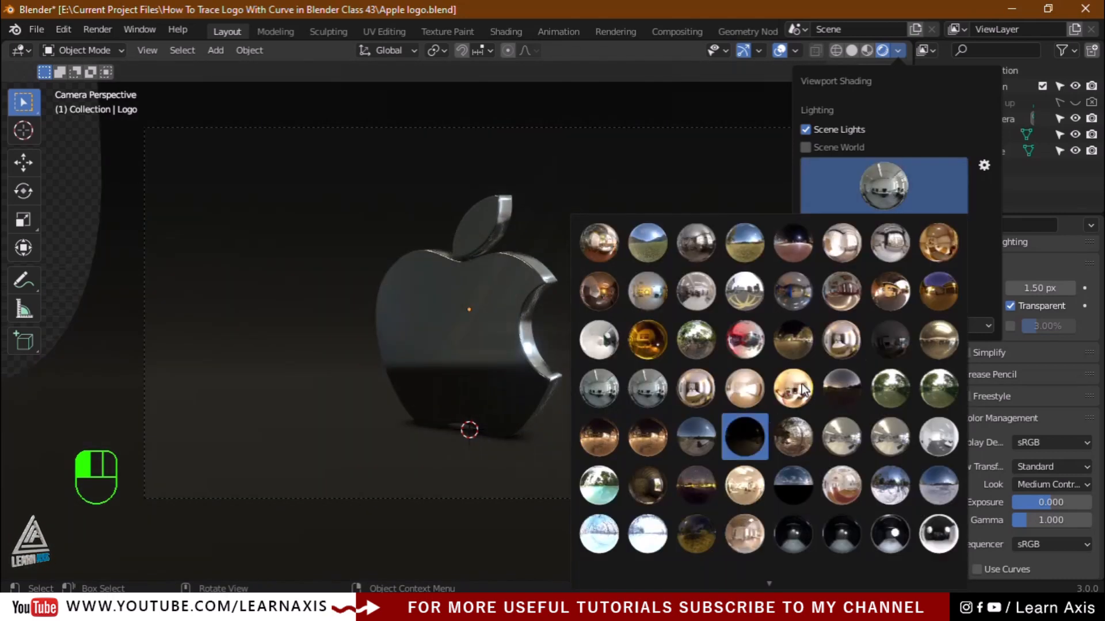
left_click(841, 340)
left_click(871, 199)
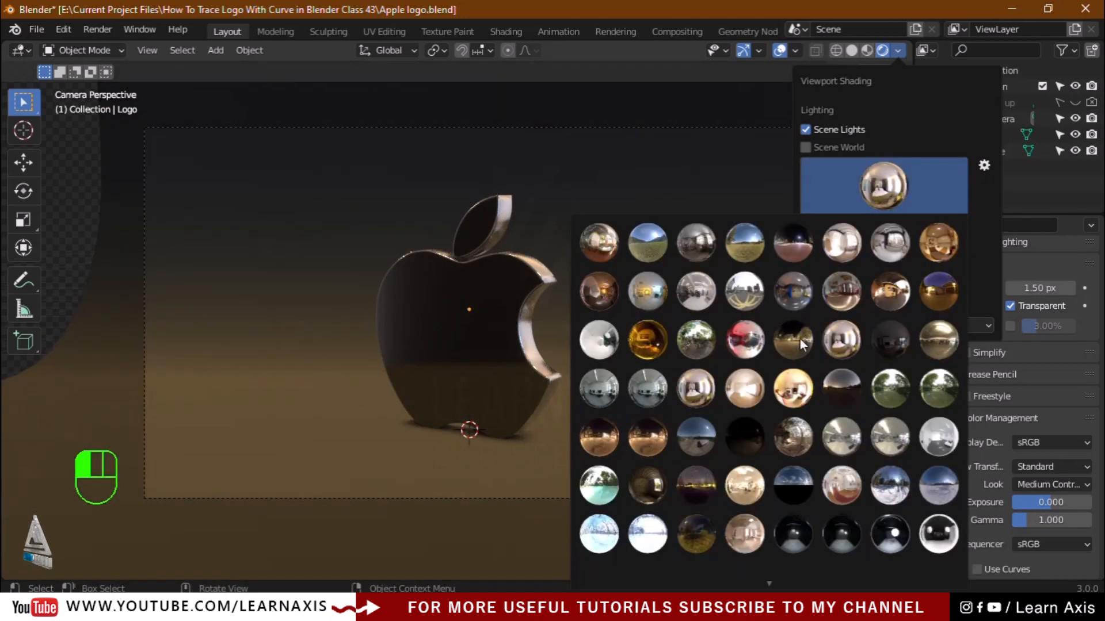
left_click(744, 347)
left_click(903, 192)
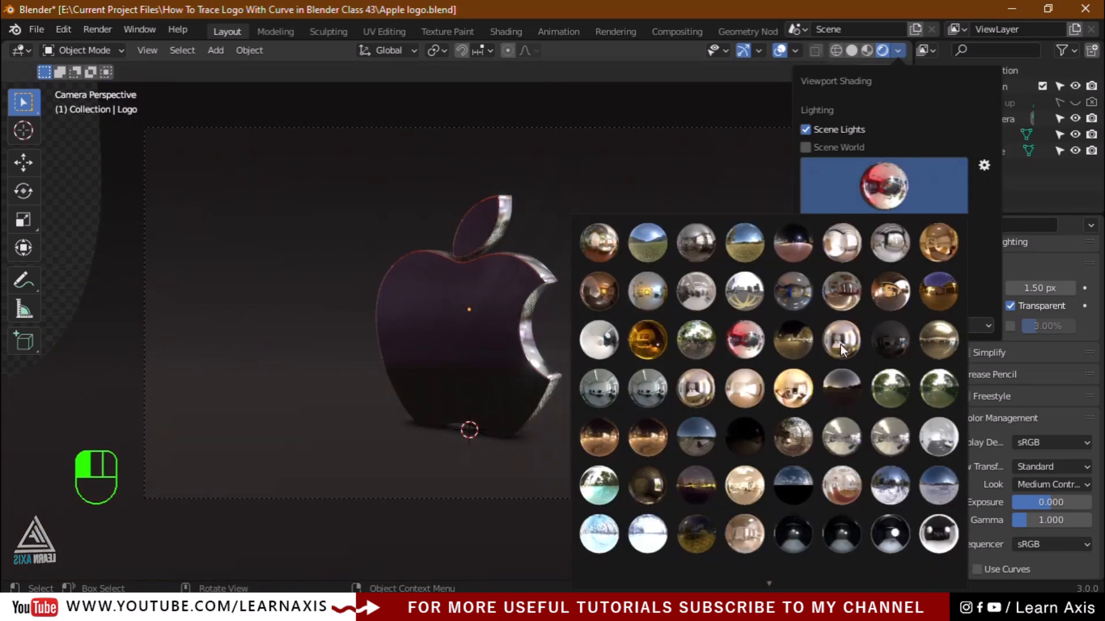
left_click(699, 341)
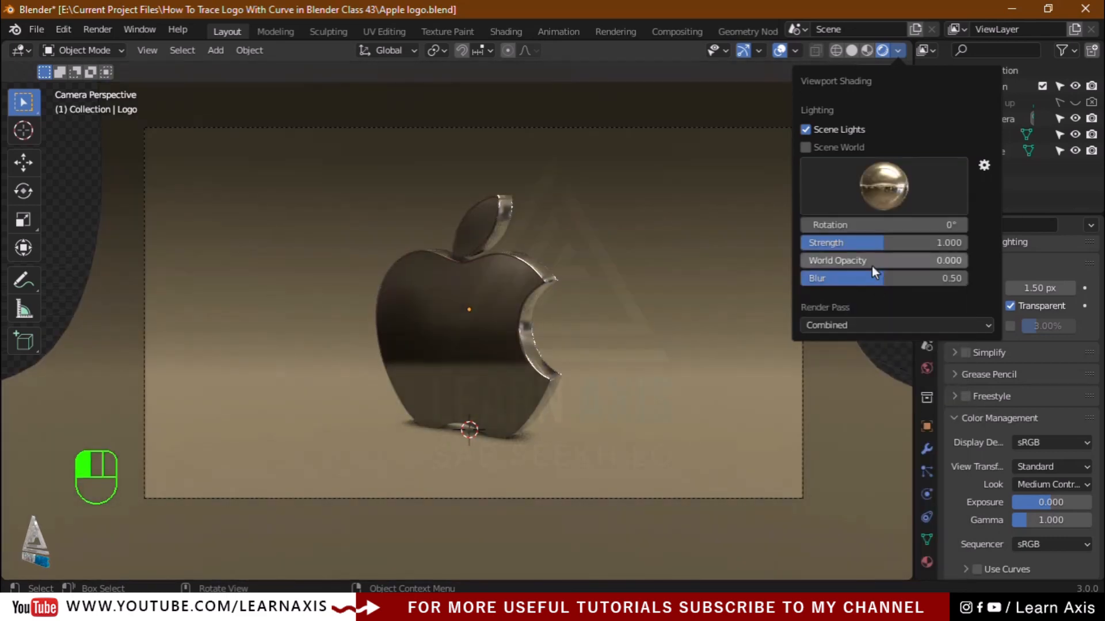
left_click(881, 200)
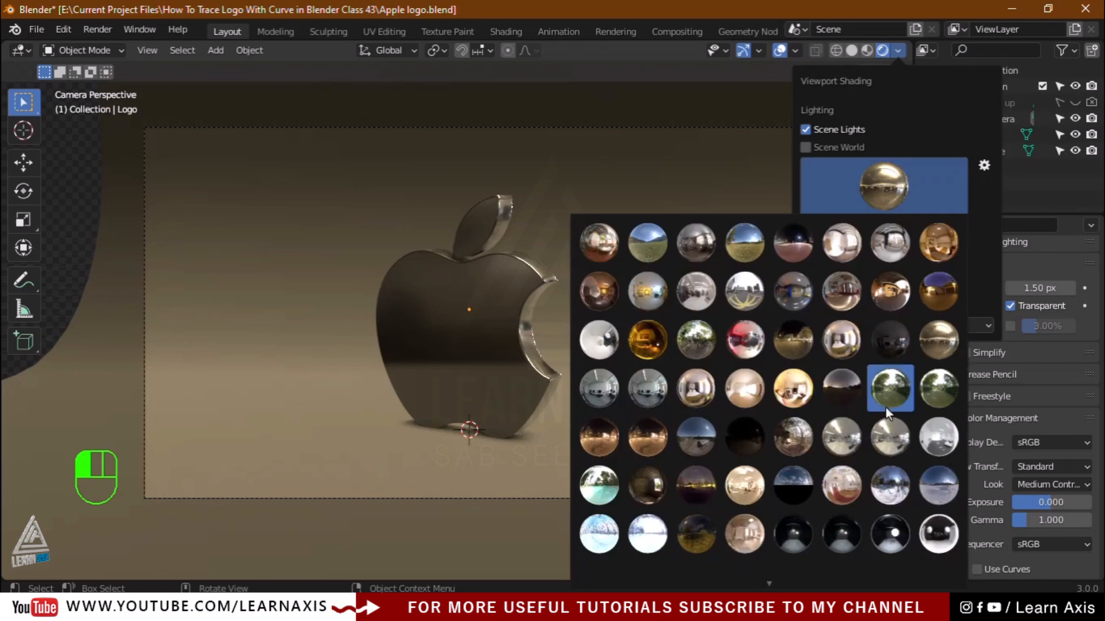
left_click(792, 290)
left_click(886, 196)
left_click(882, 242)
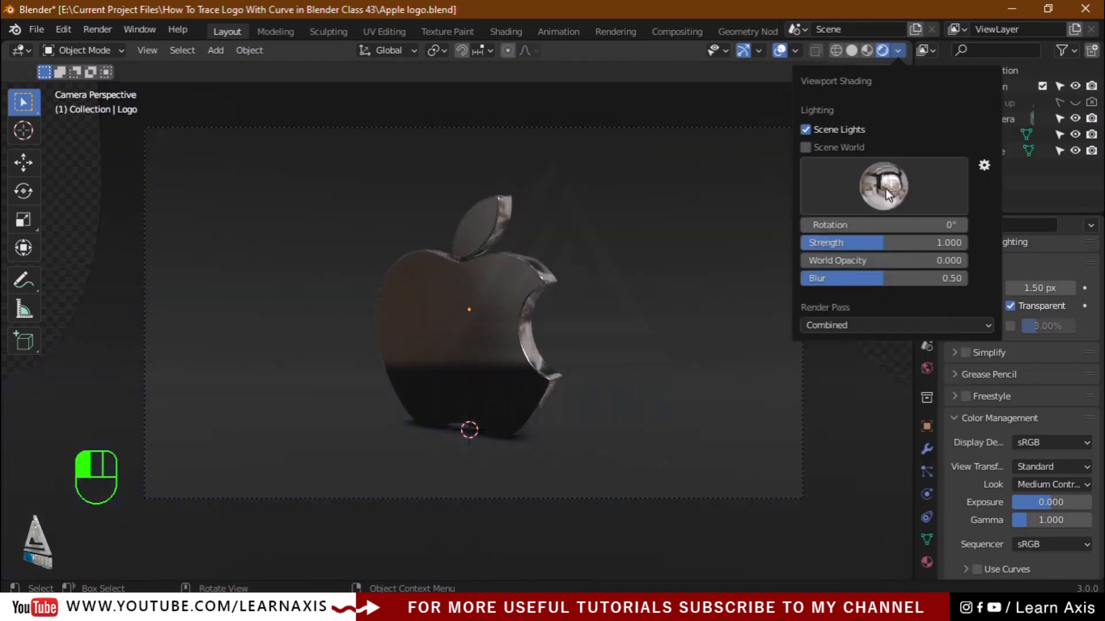
Step: Light the rendered viewport with the green forest HDRI
left_click(877, 195)
left_click(709, 338)
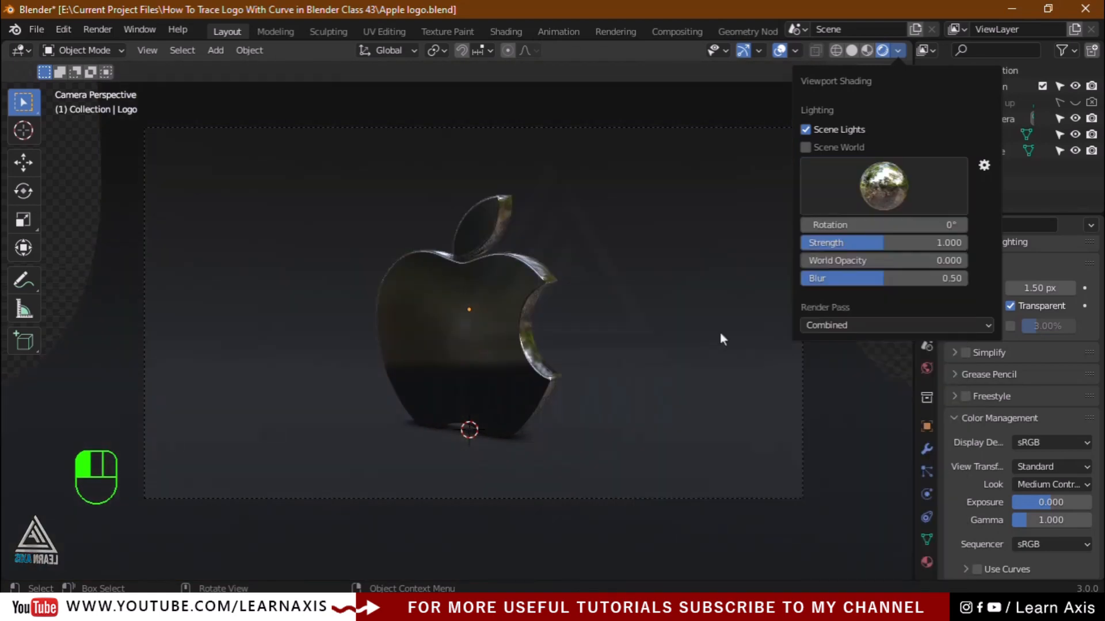
left_click(890, 183)
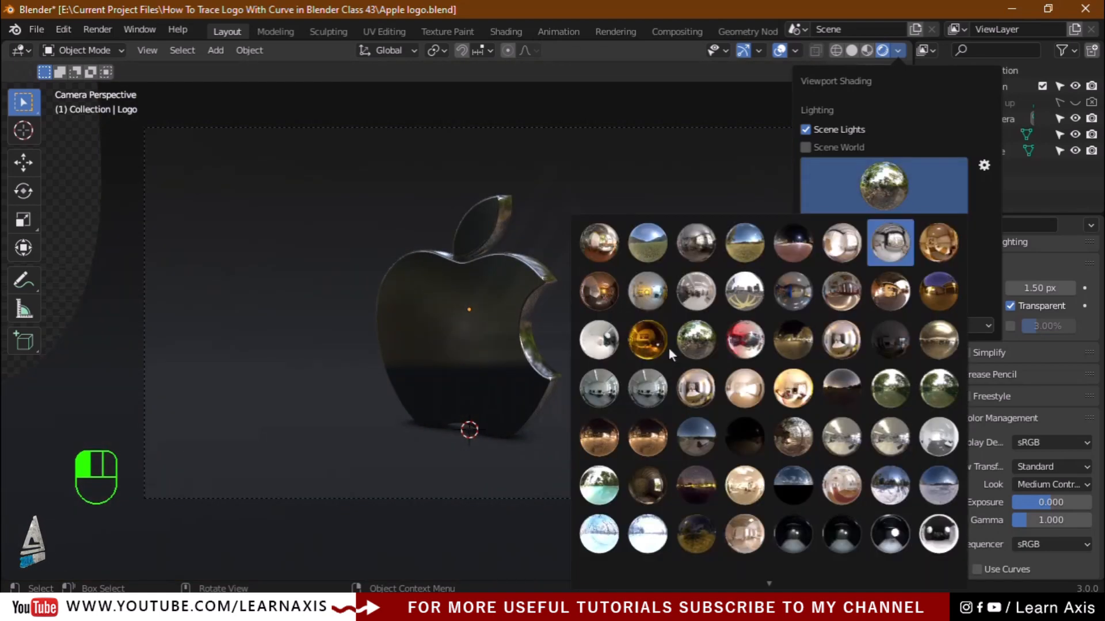
left_click(701, 344)
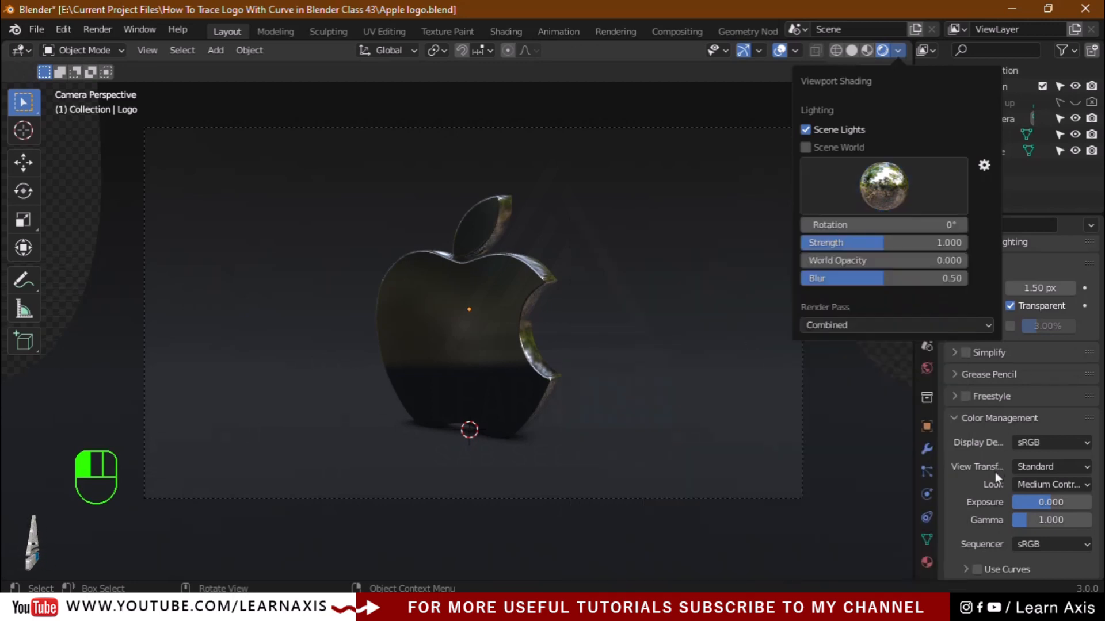
Step: Assign an Environment Texture to the world background's color
left_click(926, 368)
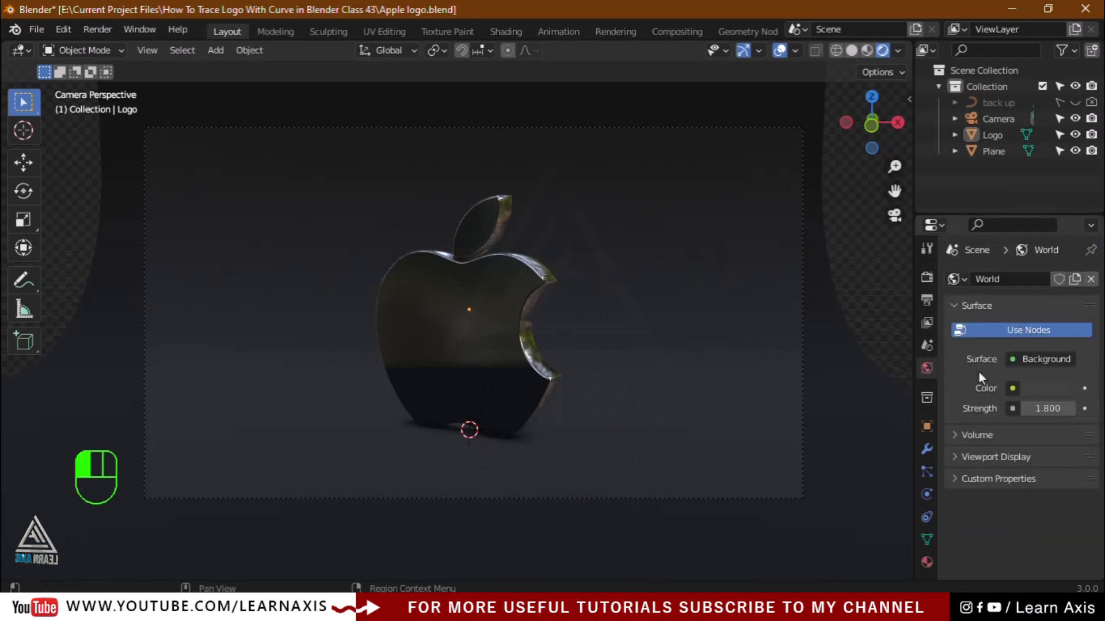
left_click(1012, 389)
left_click(695, 212)
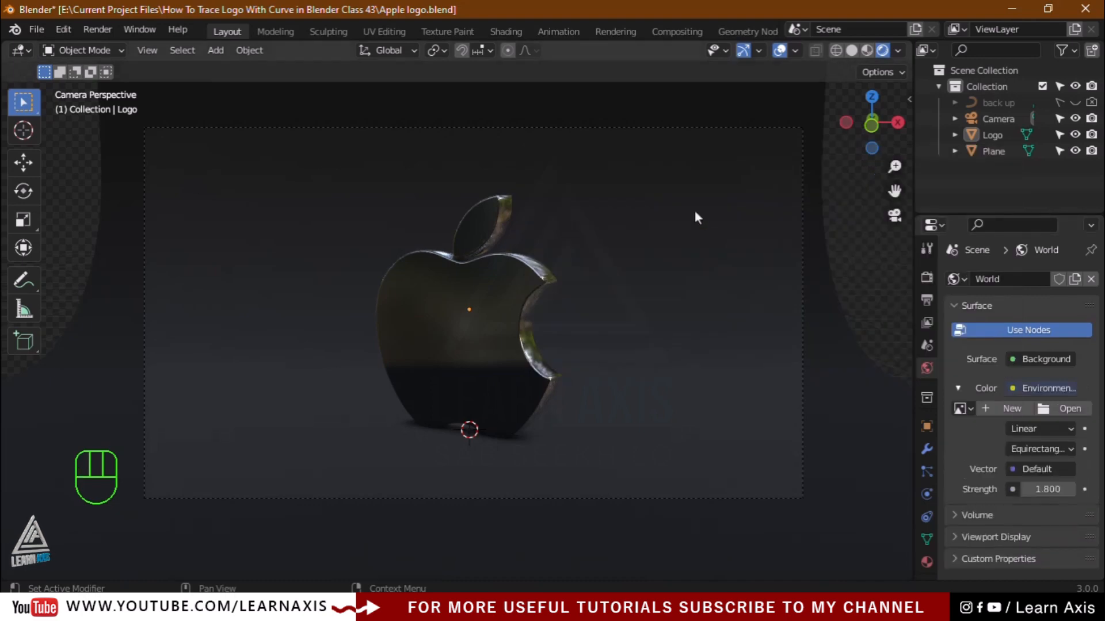
Step: Start opening the environment image and browse to C:\Program Files\Blender Foundation\Blender 3.0\3.0\datafiles\studiolights\world
left_click(1069, 410)
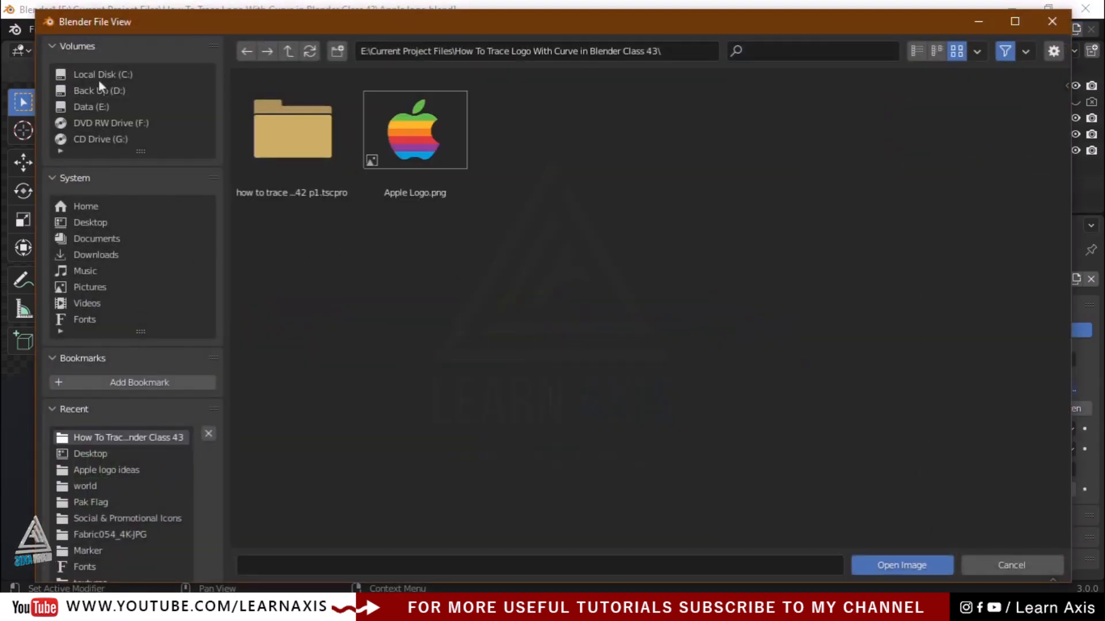
left_click(99, 78)
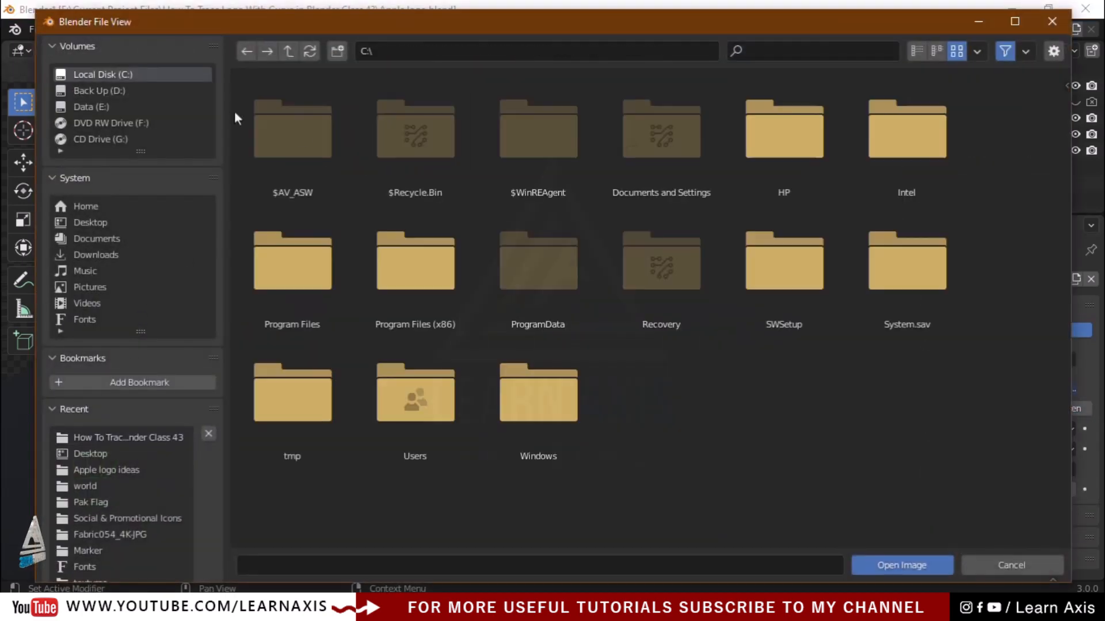
double_click(288, 303)
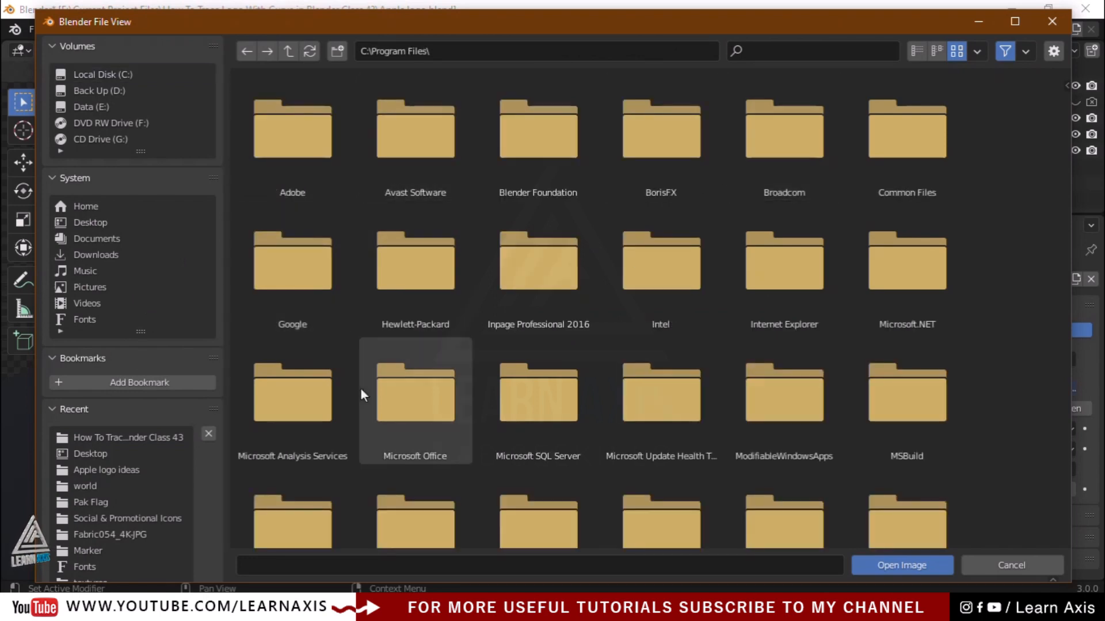
double_click(538, 168)
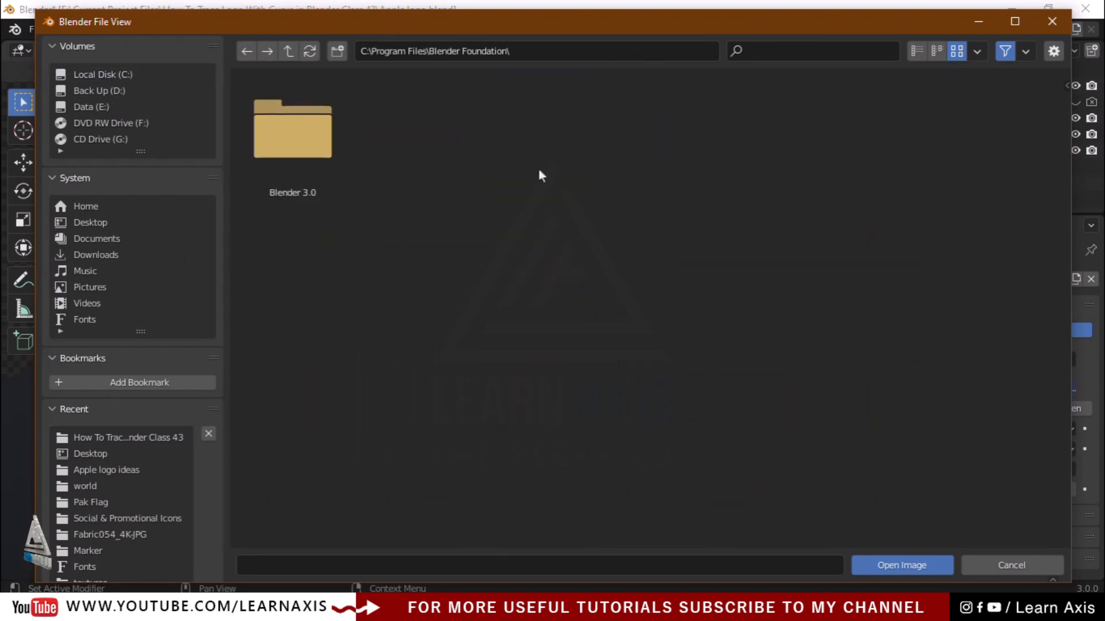
double_click(334, 177)
double_click(334, 177)
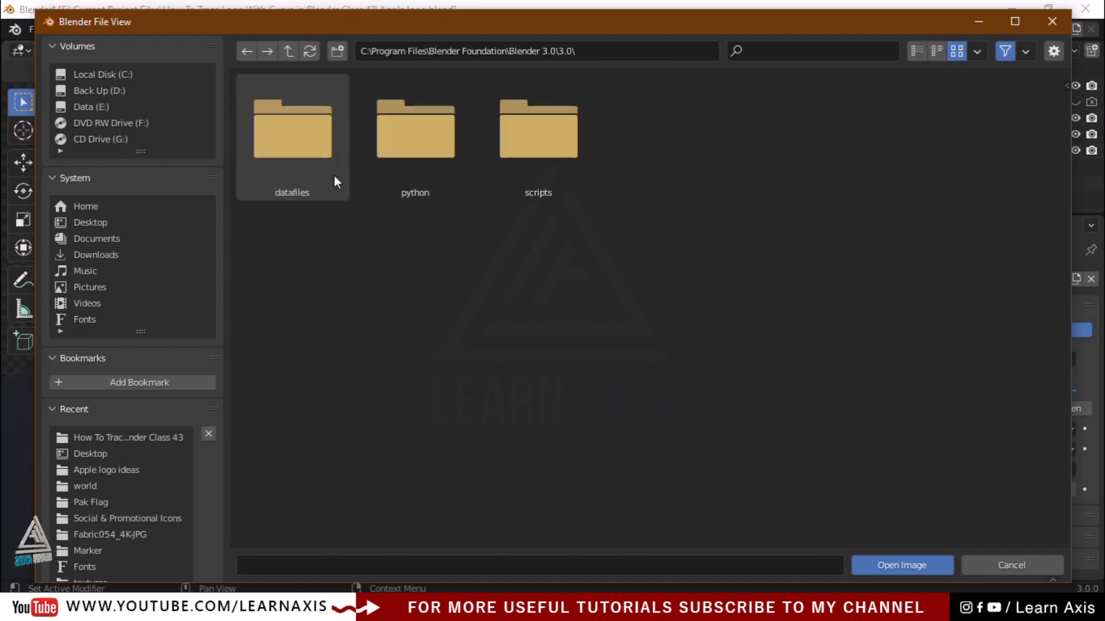
double_click(335, 176)
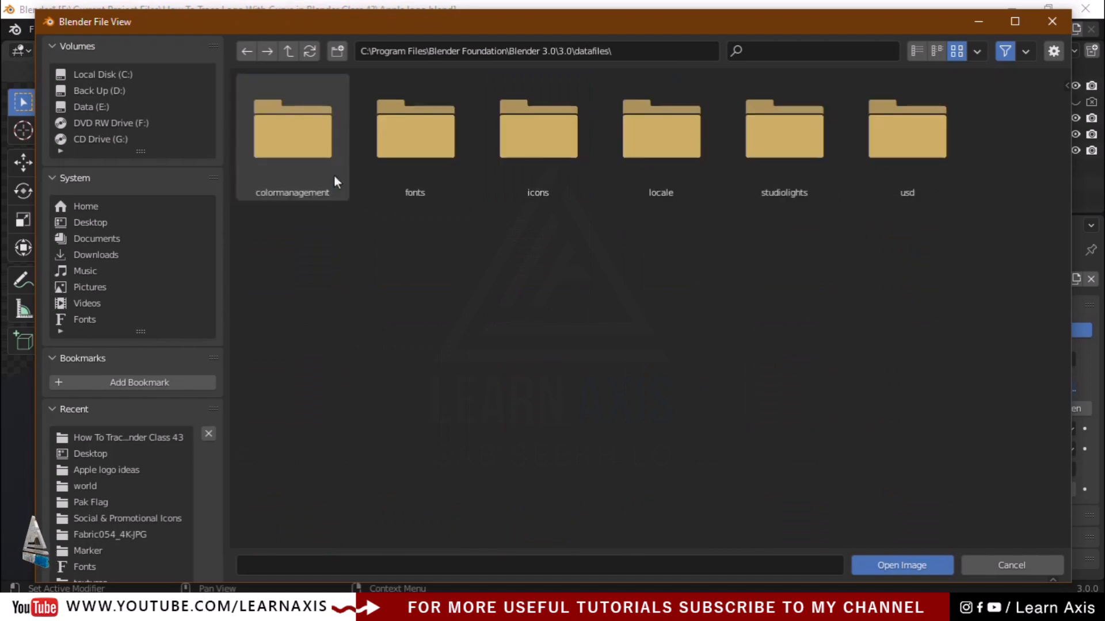
double_click(739, 192)
double_click(537, 202)
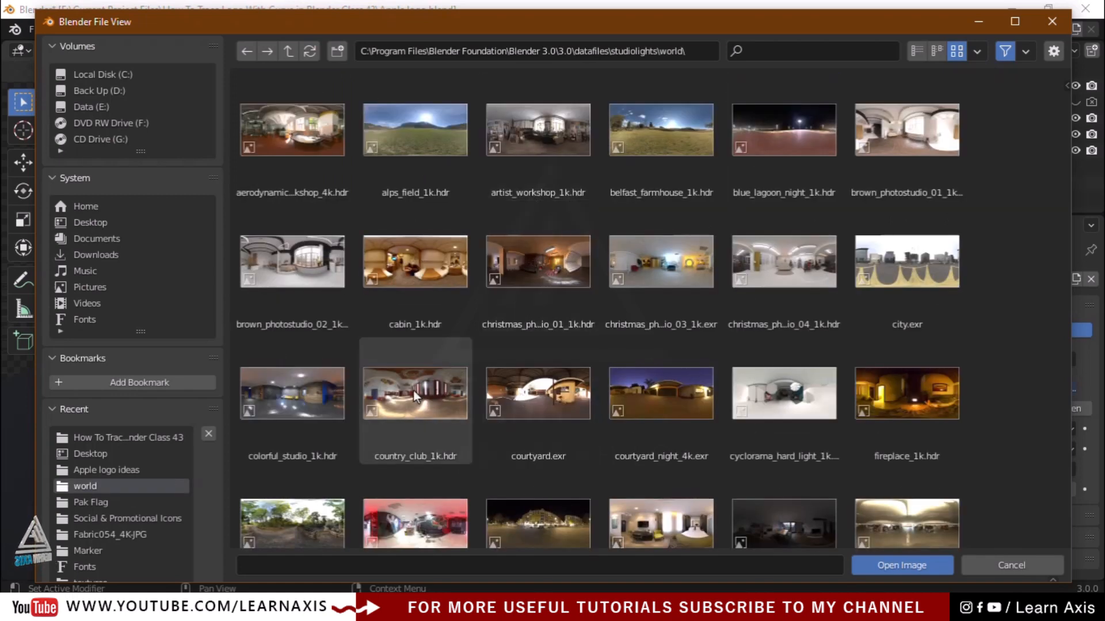
Step: Search the world folder for "forest" and load forest.exr as the world's environment texture
scroll(413, 392, "down", 3)
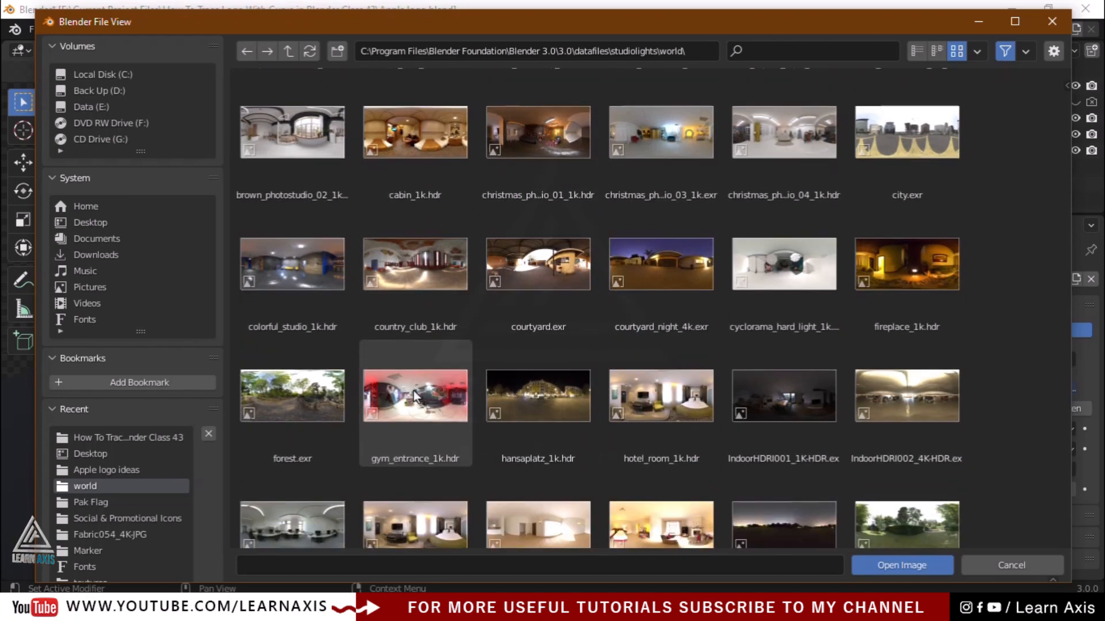
left_click(291, 420)
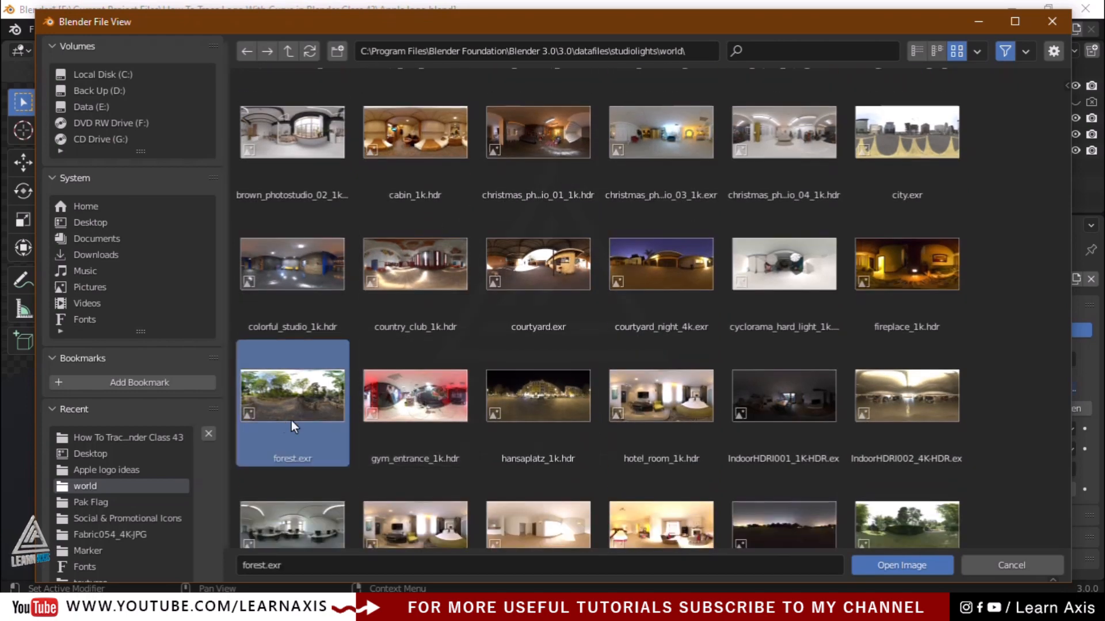
left_click(761, 47)
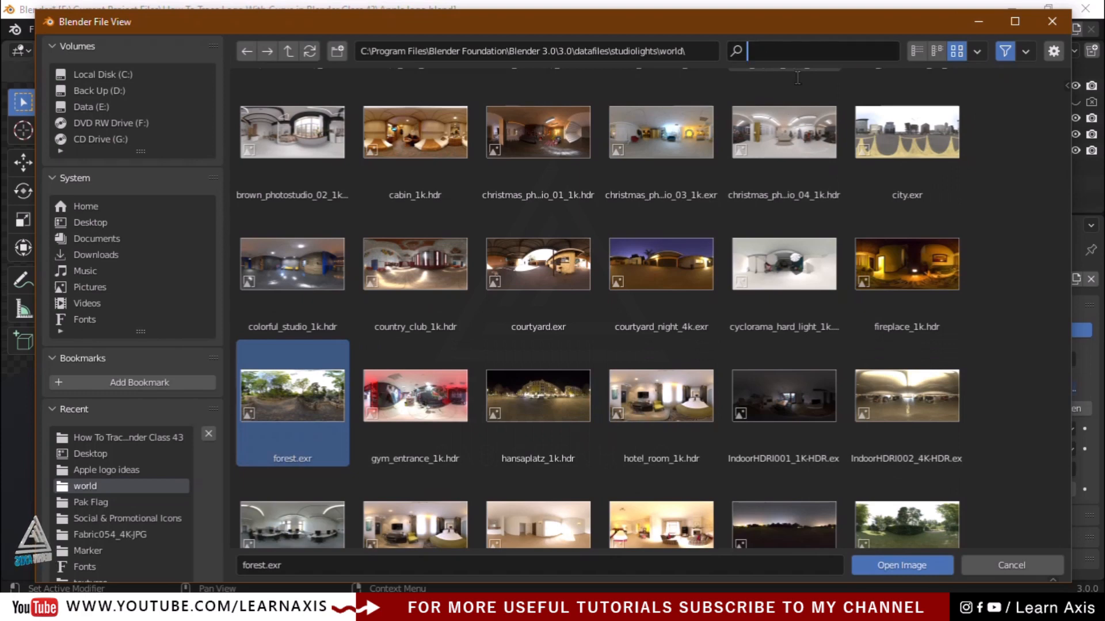
type("gp")
key("ctrl+a")
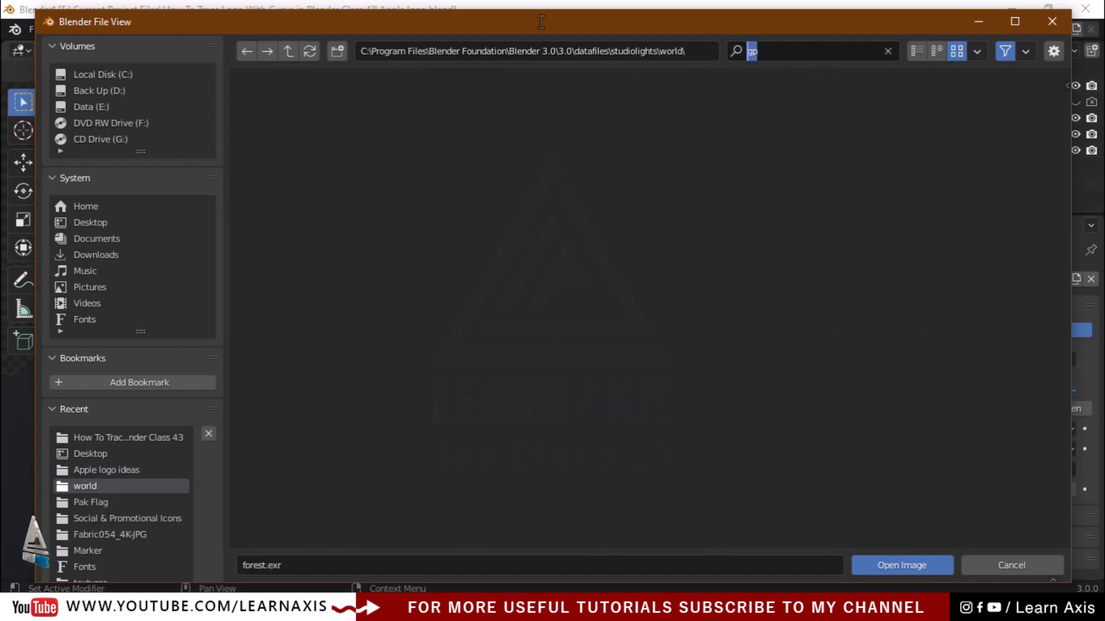
type("fpr")
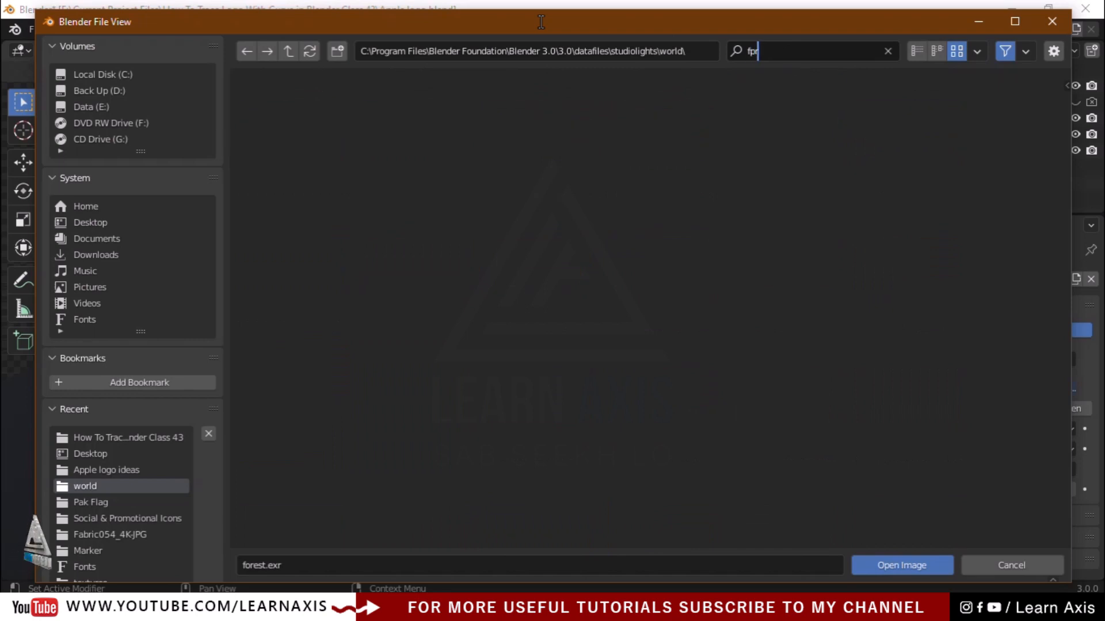
key("BackSpace")
key("BackSpace")
type("orest")
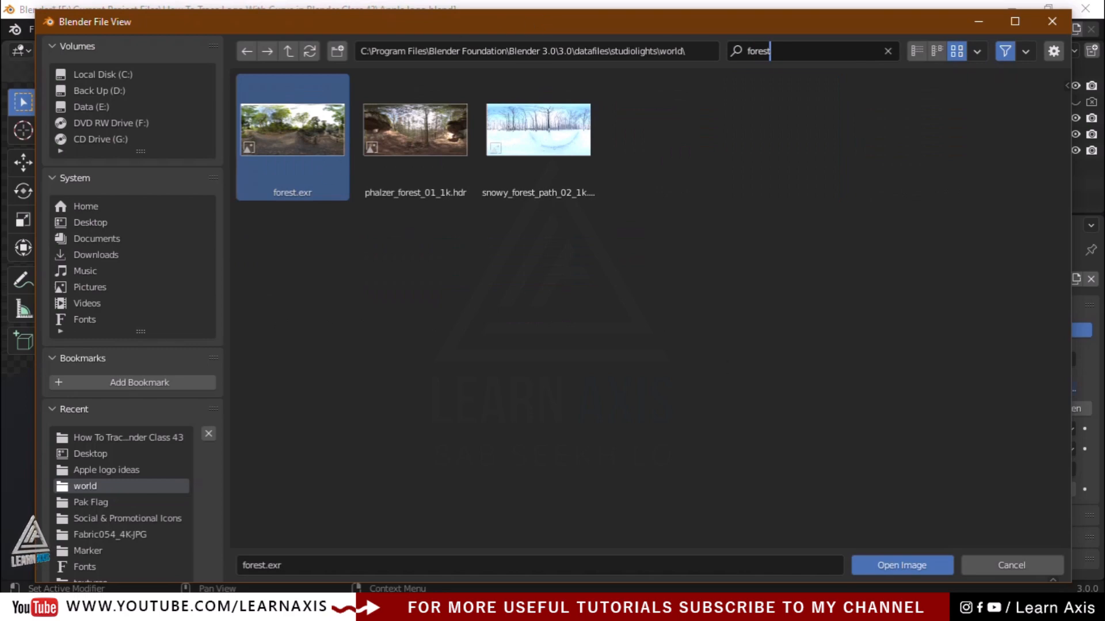
left_click(910, 568)
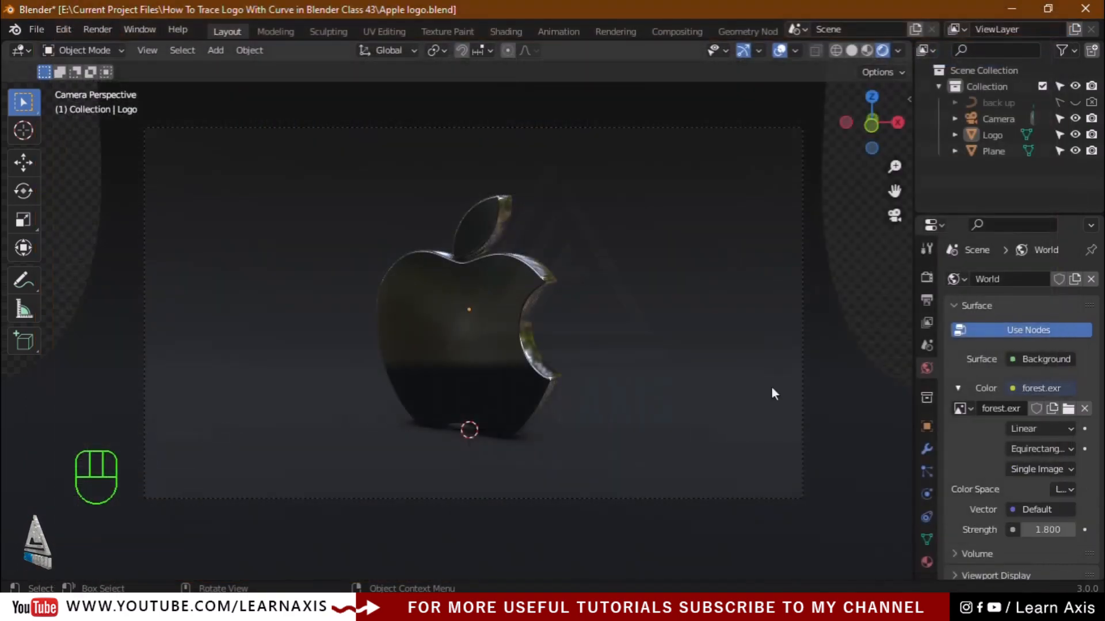
Step: Enable Render Region for the output and set the PNG compression to 0%
left_click(926, 298)
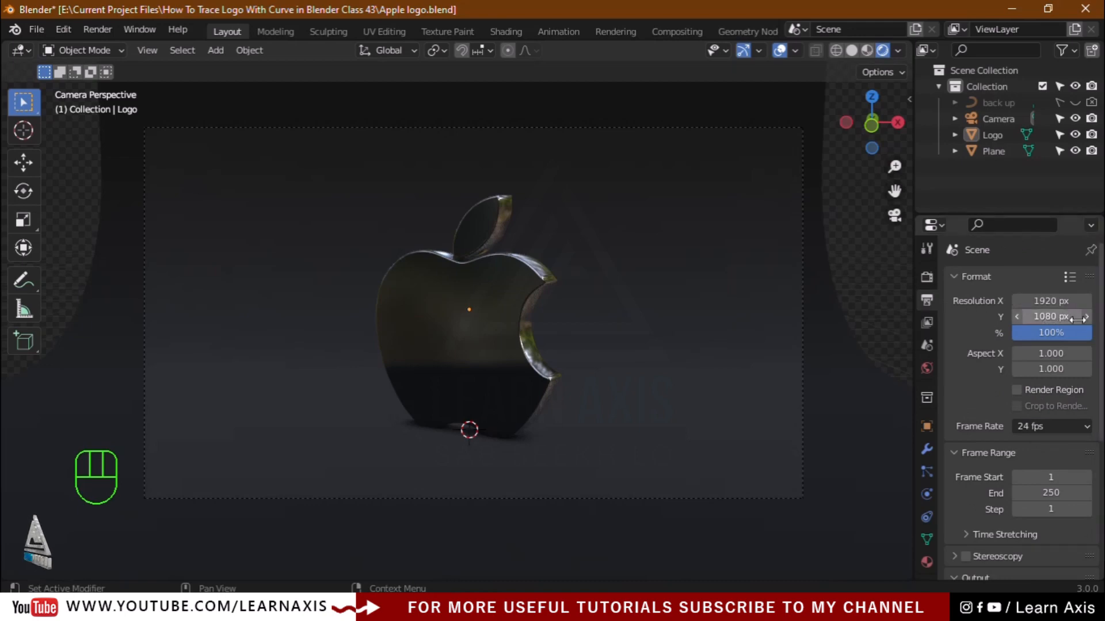
left_click(1019, 391)
scroll(1032, 468, "down", 5)
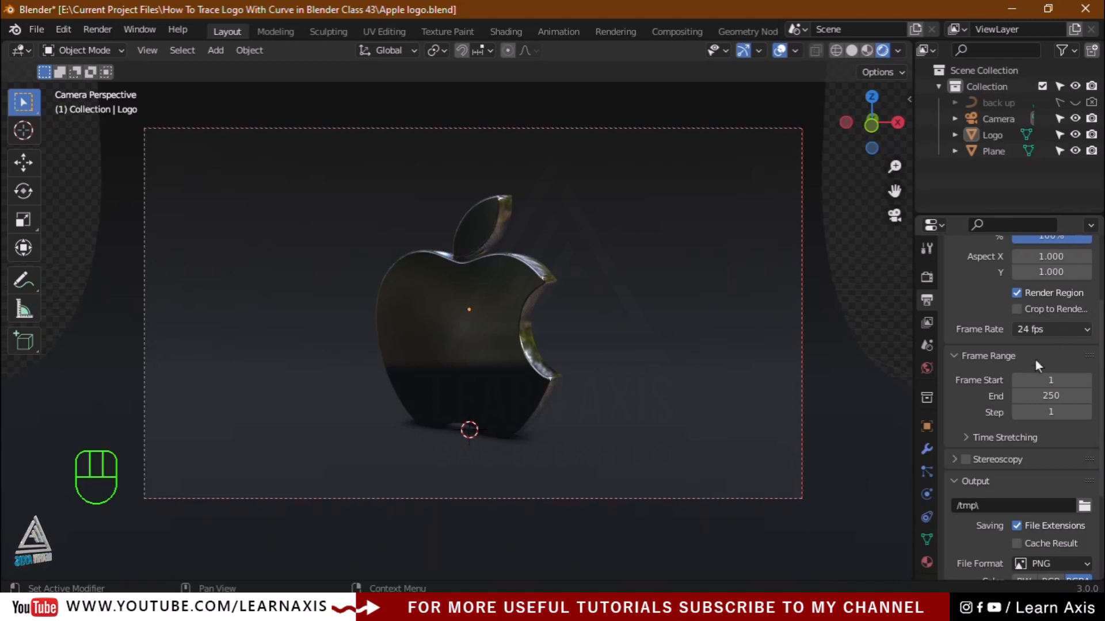
scroll(1018, 448, "down", 5)
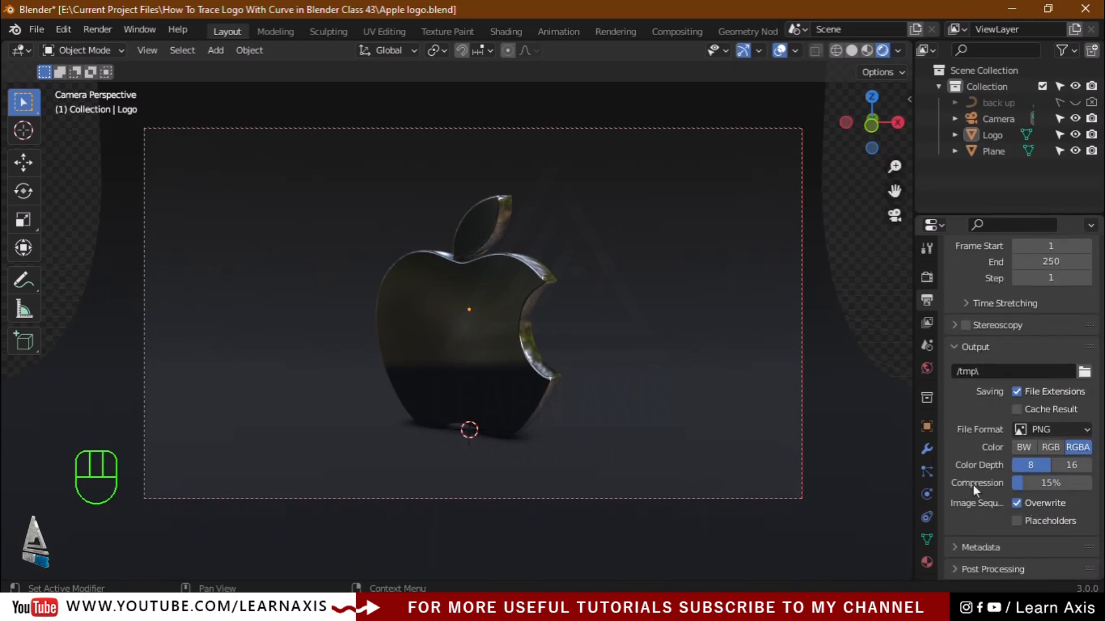
left_click_drag(1044, 484, 1024, 482)
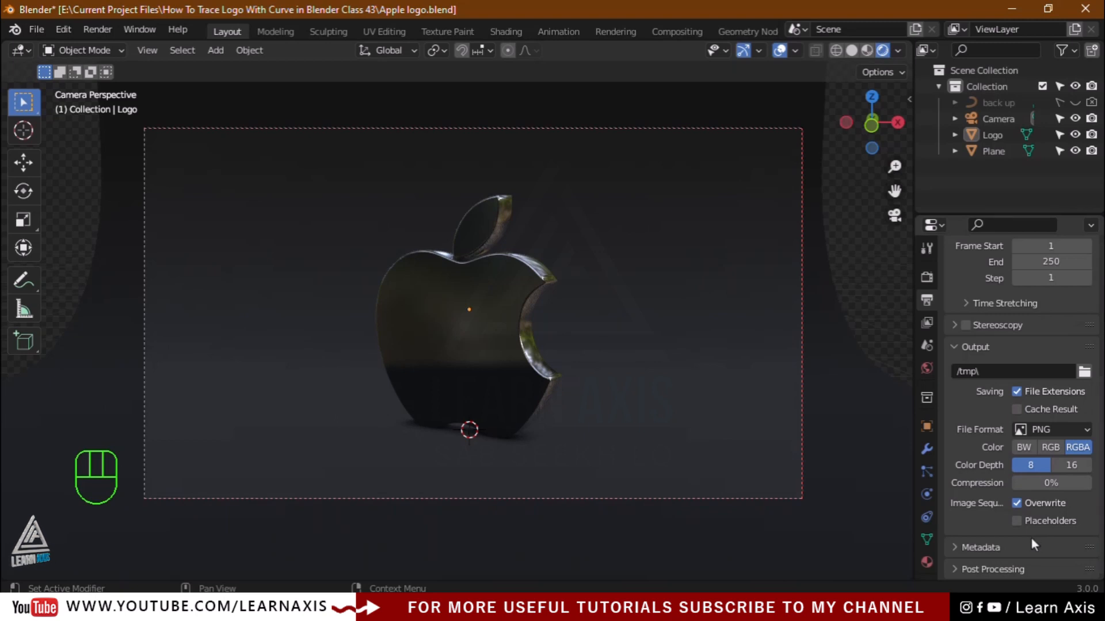
scroll(1031, 538, "up", 5)
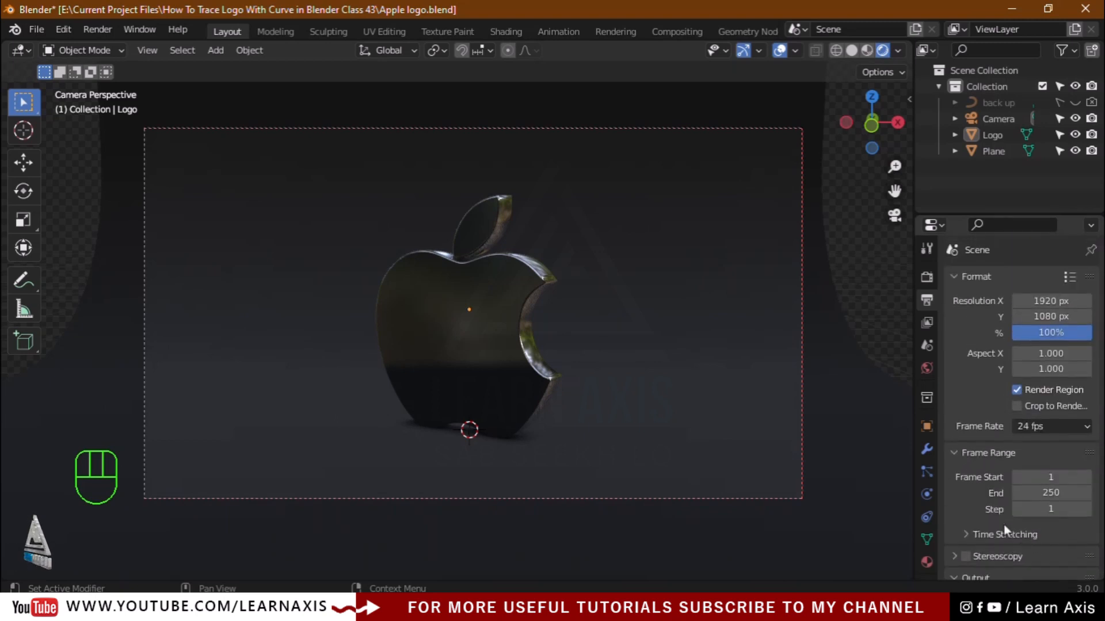
Step: Set the Eevee render sampling to 100 samples
left_click(927, 368)
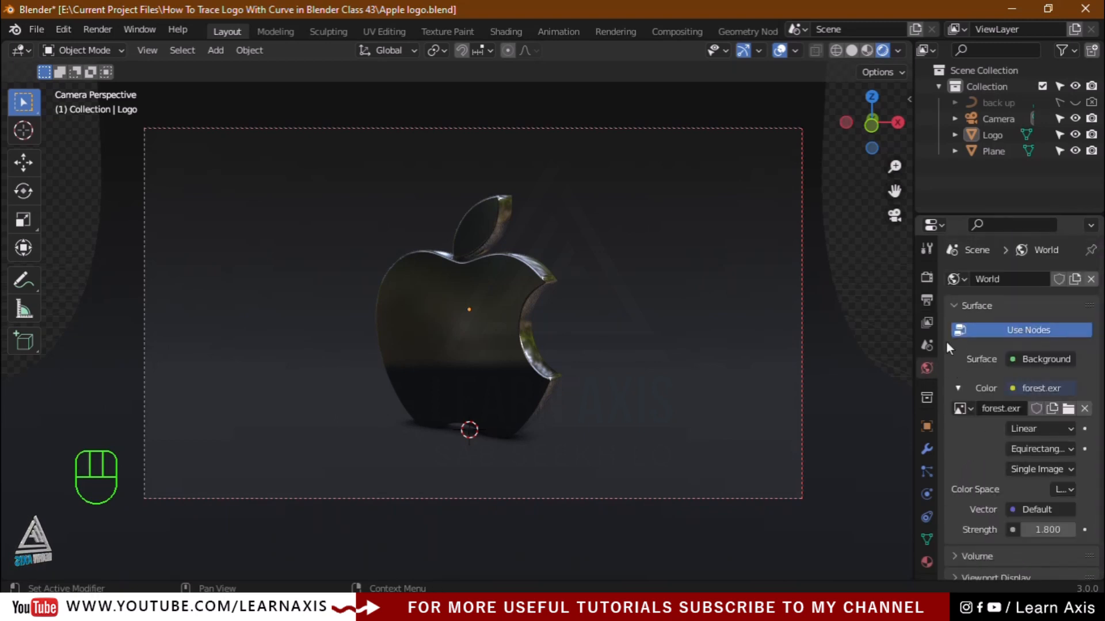
left_click(929, 301)
left_click(931, 286)
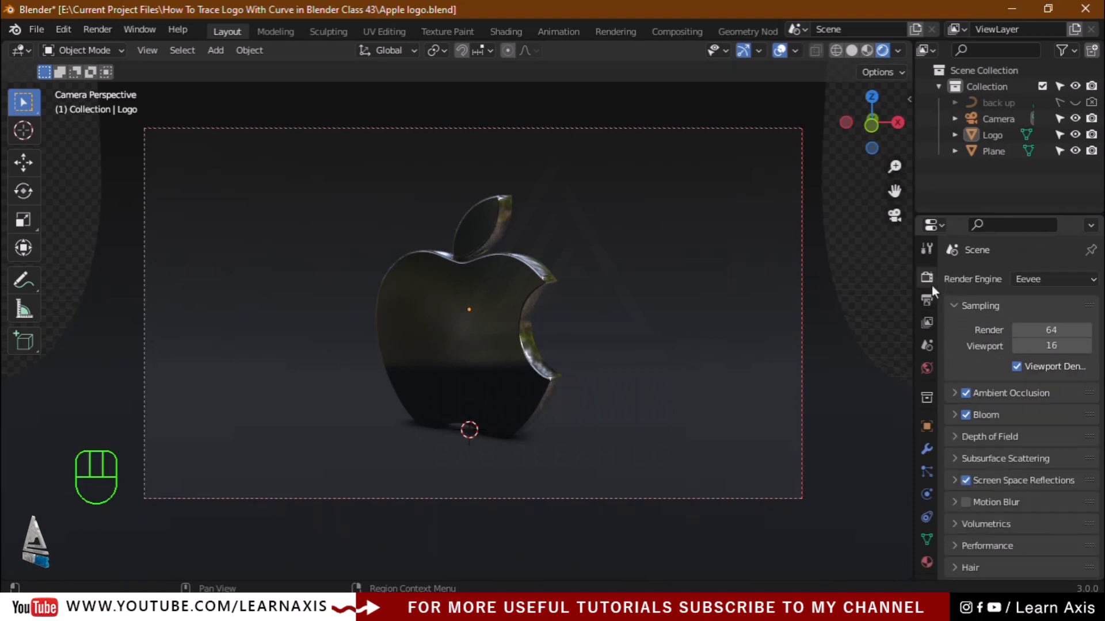
left_click(1039, 331)
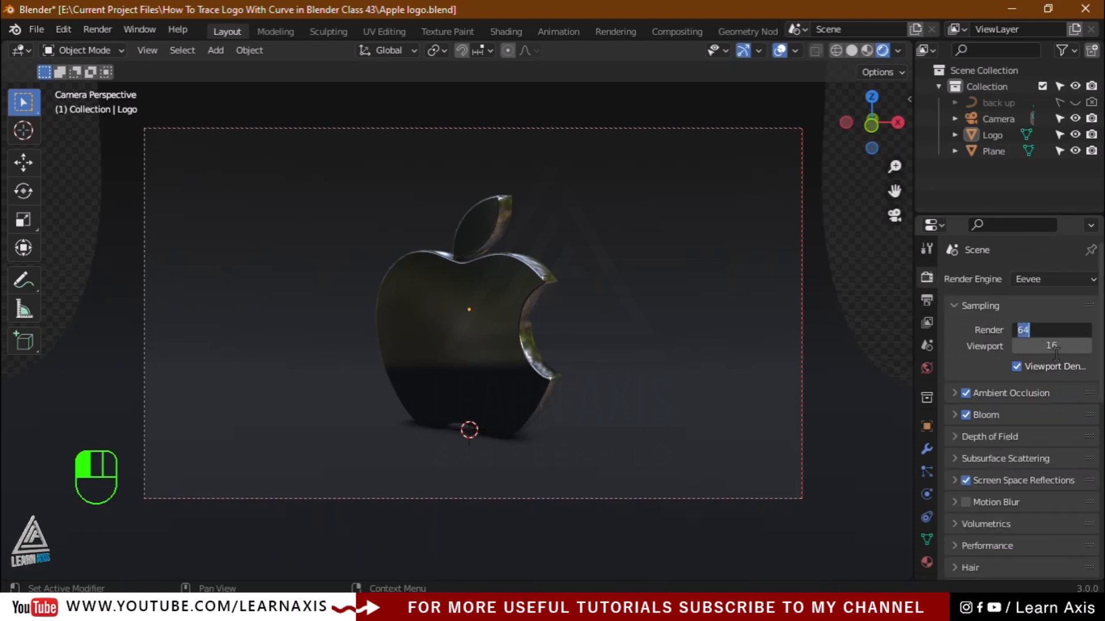
left_click_drag(1054, 328, 913, 309)
type("100")
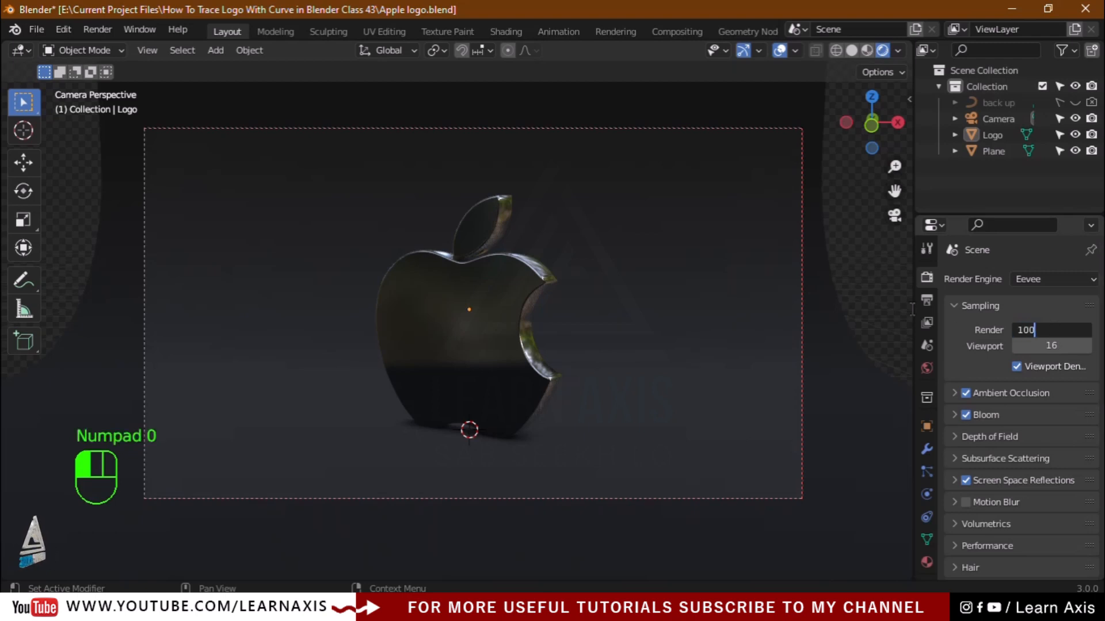
key("Return")
scroll(1016, 468, "down", 8)
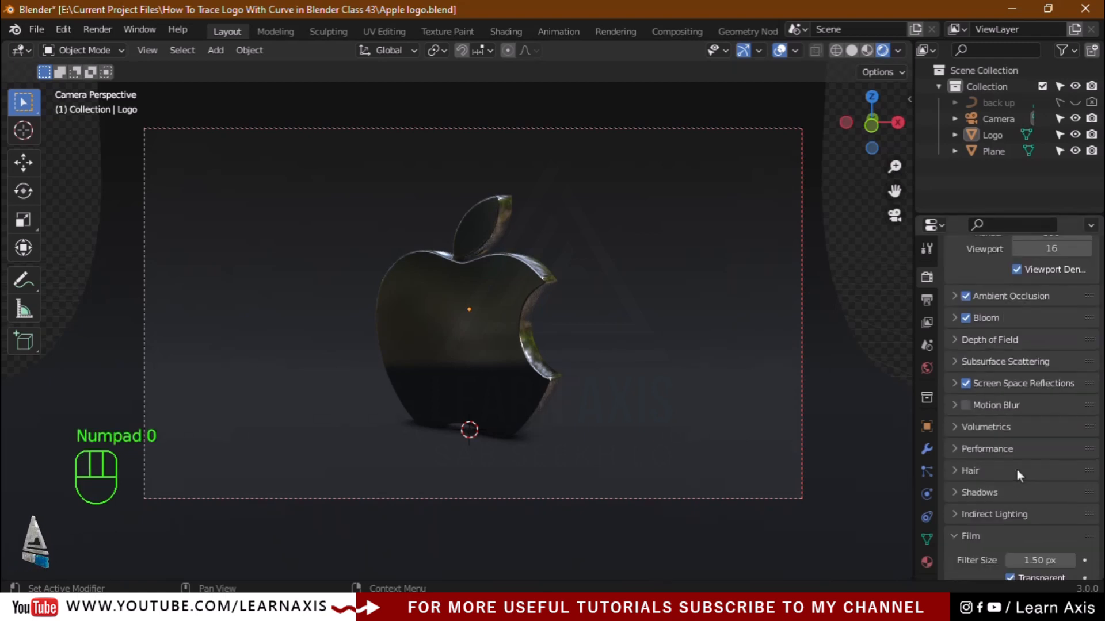
scroll(1017, 470, "down", 6)
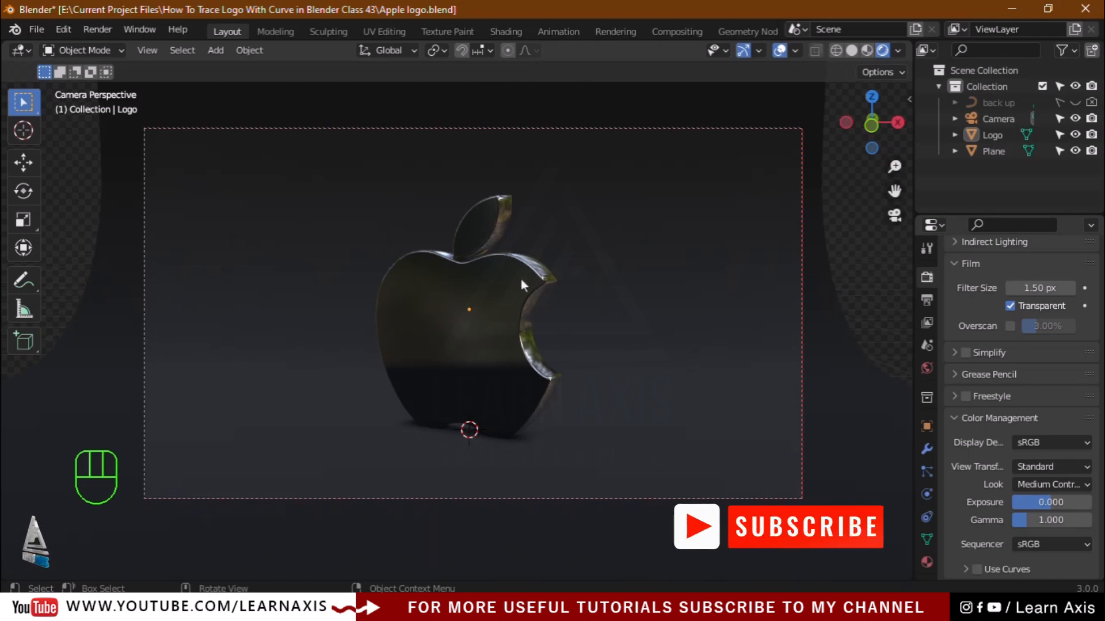
Step: Enlarge the node editor in the Compositing workspace and enable Use Nodes for the scene
left_click(670, 36)
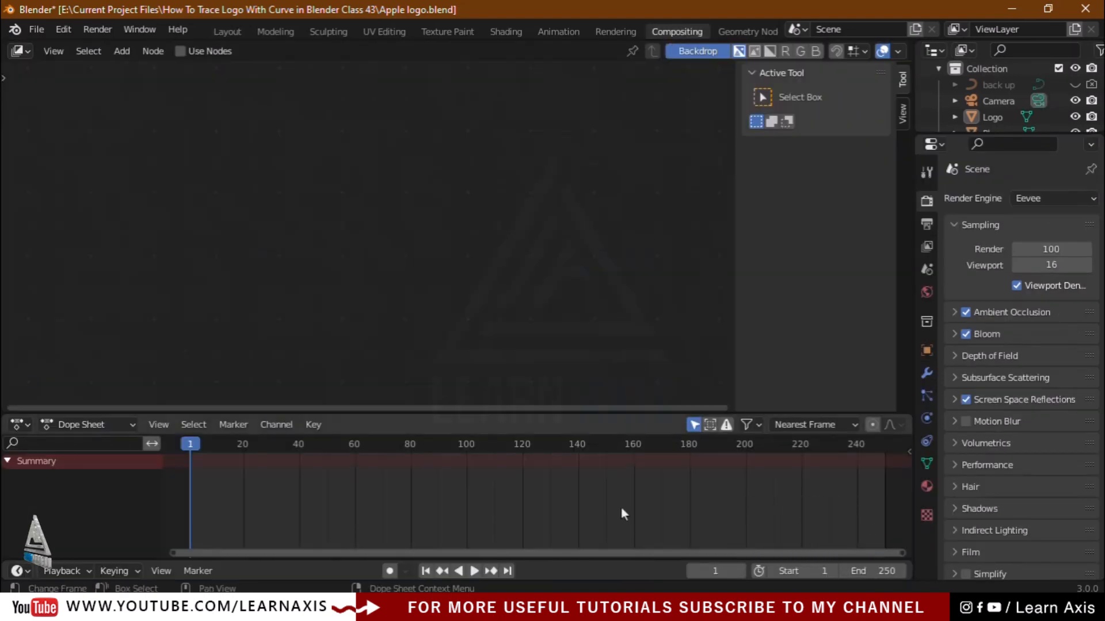
left_click_drag(622, 410, 622, 544)
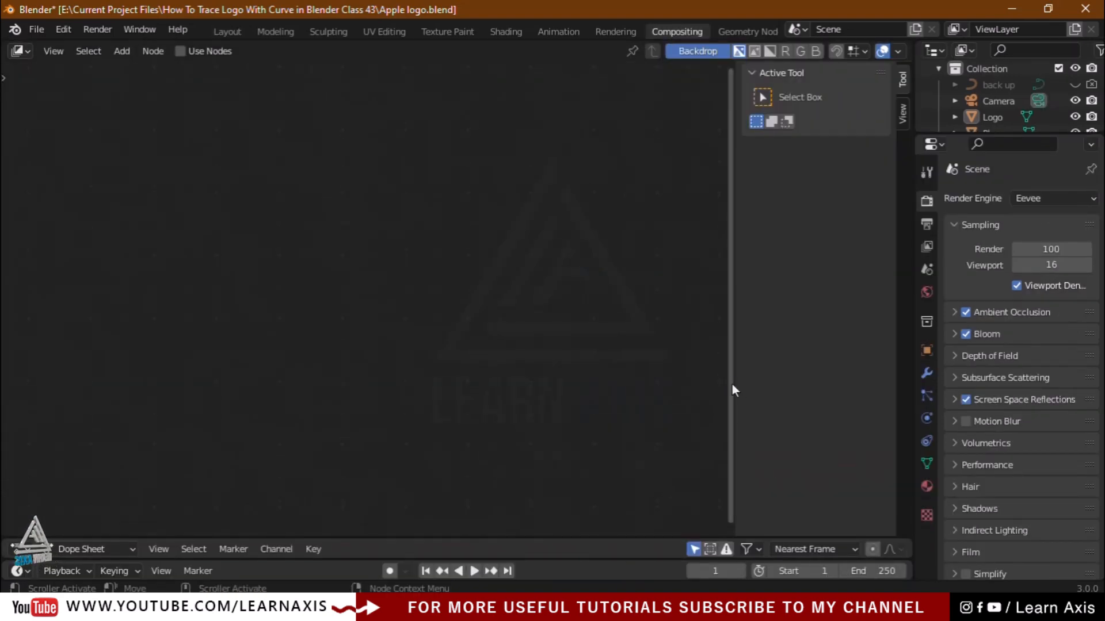
left_click_drag(736, 386, 889, 385)
left_click(180, 52)
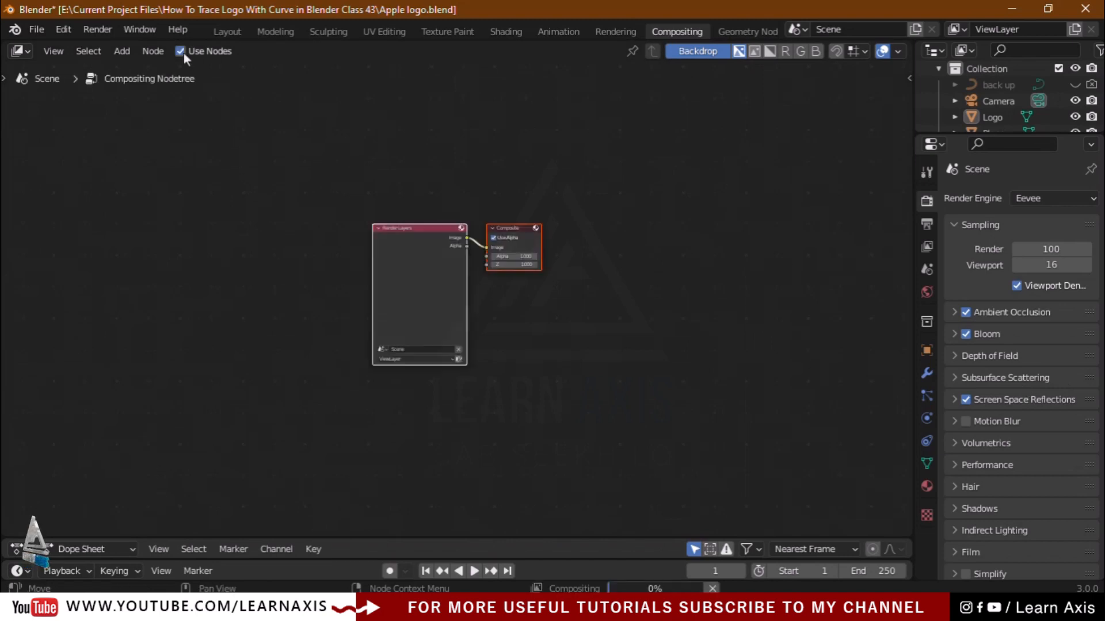
Step: Move the Composite node away from Render Layers and insert a Denoise node on the Image link between them
left_click(587, 249)
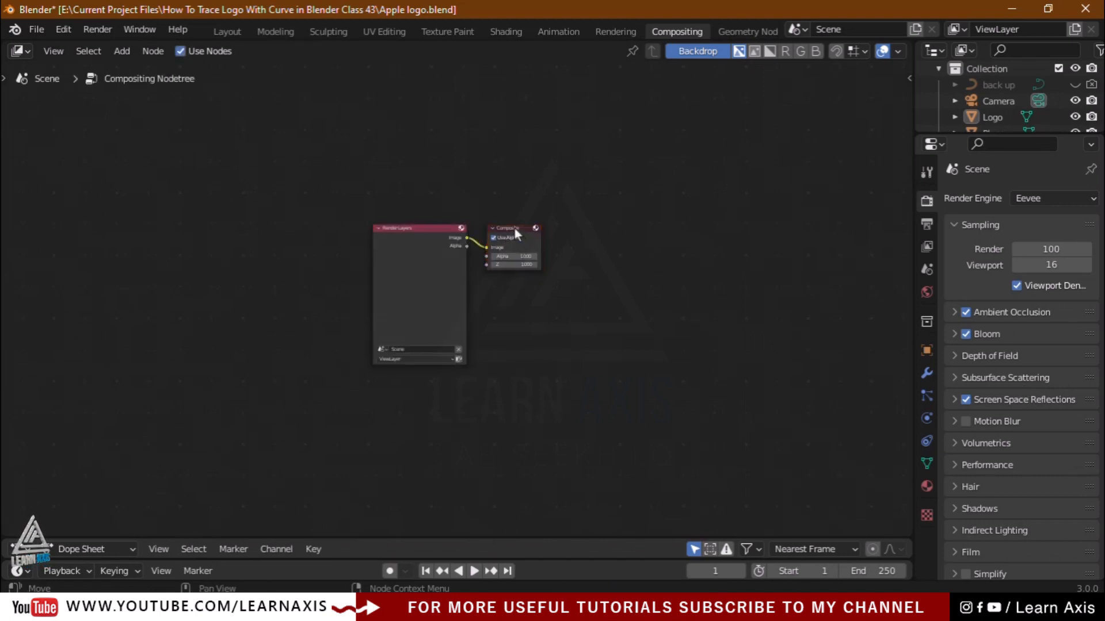
left_click_drag(514, 229, 616, 215)
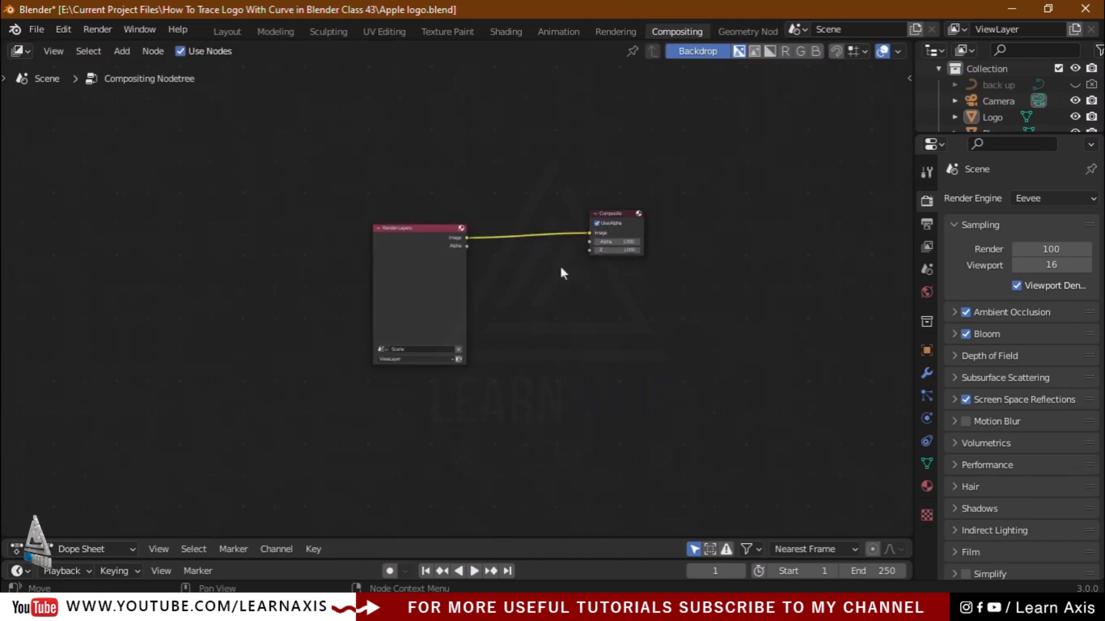
key("shift+a")
left_click(543, 267)
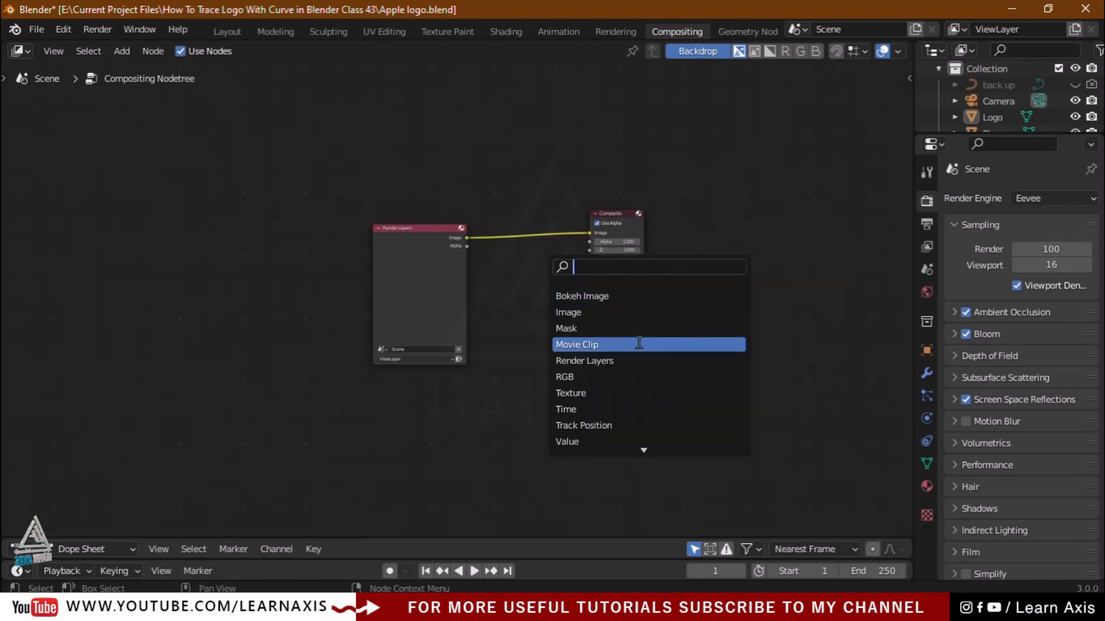
type("de")
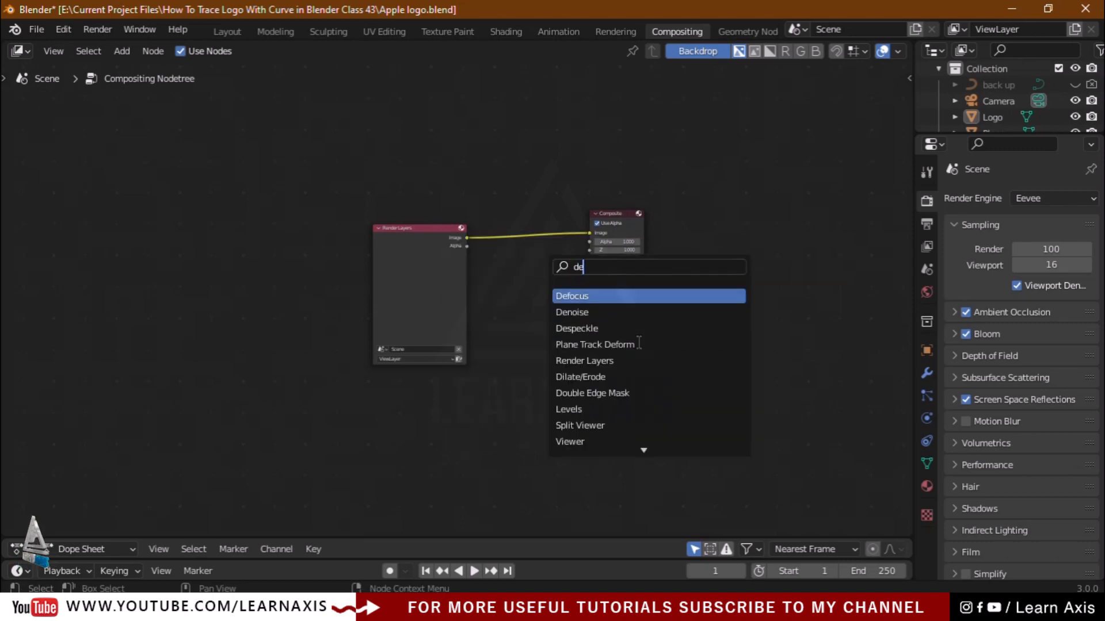
left_click(576, 312)
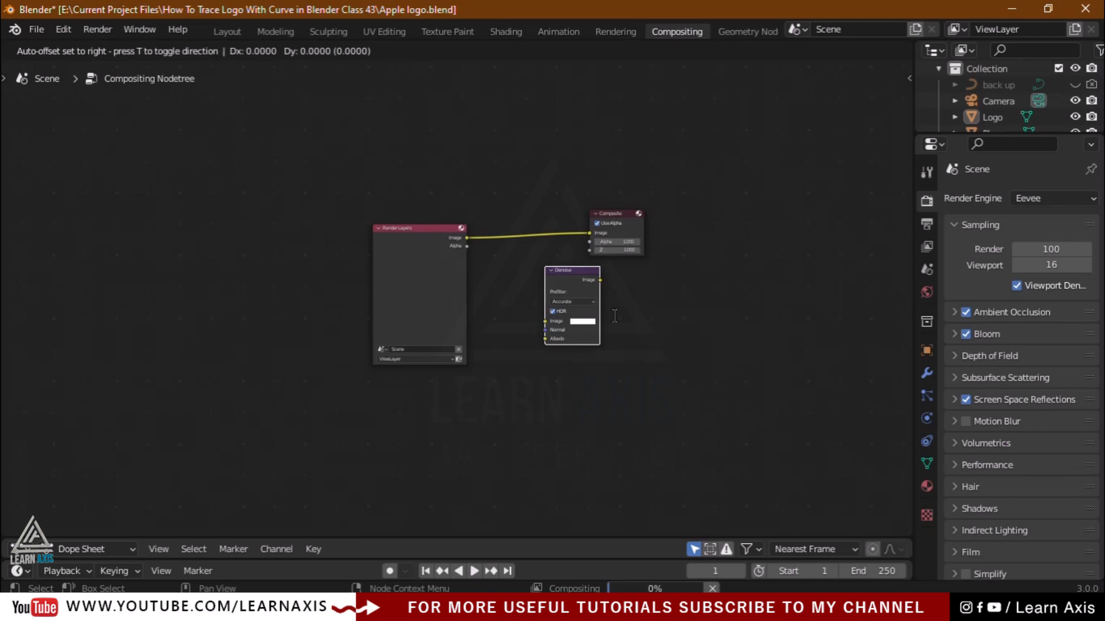
left_click(578, 264)
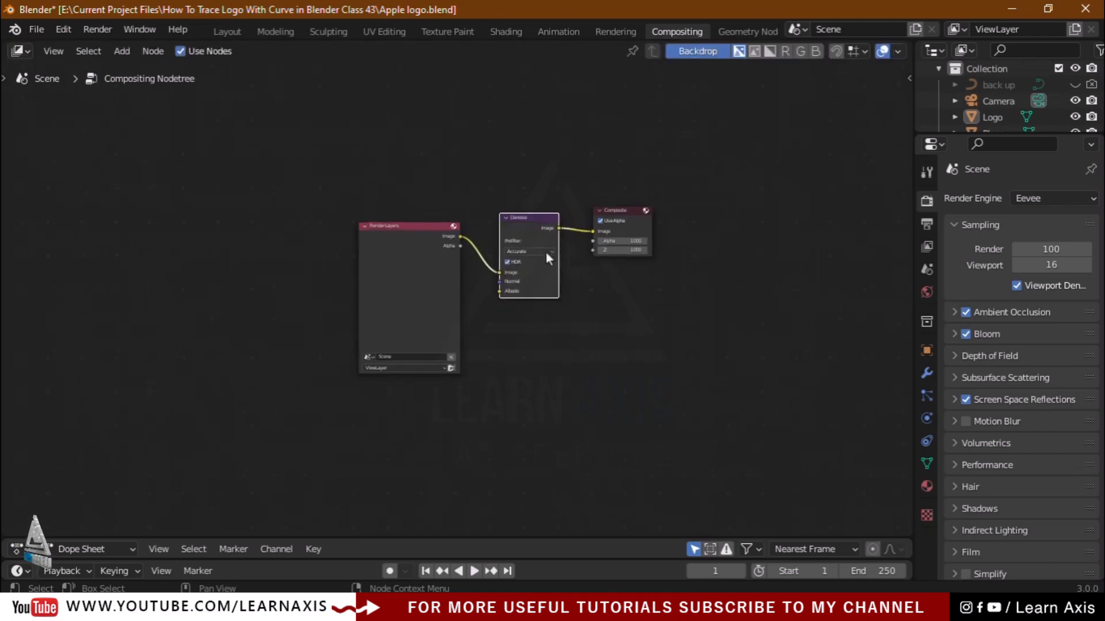
scroll(546, 253, "up", 4)
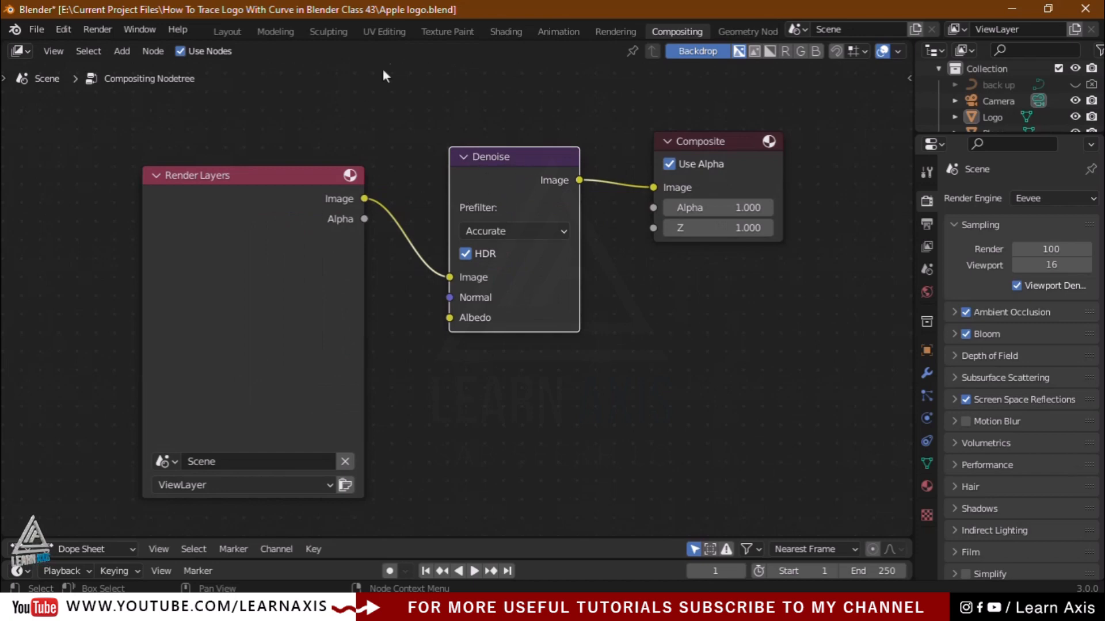
Step: Return to the Layout workspace in solid shading, save the project file and render the image
left_click(227, 32)
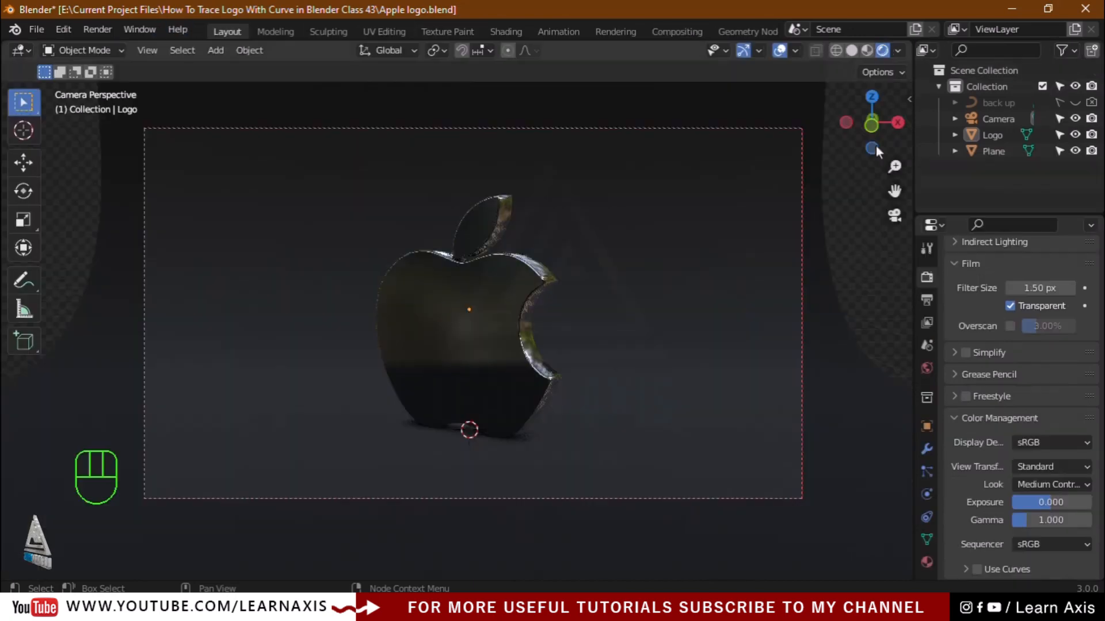
left_click(852, 50)
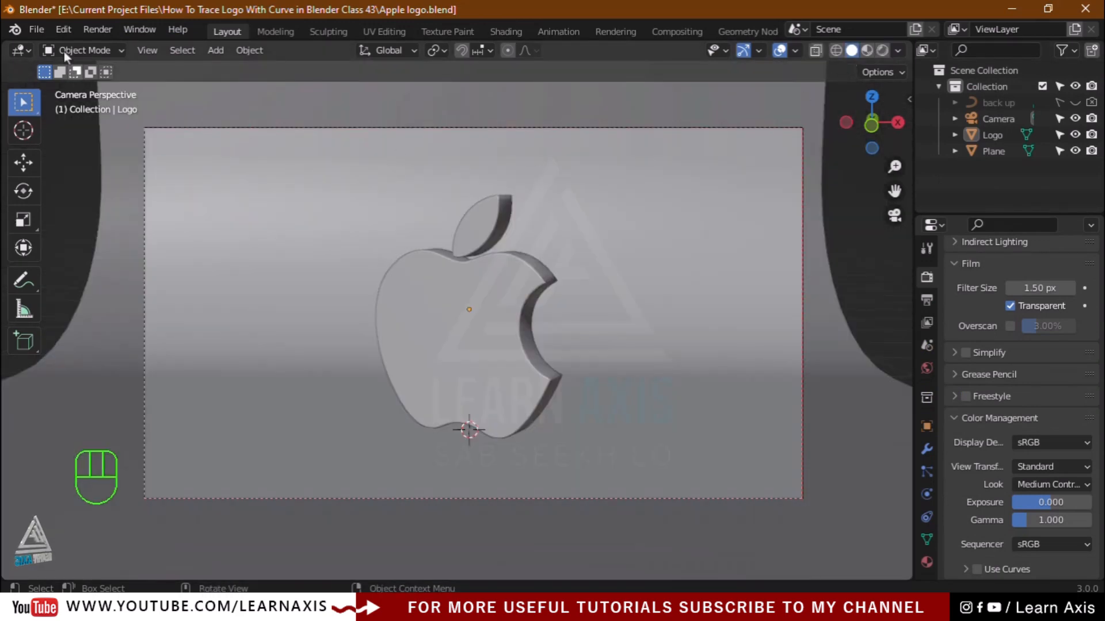
left_click(33, 28)
left_click(101, 136)
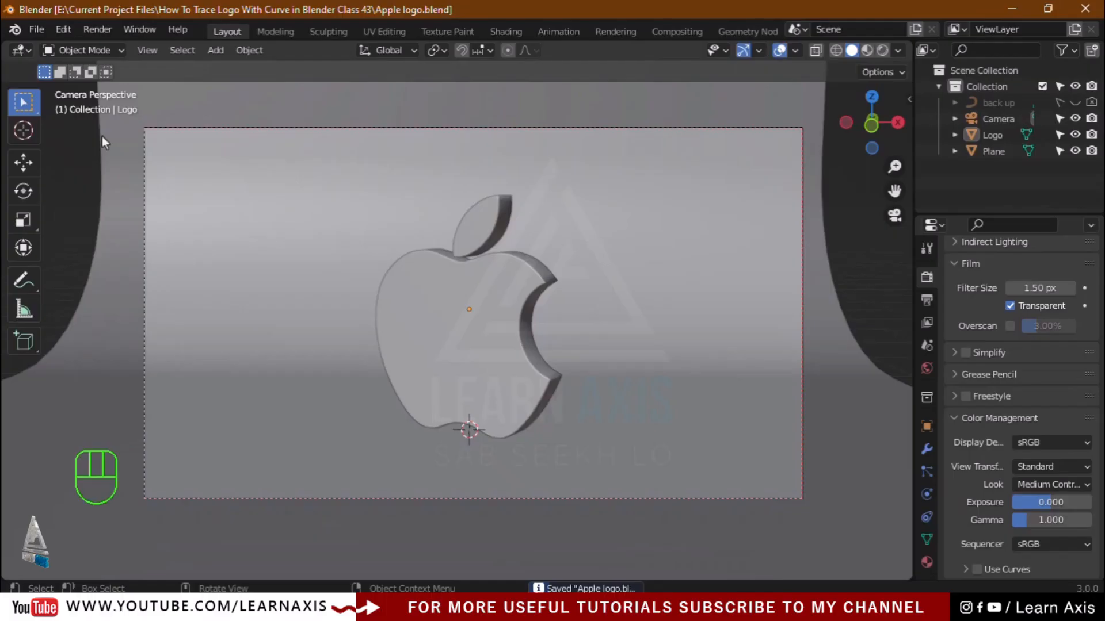
left_click(94, 30)
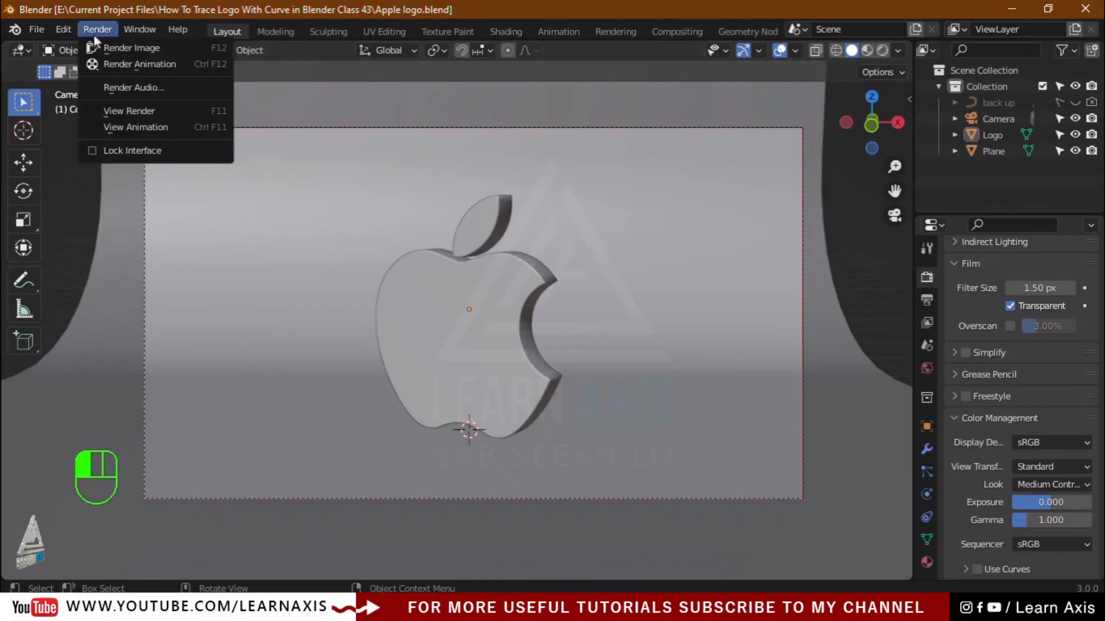
left_click(166, 51)
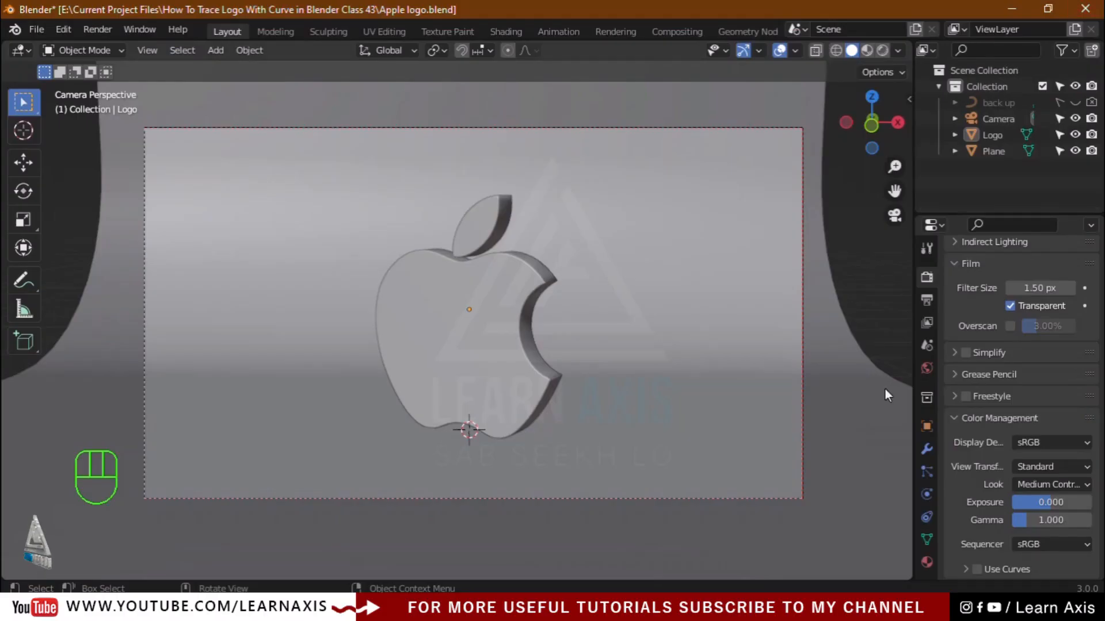
Step: Switch the Layout viewport to Material Preview shading and open the logo's material properties
scroll(992, 413, "up", 5)
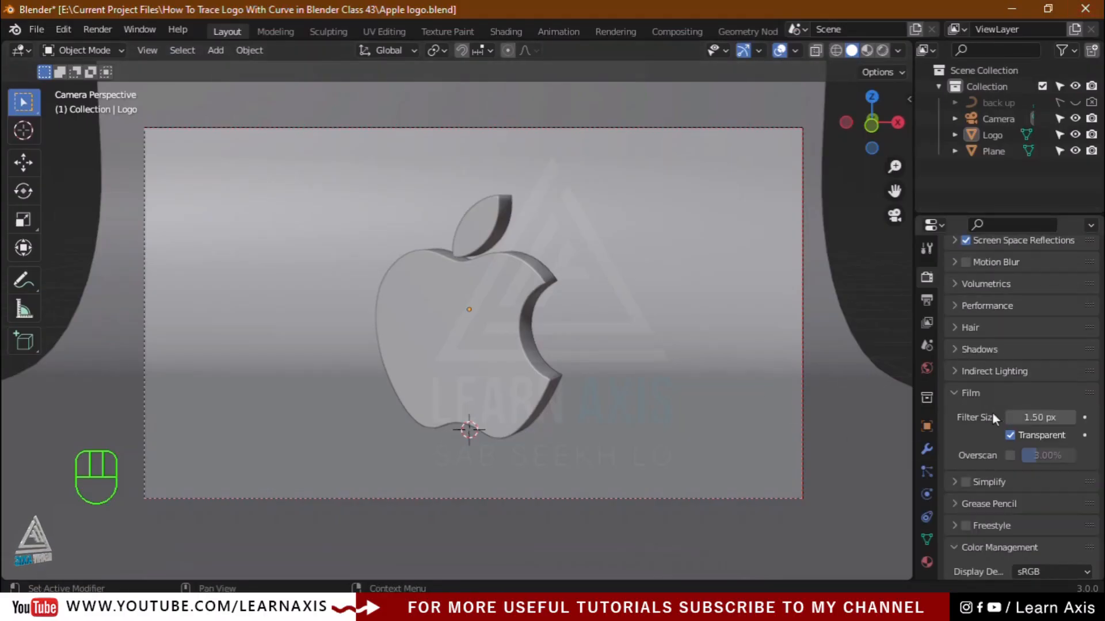
scroll(994, 414, "up", 9)
left_click(881, 50)
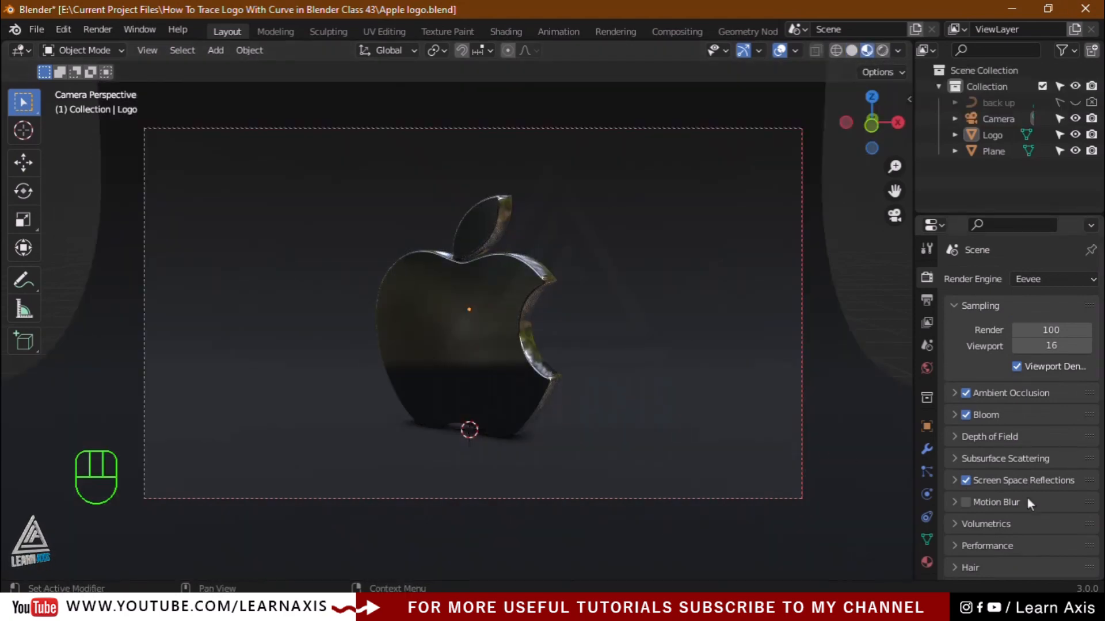
left_click(927, 562)
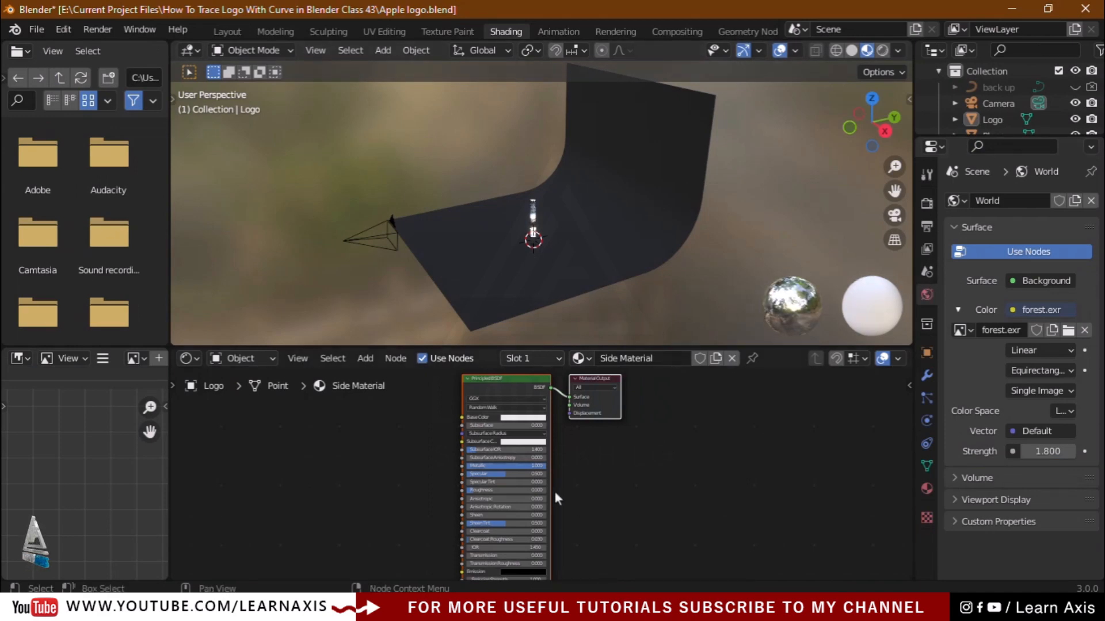
Step: In the Shading workspace, delete the Principled BSDF node from the logo's Side Material and reposition the Material Output node
scroll(426, 423, "up", 3)
scroll(506, 426, "down", 4)
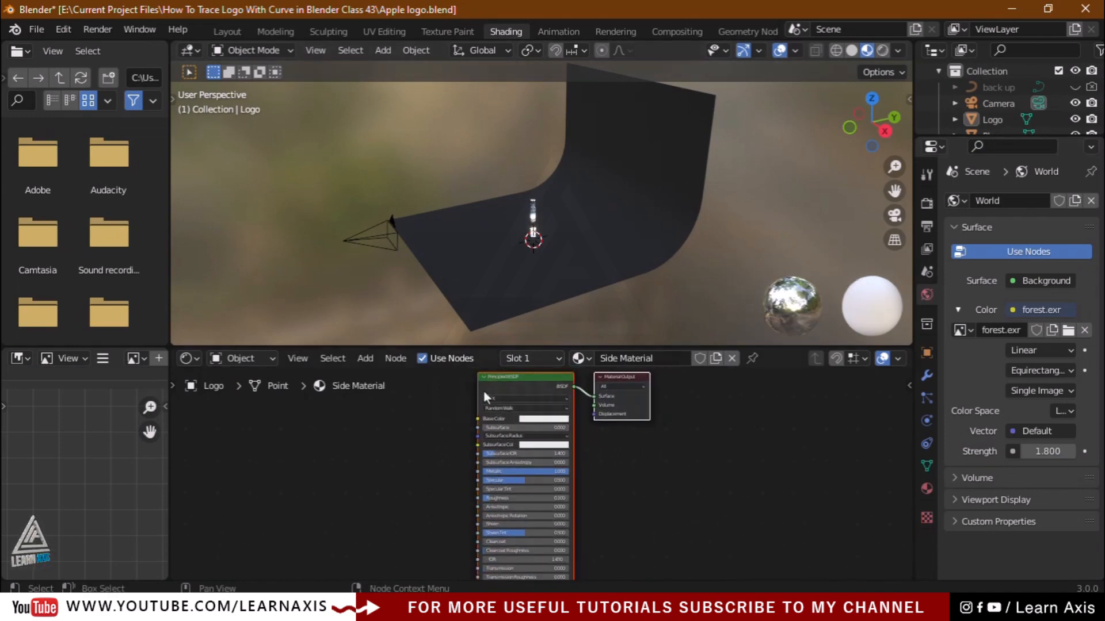
scroll(518, 399, "up", 3)
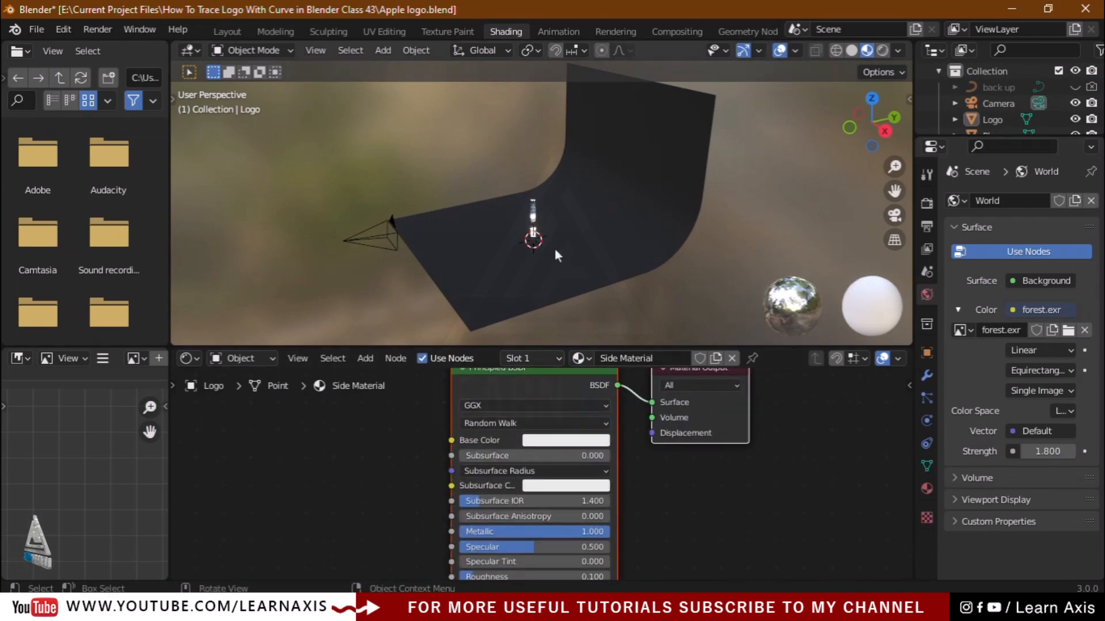
scroll(564, 230, "up", 4)
scroll(569, 401, "down", 5)
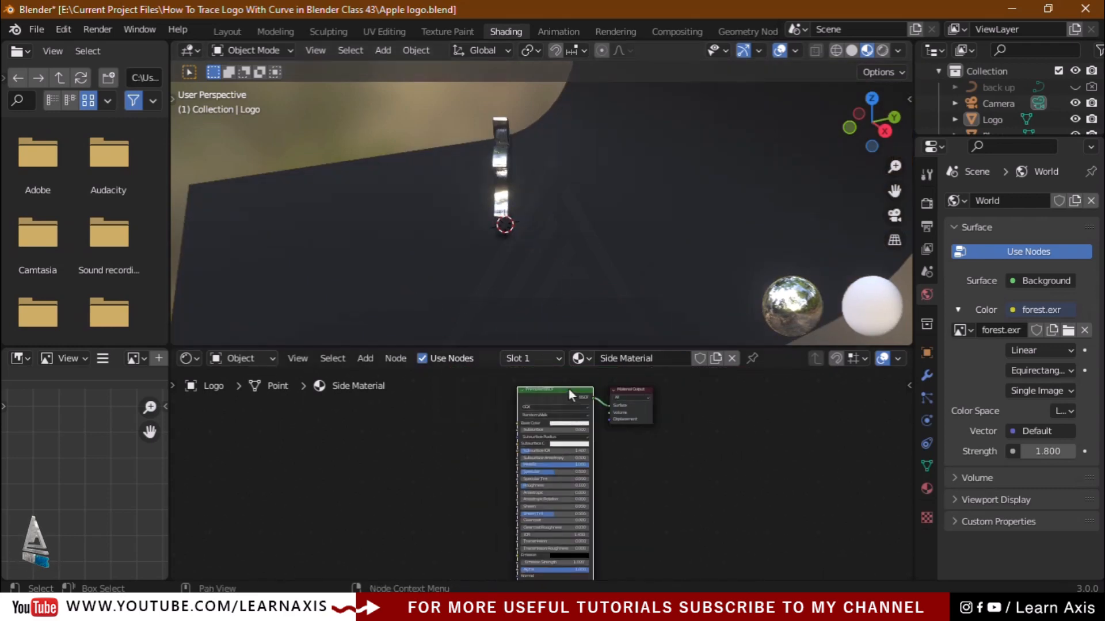
key("x")
scroll(598, 390, "up", 1)
scroll(611, 393, "up", 4)
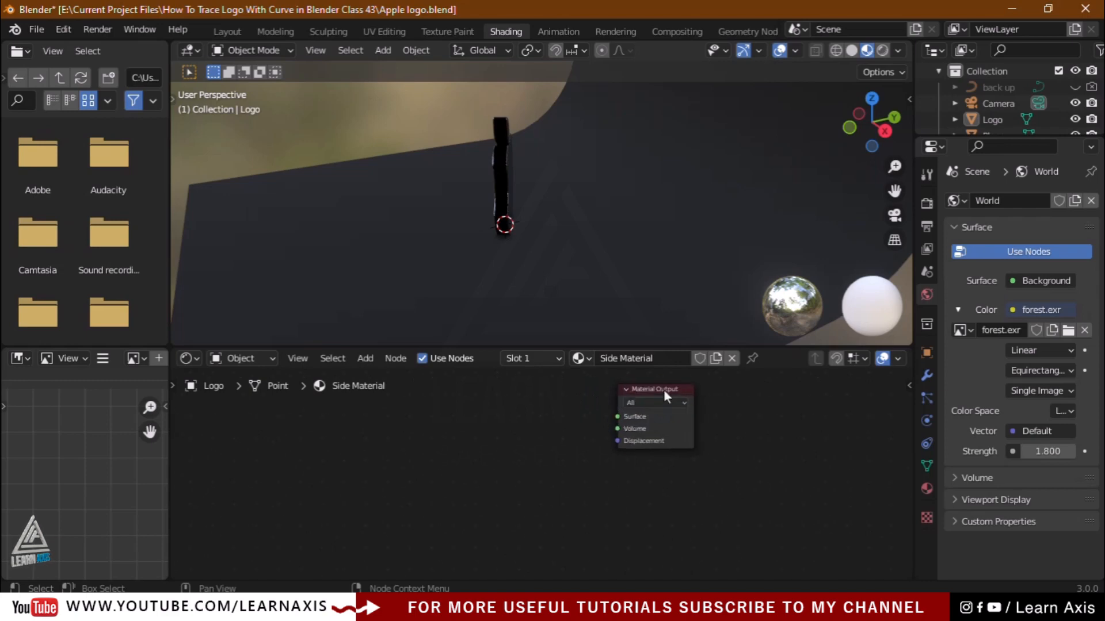
left_click_drag(663, 390, 649, 421)
scroll(595, 433, "up", 4)
left_click(484, 467)
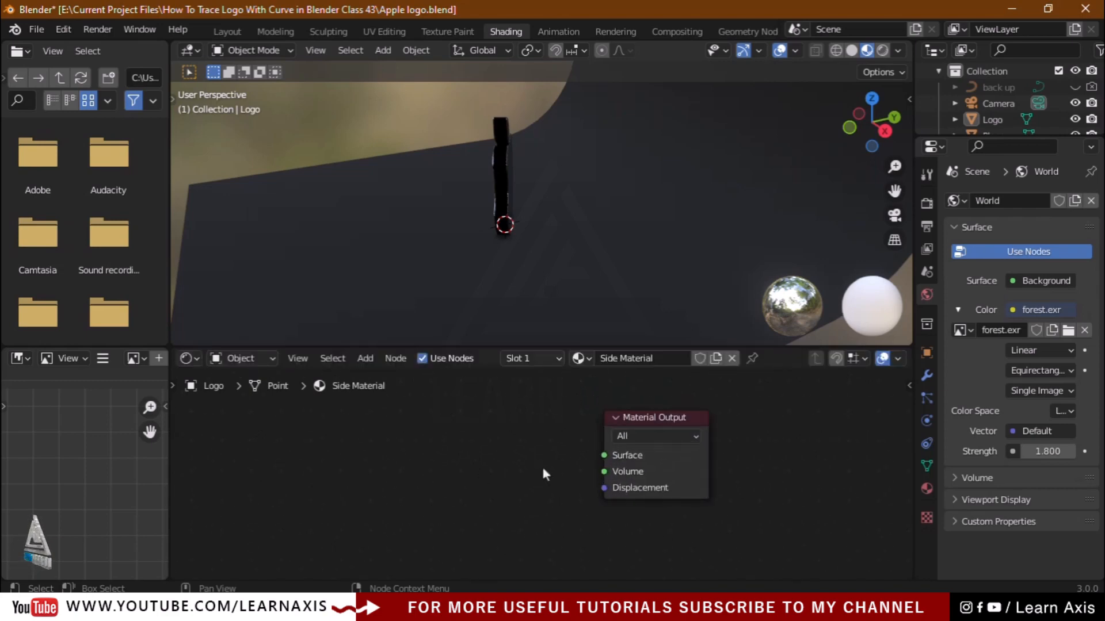
Step: Add an Emission shader to the Side Material and connect it to the Material Output's Surface
key("shift+a")
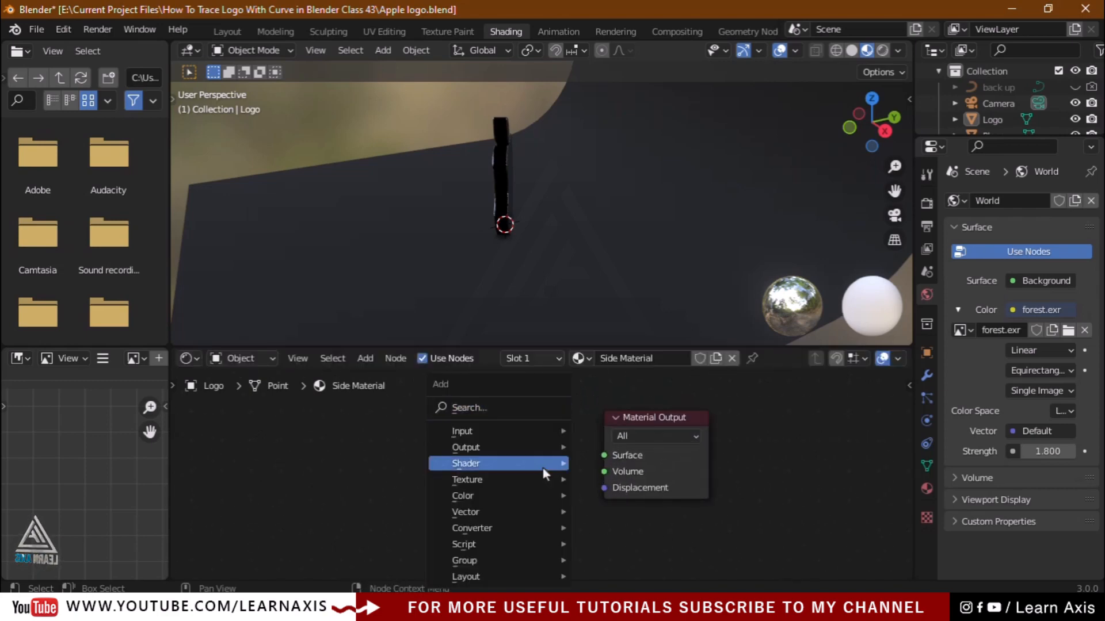
left_click(482, 409)
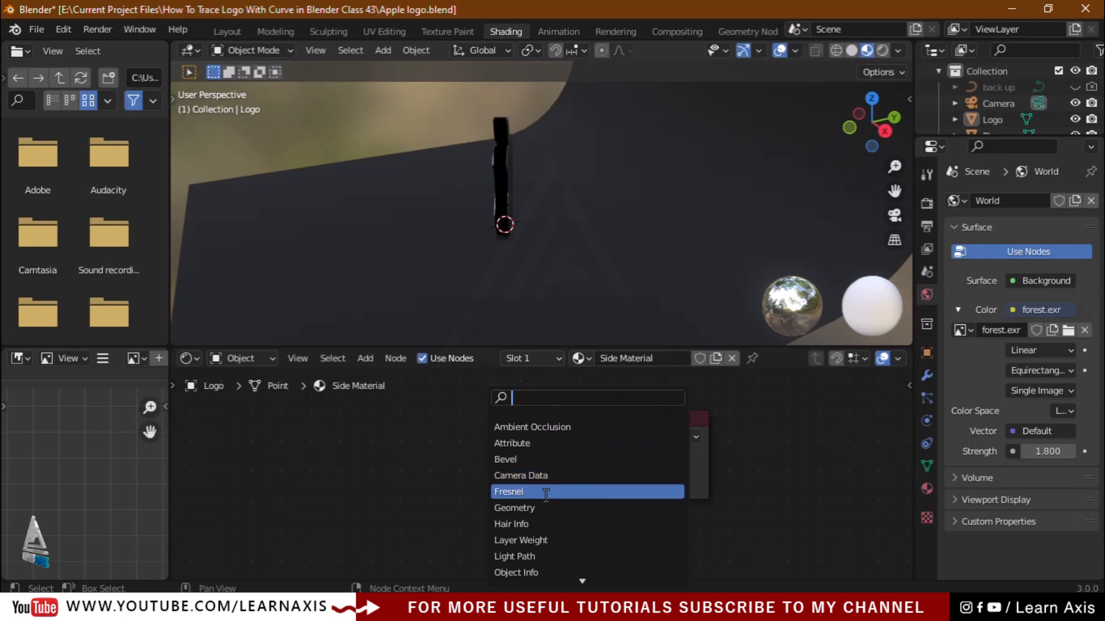
scroll(544, 498, "down", 5)
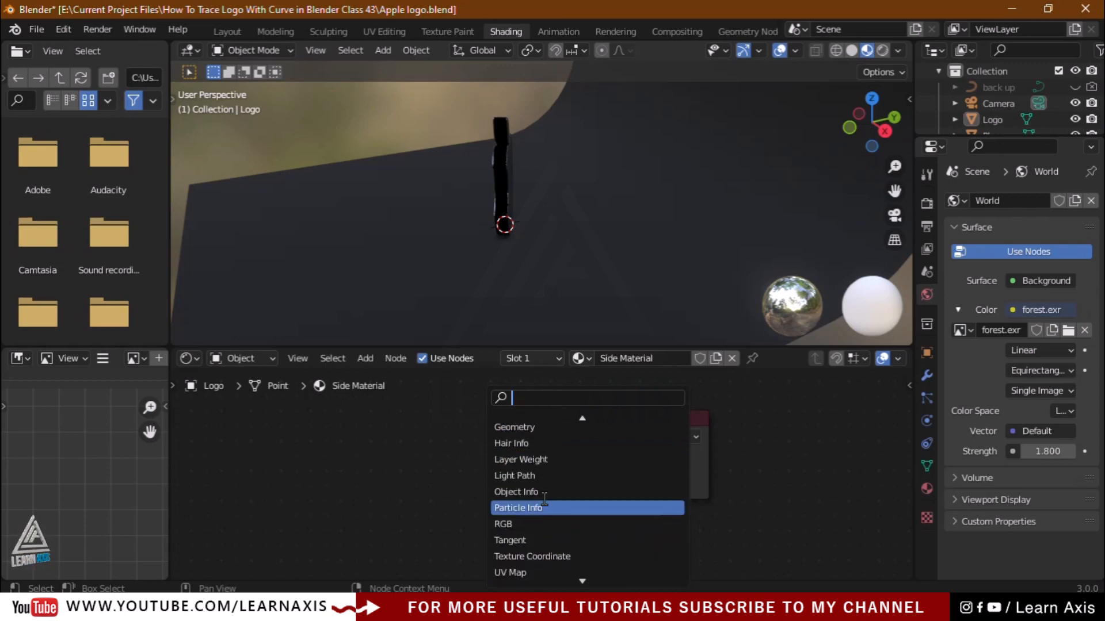
type("emi")
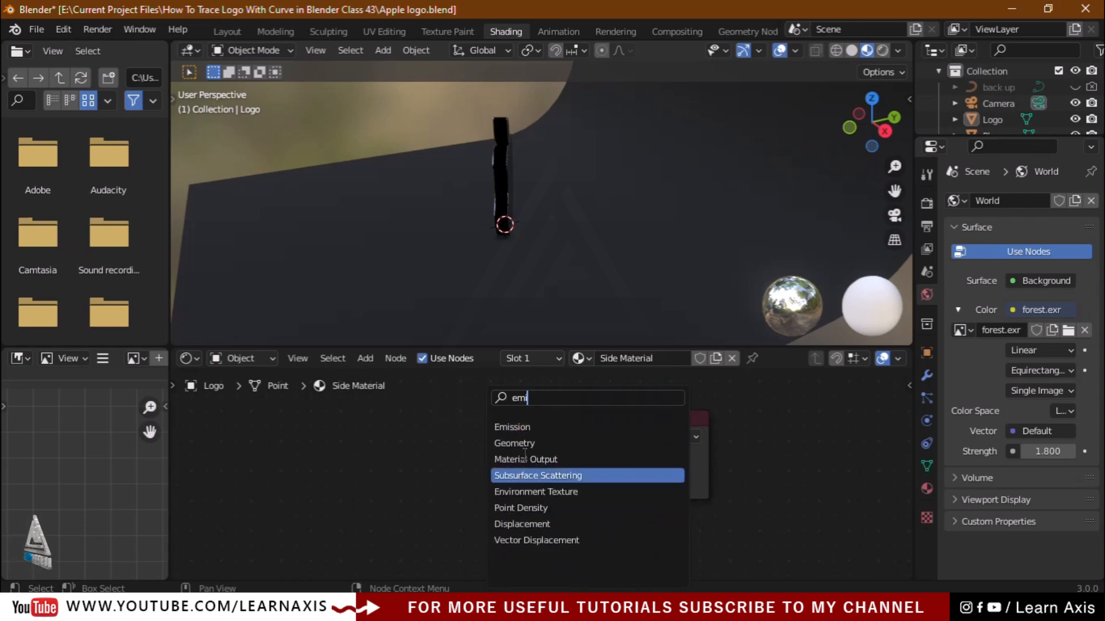
left_click(527, 427)
left_click(552, 447)
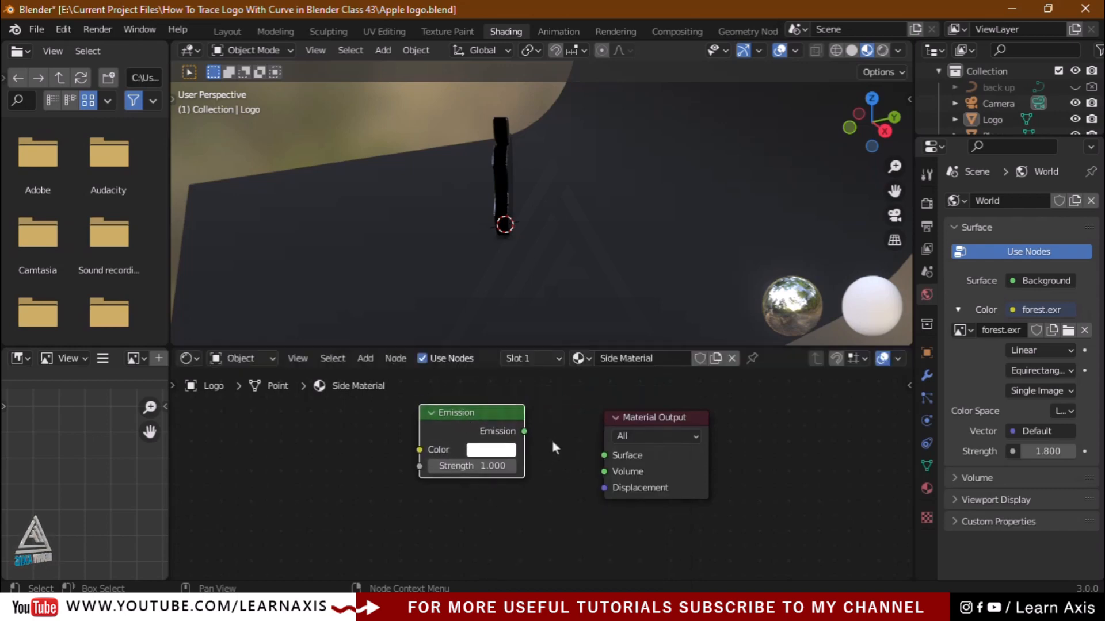
left_click_drag(524, 432, 603, 455)
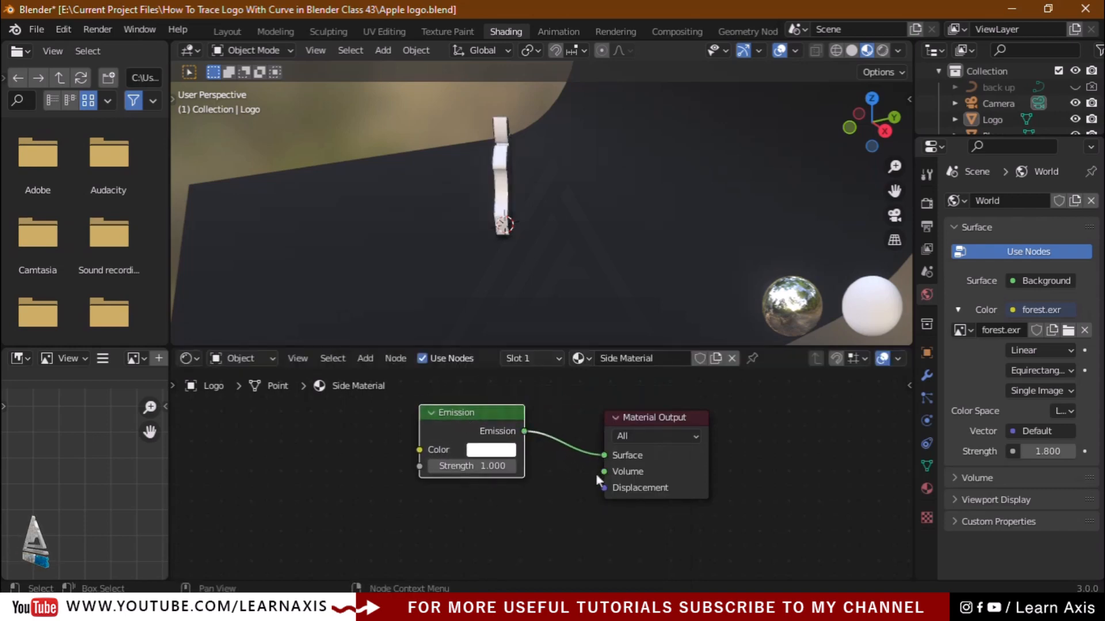
Step: Switch the Shading workspace viewport to Rendered display to preview the emissive sides of the logo
middle_click_drag(544, 268, 663, 256)
scroll(610, 180, "up", 4)
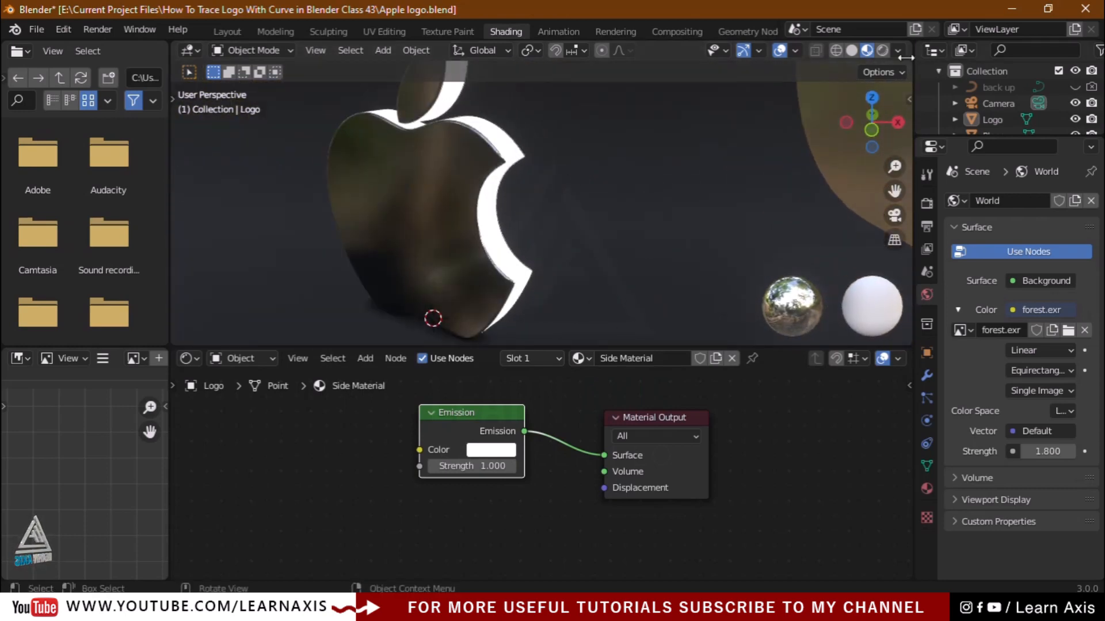
left_click(880, 51)
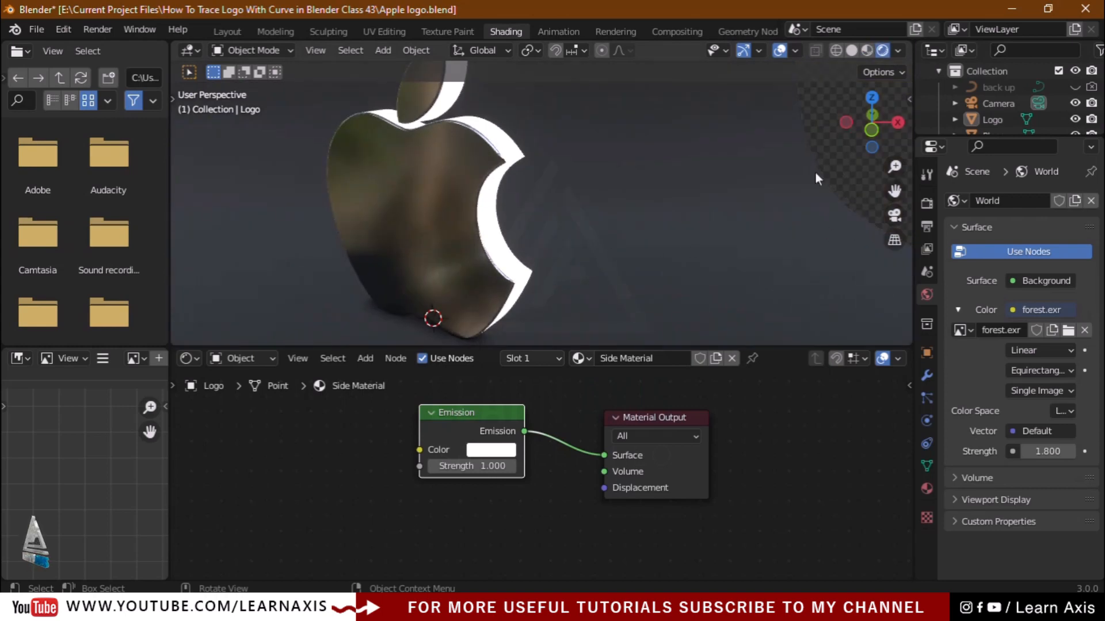
scroll(527, 233, "down", 4)
scroll(455, 183, "up", 2)
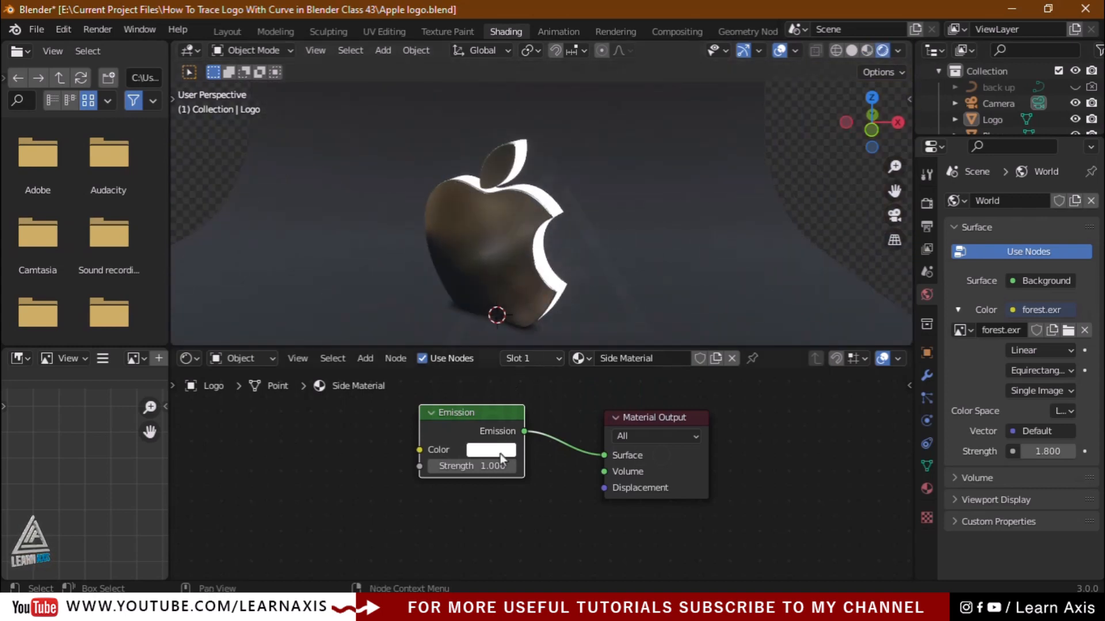
Step: Try an Emission strength of 5 on the Side Material and settle on 3
left_click(498, 473)
type("5")
key("Return")
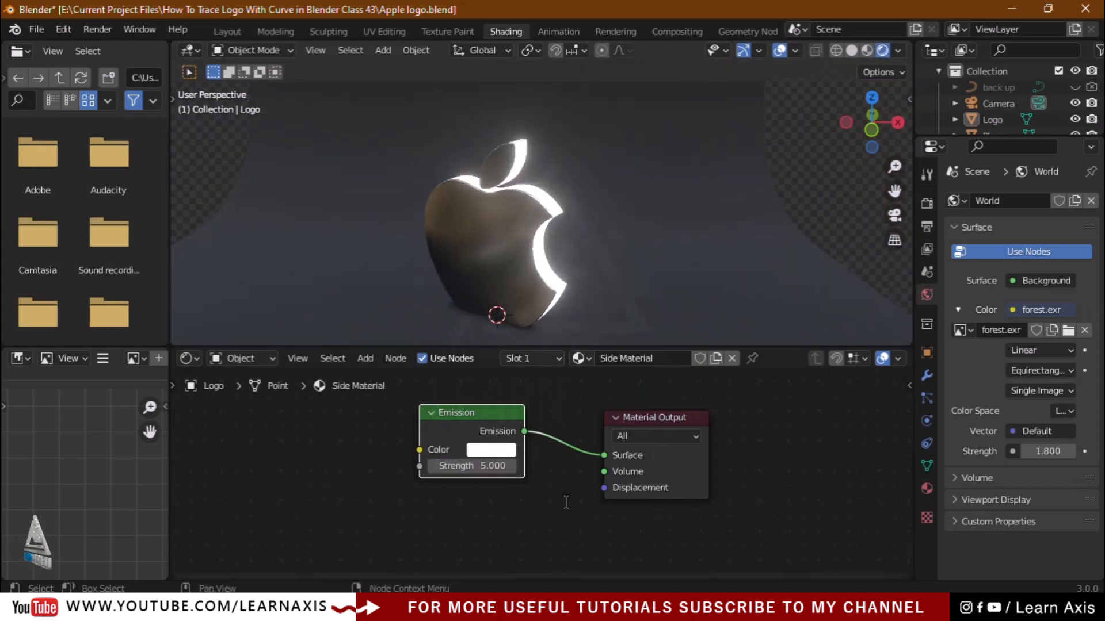
left_click(478, 465)
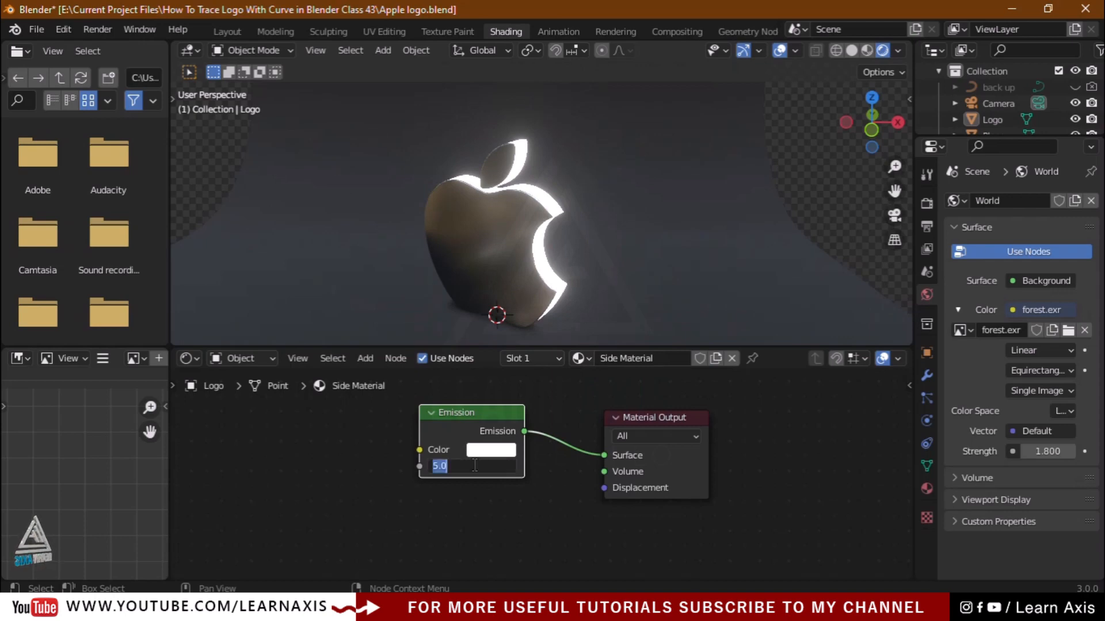
type("3")
key("Return")
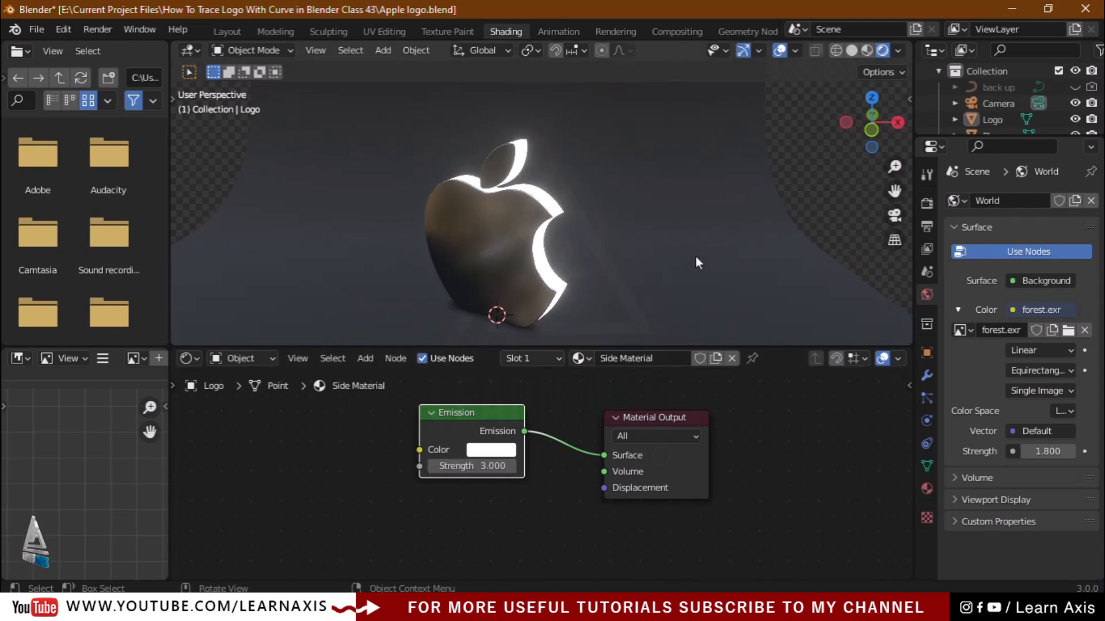
Step: View the scene through the camera, return to the Layout workspace and inspect the logo's side faces up close
left_click(694, 257)
left_click(890, 218)
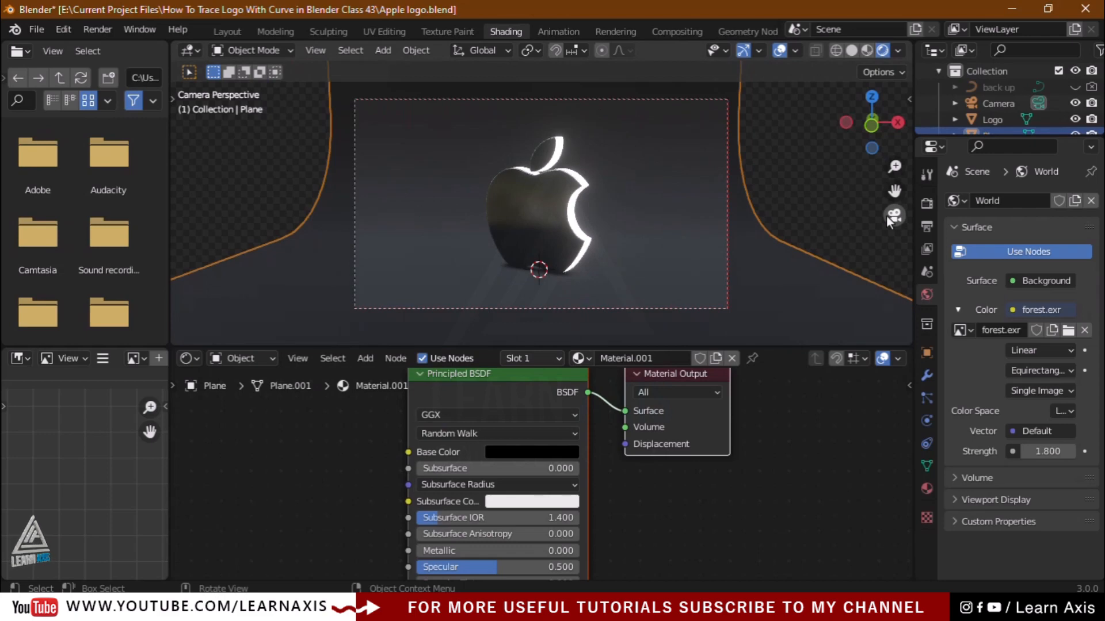
left_click(225, 32)
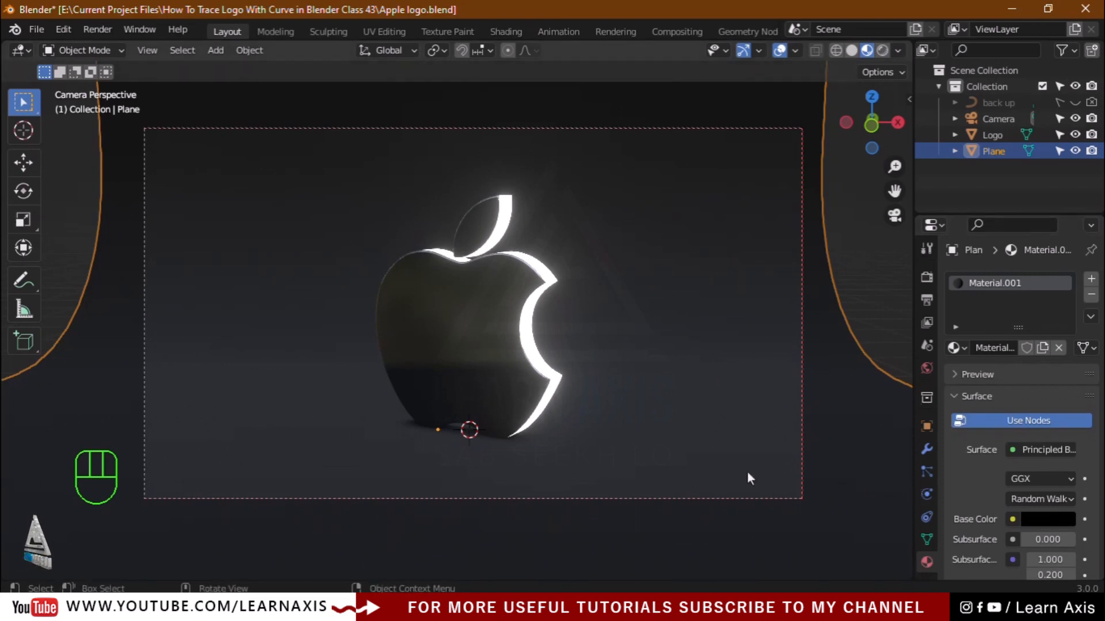
middle_click_drag(747, 479, 702, 493)
scroll(396, 323, "up", 5)
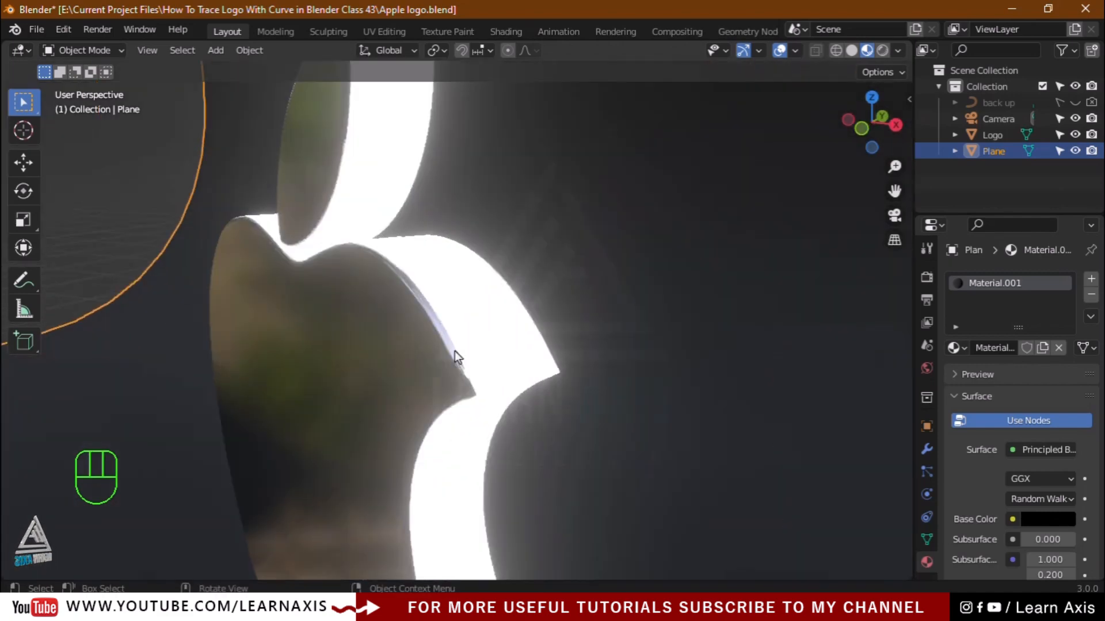
scroll(455, 357, "down", 4)
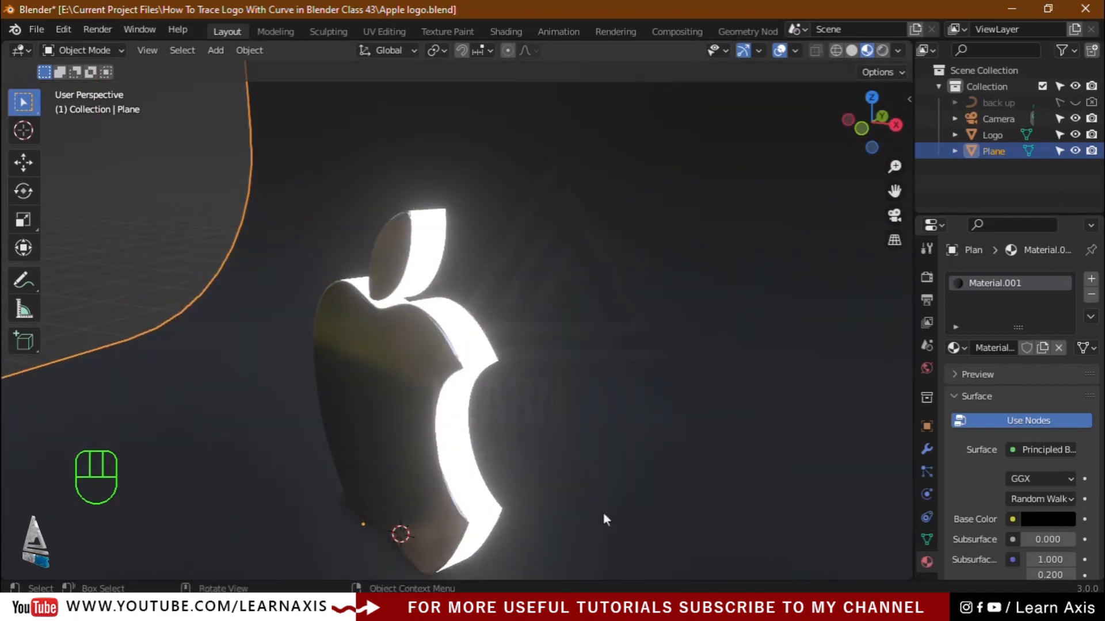
Step: Select the logo and change its Side Material surface shader to Glass BSDF
left_click(451, 530)
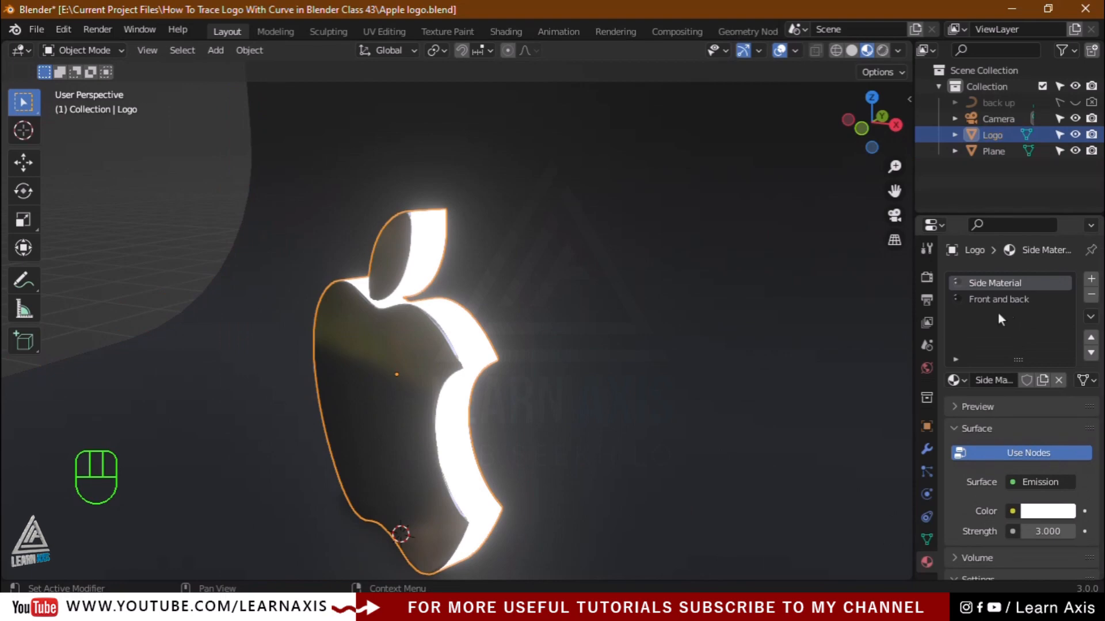
scroll(1042, 502, "down", 4)
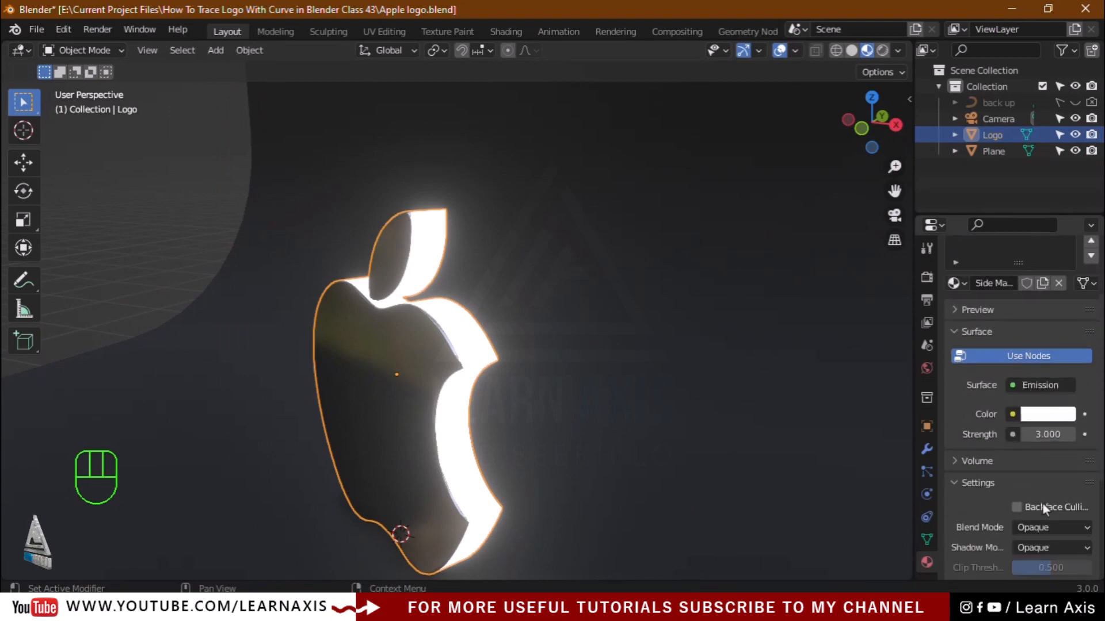
left_click(1030, 385)
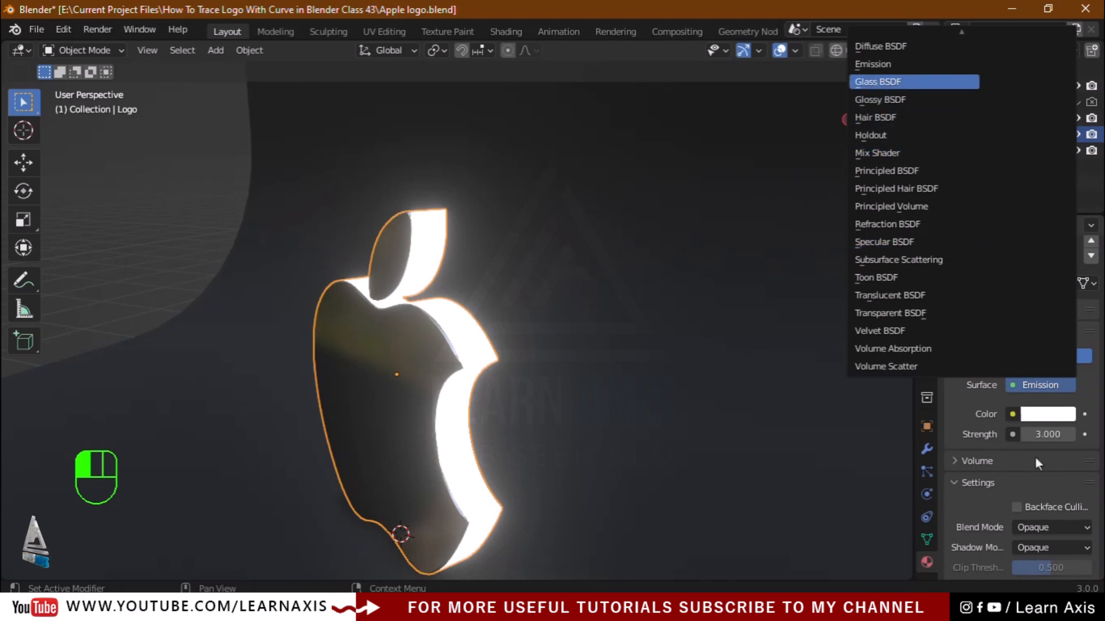
left_click(879, 82)
scroll(969, 494, "down", 1)
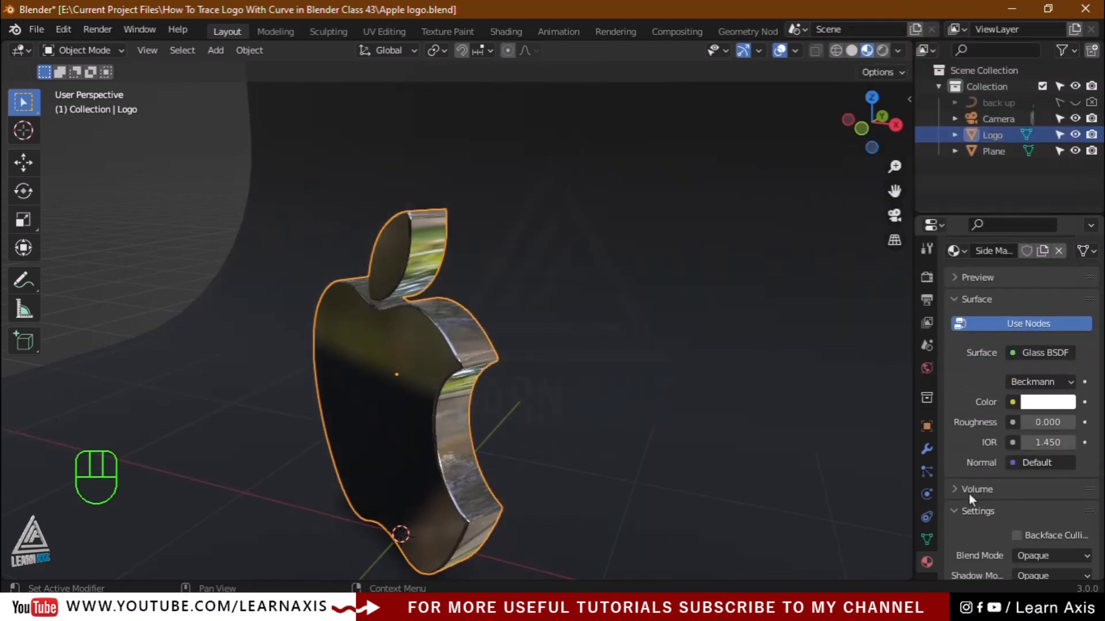
scroll(969, 494, "down", 2)
scroll(969, 494, "up", 4)
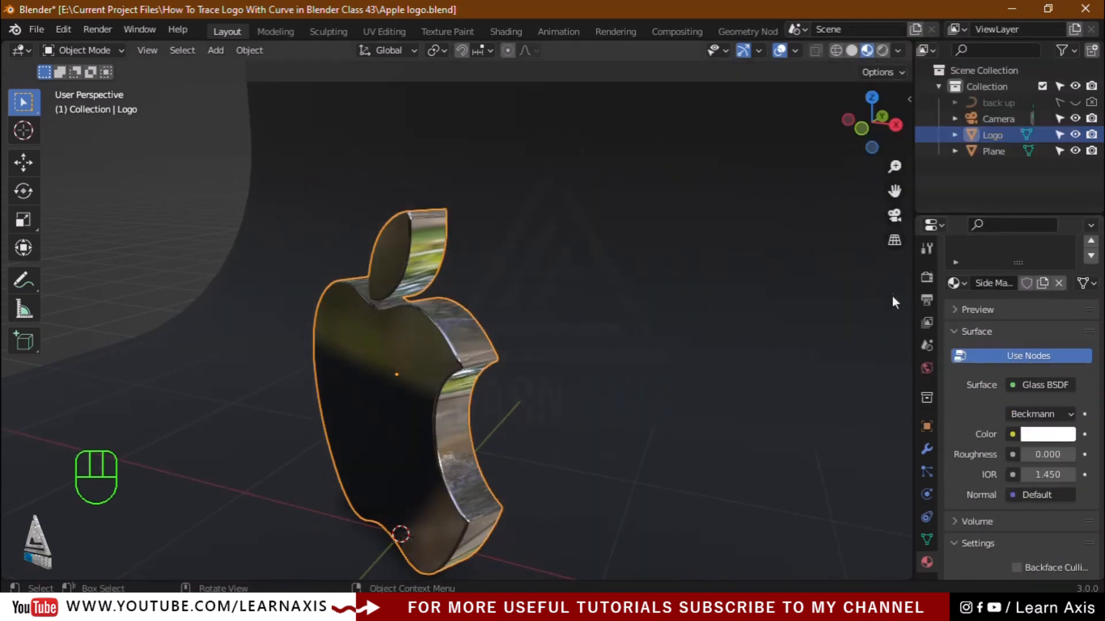
Step: Enable Refraction for Screen Space Reflections in the Eevee render settings
left_click(929, 275)
scroll(973, 343, "up", 2)
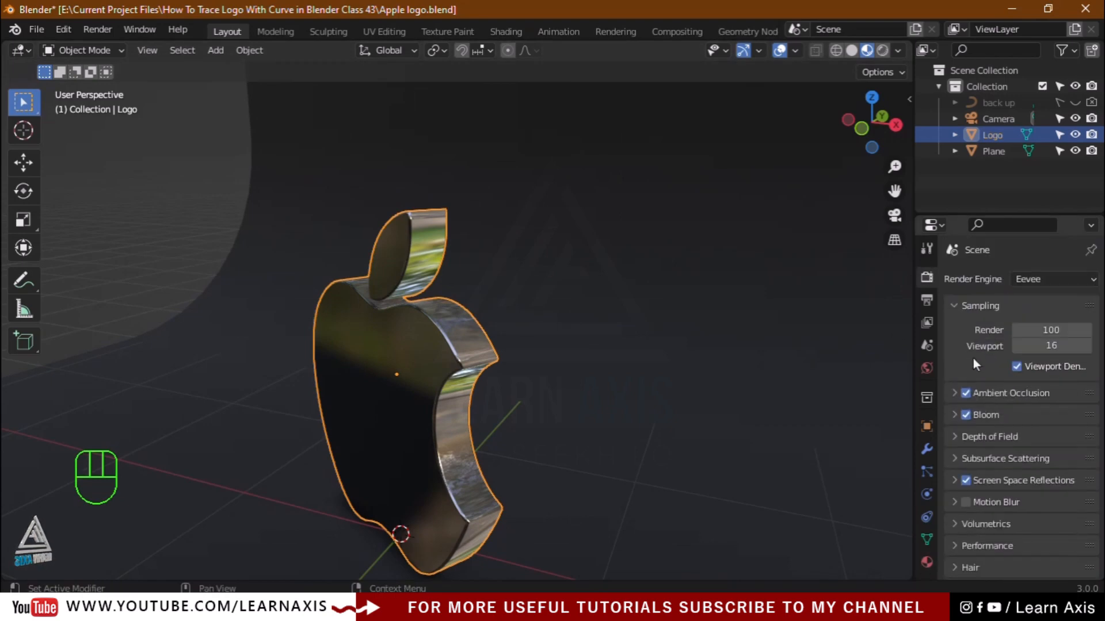
scroll(959, 484, "down", 2)
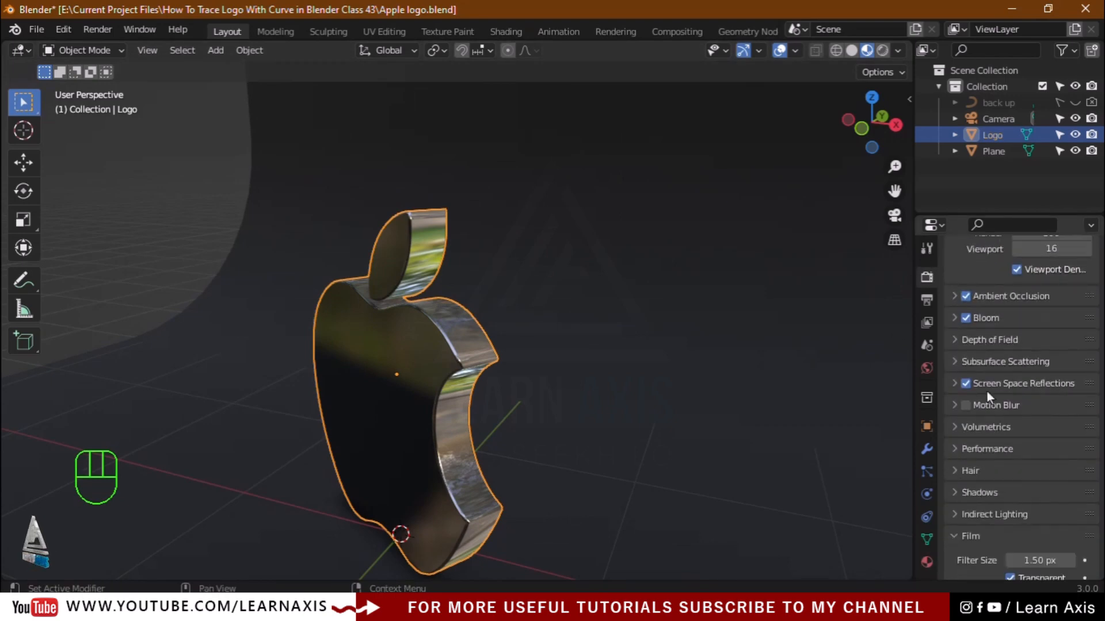
left_click(952, 384)
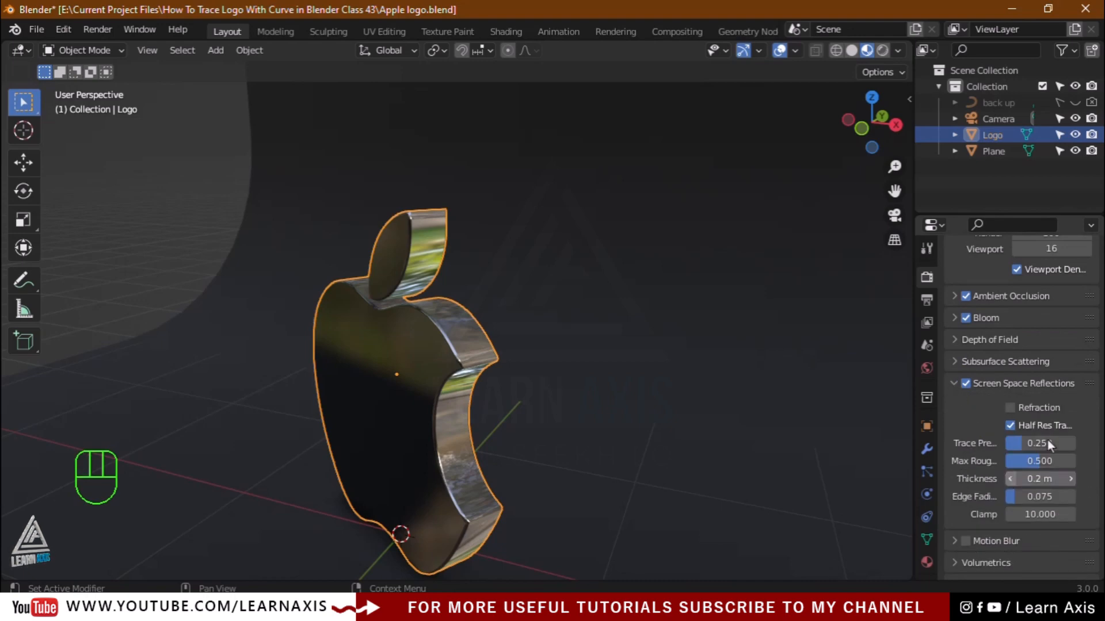
left_click(1010, 408)
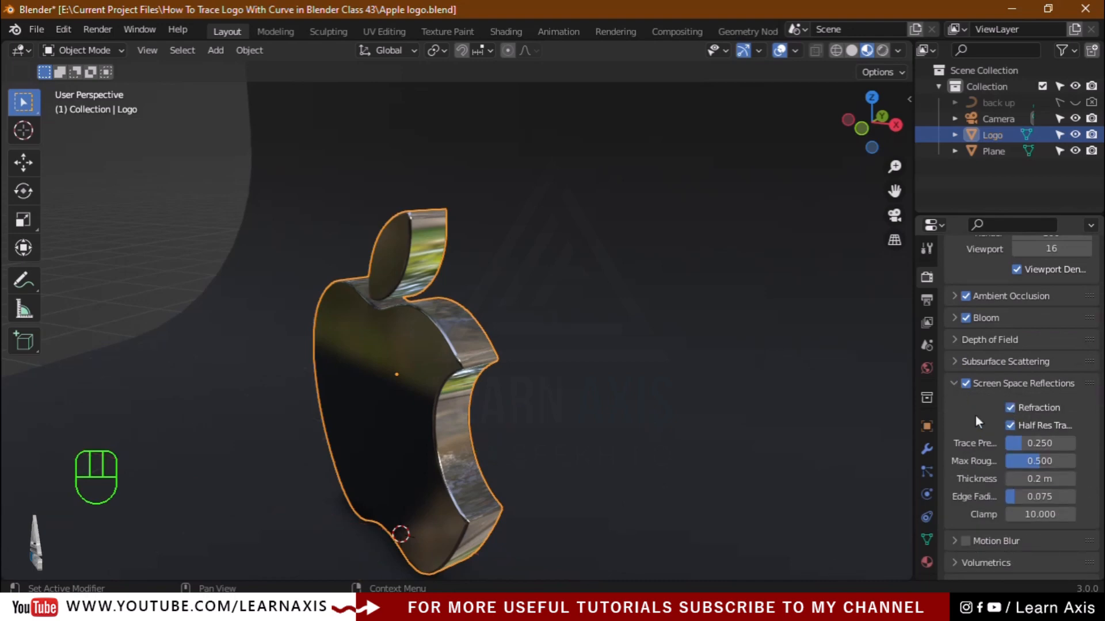
left_click(956, 382)
scroll(968, 449, "down", 8)
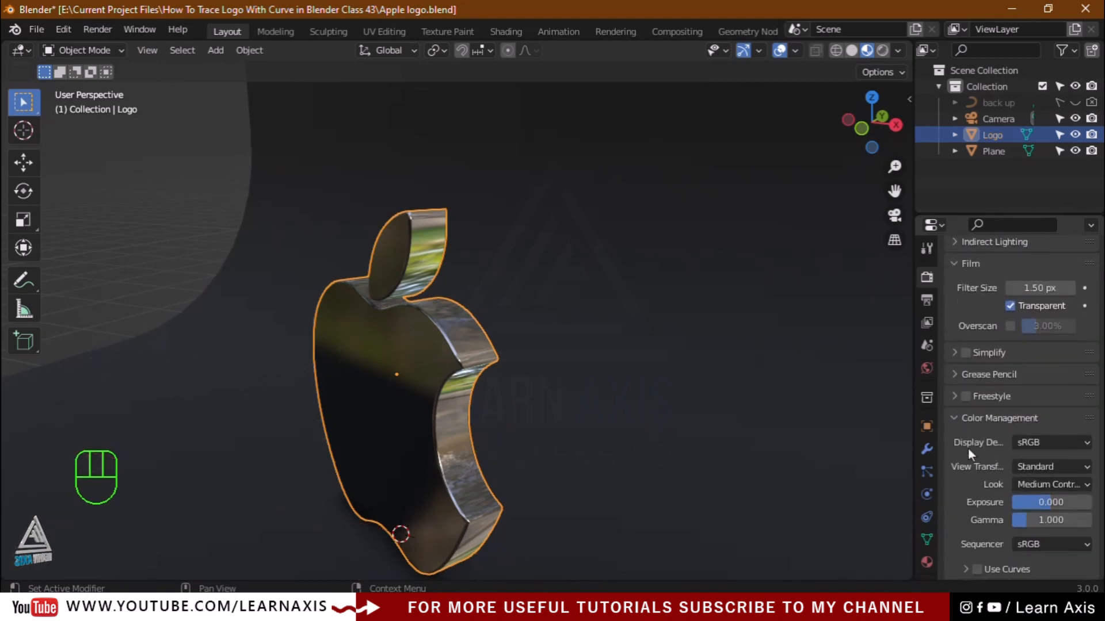
Step: Enable Screen Space Refraction in the settings of the logo's Side Material
left_click(928, 561)
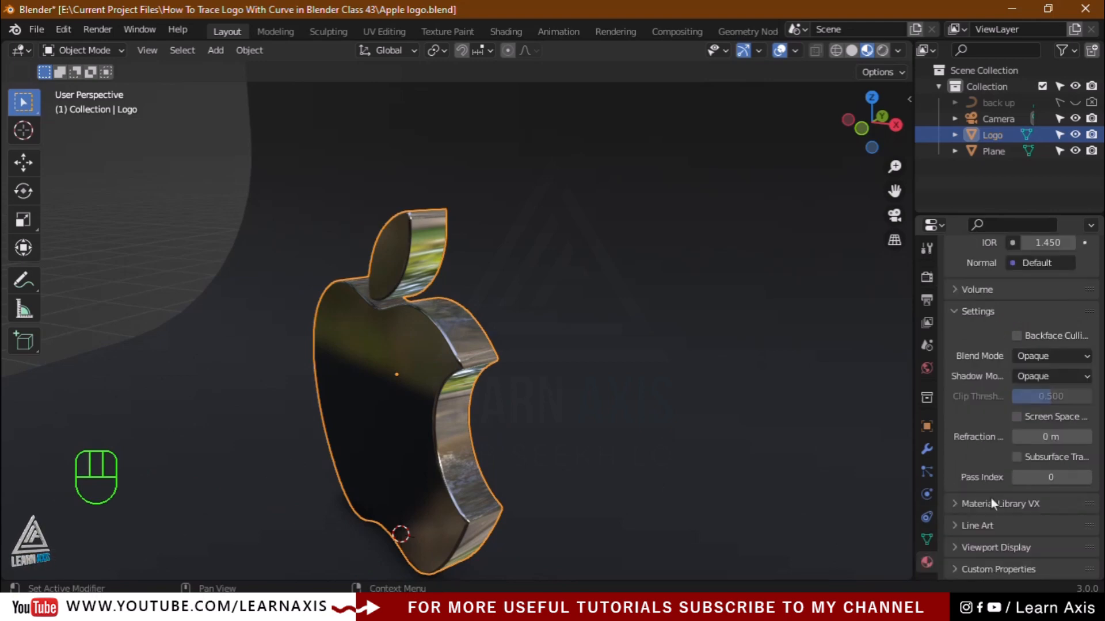
scroll(990, 498, "up", 10)
scroll(990, 498, "down", 10)
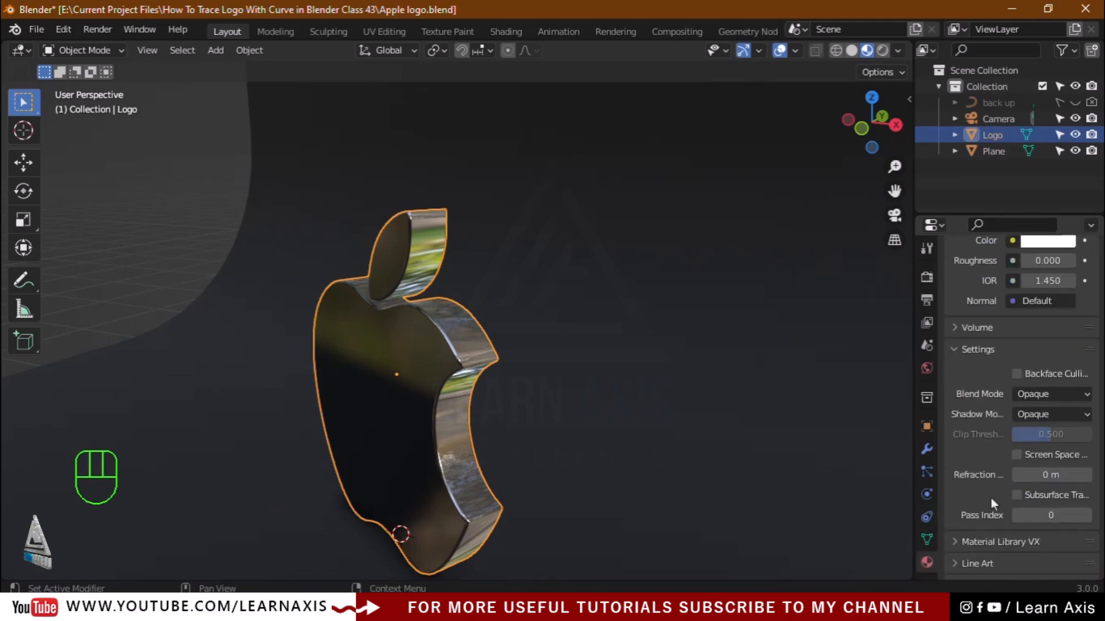
scroll(991, 498, "up", 3)
scroll(991, 498, "down", 1)
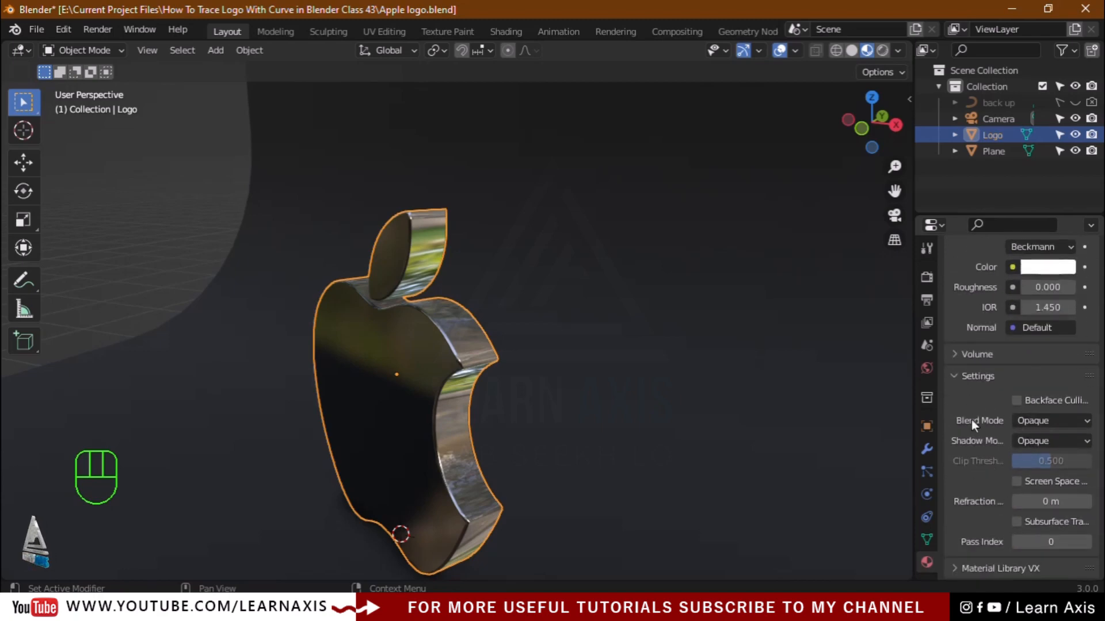
scroll(961, 454, "down", 1)
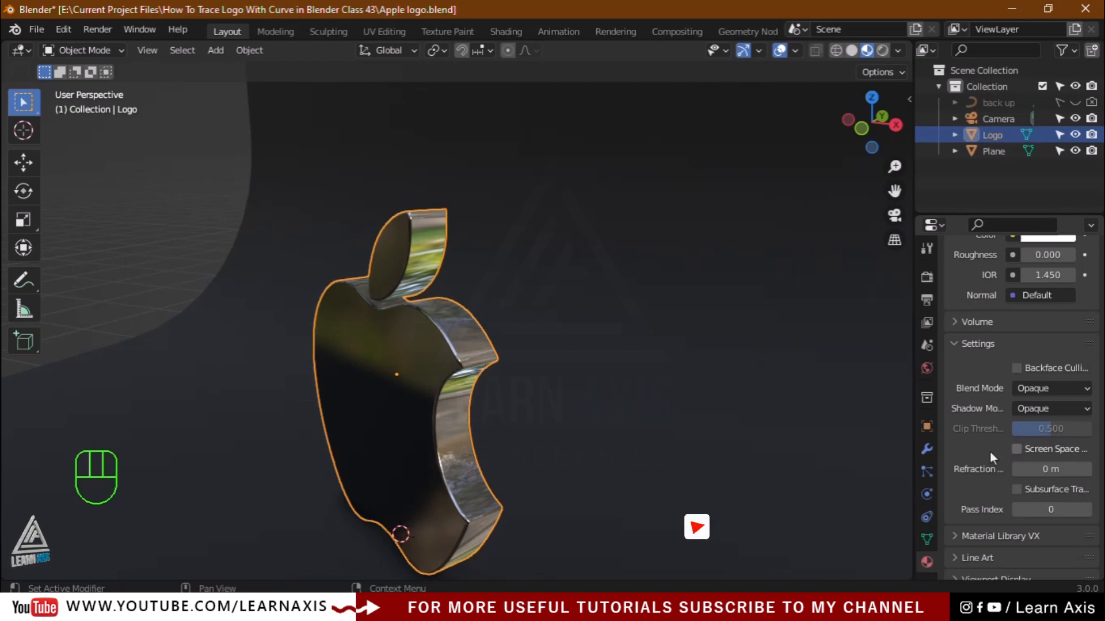
left_click(1016, 449)
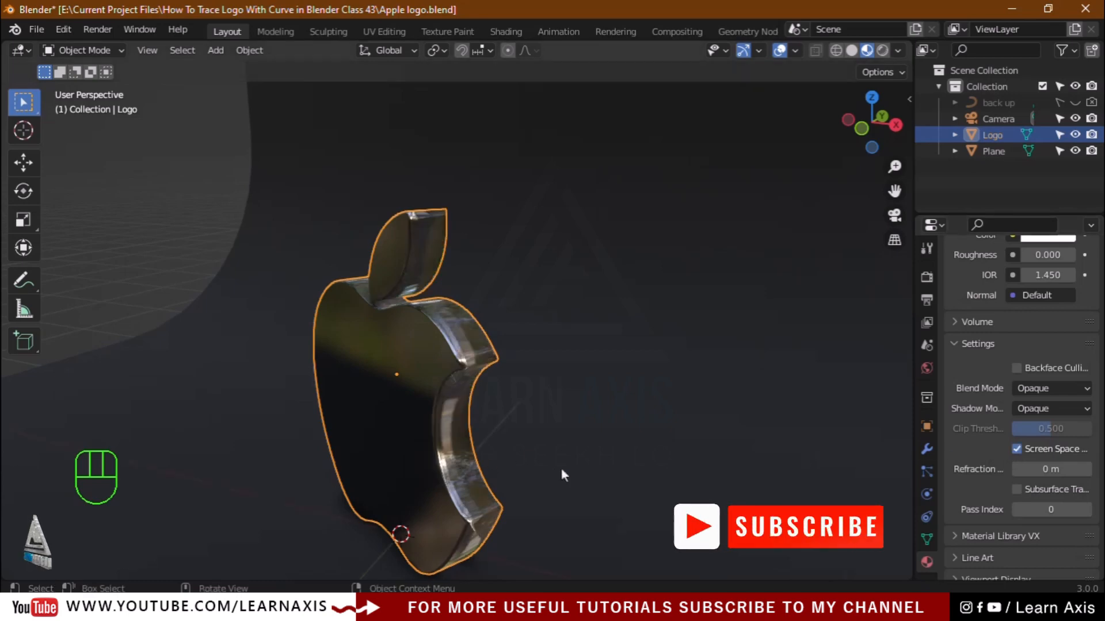
Step: Set the Side Material's blend mode to Alpha Blend and deselect the logo
middle_click_drag(561, 468, 509, 467)
left_click(316, 223)
mouse_move(356, 331)
middle_mouse_down()
mouse_move(373, 314)
mouse_move(387, 340)
mouse_move(271, 365)
mouse_move(657, 407)
mouse_move(688, 394)
mouse_move(589, 399)
mouse_move(518, 382)
mouse_move(386, 312)
mouse_move(361, 332)
middle_mouse_up()
left_click(308, 352)
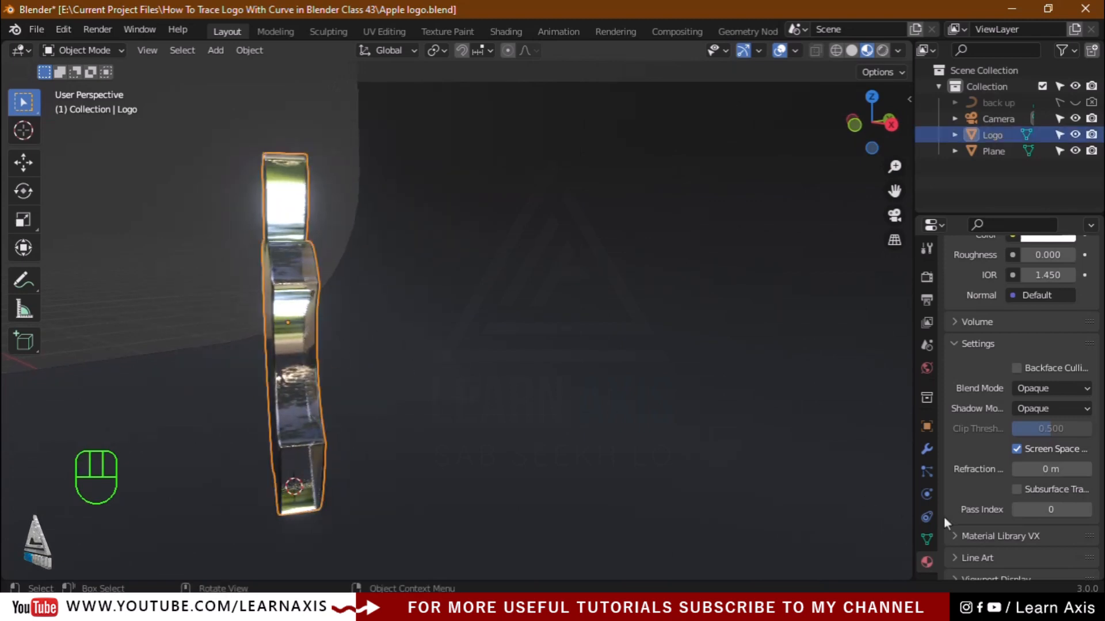
scroll(1024, 426, "down", 2)
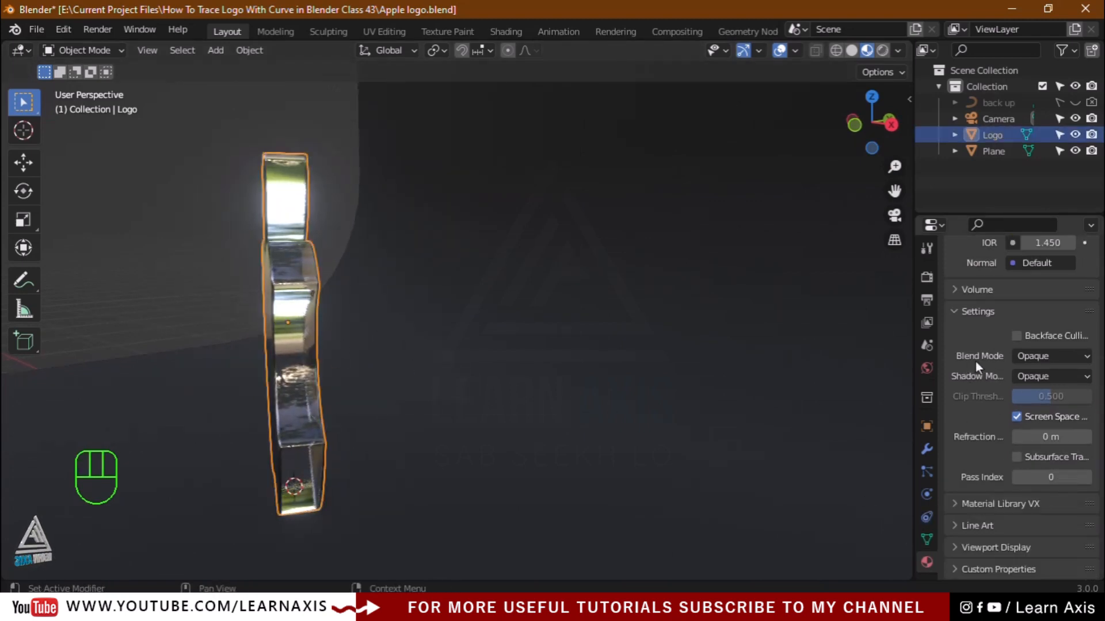
left_click(1045, 356)
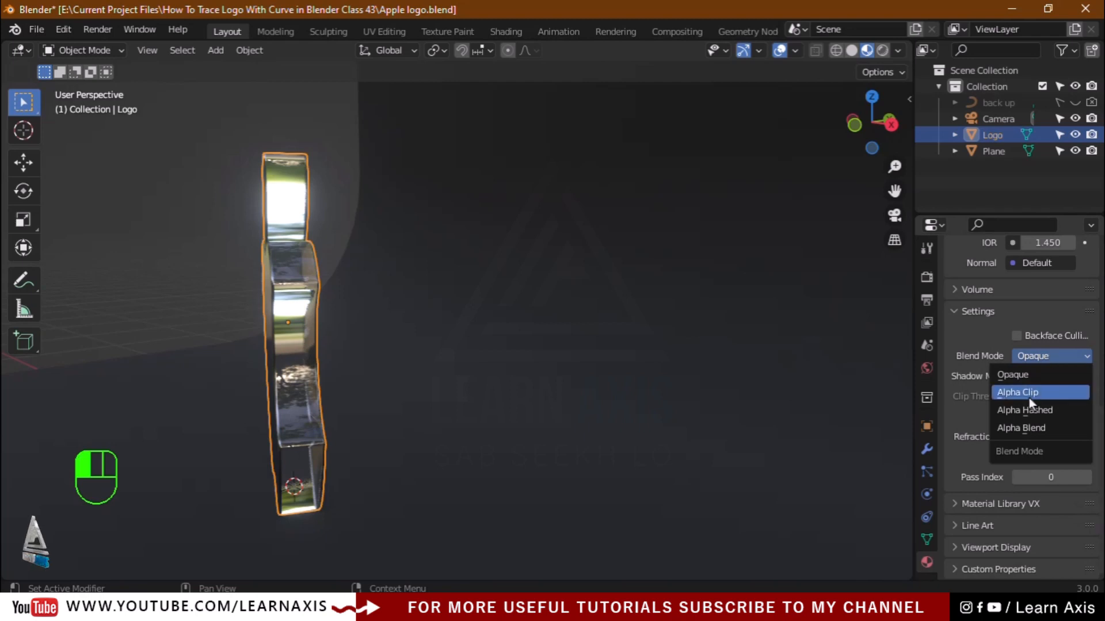
left_click(1051, 352)
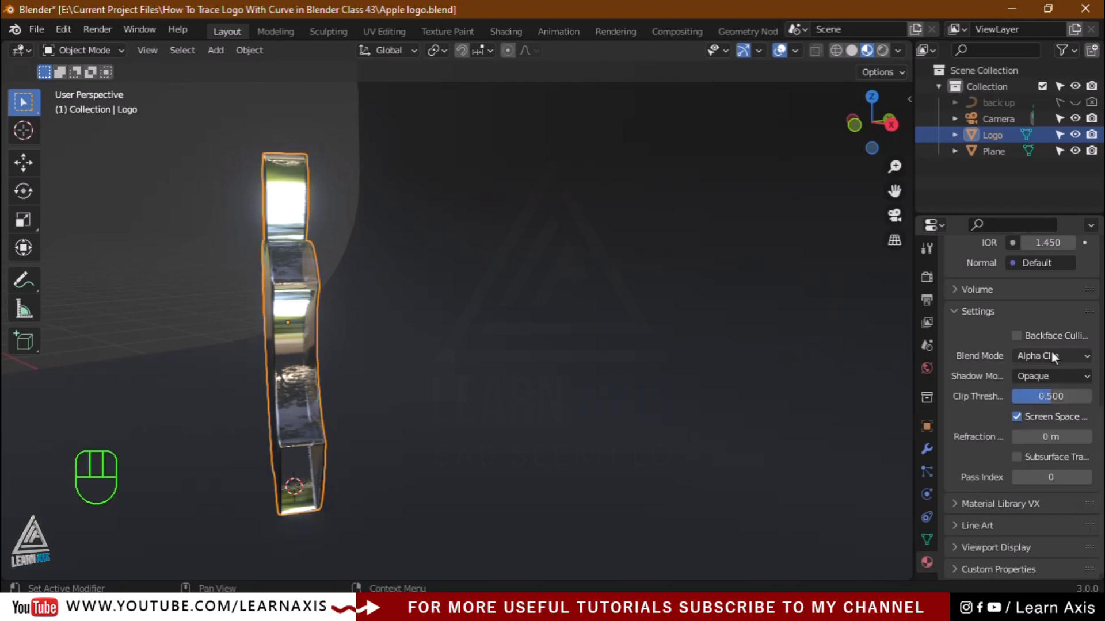
left_click_drag(1051, 352, 1056, 433)
left_click(175, 257)
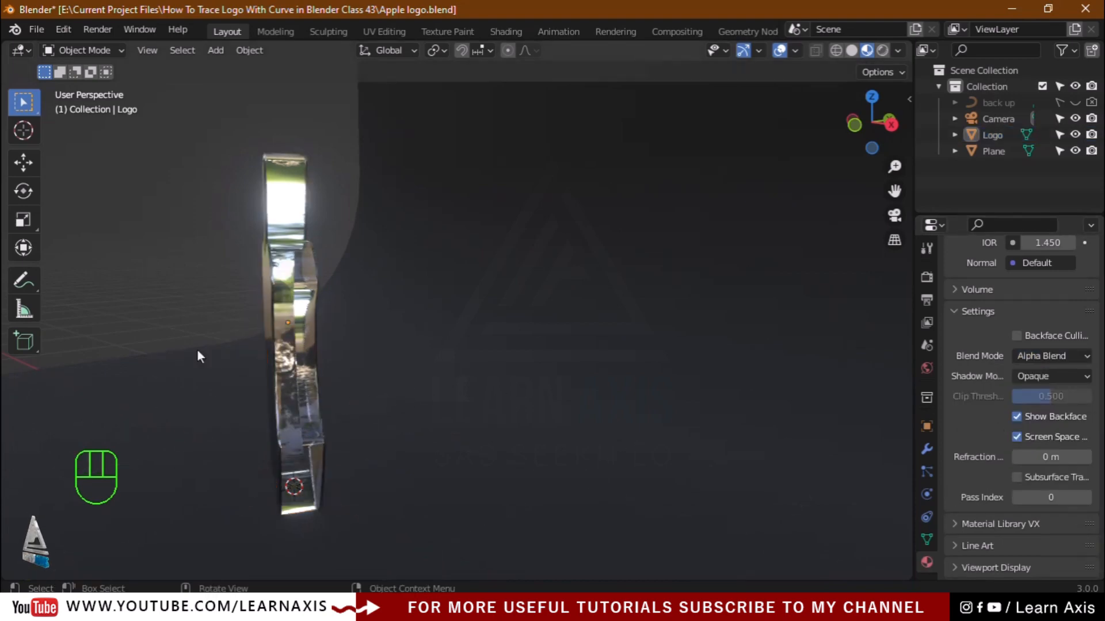
Step: Inspect the logo's glass sides from several angles and return to the camera view
mouse_move(197, 352)
middle_mouse_down()
mouse_move(200, 329)
mouse_move(196, 357)
middle_mouse_up()
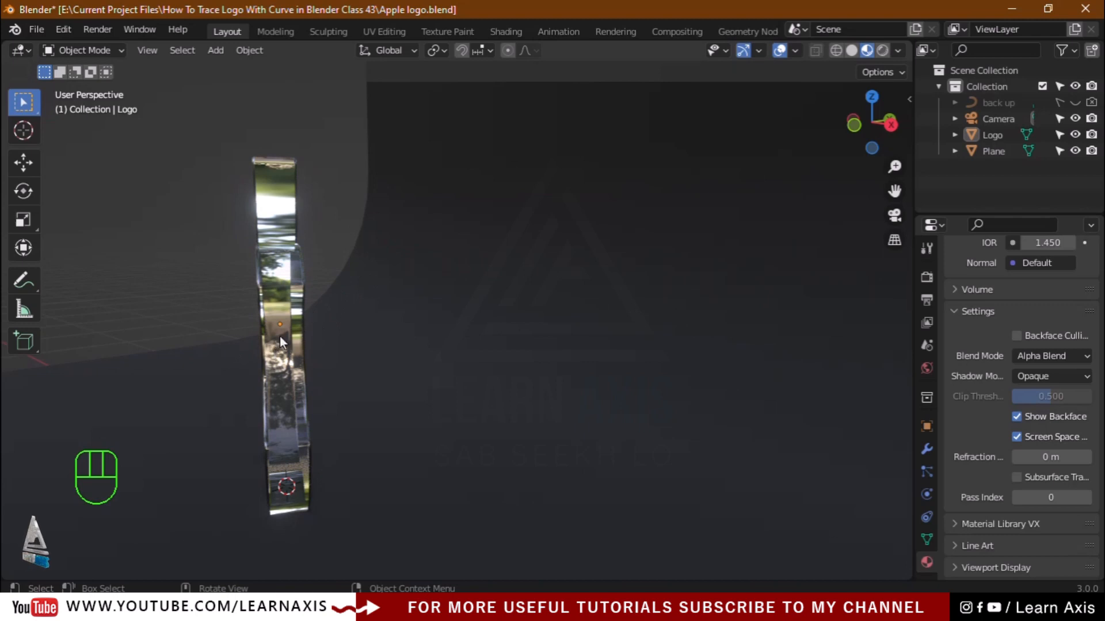
middle_click_drag(229, 408, 351, 412)
scroll(353, 433, "down", 5)
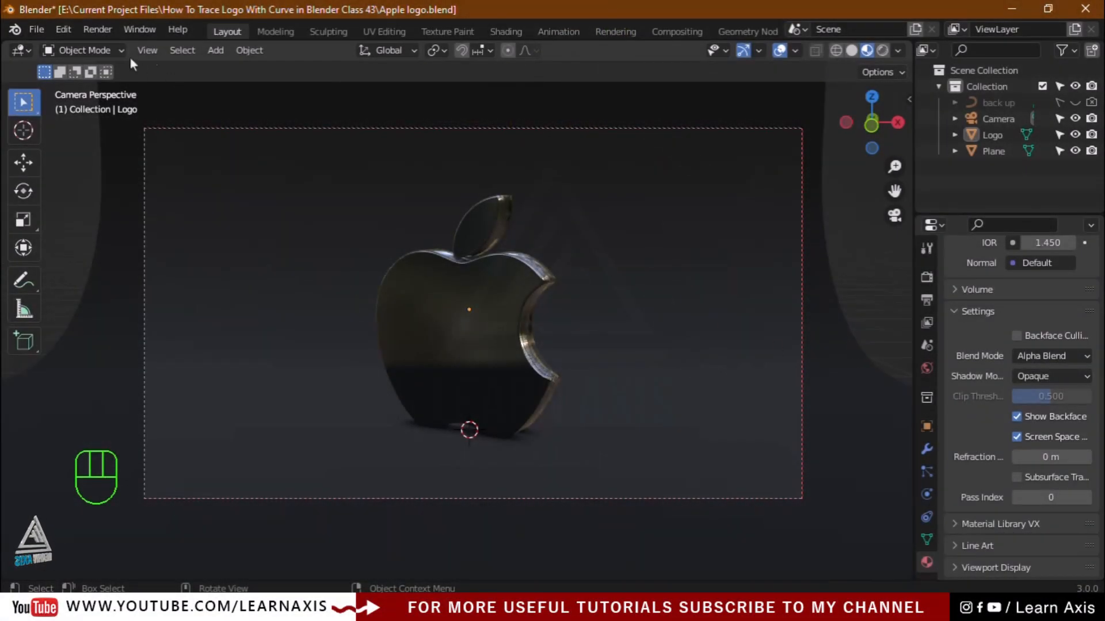
left_click(141, 28)
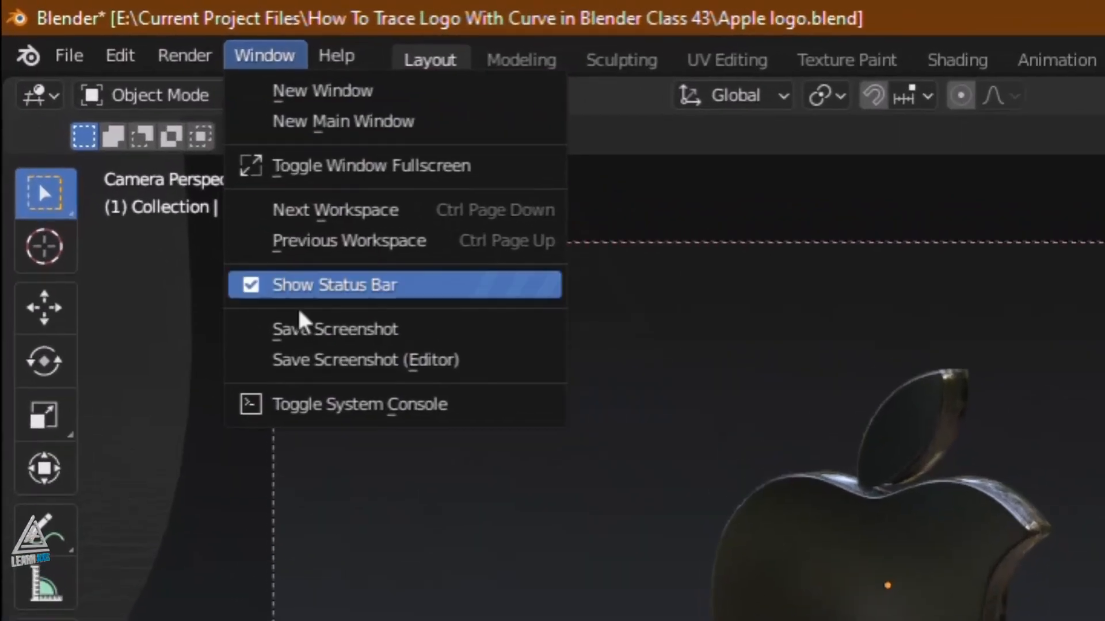
left_click(320, 340)
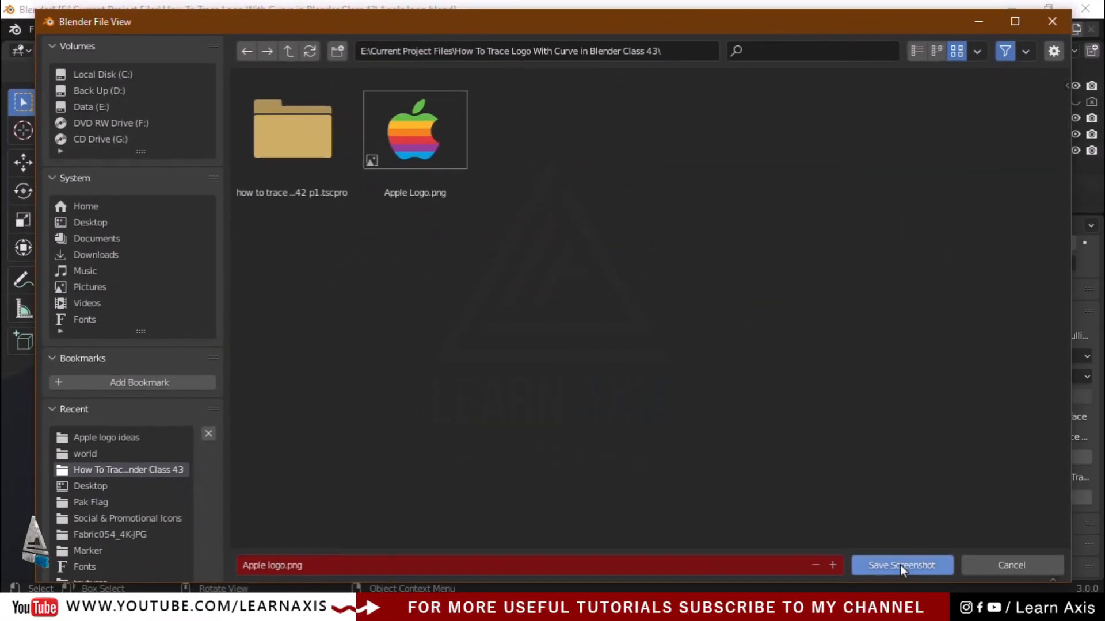
left_click(1029, 563)
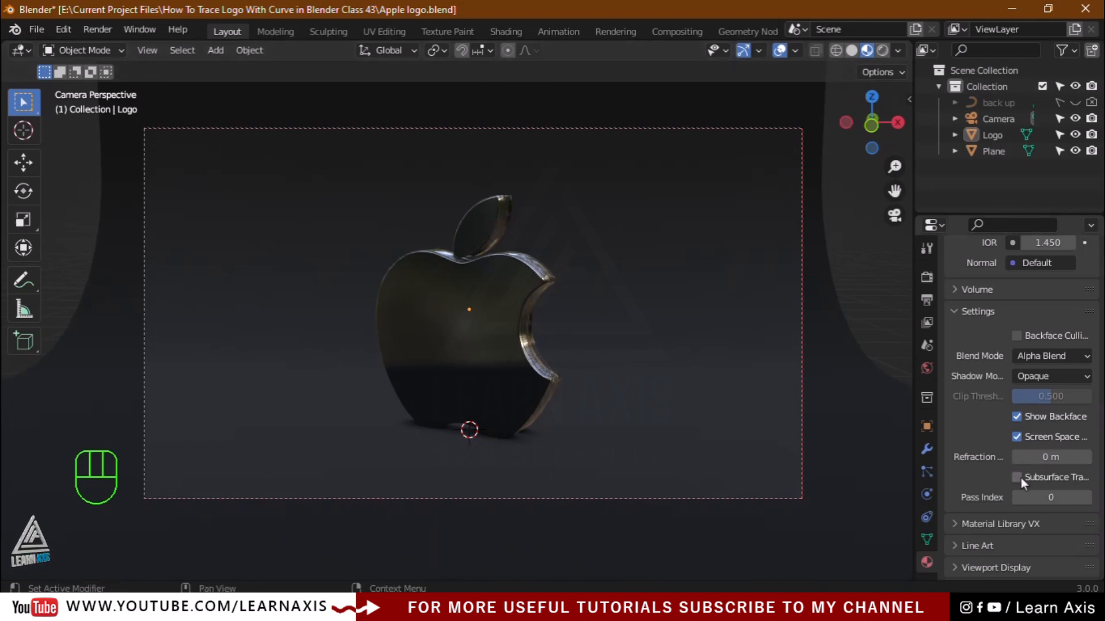
scroll(1014, 483, "up", 8)
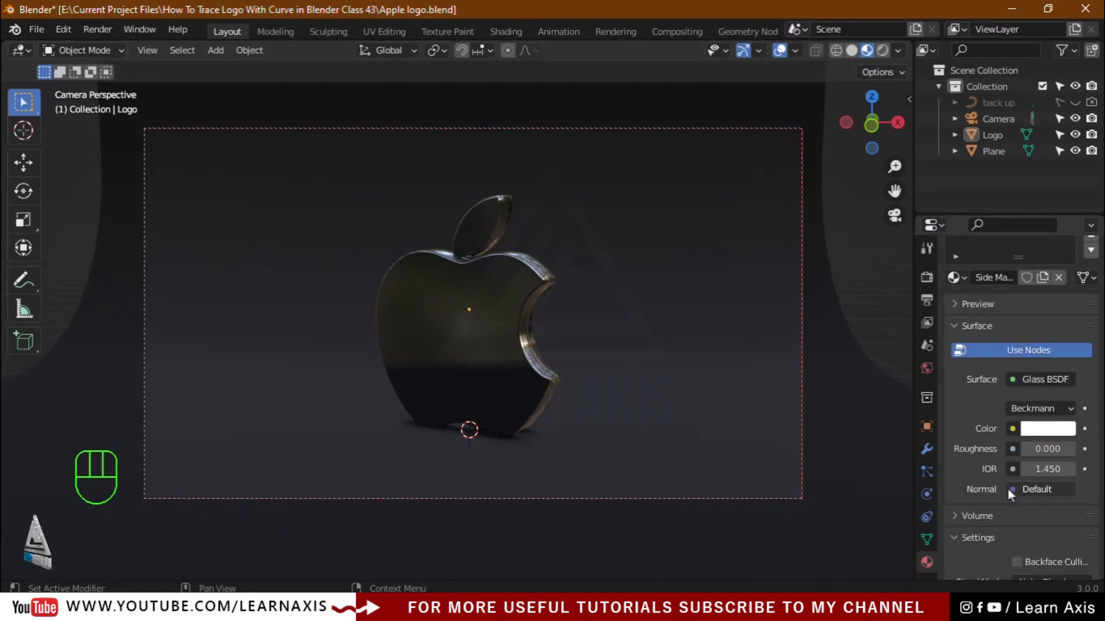